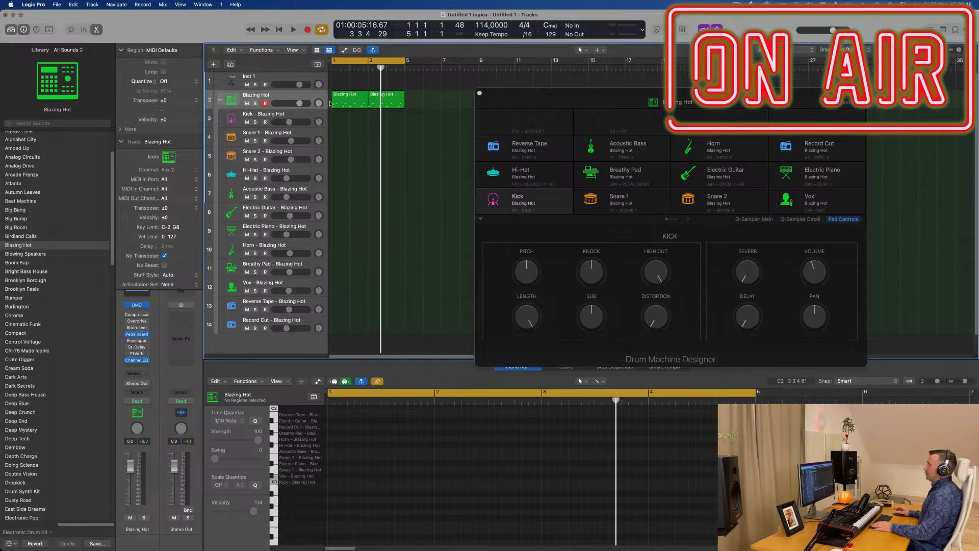
- Play back the two regions on the main Blazing Hot track to listen to the recorded drum pattern
{"action": "left_click", "coordinate": [349, 100]}
{"action": "key", "text": "space"}
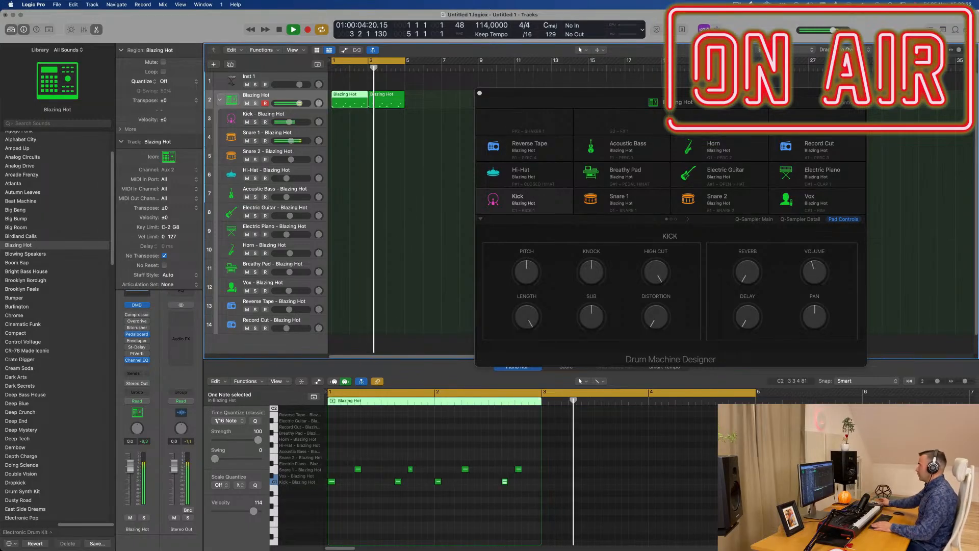
{"action": "left_click", "coordinate": [428, 121]}
{"action": "key", "text": "space"}
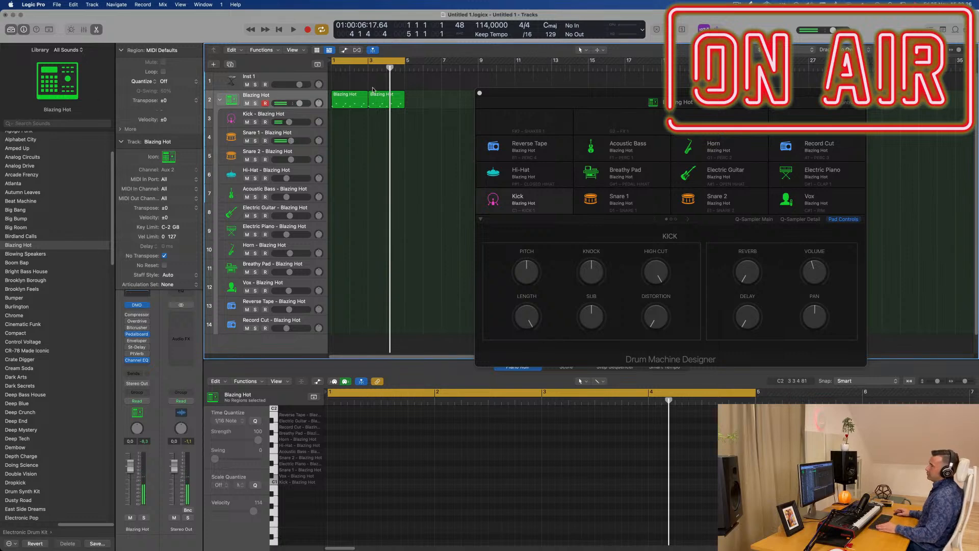
- Copy the first Blazing Hot region to the Kick track and delete its snare notes so only the kick notes remain
{"action": "left_click_drag", "start_coordinate": [351, 102], "coordinate": [351, 115]}
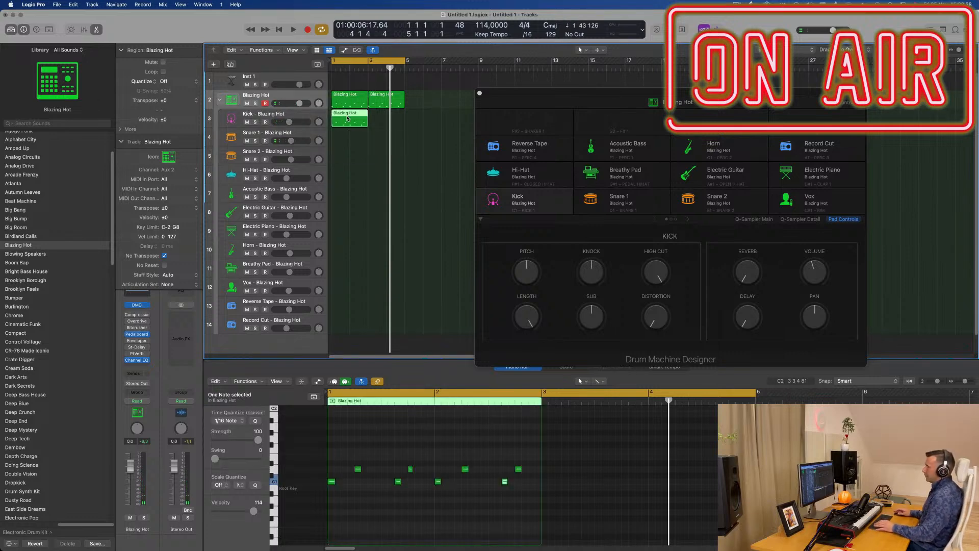
{"action": "left_click_drag", "start_coordinate": [353, 453], "coordinate": [523, 474]}
{"action": "left_click_drag", "start_coordinate": [391, 503], "coordinate": [321, 484]}
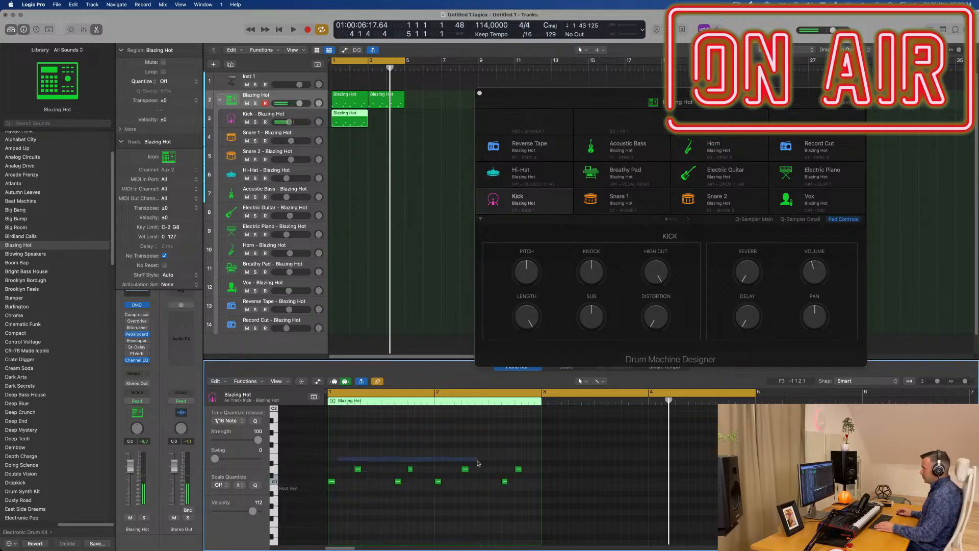
{"action": "left_click_drag", "start_coordinate": [531, 475], "coordinate": [529, 476]}
{"action": "key", "text": "space"}
- Copy the first Blazing Hot region to the Snare 1 track, delete its kick notes and raise the snare notes to a higher octave
{"action": "left_click", "coordinate": [355, 100]}
{"action": "left_click_drag", "start_coordinate": [355, 100], "coordinate": [356, 137]}
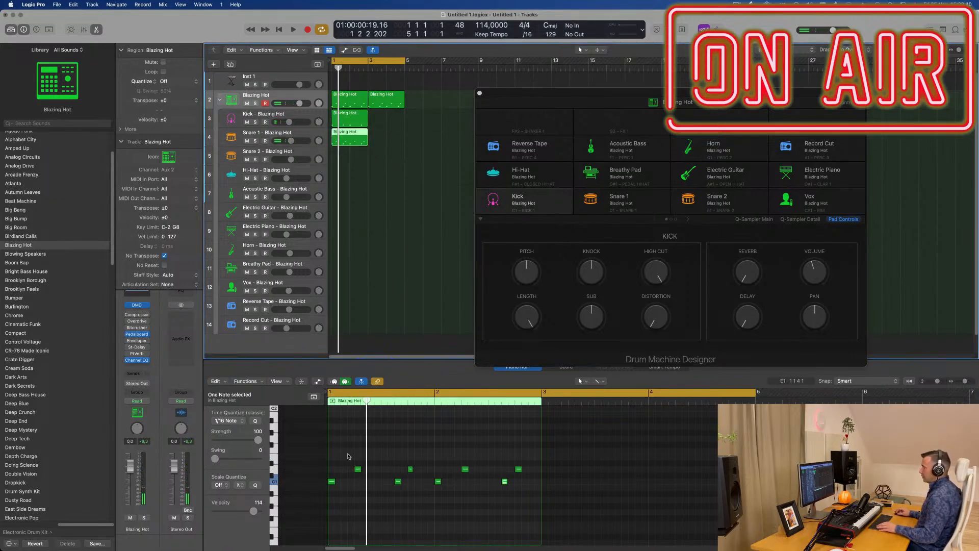
{"action": "left_click_drag", "start_coordinate": [334, 494], "coordinate": [530, 485]}
{"action": "key", "text": "Delete"}
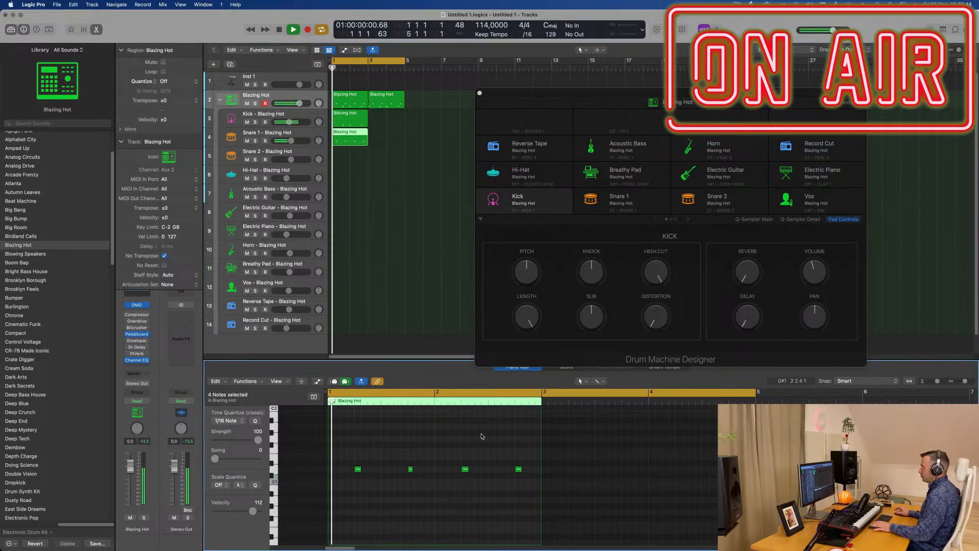
{"action": "left_click_drag", "start_coordinate": [465, 484], "coordinate": [569, 499]}
{"action": "key", "text": "space"}
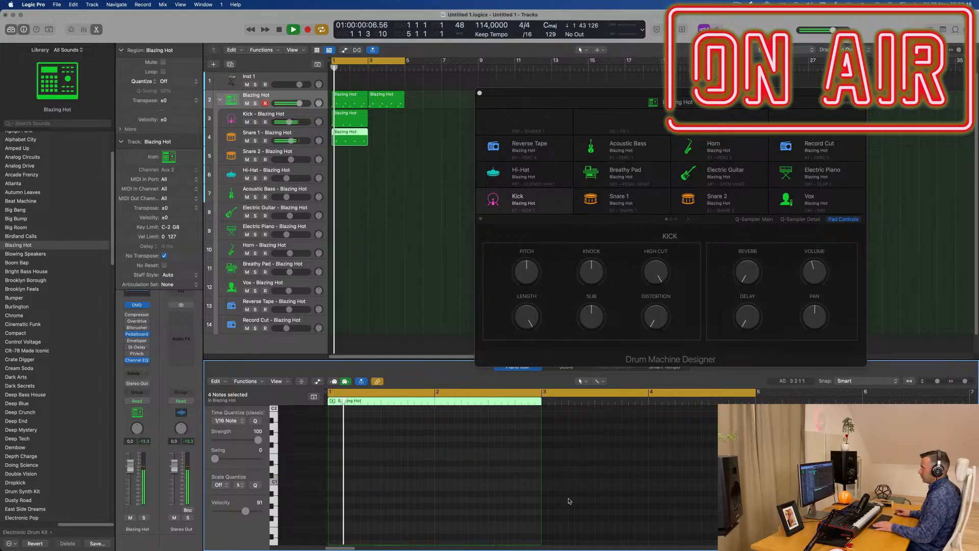
- Delete both original regions from the main Blazing Hot track
{"action": "scroll", "coordinate": [405, 179], "scroll_direction": "up", "scroll_amount": 3}
{"action": "scroll", "coordinate": [393, 168], "scroll_direction": "down", "scroll_amount": 1}
{"action": "key", "text": "space"}
{"action": "key", "text": "space"}
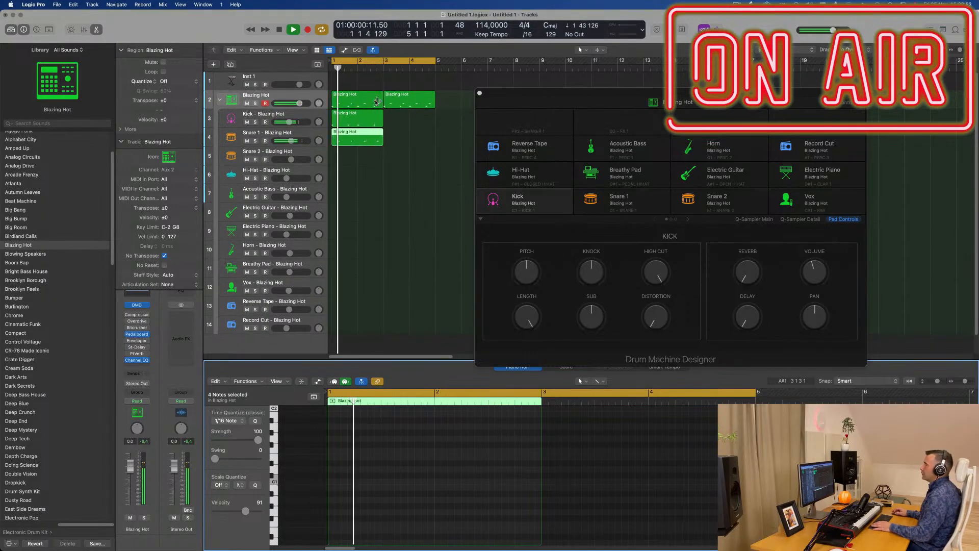
{"action": "left_click", "coordinate": [375, 102]}
{"action": "key", "text": "Delete"}
{"action": "left_click", "coordinate": [402, 100]}
{"action": "key", "text": "Delete"}
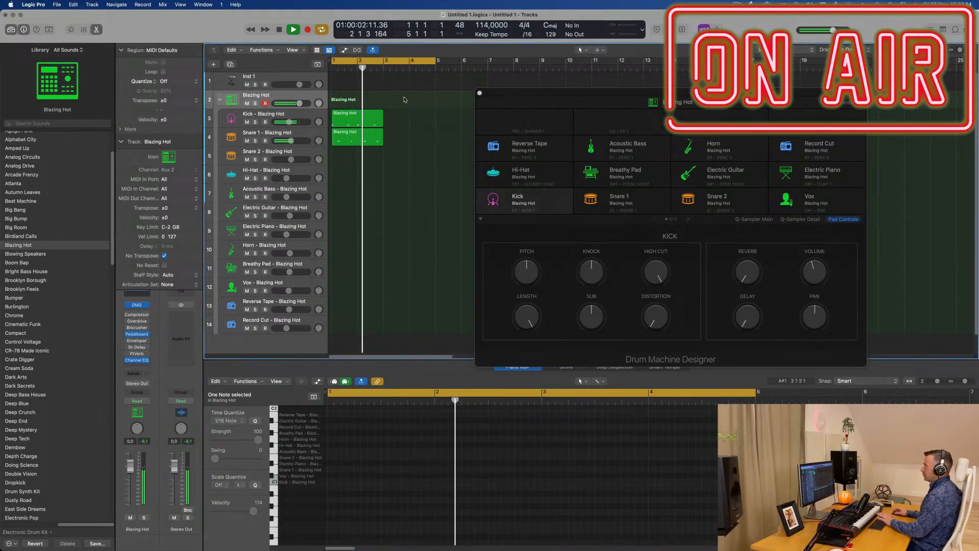
- Repeat the Kick and Snare 1 regions once to fill bars 3 and 4, and move the Drum Machine Designer window aside
{"action": "left_click_drag", "start_coordinate": [405, 121], "coordinate": [370, 136]}
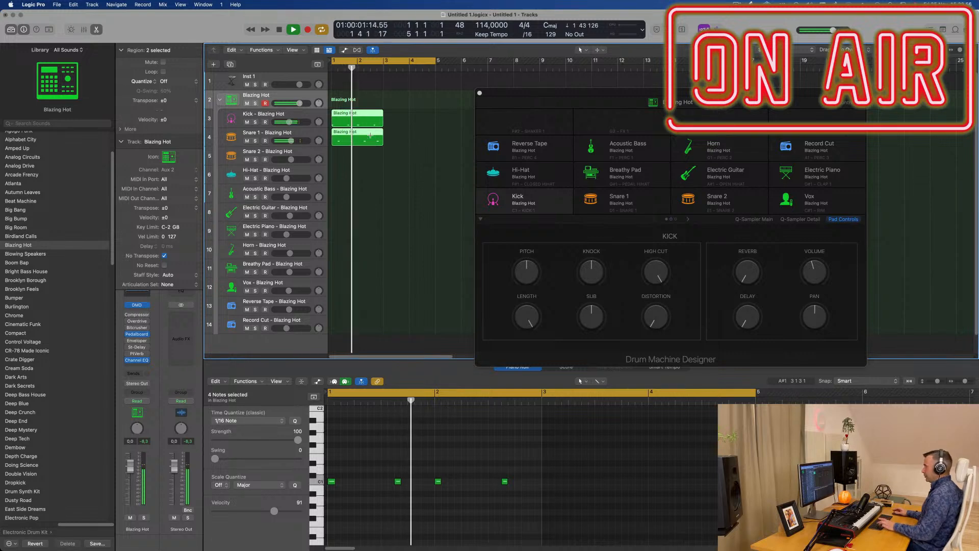
{"action": "key", "text": "super+r"}
{"action": "left_click_drag", "start_coordinate": [628, 94], "coordinate": [728, 95]}
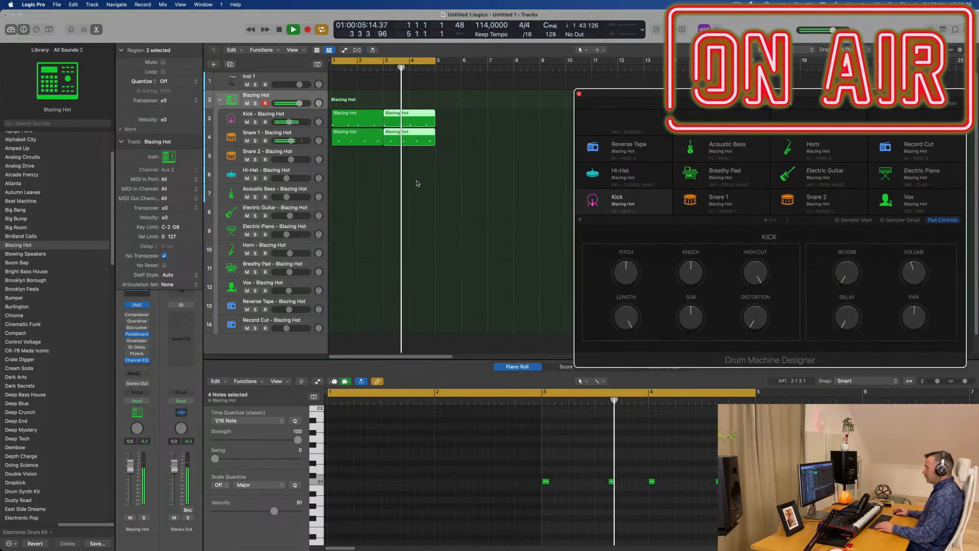
- Copy the first Snare 1 region to the Hi-Hat track and duplicate its notes into the gaps for an eight-note pattern
{"action": "left_click", "coordinate": [349, 140]}
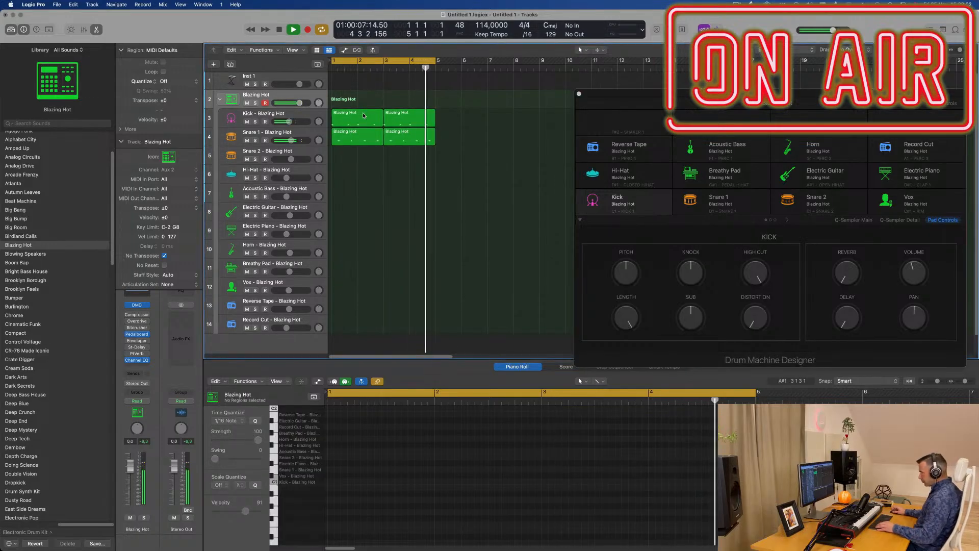
{"action": "left_click_drag", "start_coordinate": [349, 140], "coordinate": [349, 175]}
{"action": "key", "text": "space"}
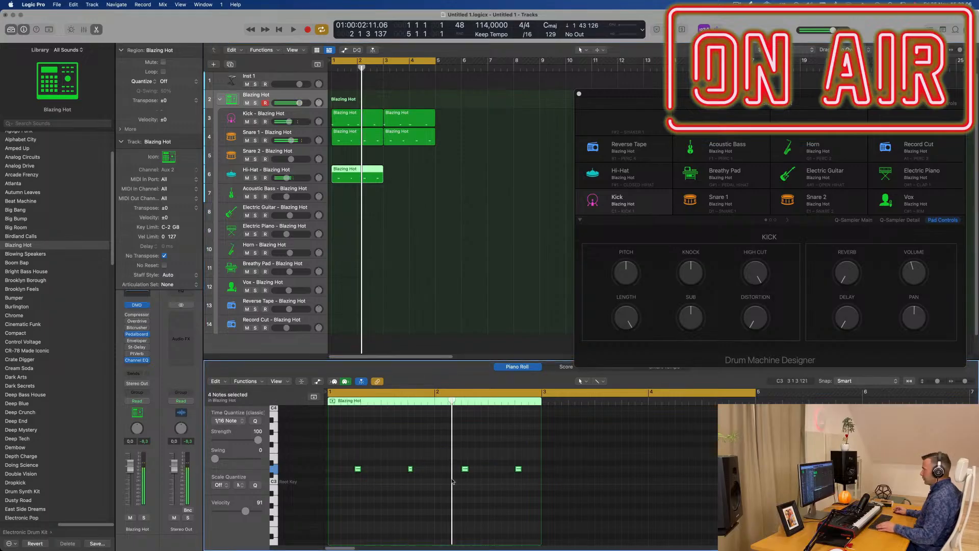
{"action": "mouse_move", "coordinate": [358, 470]}
{"action": "left_mouse_down"}
{"action": "mouse_move", "coordinate": [343, 472]}
{"action": "mouse_move", "coordinate": [371, 470]}
{"action": "left_mouse_up"}
{"action": "key", "text": "space"}
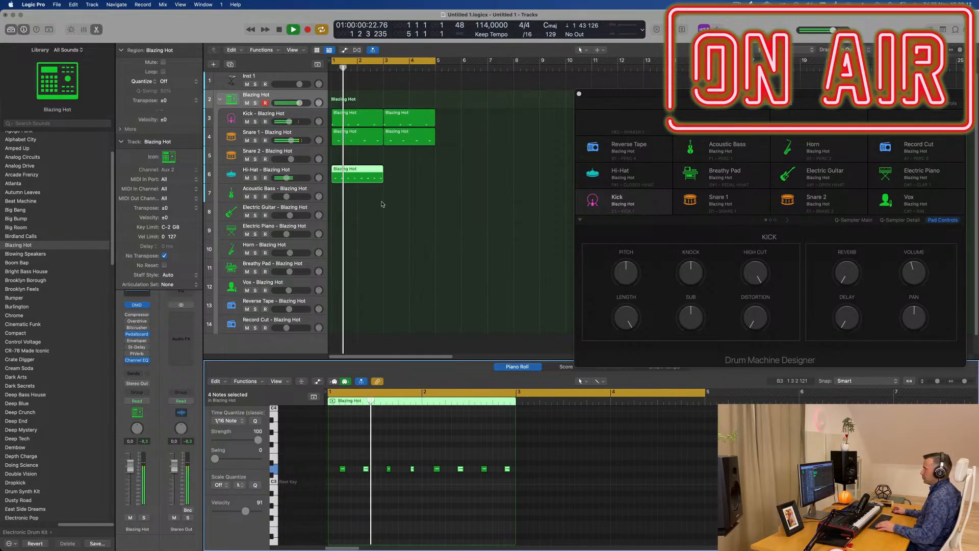
- Repeat the Hi-Hat region once to fill bars 3 and 4 and lower the Hi-Hat volume to about -14 dB
{"action": "left_click", "coordinate": [309, 173]}
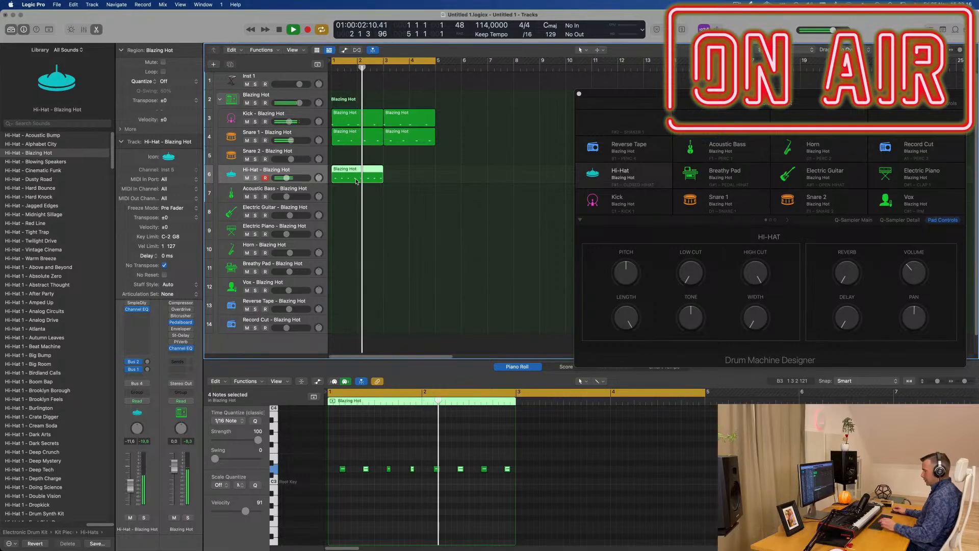
{"action": "key", "text": "super+r"}
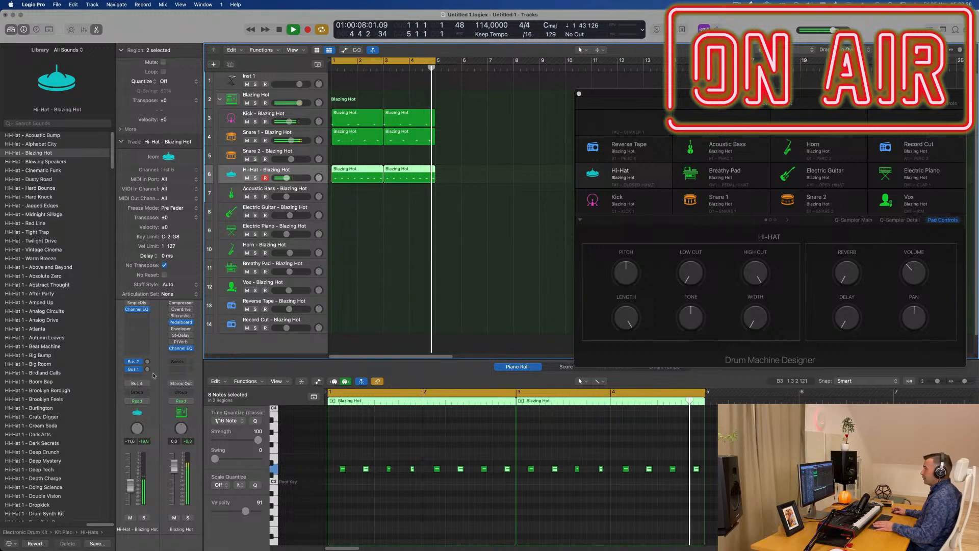
{"action": "left_click_drag", "start_coordinate": [130, 485], "coordinate": [130, 488]}
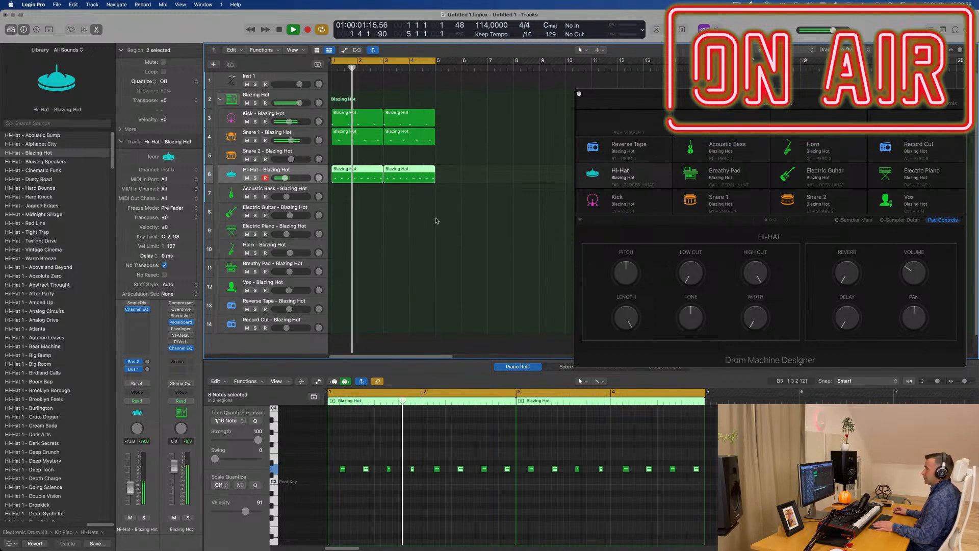
- Audition the kit's other sounds over the beat, from Acoustic Bass through Horn, Breathy Pad and Vox to Reverse Tape and Record Cut
{"action": "left_click", "coordinate": [250, 190]}
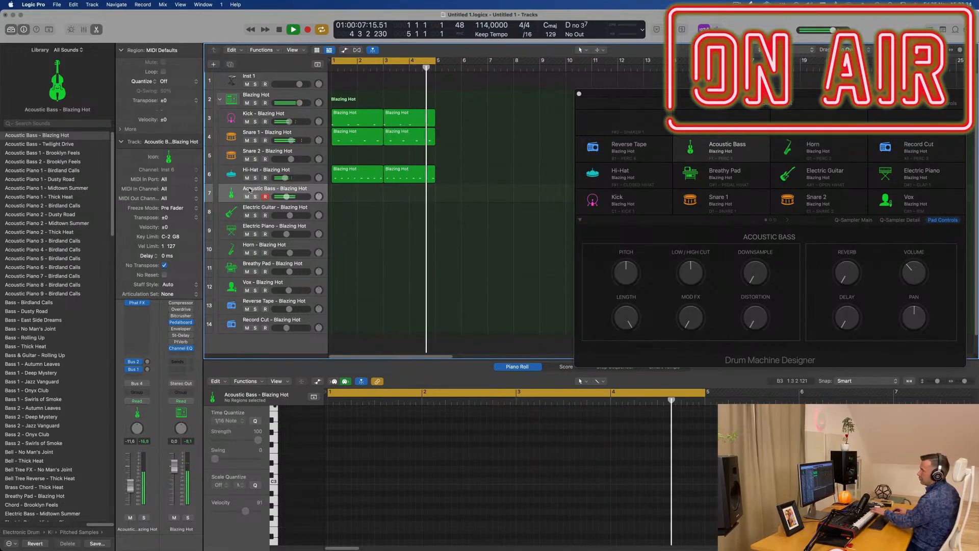
{"action": "left_click", "coordinate": [260, 214]}
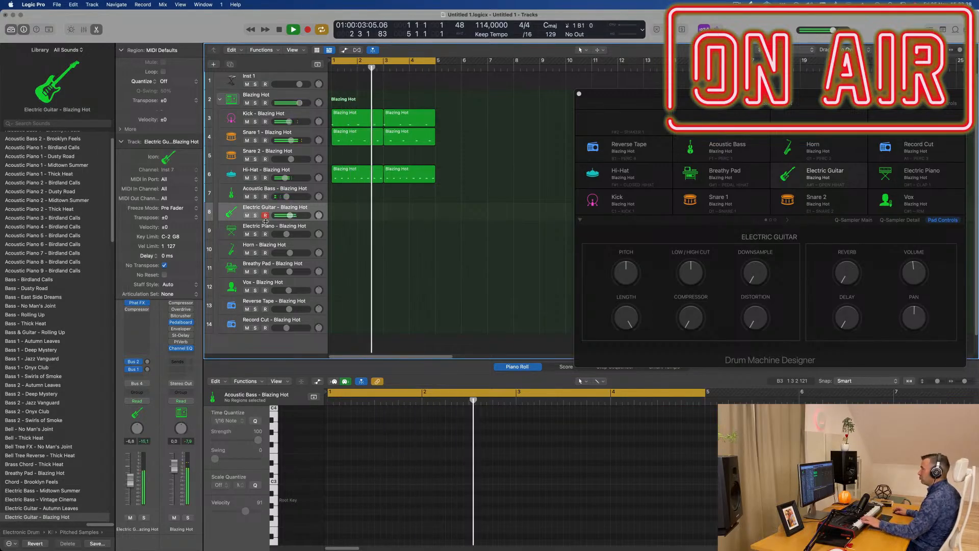
{"action": "left_click", "coordinate": [270, 230]}
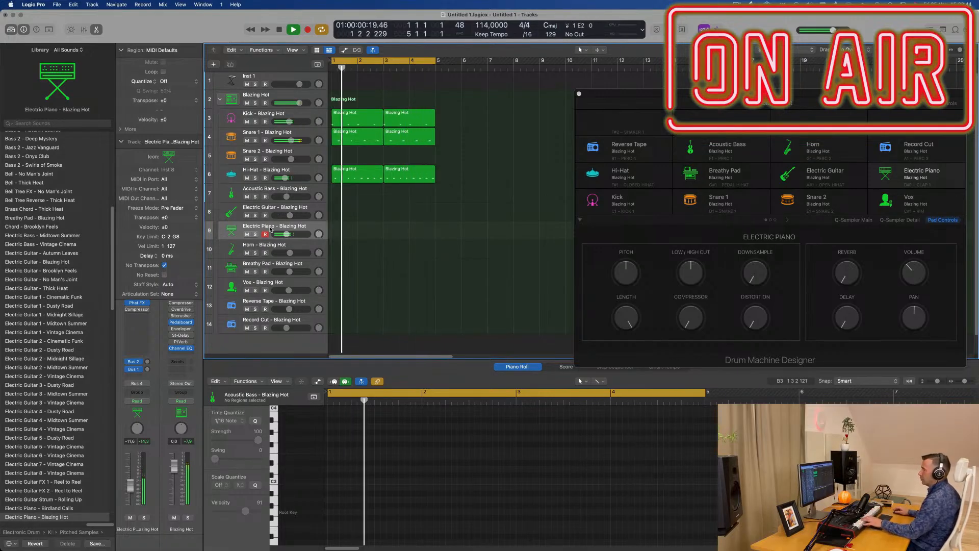
{"action": "left_click", "coordinate": [272, 245]}
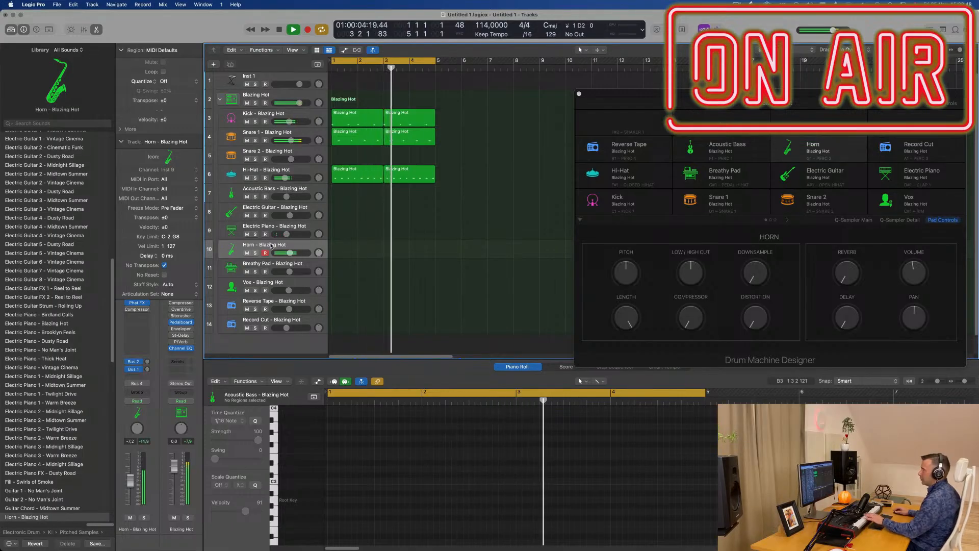
{"action": "left_click", "coordinate": [249, 266]}
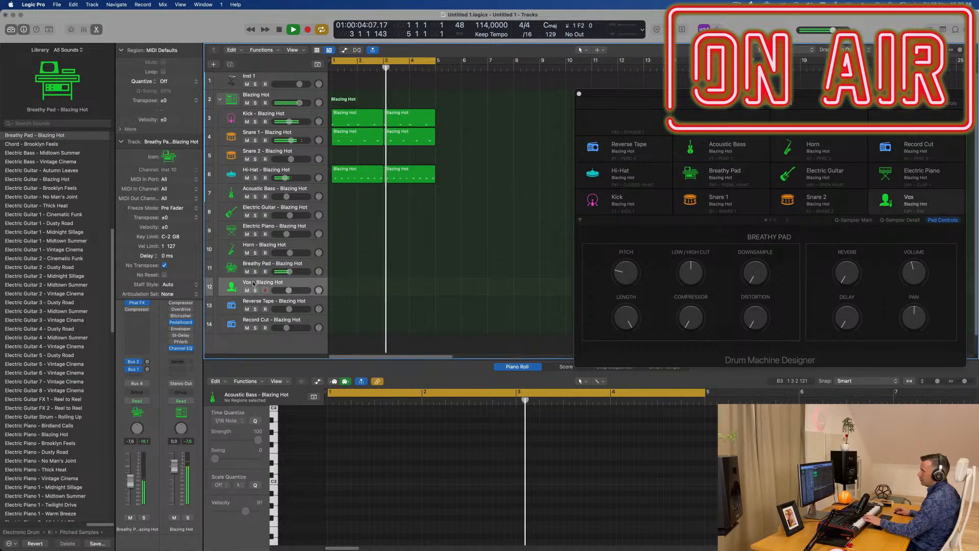
{"action": "left_click", "coordinate": [257, 281]}
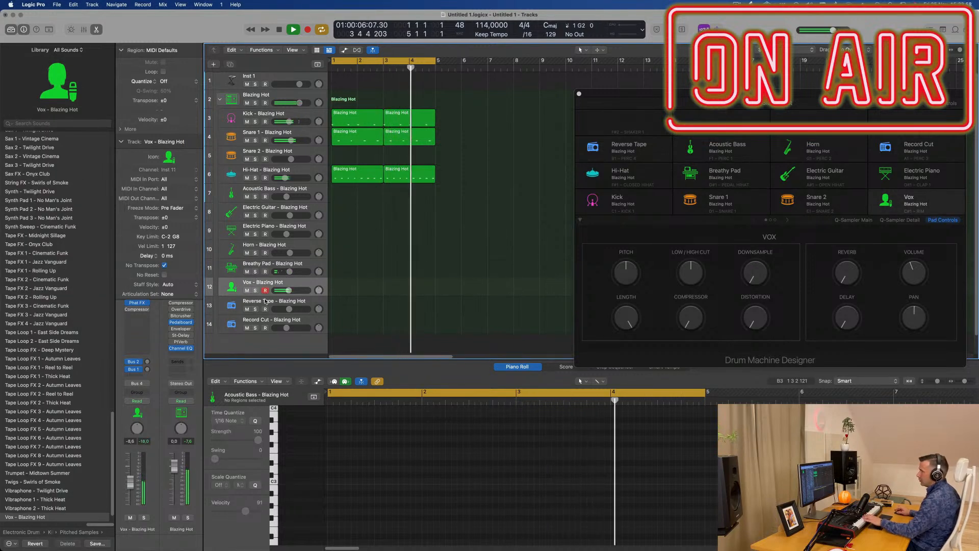
{"action": "left_click", "coordinate": [265, 301]}
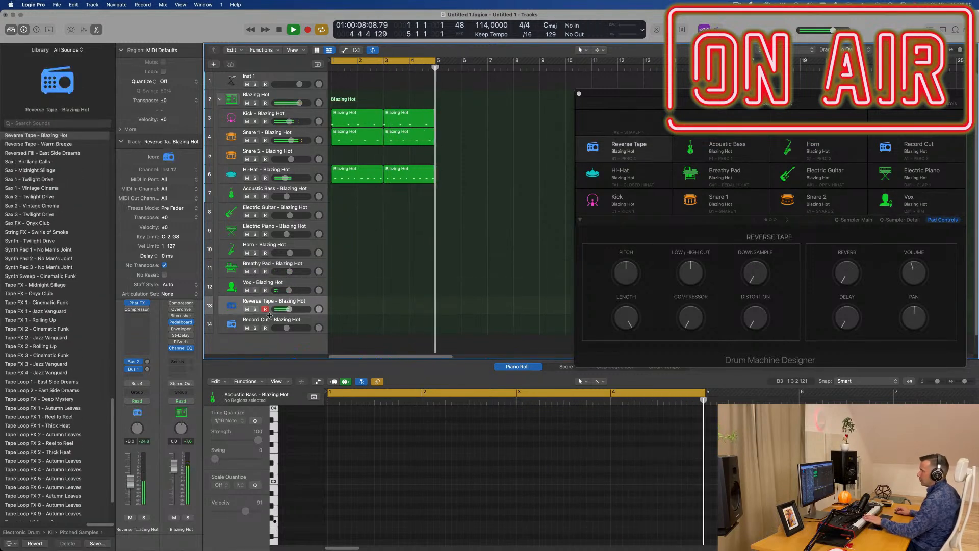
{"action": "left_click", "coordinate": [269, 320]}
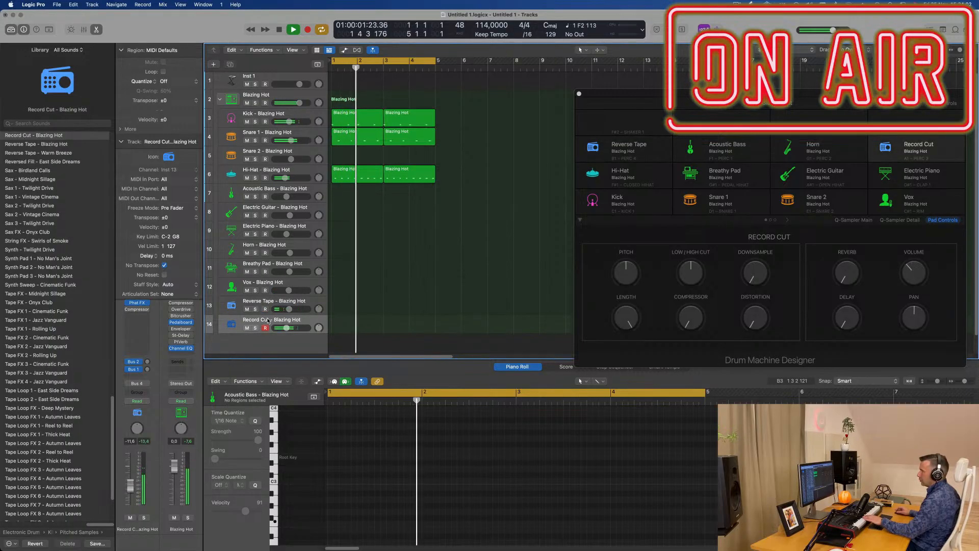
{"action": "left_click", "coordinate": [267, 302]}
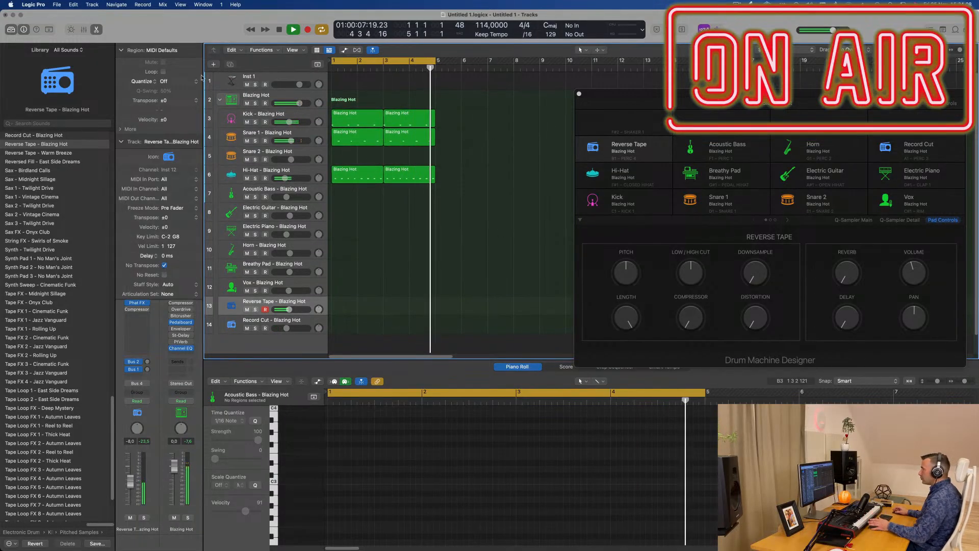
- Select the Inst 1 track and increase its track height
{"action": "left_click", "coordinate": [279, 77]}
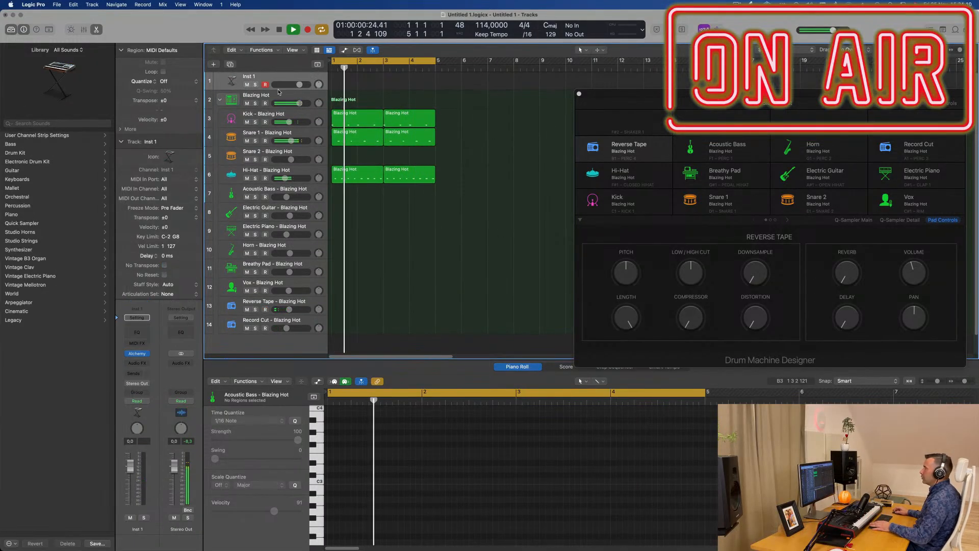
{"action": "left_click_drag", "start_coordinate": [278, 90], "coordinate": [277, 116]}
{"action": "key", "text": "space"}
{"action": "key", "text": "space"}
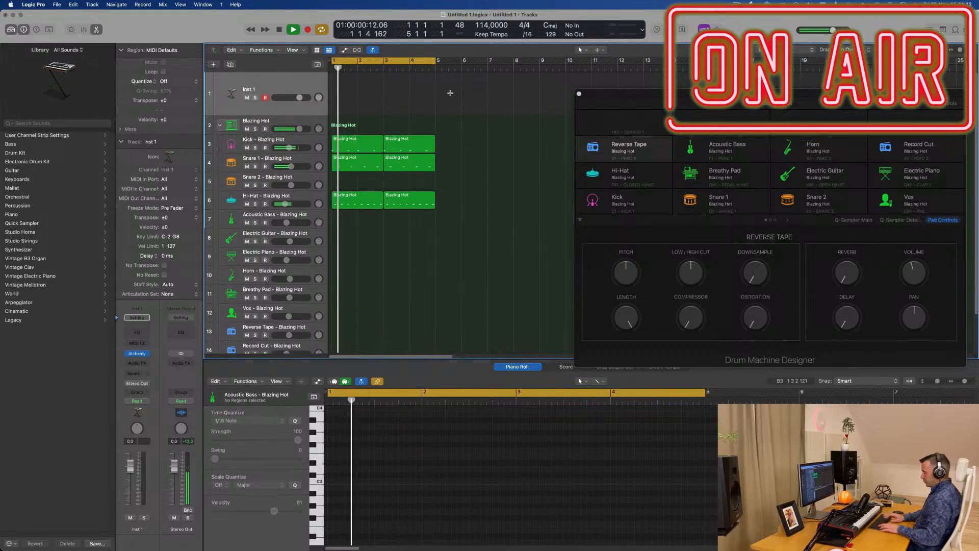
- Repeat the Kick, Snare 1 and Hi-Hat regions up to bar 17 and move the Drum Machine Designer window further aside
{"action": "key", "text": "super+z"}
{"action": "key", "text": "super+z"}
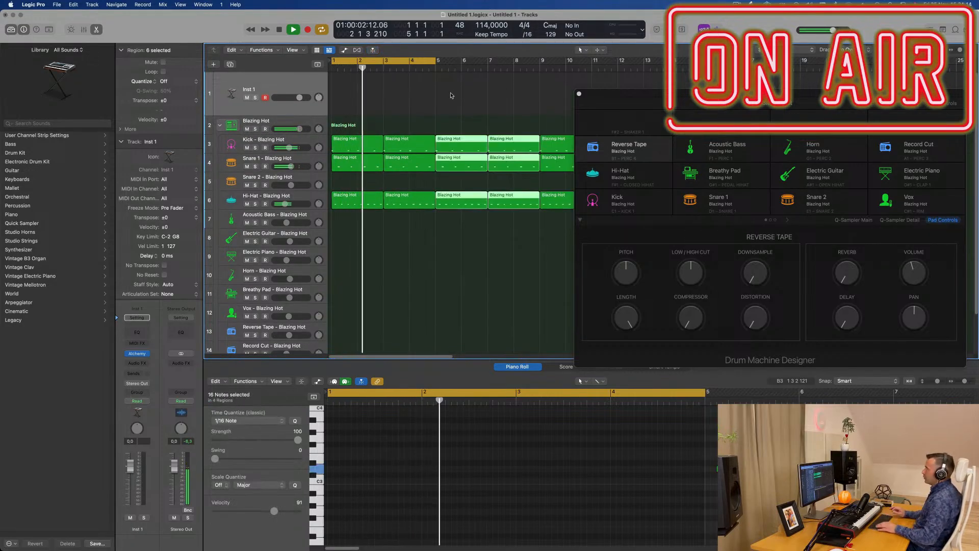
{"action": "left_click_drag", "start_coordinate": [612, 94], "coordinate": [761, 100]}
{"action": "scroll", "coordinate": [510, 107], "scroll_direction": "down", "scroll_amount": 3}
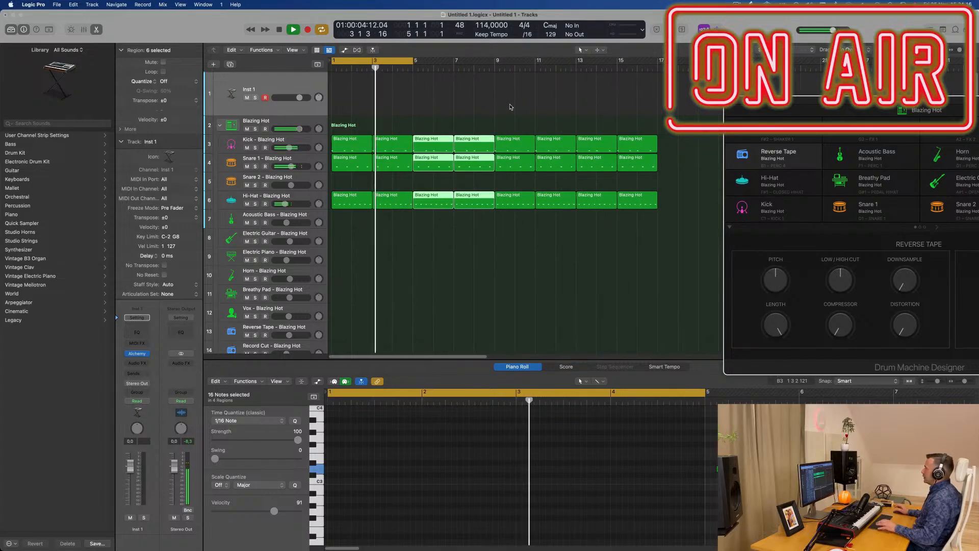
- Copy the first Kick region to the Inst 1 track and lengthen its four notes
{"action": "left_click", "coordinate": [359, 128]}
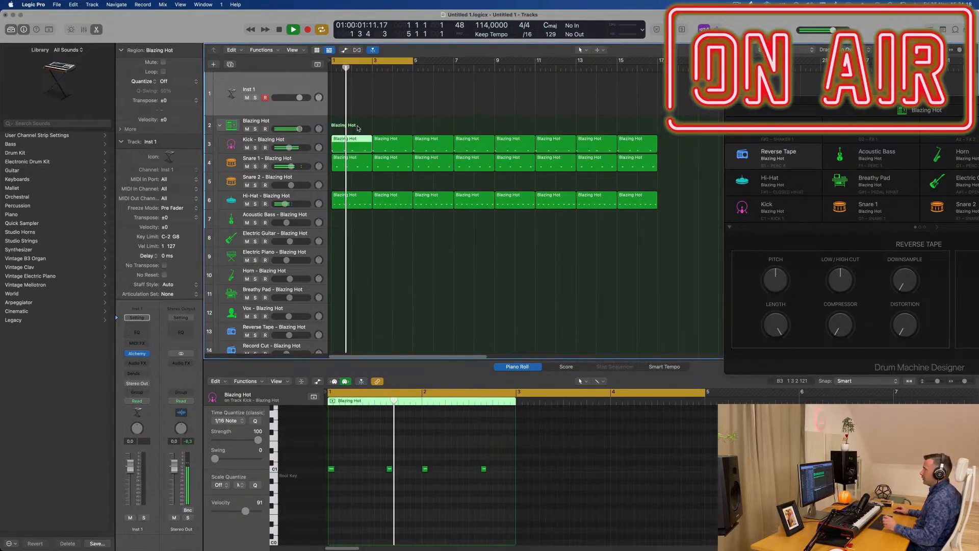
{"action": "key", "text": "ctrl+m"}
{"action": "left_click_drag", "start_coordinate": [350, 117], "coordinate": [353, 105]}
{"action": "key", "text": "space"}
{"action": "key", "text": "space"}
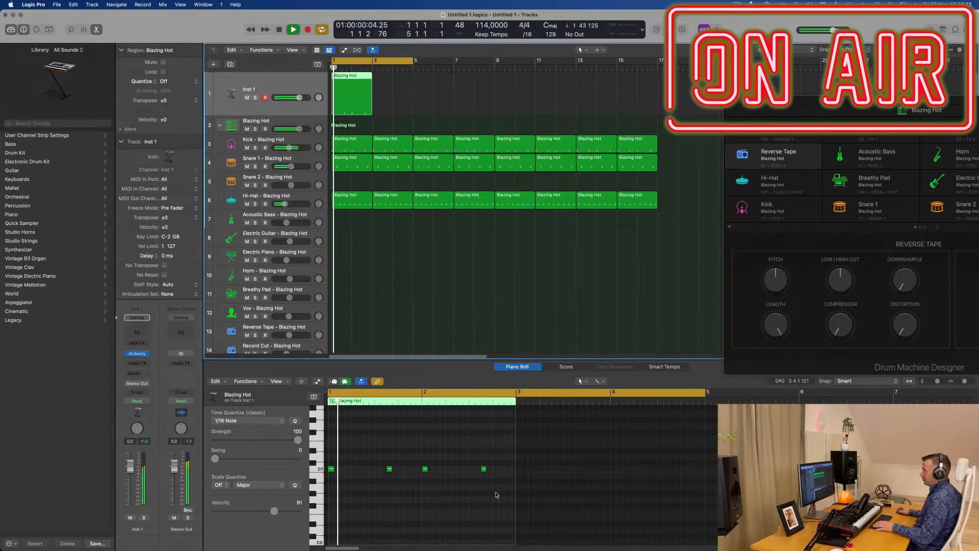
{"action": "left_click_drag", "start_coordinate": [497, 480], "coordinate": [340, 473]}
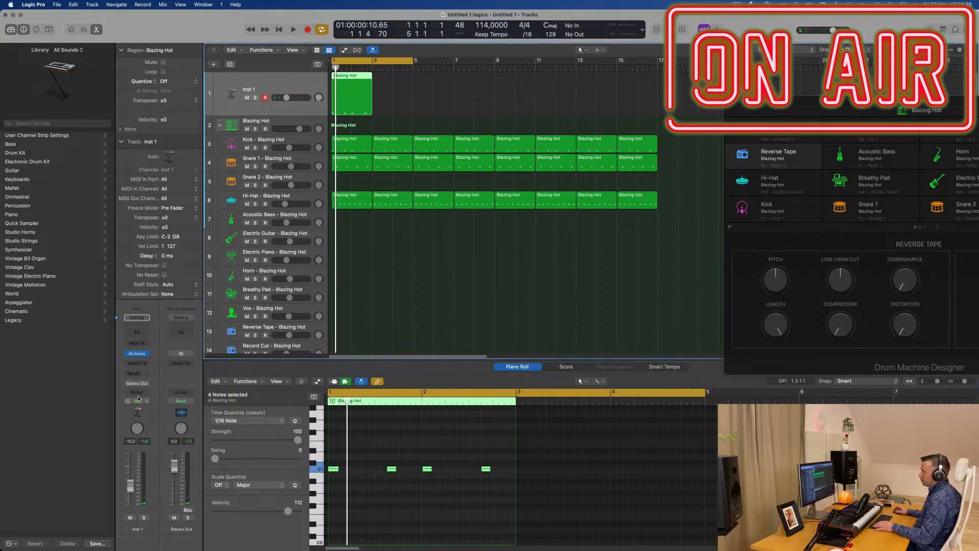
- Open the Alchemy instrument of the Inst 1 track
{"action": "left_click", "coordinate": [145, 354]}
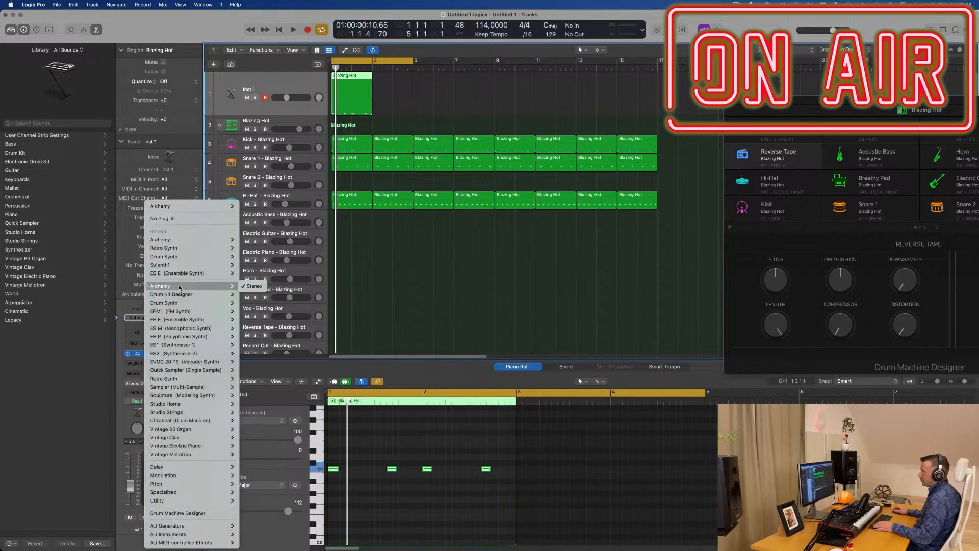
{"action": "left_click", "coordinate": [93, 375]}
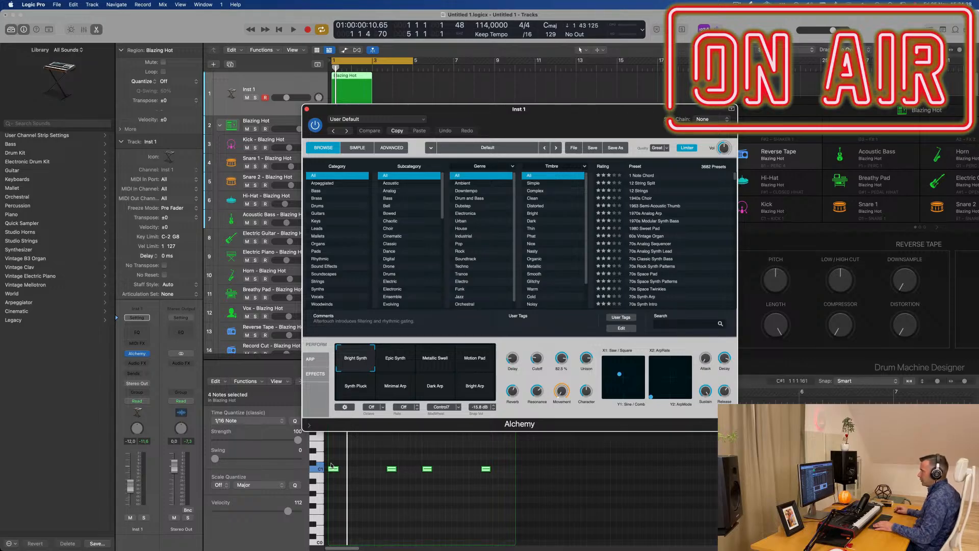
- Load the Zeal preset in Alchemy and transpose the four notes of the synth region up to F1
{"action": "left_click_drag", "start_coordinate": [552, 108], "coordinate": [726, 72]}
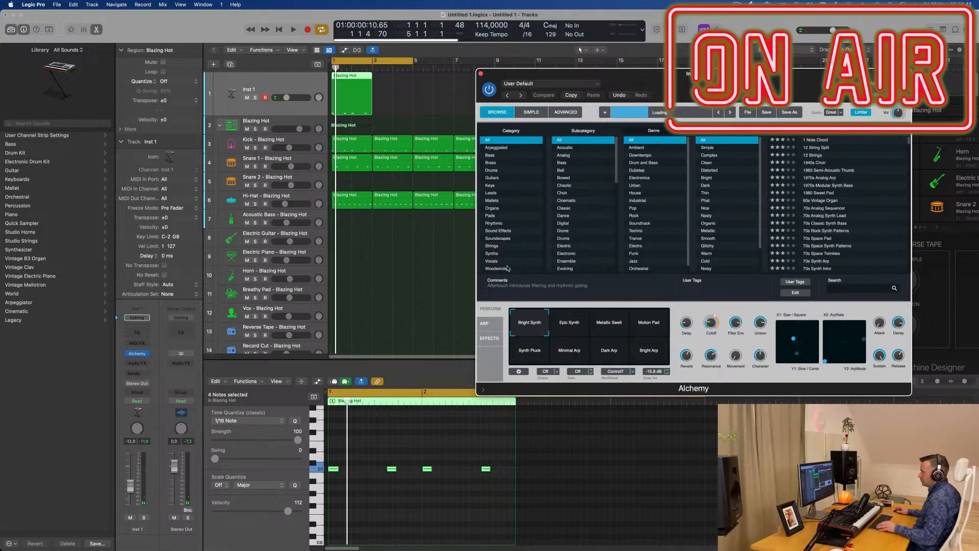
{"action": "left_click", "coordinate": [431, 517]}
{"action": "key", "text": "alt+Up"}
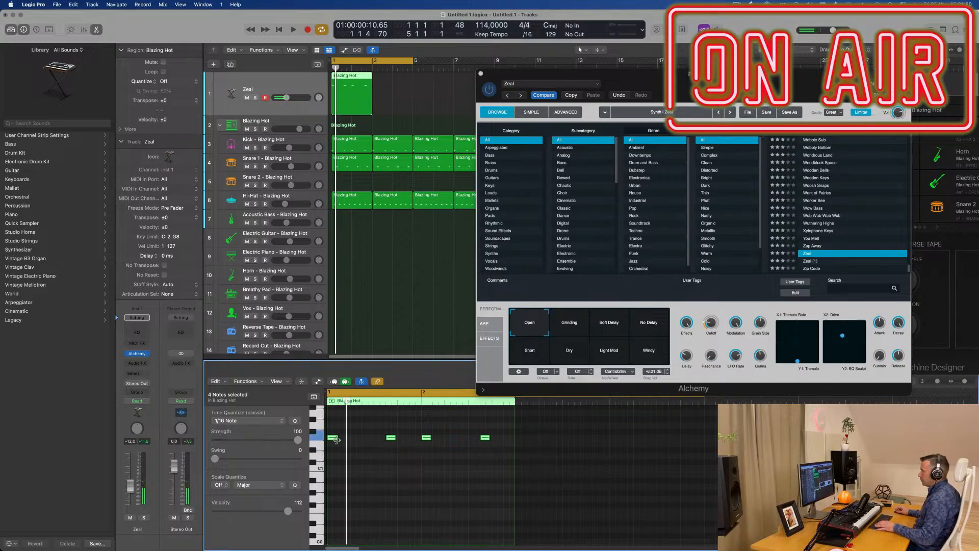
- Move the Alchemy window off the arrangement, then select the Kick, Snare 1 and Hi-Hat regions and play the beat with the synth
{"action": "left_click_drag", "start_coordinate": [721, 74], "coordinate": [508, 16]}
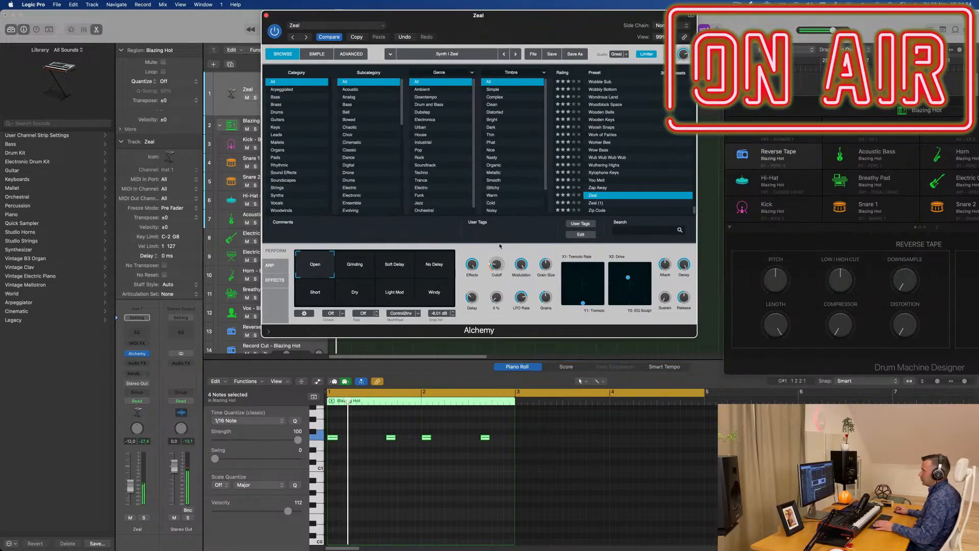
{"action": "left_click_drag", "start_coordinate": [517, 21], "coordinate": [788, 33]}
{"action": "key", "text": "space"}
{"action": "left_click", "coordinate": [345, 227]}
{"action": "key", "text": "super+Left"}
{"action": "left_click_drag", "start_coordinate": [346, 134], "coordinate": [534, 235]}
{"action": "left_click_drag", "start_coordinate": [555, 26], "coordinate": [680, 38]}
{"action": "left_click_drag", "start_coordinate": [350, 128], "coordinate": [643, 232]}
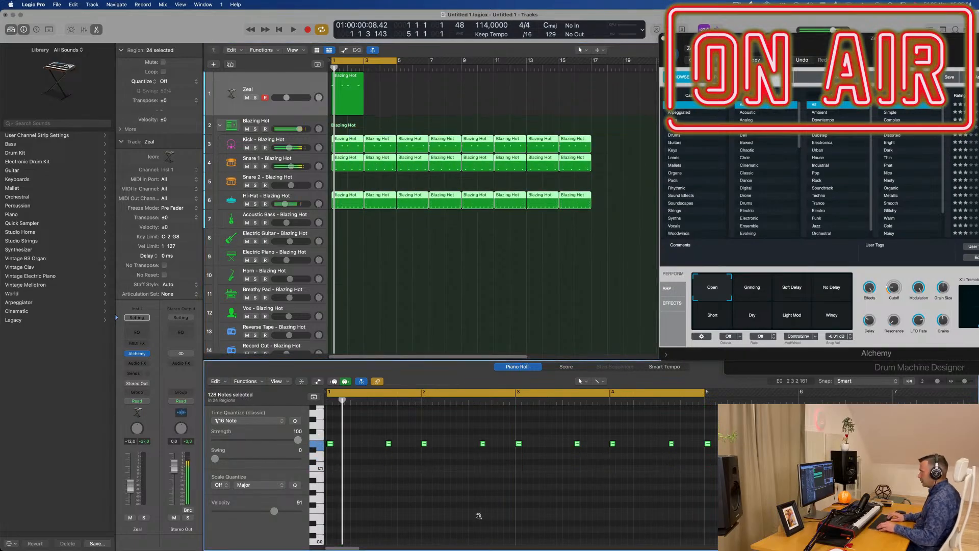
{"action": "key", "text": "space"}
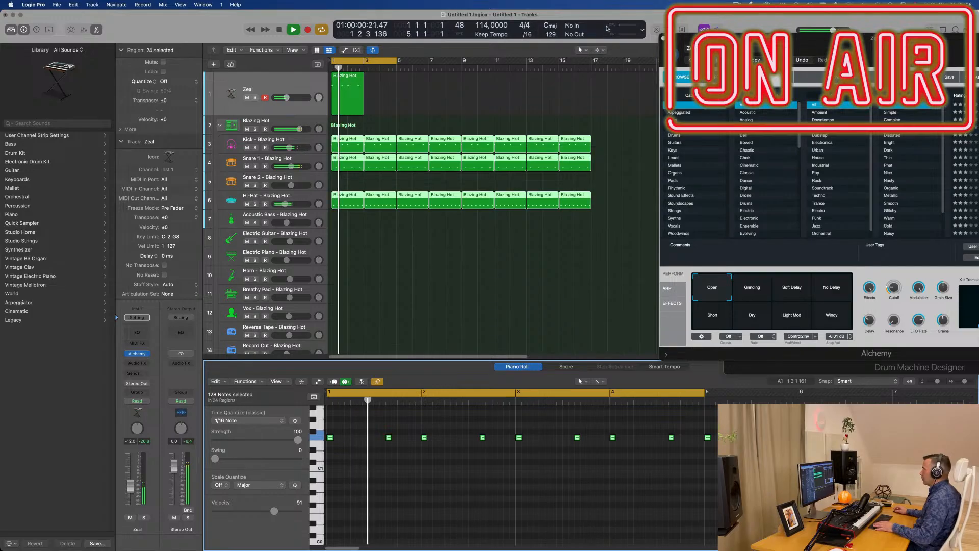
- Close and reopen Alchemy on the Zeal track and audition the preset's No Delay and Light Mod variations
{"action": "left_click_drag", "start_coordinate": [856, 50], "coordinate": [451, 162]}
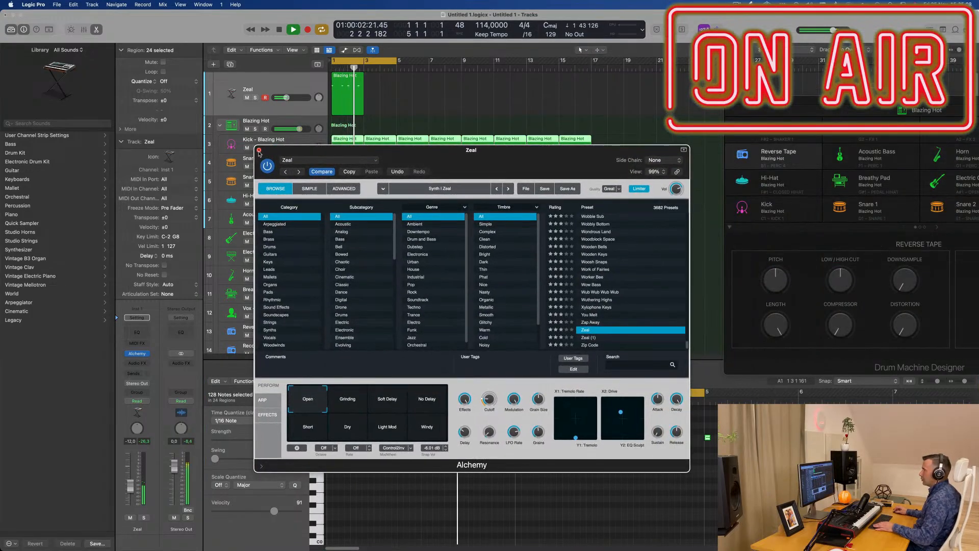
{"action": "left_click", "coordinate": [259, 151]}
{"action": "left_click", "coordinate": [258, 105]}
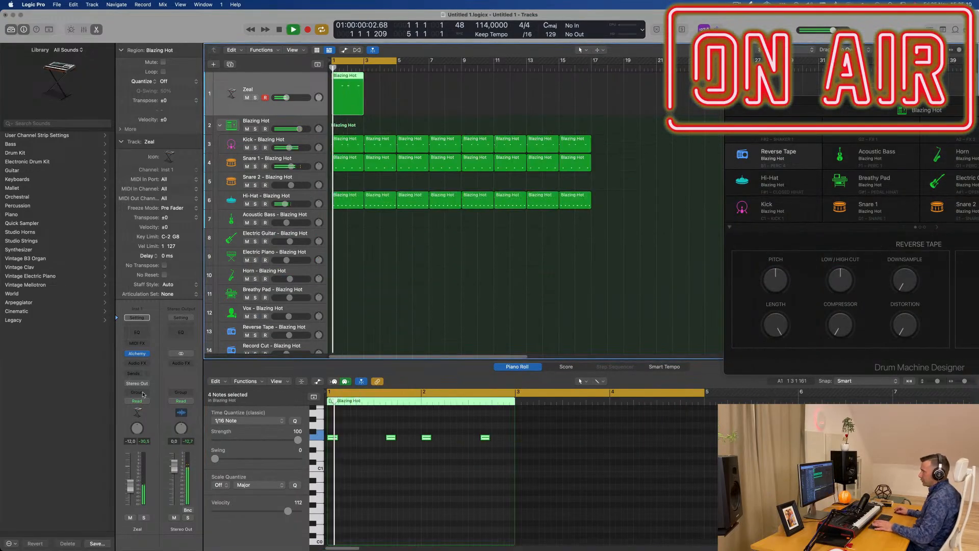
{"action": "left_click", "coordinate": [137, 356]}
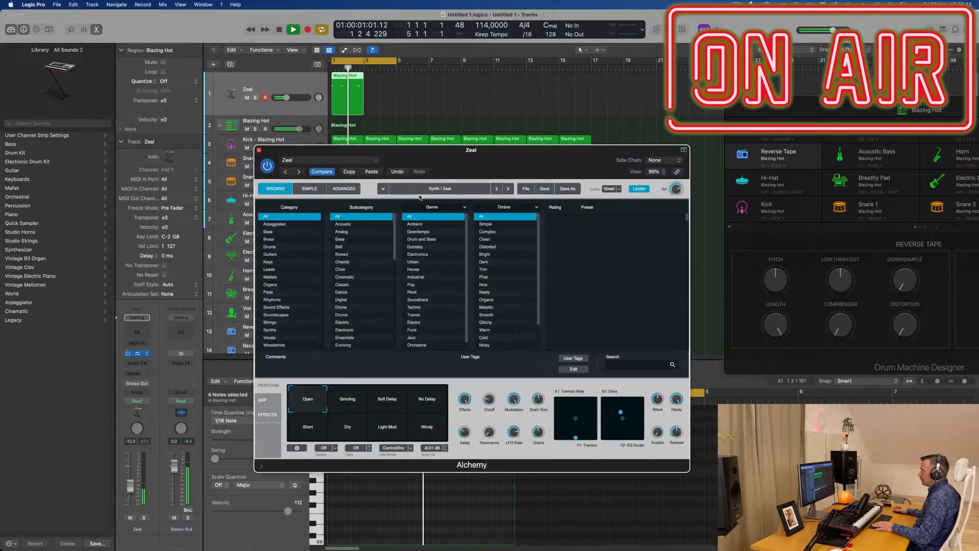
{"action": "left_click_drag", "start_coordinate": [558, 157], "coordinate": [587, 118]}
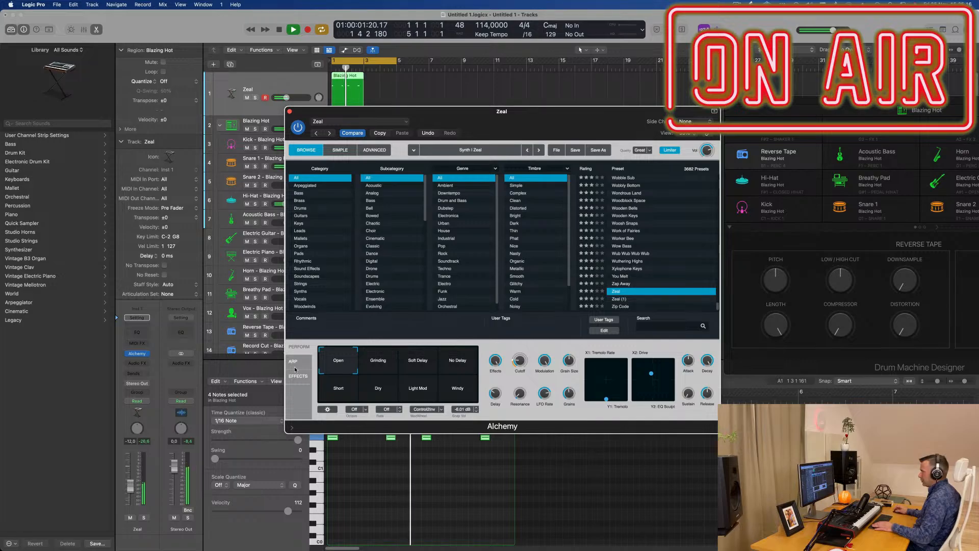
{"action": "left_click", "coordinate": [456, 362]}
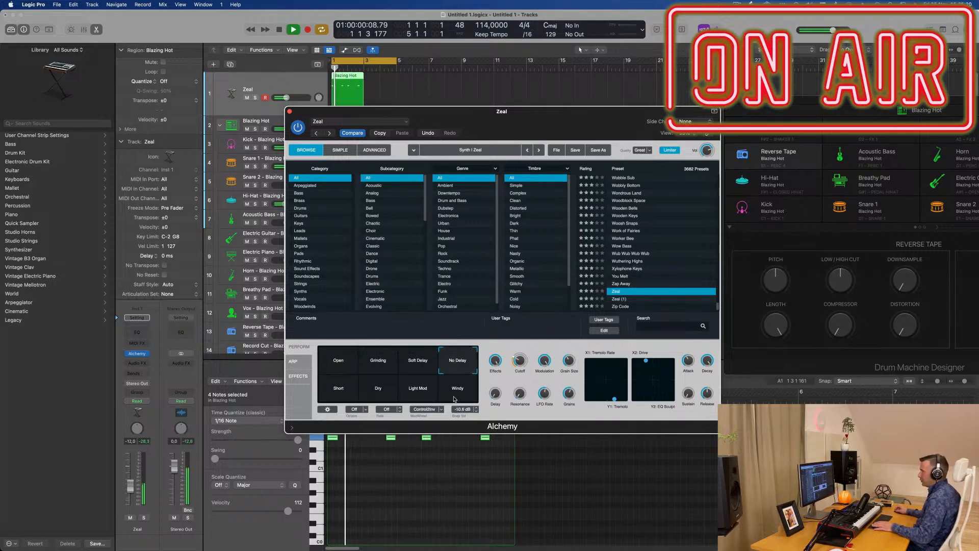
{"action": "left_click", "coordinate": [412, 393]}
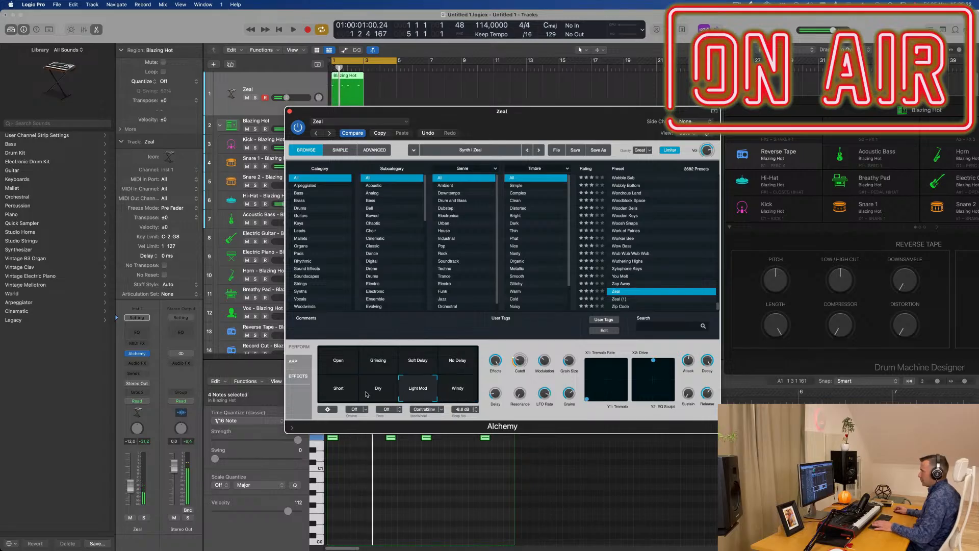
- Filter the Alchemy presets to the Bass category and load 80s Synth Pop Bass
{"action": "left_click", "coordinate": [298, 201]}
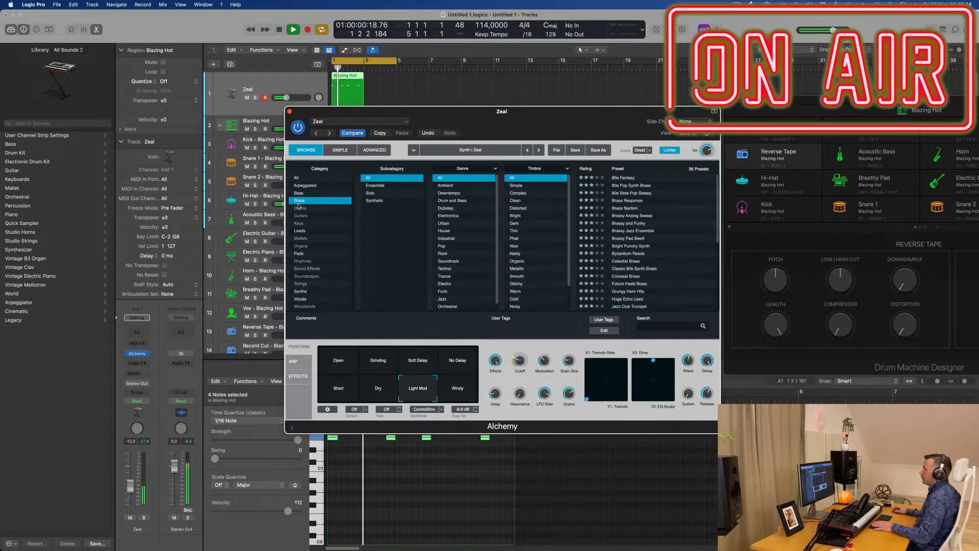
{"action": "key", "text": "space"}
{"action": "scroll", "coordinate": [632, 240], "scroll_direction": "down", "scroll_amount": 3}
{"action": "left_click", "coordinate": [636, 250]}
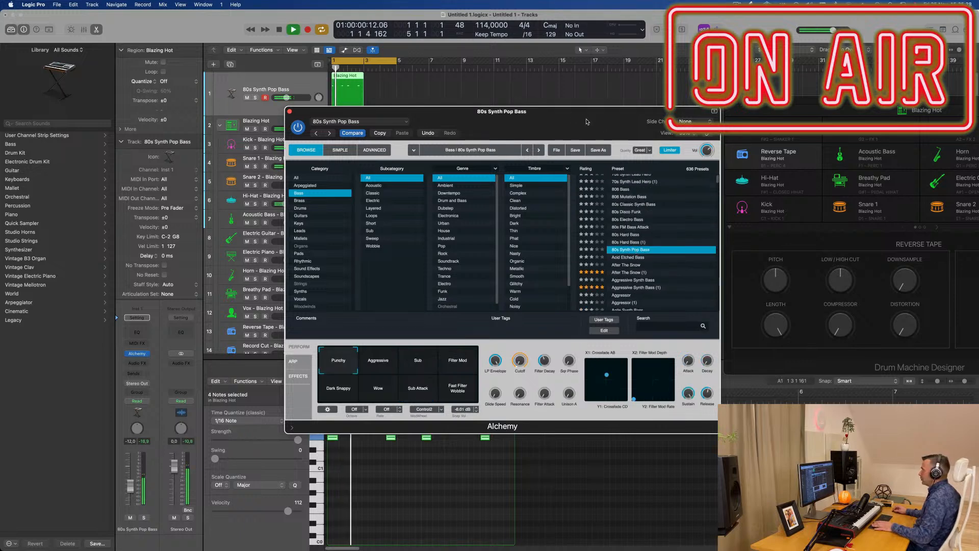
{"action": "left_click_drag", "start_coordinate": [573, 121], "coordinate": [705, 80]}
{"action": "key", "text": "space"}
- Audition the bass presets After The Snow, Aggressive Synth Bass, Agile Synth Bass and Alloy during playback
{"action": "left_click", "coordinate": [759, 224]}
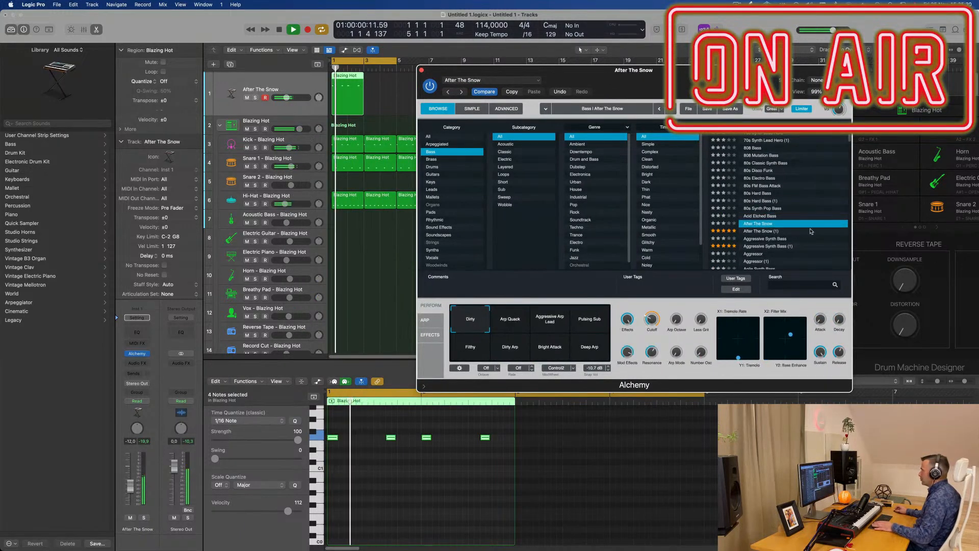
{"action": "scroll", "coordinate": [764, 227], "scroll_direction": "down", "scroll_amount": 1}
{"action": "left_click", "coordinate": [763, 226]}
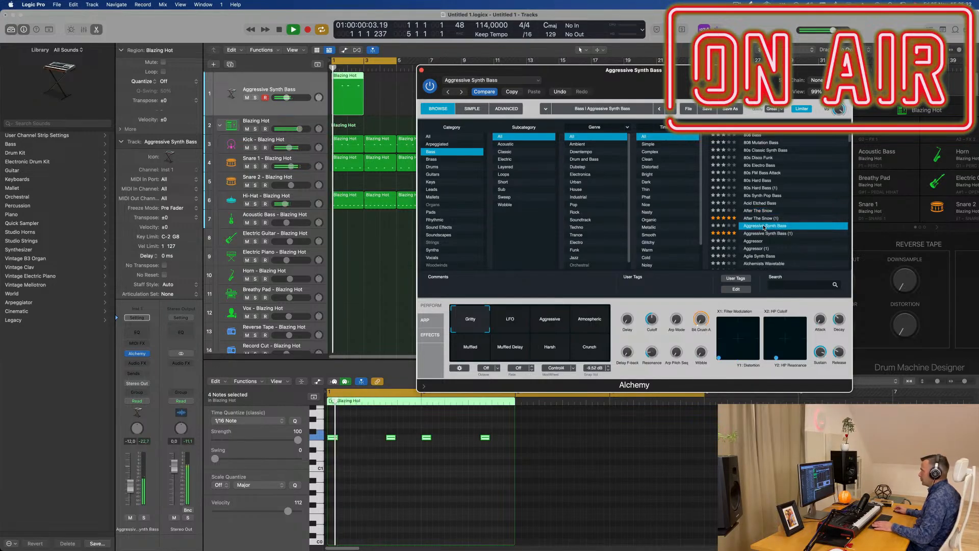
{"action": "scroll", "coordinate": [775, 232], "scroll_direction": "down", "scroll_amount": 2}
{"action": "left_click", "coordinate": [761, 231]}
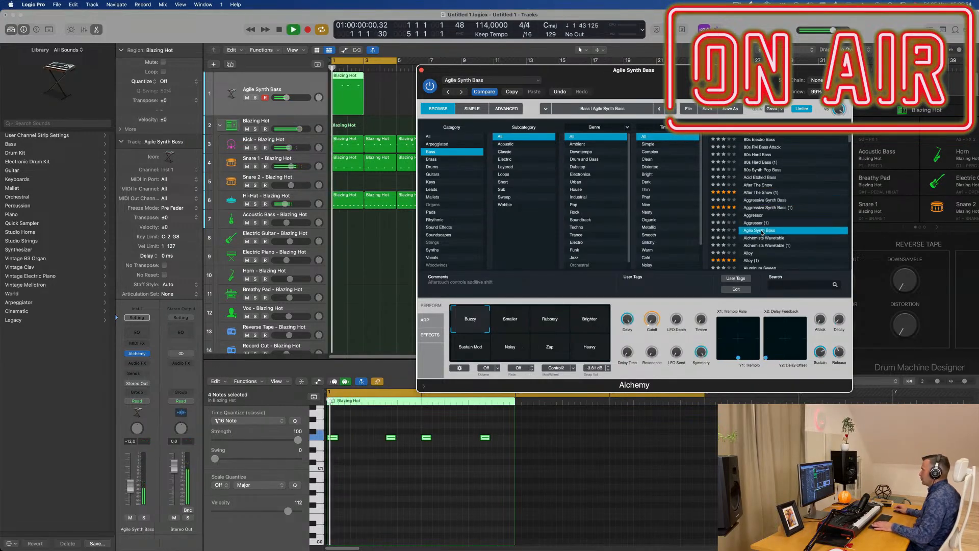
{"action": "scroll", "coordinate": [751, 255], "scroll_direction": "down", "scroll_amount": 2}
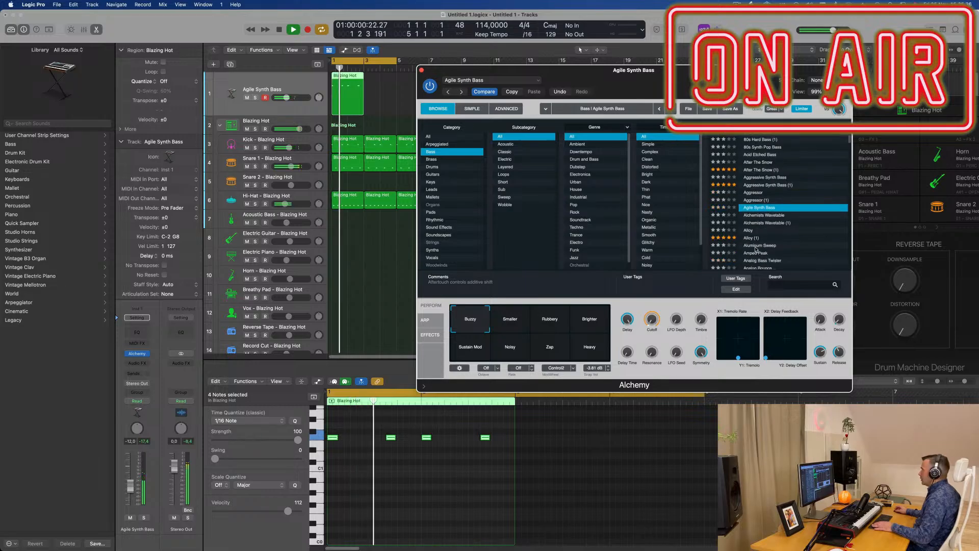
{"action": "left_click", "coordinate": [752, 252]}
{"action": "left_click", "coordinate": [762, 231]}
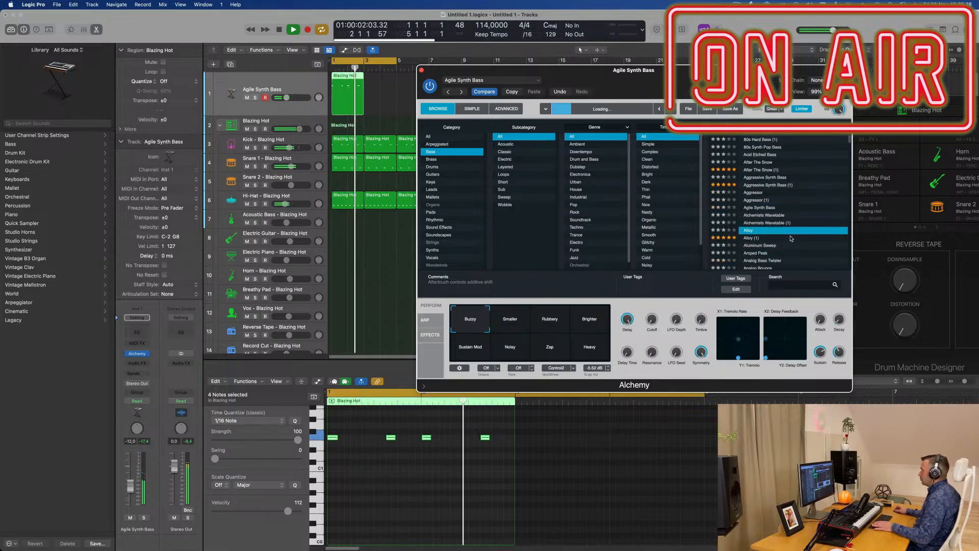
- Load the Analog Bounce preset with its Sub Click variation and lengthen the four notes to 0 0 3 0
{"action": "scroll", "coordinate": [786, 238], "scroll_direction": "down", "scroll_amount": 3}
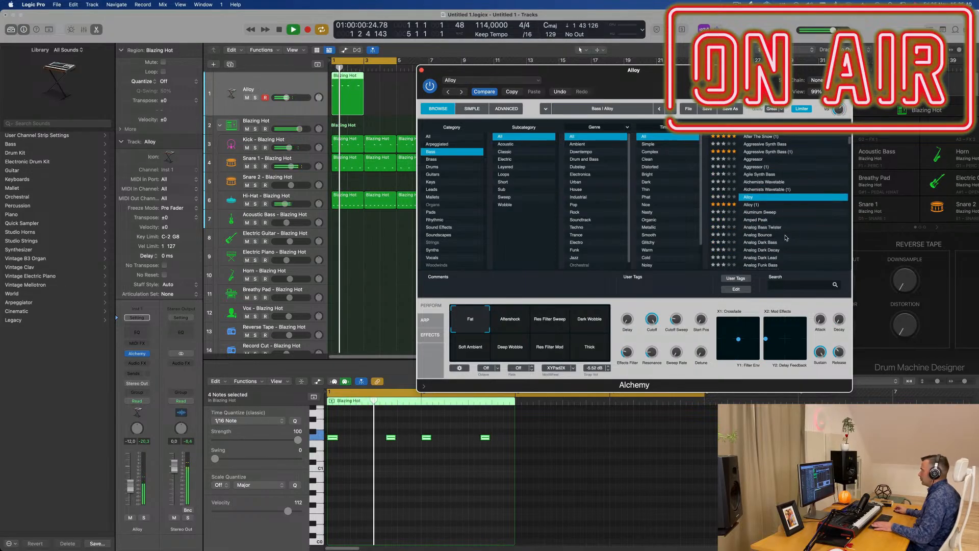
{"action": "left_click", "coordinate": [757, 235]}
{"action": "scroll", "coordinate": [794, 225], "scroll_direction": "down", "scroll_amount": 2}
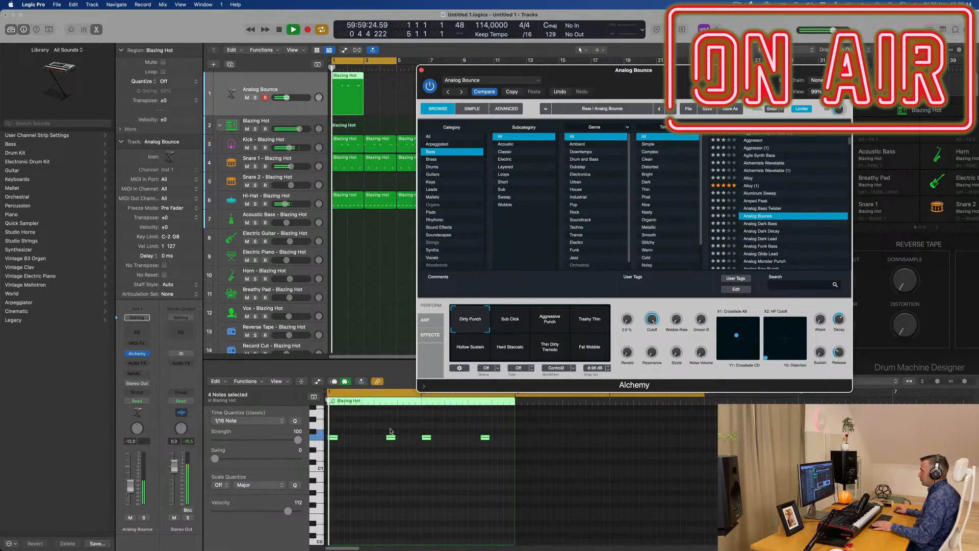
{"action": "left_click_drag", "start_coordinate": [336, 437], "coordinate": [343, 438]}
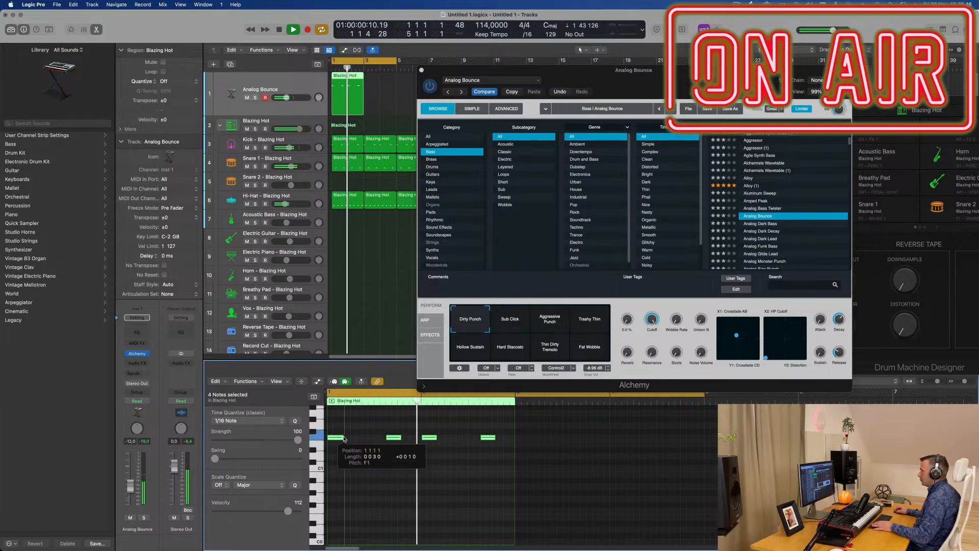
{"action": "left_click", "coordinate": [510, 319]}
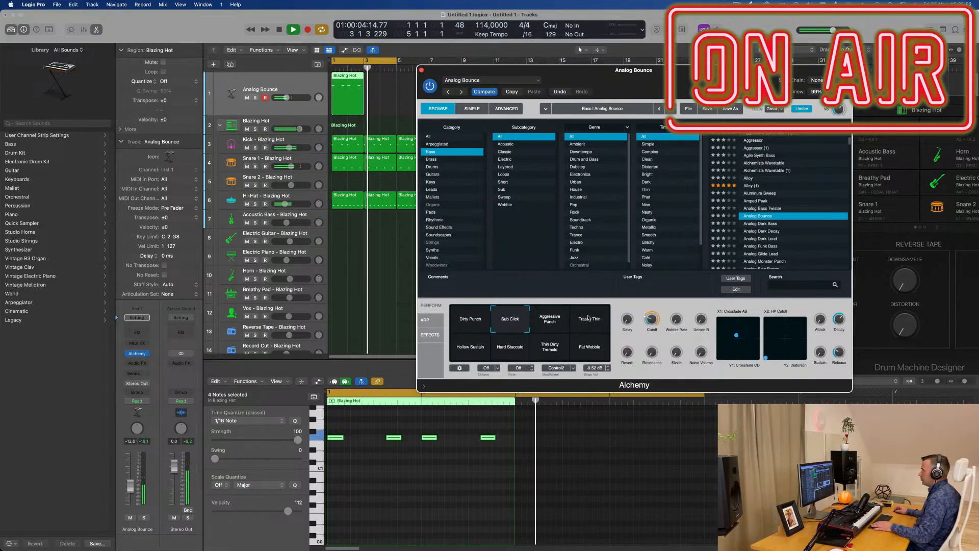
- Repeat the region on the Analog Bounce track up to bar 17 and extend the cycle range to bar 17
{"action": "left_click_drag", "start_coordinate": [558, 70], "coordinate": [504, 218]}
{"action": "left_click", "coordinate": [436, 98]}
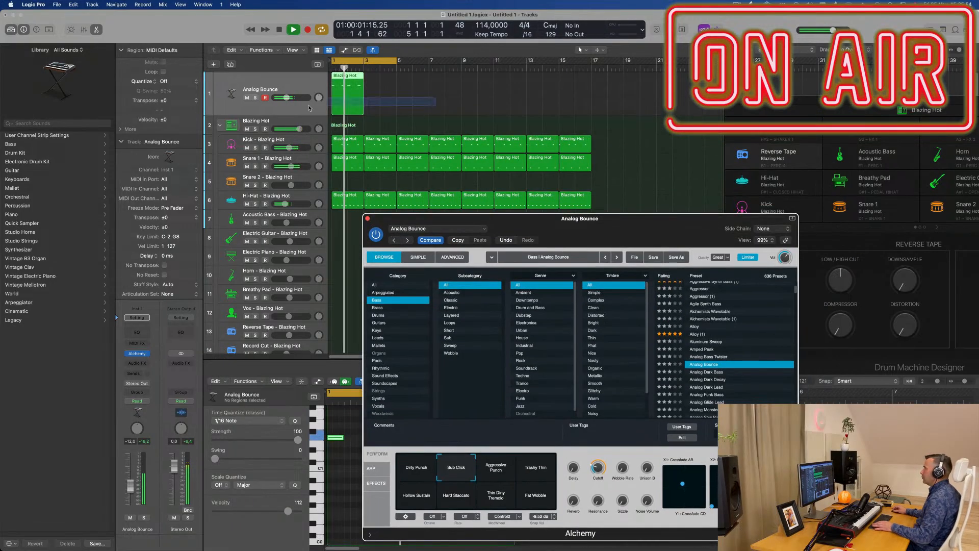
{"action": "left_click", "coordinate": [308, 108]}
{"action": "key", "text": "super+r"}
{"action": "key", "text": "super+r"}
{"action": "key", "text": "super+r"}
{"action": "key", "text": "super+r"}
{"action": "key", "text": "super+r"}
{"action": "key", "text": "super+r"}
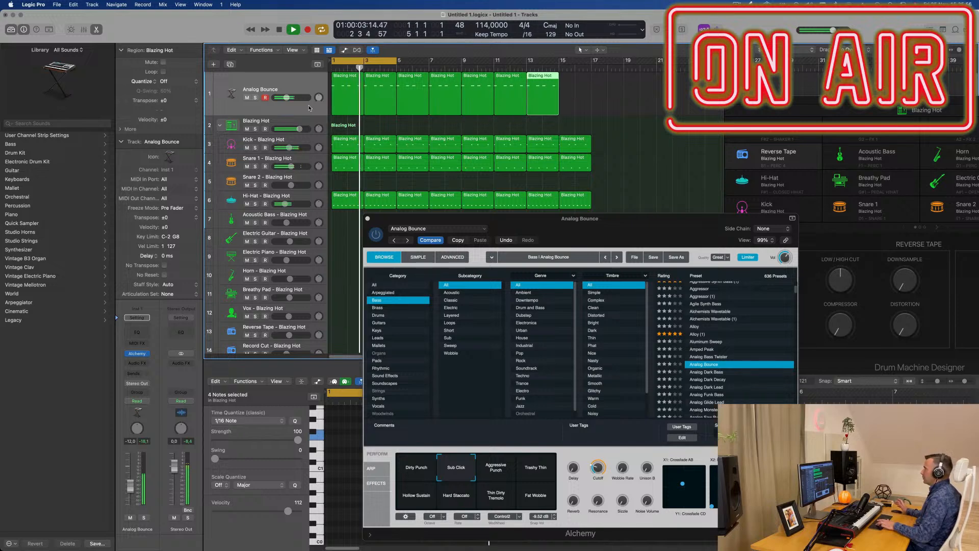
{"action": "key", "text": "super+r"}
{"action": "left_click_drag", "start_coordinate": [396, 60], "coordinate": [591, 61]}
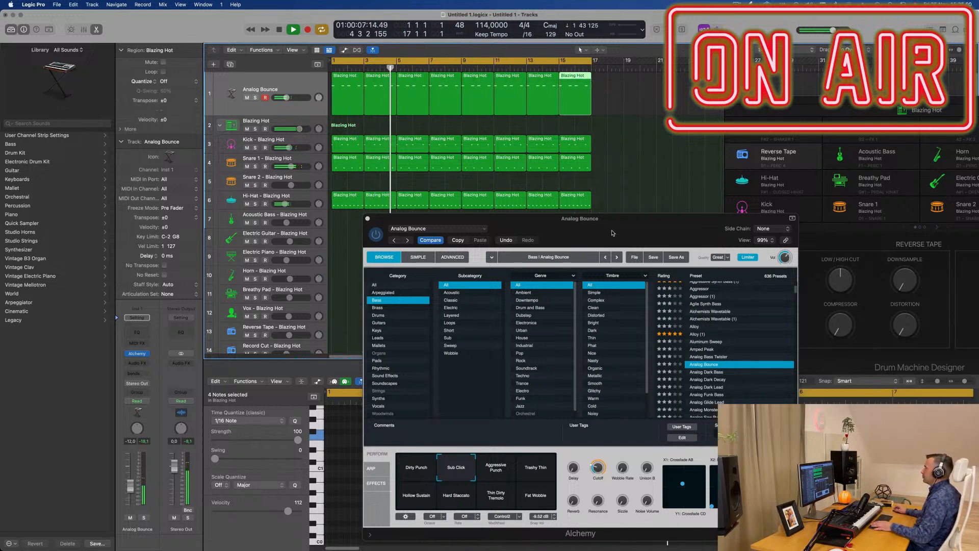
- Move the Alchemy window clear of the tracks and duplicate the Analog Bounce track with its settings
{"action": "left_click_drag", "start_coordinate": [608, 237], "coordinate": [687, 390]}
{"action": "left_click", "coordinate": [235, 77]}
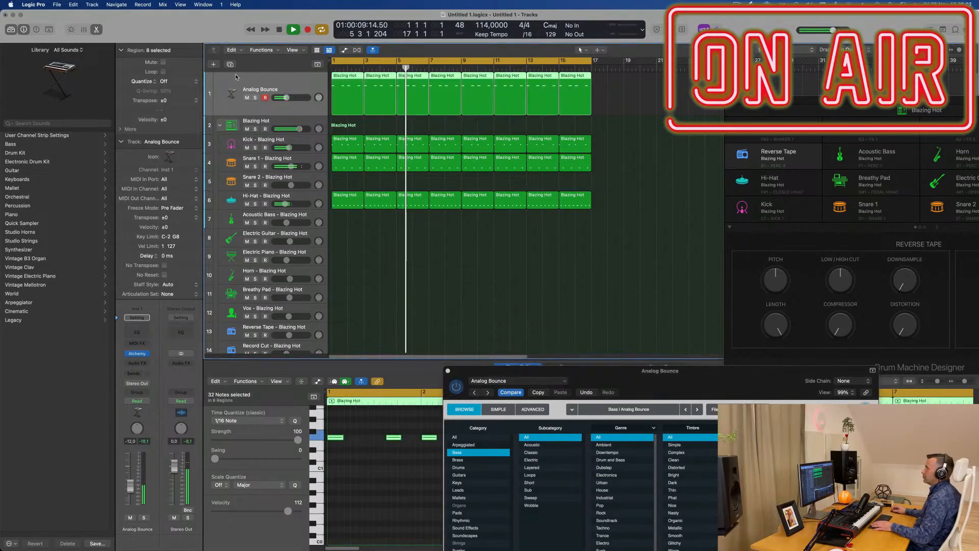
{"action": "key", "text": "super+d"}
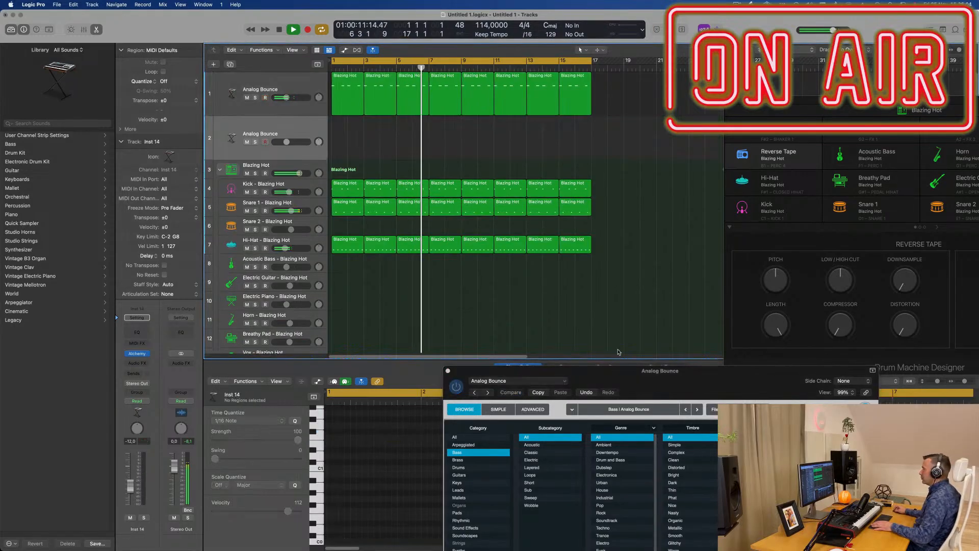
- Reposition the Alchemy window and duplicate the second, empty Analog Bounce track
{"action": "left_click_drag", "start_coordinate": [661, 374], "coordinate": [578, 214]}
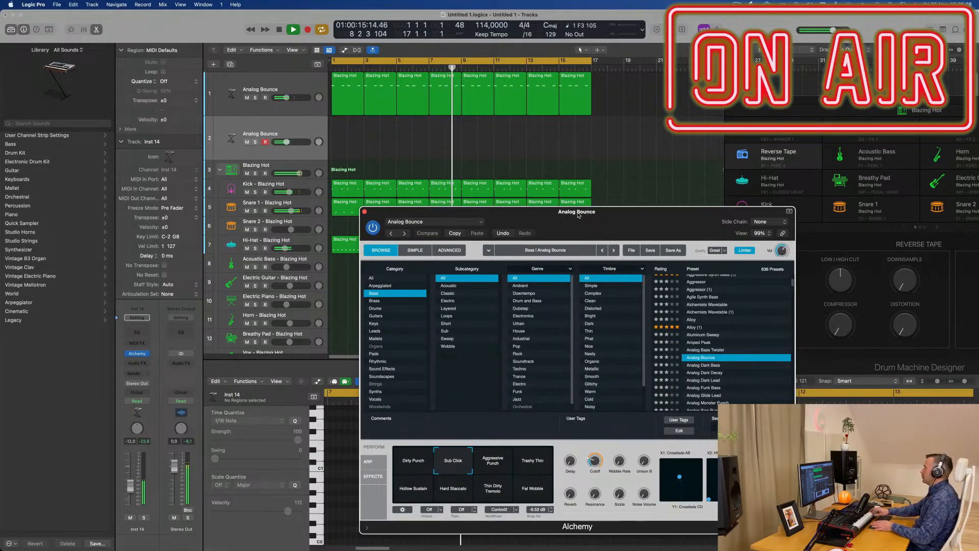
{"action": "left_click", "coordinate": [306, 131]}
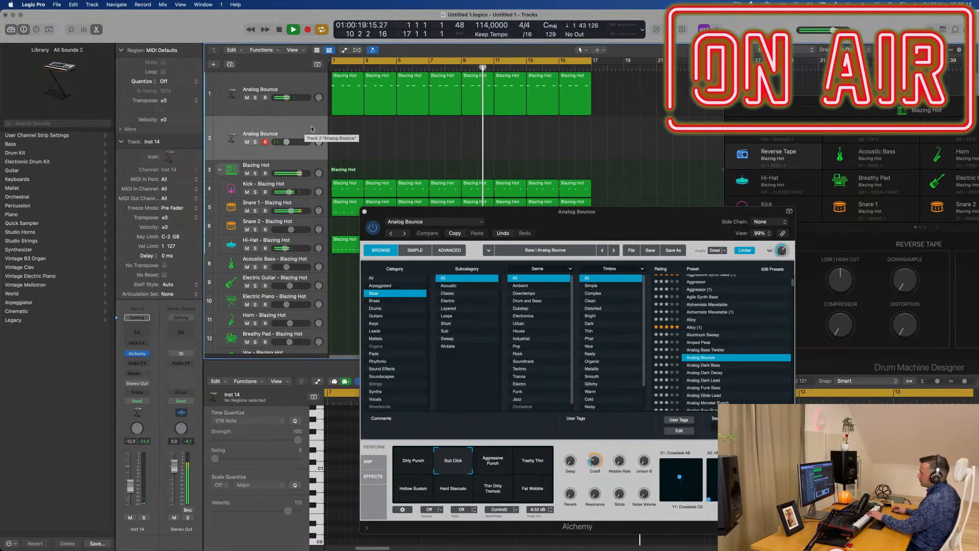
{"action": "left_click_drag", "start_coordinate": [377, 211], "coordinate": [406, 179]}
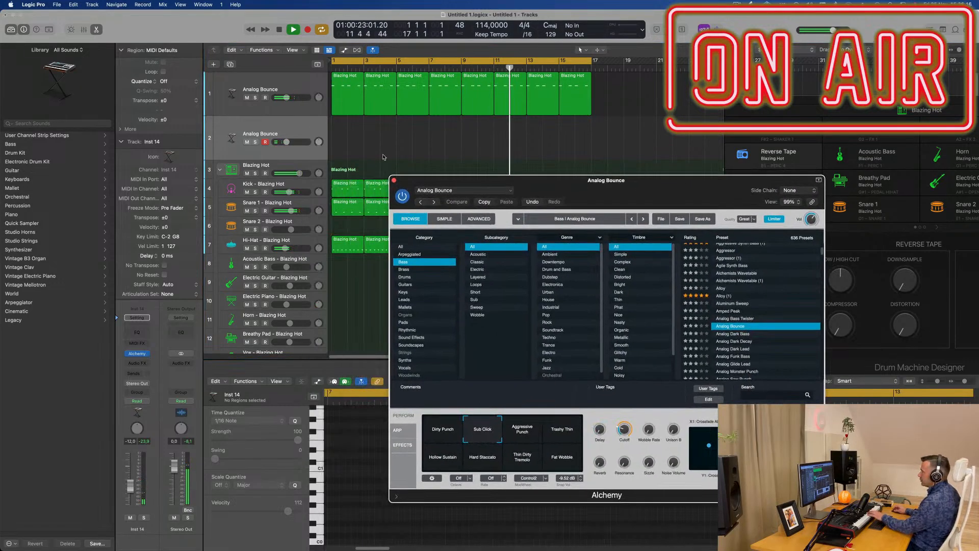
{"action": "left_click", "coordinate": [294, 133]}
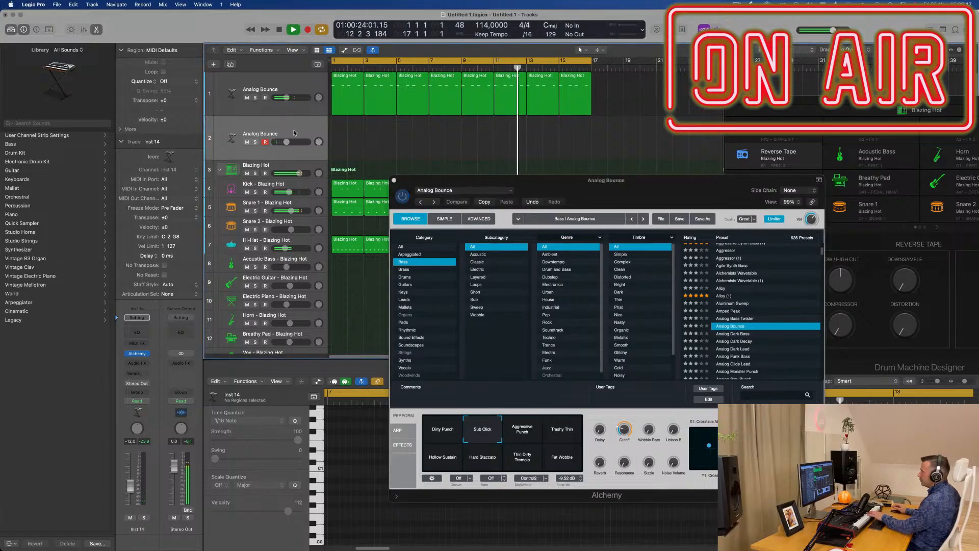
{"action": "left_click", "coordinate": [230, 65]}
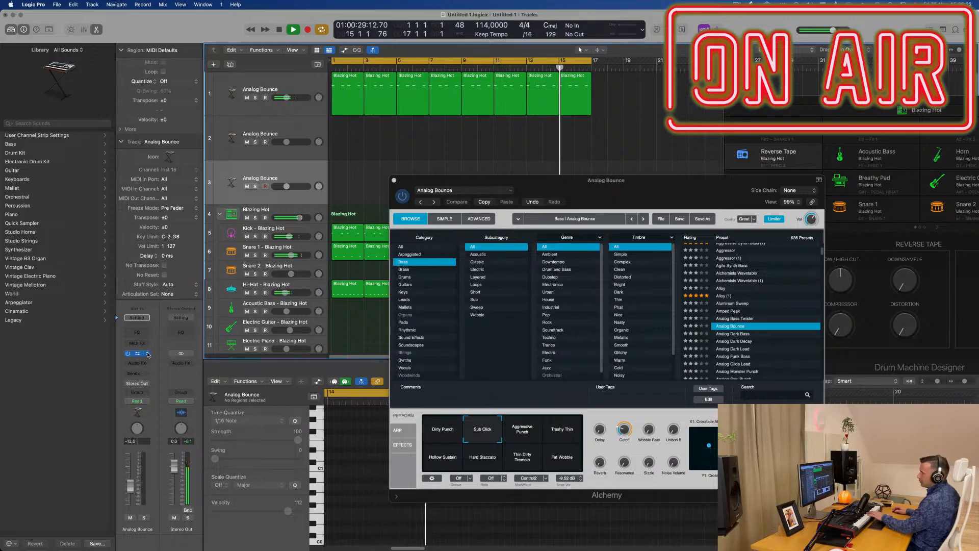
- Replace the third track's instrument with a stereo Sampler and load its Yamaha Grand Piano preset
{"action": "left_click", "coordinate": [148, 354]}
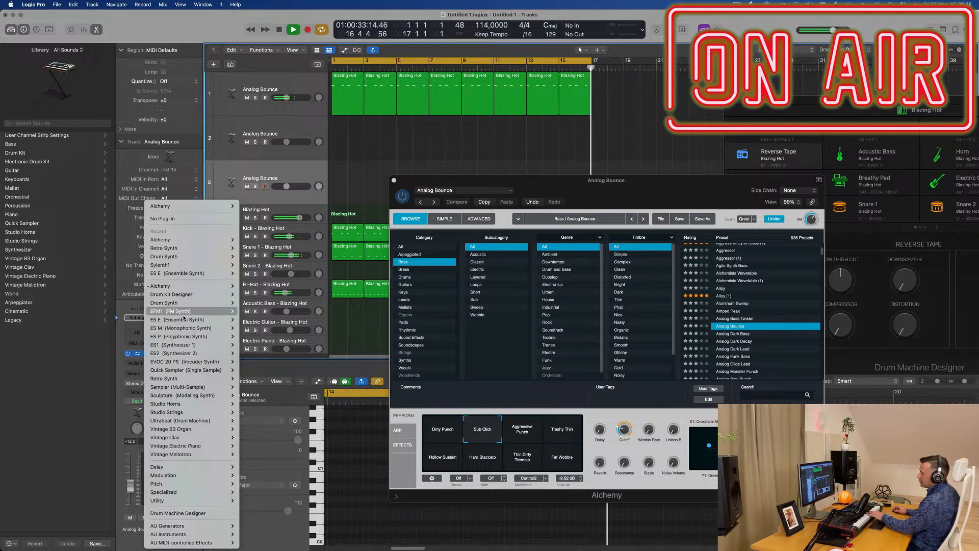
{"action": "mouse_move", "coordinate": [194, 359]}
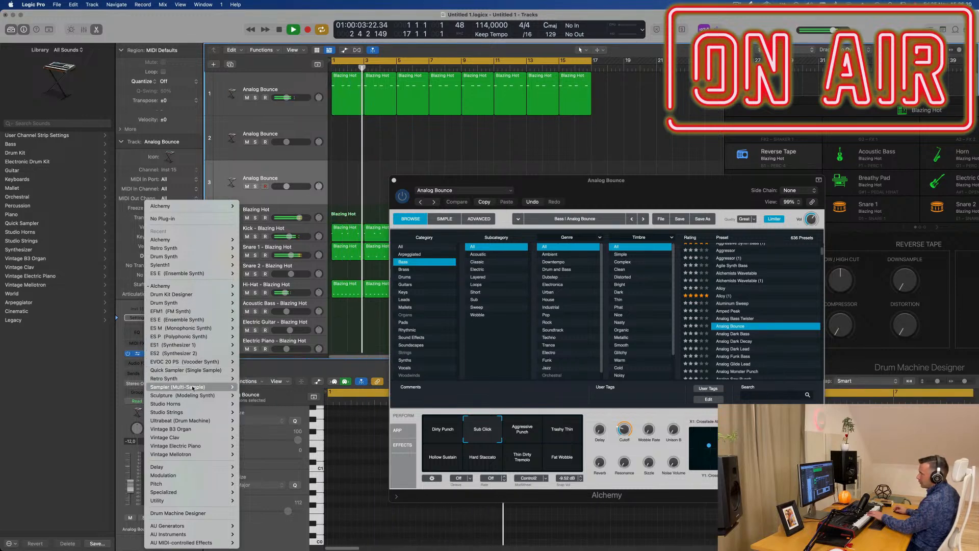
{"action": "mouse_move", "coordinate": [221, 395]}
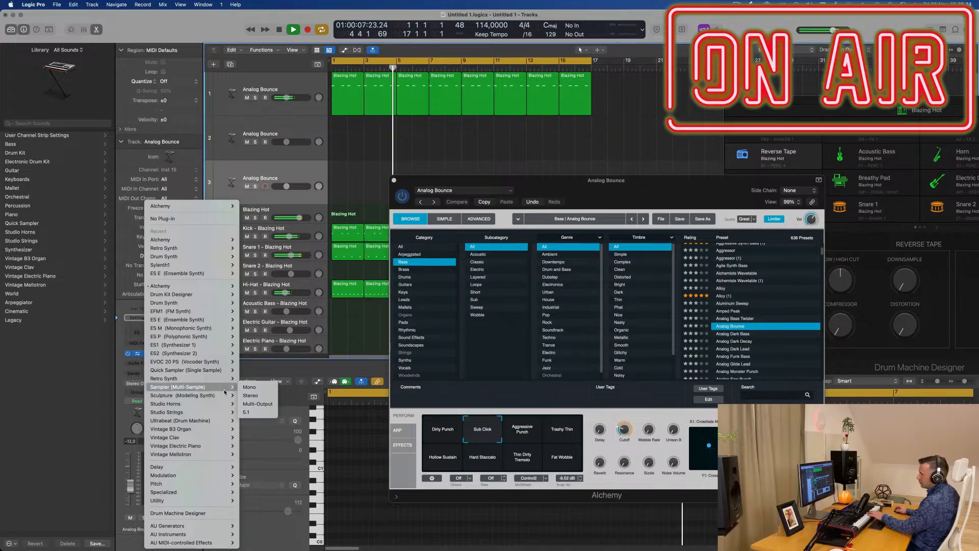
{"action": "left_click", "coordinate": [256, 394]}
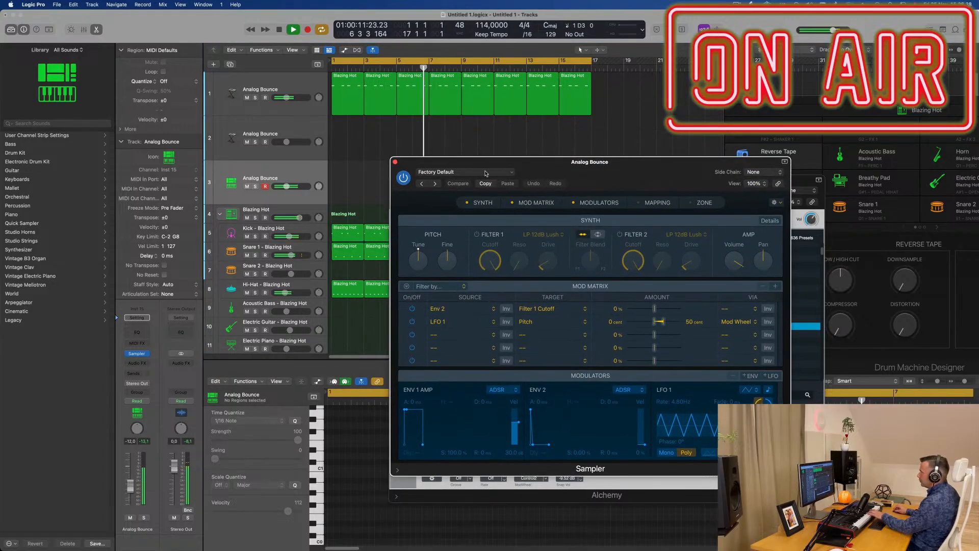
{"action": "left_click", "coordinate": [485, 173]}
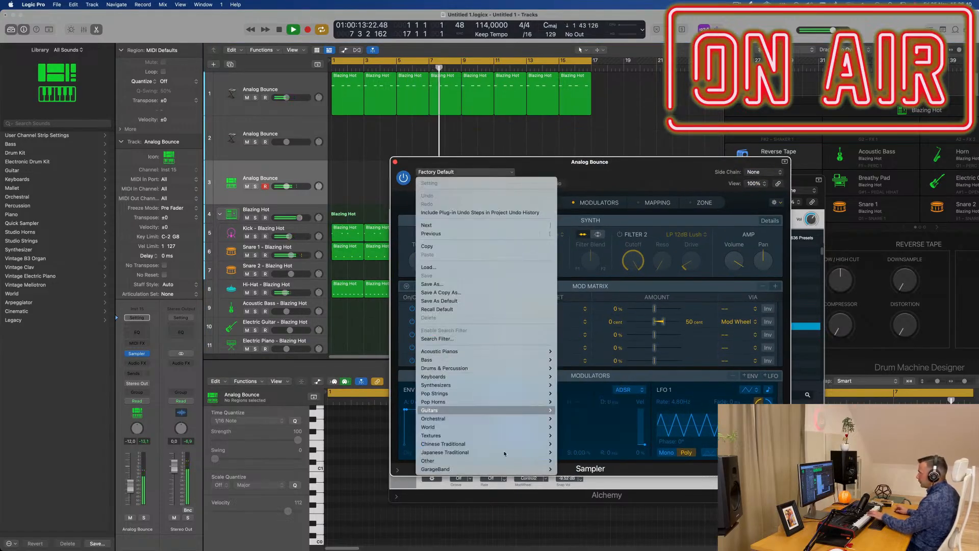
{"action": "mouse_move", "coordinate": [505, 455]}
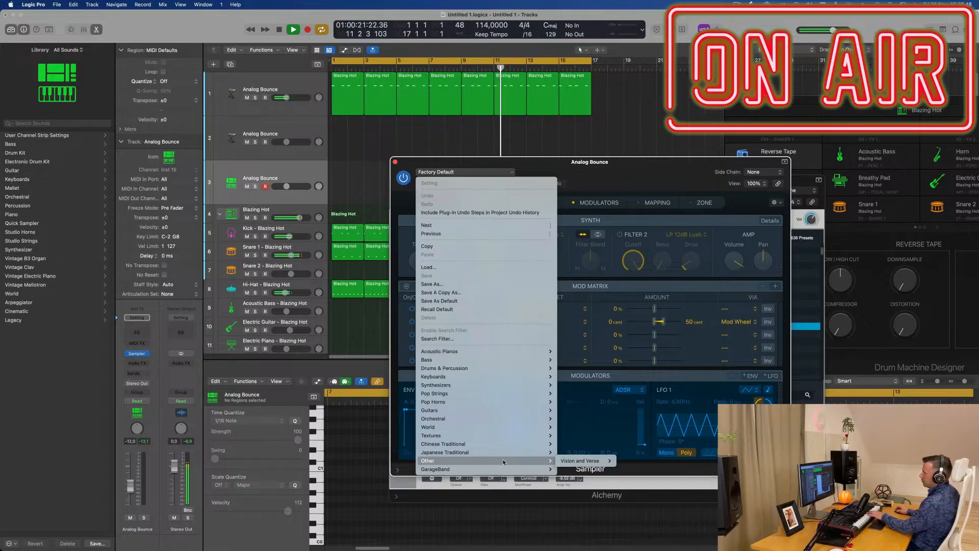
{"action": "mouse_move", "coordinate": [500, 352]}
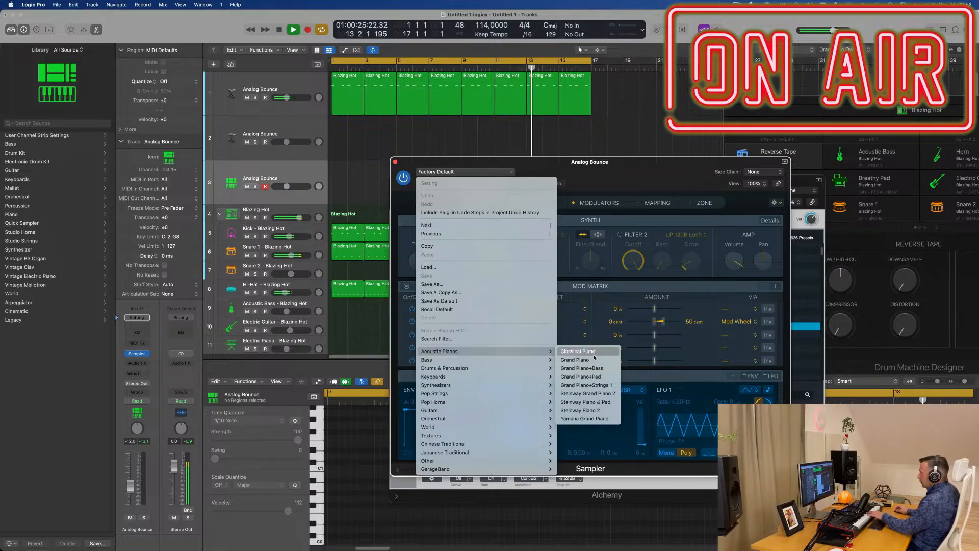
{"action": "left_click", "coordinate": [584, 419]}
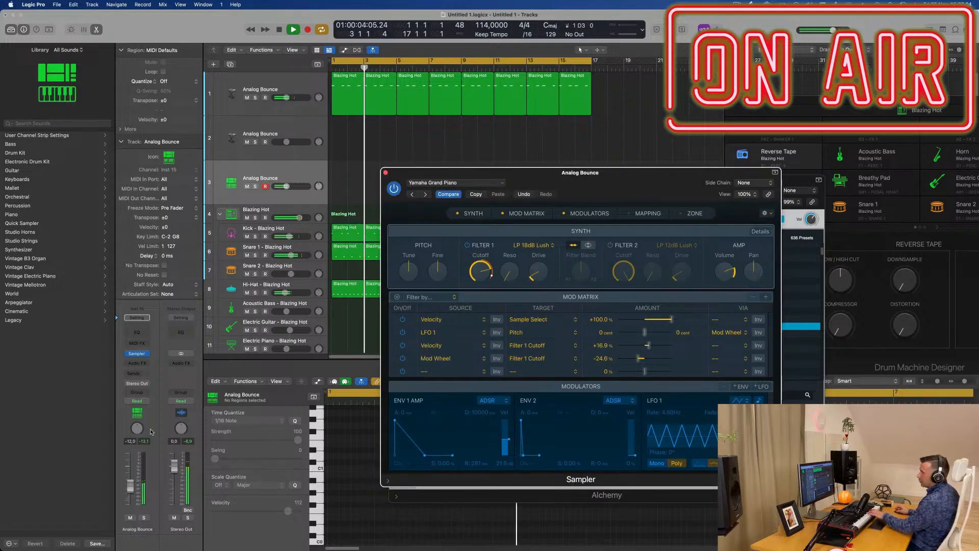
- Add a Bus 3 send to the piano track and insert SilverVerb on the bus's aux channel
{"action": "left_click", "coordinate": [136, 373]}
{"action": "mouse_move", "coordinate": [138, 387]}
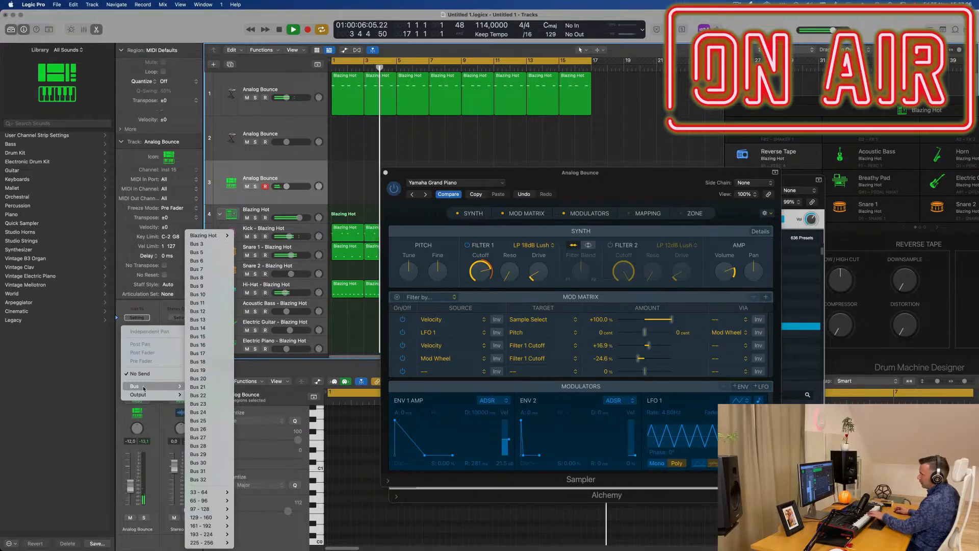
{"action": "left_click", "coordinate": [209, 244]}
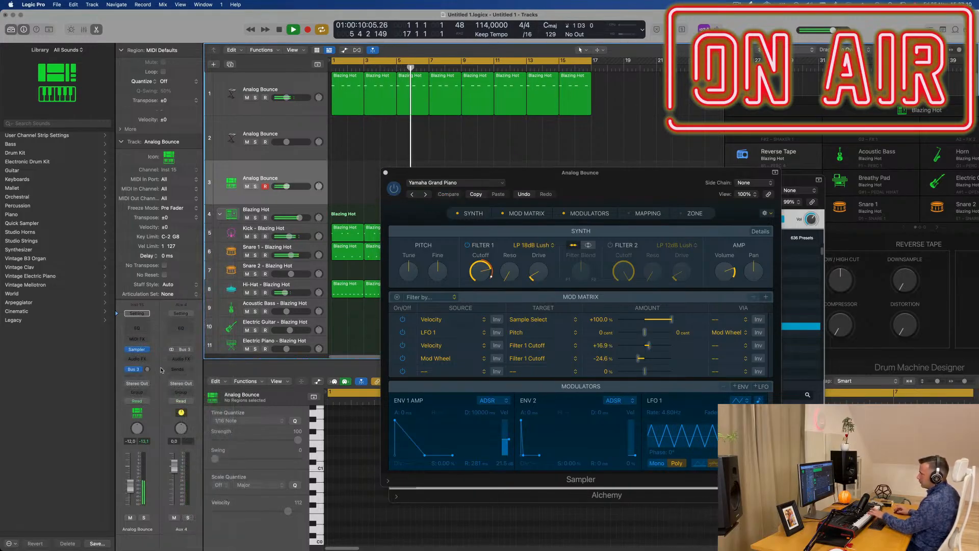
{"action": "left_click", "coordinate": [182, 359]}
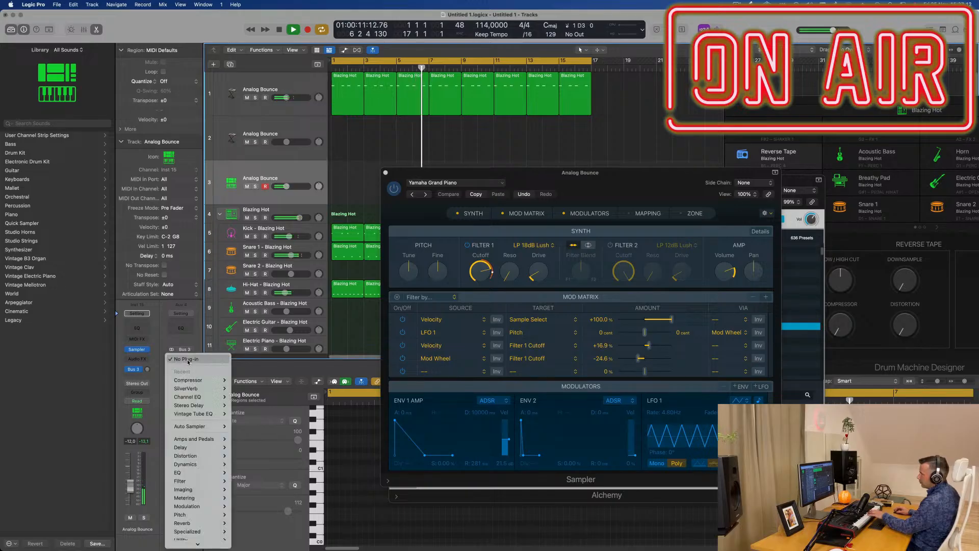
{"action": "mouse_move", "coordinate": [196, 406]}
{"action": "left_click", "coordinate": [196, 389]}
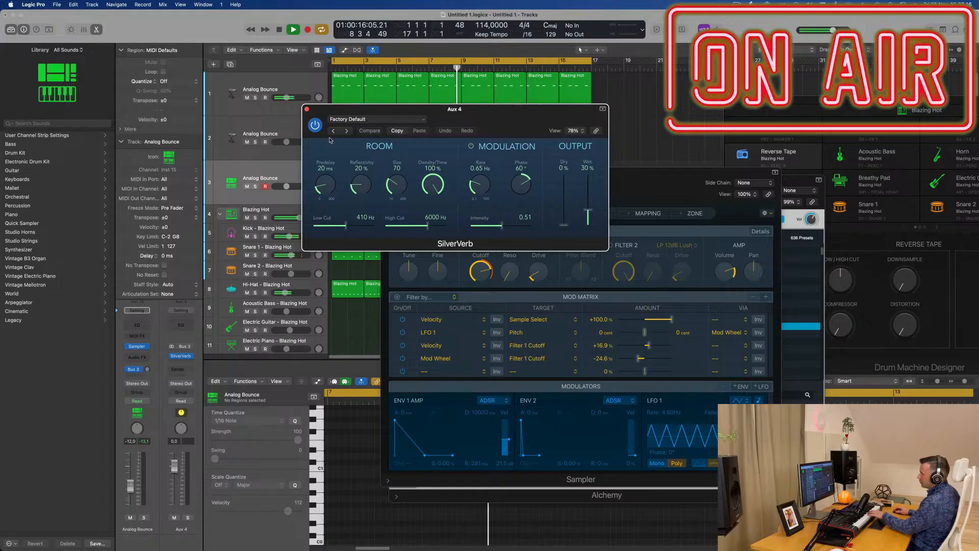
- Load the grandiose preset in SilverVerb and adjust the piano track's Bus 3 send level
{"action": "left_click", "coordinate": [414, 120]}
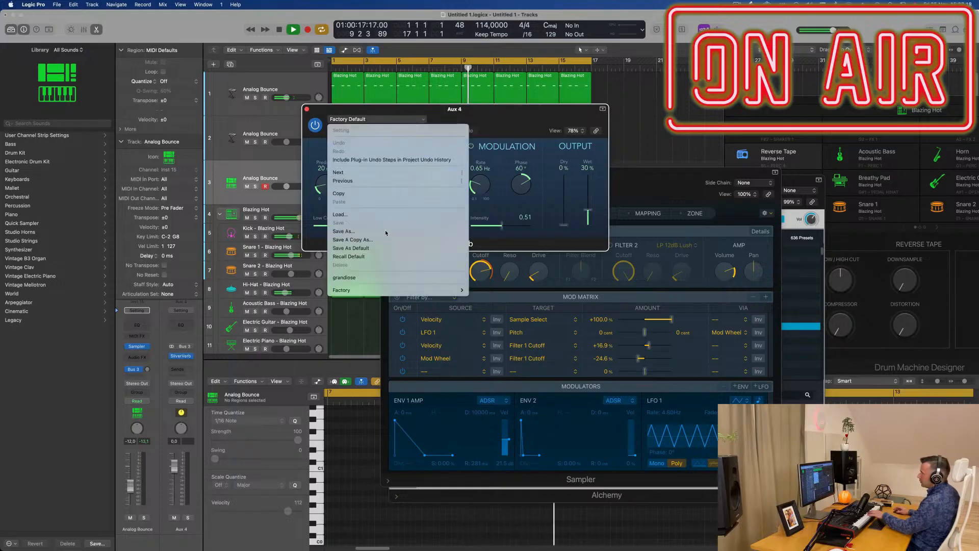
{"action": "left_click", "coordinate": [374, 275]}
{"action": "left_click_drag", "start_coordinate": [527, 123], "coordinate": [715, 160]}
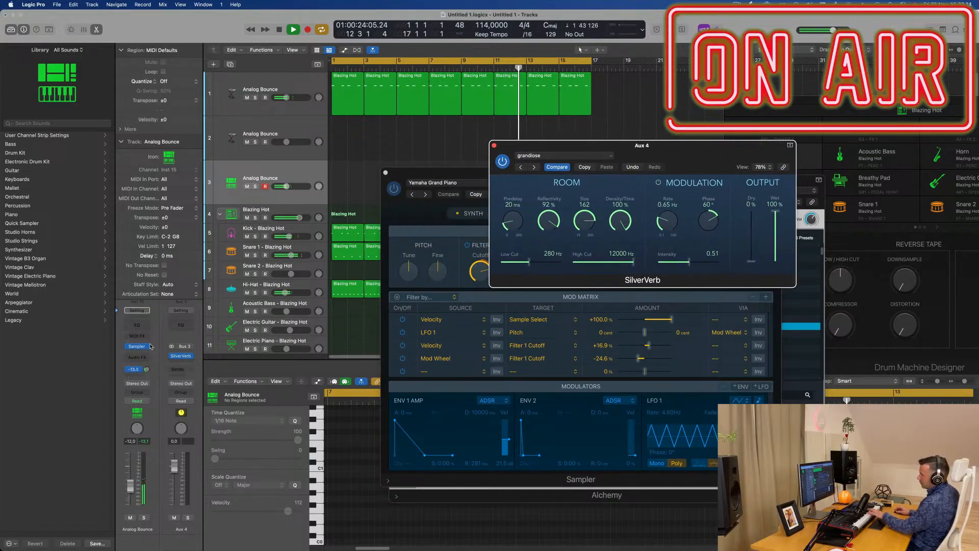
{"action": "left_click_drag", "start_coordinate": [147, 369], "coordinate": [149, 371]}
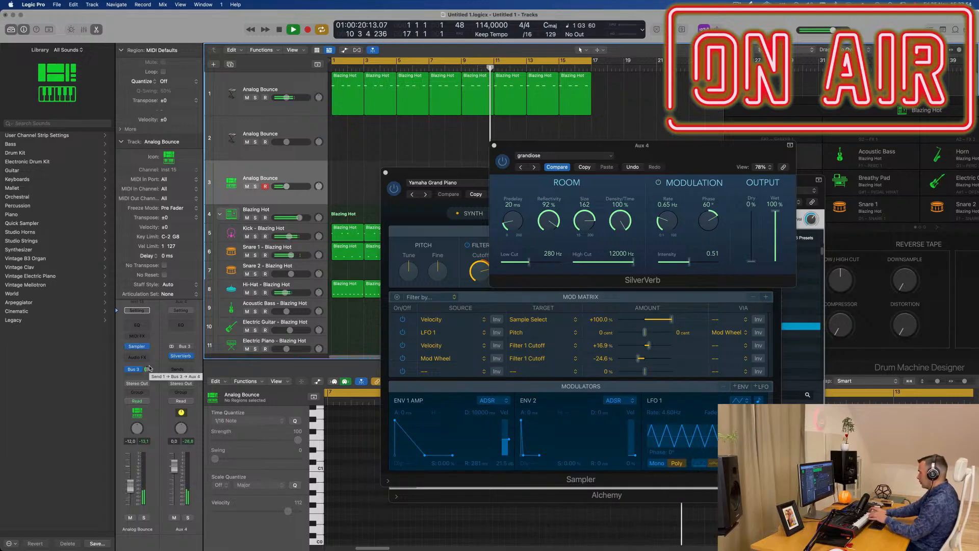
- Record a short piano phrase on the third track and move the plug-in windows clear of the arrangement
{"action": "key", "text": "r"}
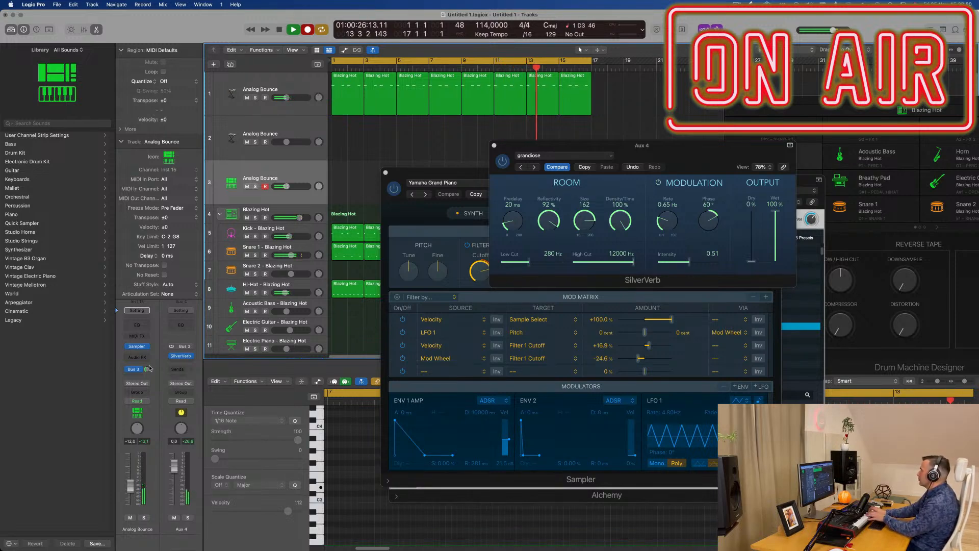
{"action": "key", "text": "space"}
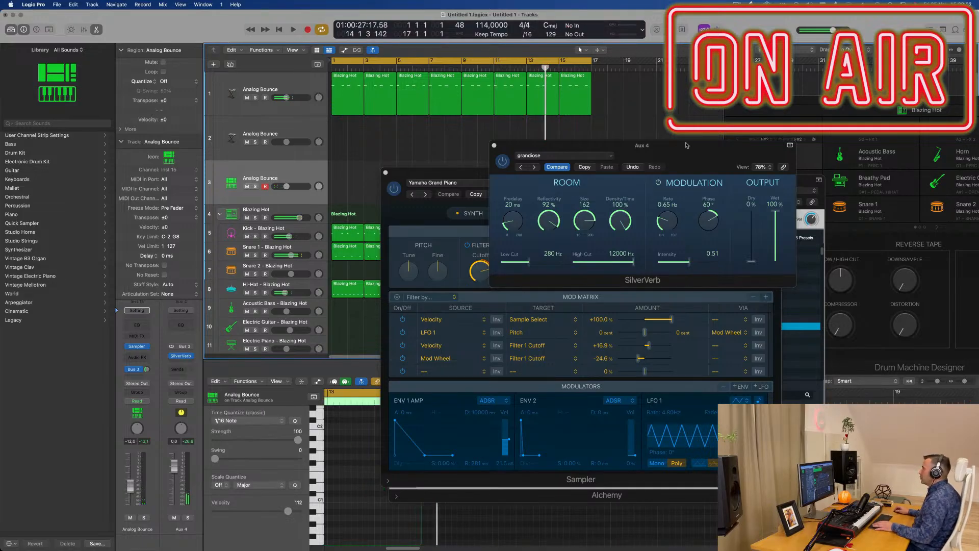
{"action": "left_click_drag", "start_coordinate": [686, 145], "coordinate": [977, 138]}
{"action": "left_click_drag", "start_coordinate": [544, 172], "coordinate": [835, 177]}
{"action": "left_click_drag", "start_coordinate": [510, 163], "coordinate": [347, 179]}
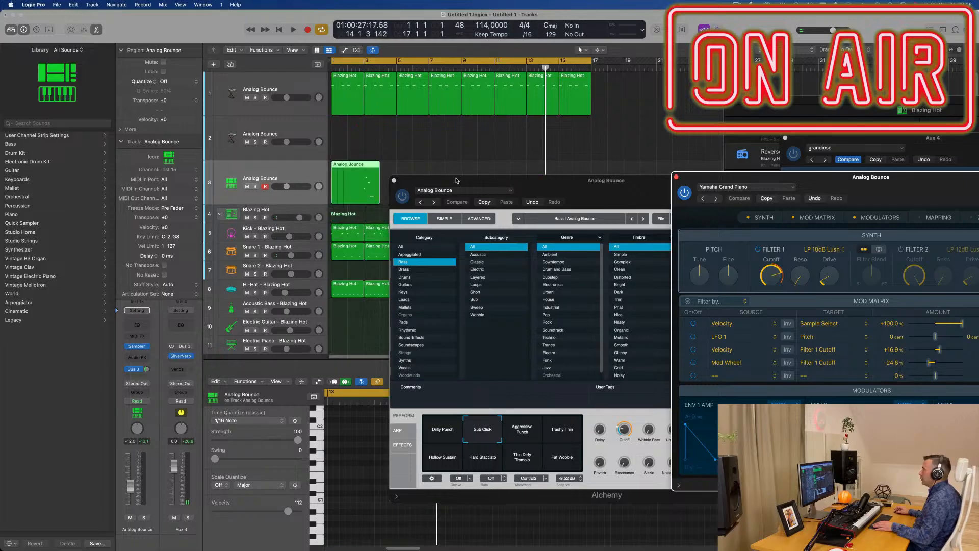
{"action": "left_click_drag", "start_coordinate": [453, 180], "coordinate": [707, 168]}
- Split the recorded piano region at bar 3 and keep only its second part, moved to bar 1
{"action": "double_click", "coordinate": [364, 164], "text": "super"}
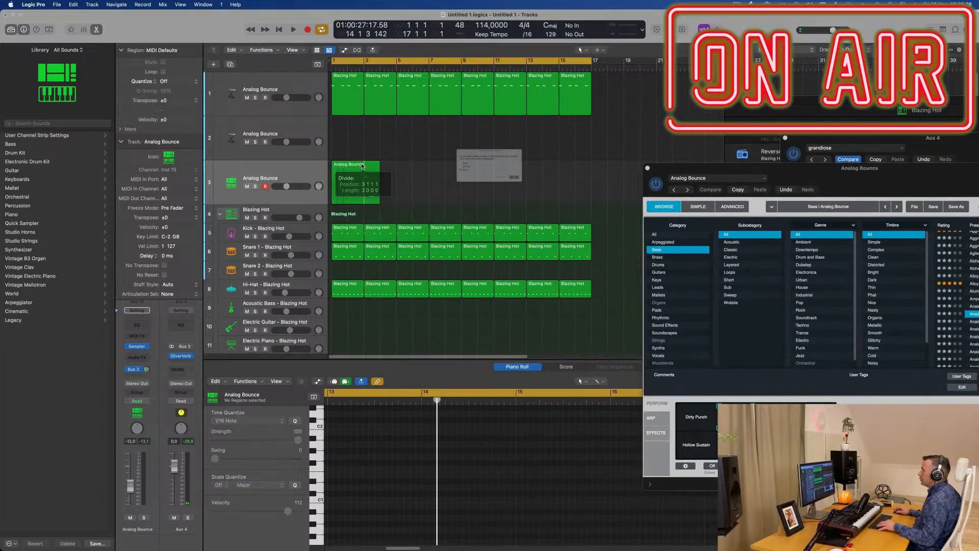
{"action": "left_click", "coordinate": [546, 194]}
{"action": "left_click", "coordinate": [338, 170]}
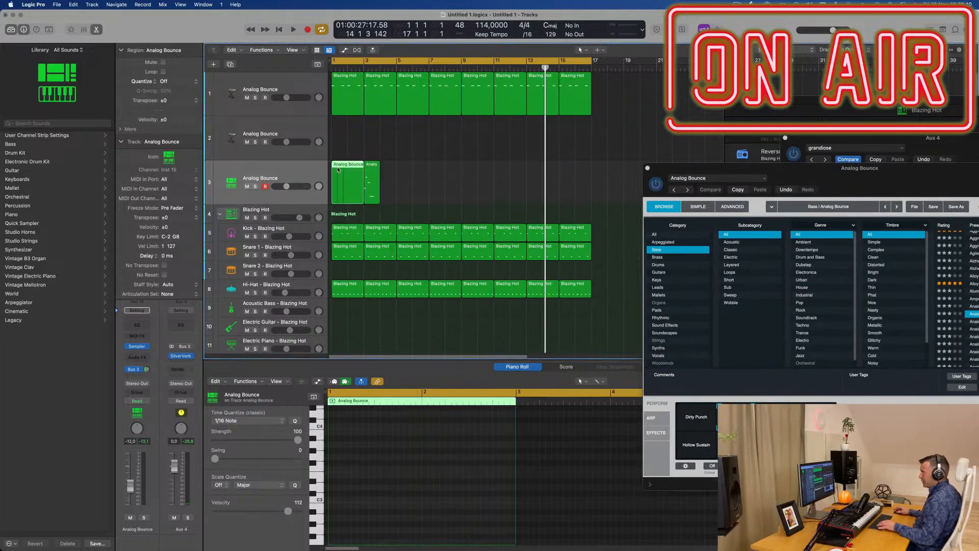
{"action": "key", "text": "Delete"}
{"action": "left_click_drag", "start_coordinate": [373, 169], "coordinate": [340, 170]}
- Shorten the last, lowest note of the piano phrase in the Piano Roll
{"action": "key", "text": "space"}
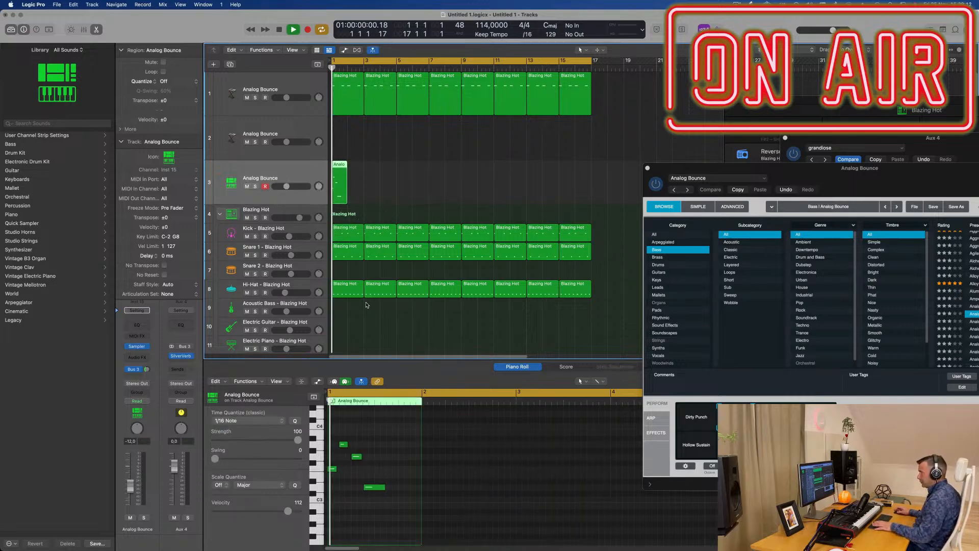
{"action": "scroll", "coordinate": [405, 513], "scroll_direction": "up", "scroll_amount": 5}
{"action": "scroll", "coordinate": [426, 507], "scroll_direction": "left", "scroll_amount": 2}
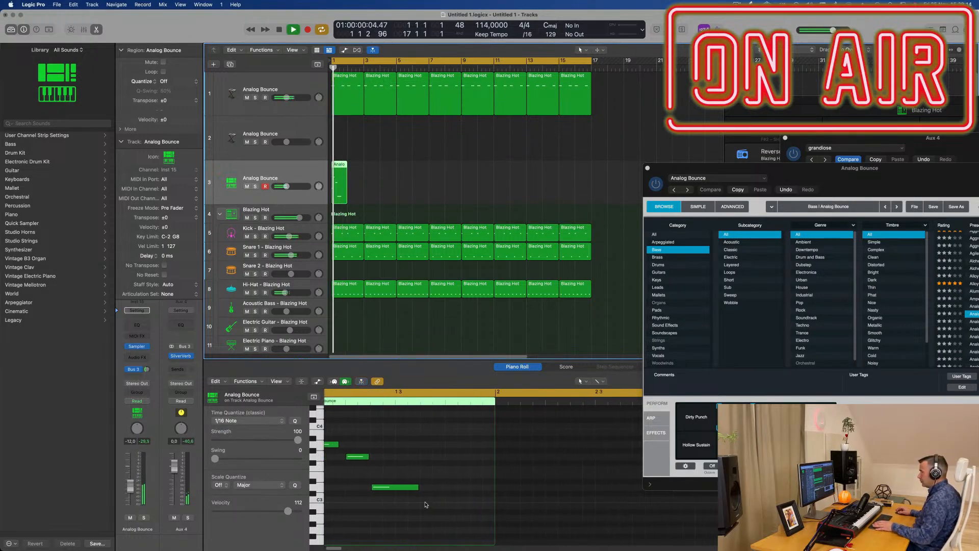
{"action": "scroll", "coordinate": [455, 477], "scroll_direction": "left", "scroll_amount": 2}
{"action": "key", "text": "space"}
{"action": "left_click_drag", "start_coordinate": [447, 486], "coordinate": [424, 492]}
{"action": "scroll", "coordinate": [431, 489], "scroll_direction": "down", "scroll_amount": 2}
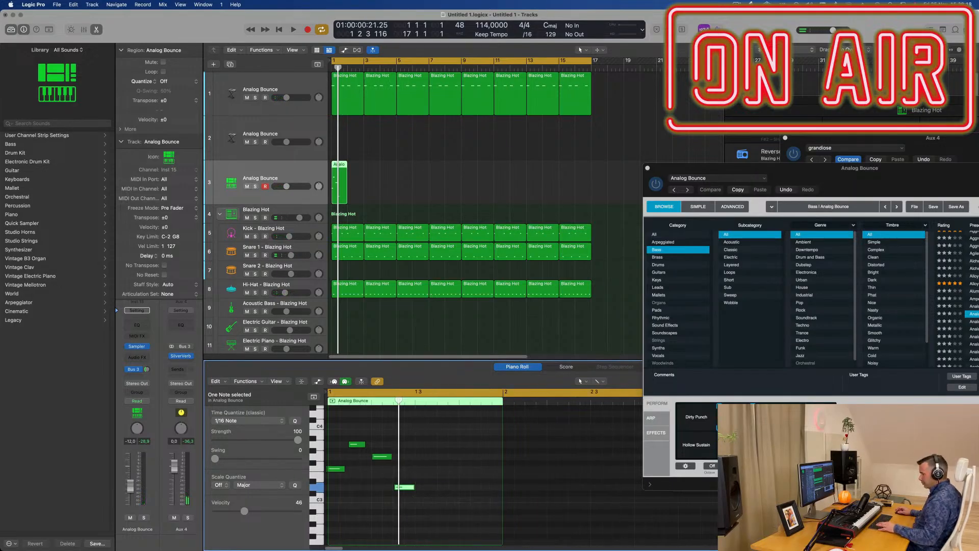
{"action": "key", "text": "space"}
- Delete the surplus note at the start of the piano phrase and lengthen the first note
{"action": "scroll", "coordinate": [365, 468], "scroll_direction": "down", "scroll_amount": 2}
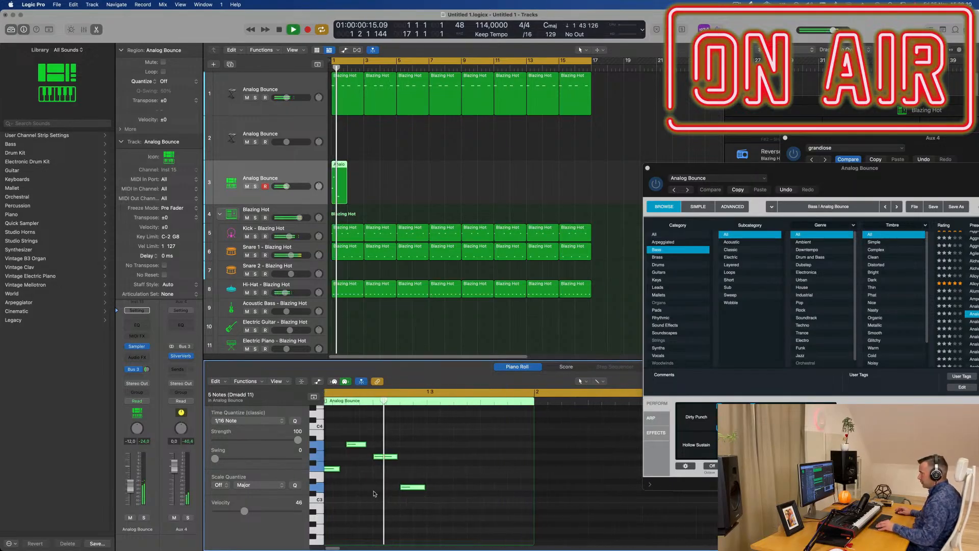
{"action": "scroll", "coordinate": [362, 477], "scroll_direction": "up", "scroll_amount": 3}
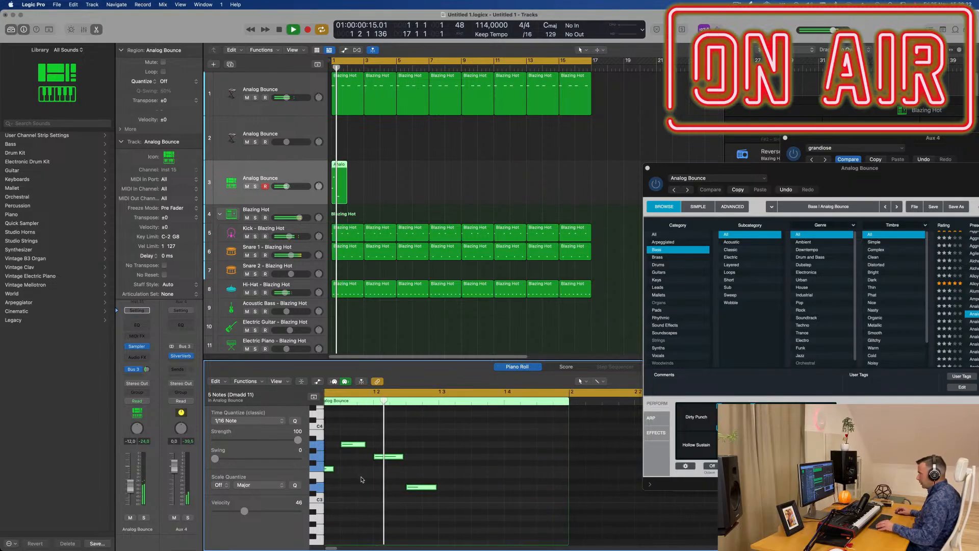
{"action": "left_click", "coordinate": [362, 477]}
{"action": "scroll", "coordinate": [351, 459], "scroll_direction": "up", "scroll_amount": 1}
{"action": "left_click", "coordinate": [345, 467]}
{"action": "key", "text": "Delete"}
{"action": "left_click_drag", "start_coordinate": [332, 470], "coordinate": [358, 471]}
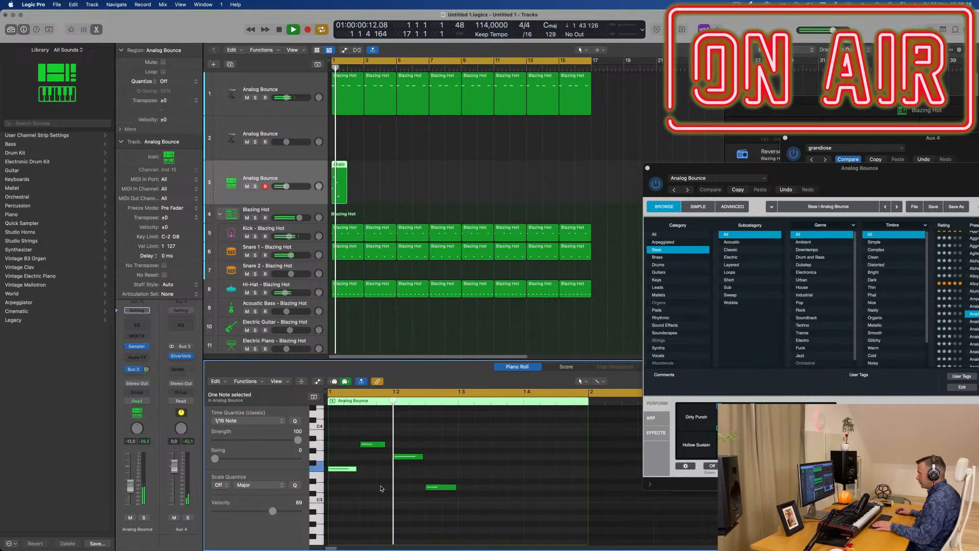
- Copy the phrase's four notes into the second half of the bar, starting at beat 3
{"action": "key", "text": "space"}
{"action": "left_click_drag", "start_coordinate": [485, 435], "coordinate": [511, 470]}
{"action": "key", "text": "space"}
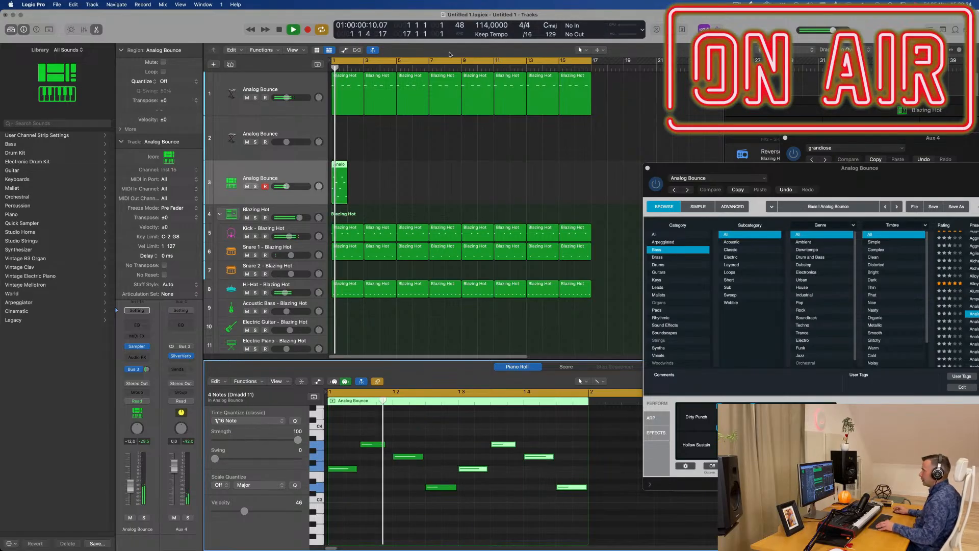
- Show the note velocity lane and lower the velocities of the beat 2 note and the four copied notes
{"action": "scroll", "coordinate": [415, 191], "scroll_direction": "down", "scroll_amount": 8}
{"action": "scroll", "coordinate": [416, 193], "scroll_direction": "up", "scroll_amount": 7}
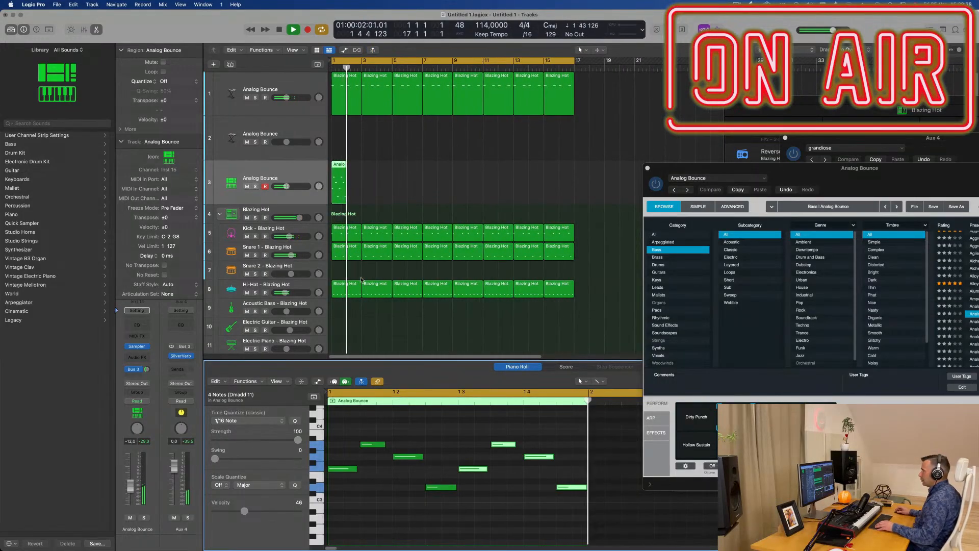
{"action": "left_click", "coordinate": [316, 382]}
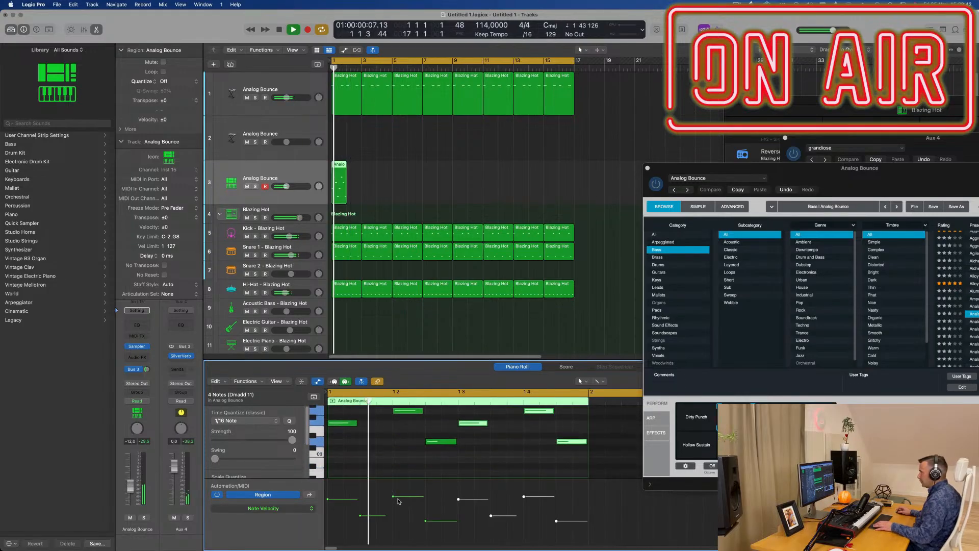
{"action": "left_click_drag", "start_coordinate": [395, 498], "coordinate": [393, 508]}
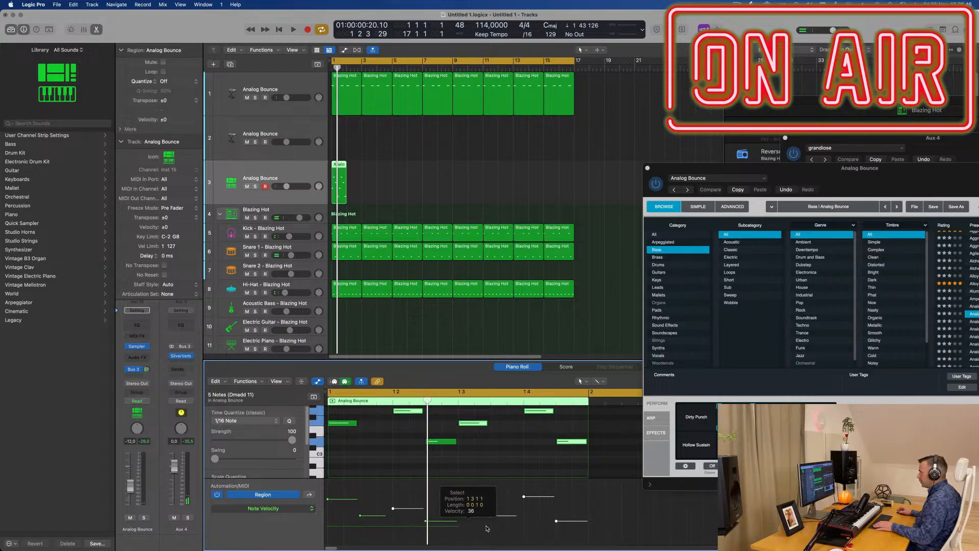
{"action": "left_click", "coordinate": [598, 527]}
{"action": "key", "text": "space"}
{"action": "key", "text": "space"}
- Lower the velocities of the first, second and fourth piano notes to about the level of the others
{"action": "left_click_drag", "start_coordinate": [328, 499], "coordinate": [328, 505]}
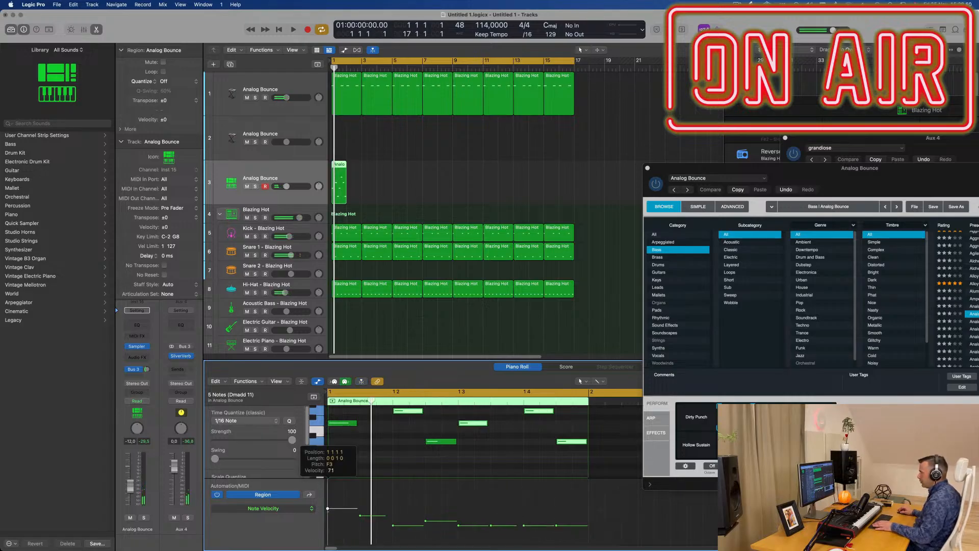
{"action": "key", "text": "space"}
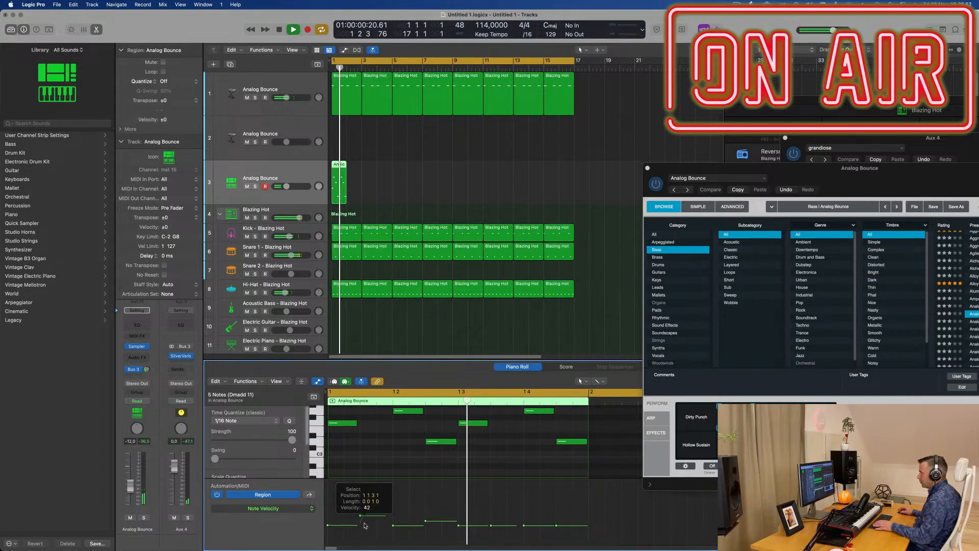
{"action": "left_click_drag", "start_coordinate": [363, 522], "coordinate": [363, 530]}
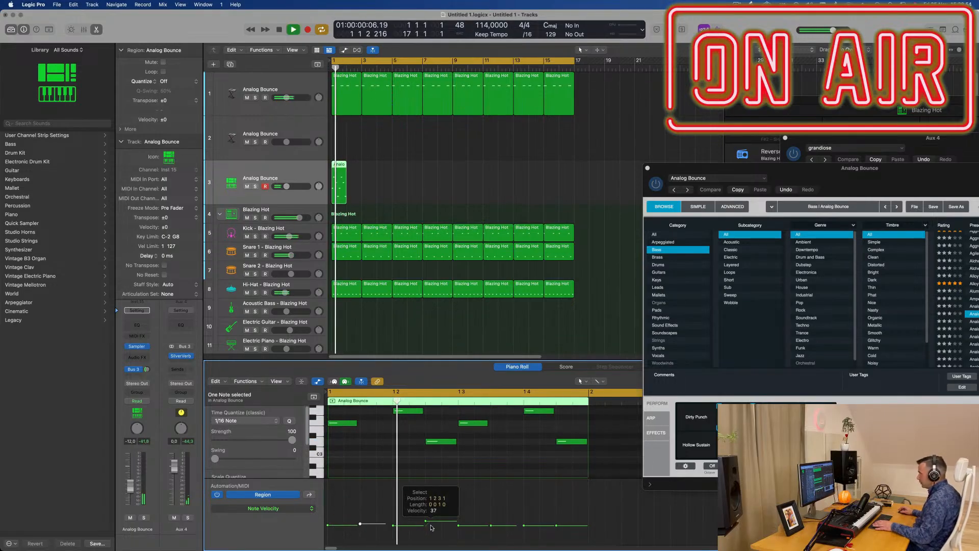
{"action": "left_click_drag", "start_coordinate": [431, 521], "coordinate": [431, 527]}
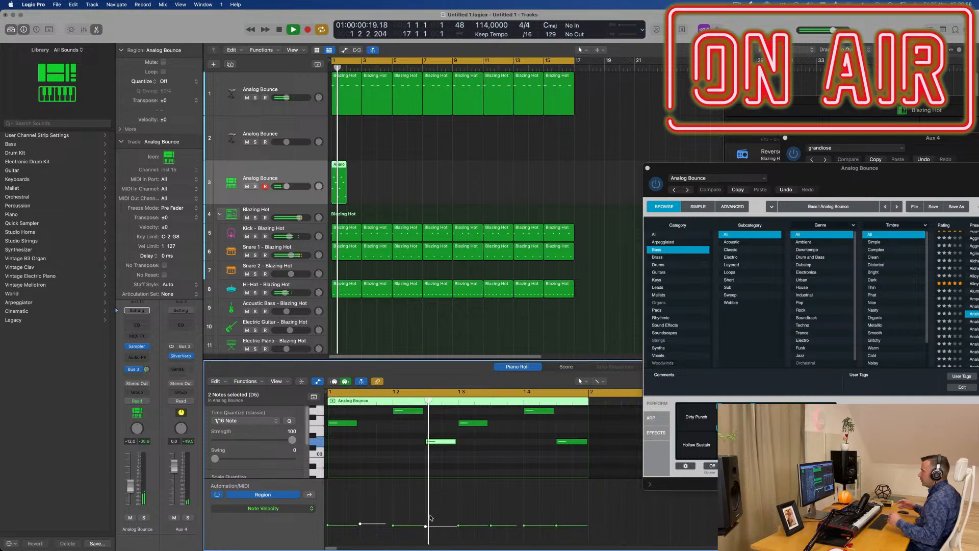
- Repeat the one-bar piano region once, directly after the original
{"action": "left_click_drag", "start_coordinate": [388, 175], "coordinate": [337, 191]}
{"action": "key", "text": "space"}
{"action": "key", "text": "super+r"}
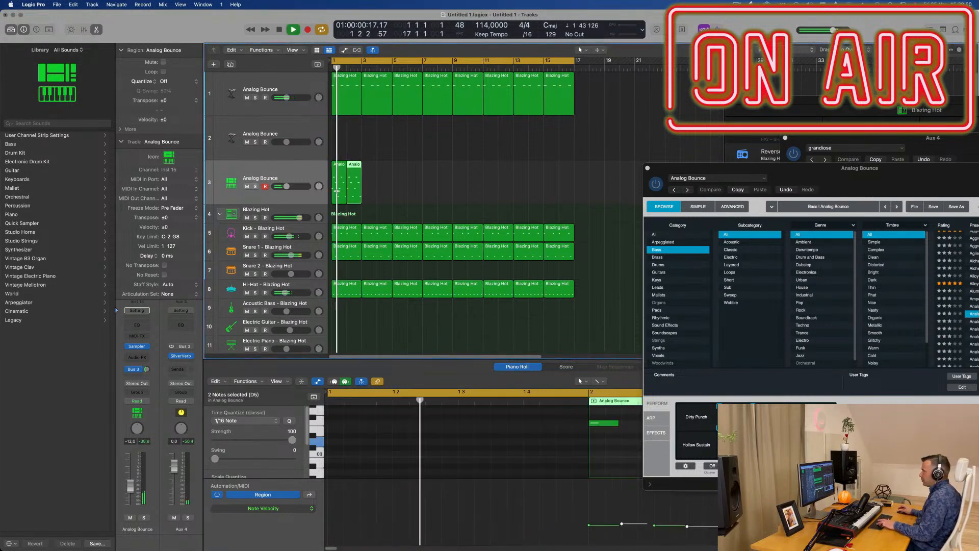
- Repeat the one-bar piano region until it fills the arrangement up to bar 17
{"action": "key", "text": "super+r"}
{"action": "key", "text": "super+r"}
{"action": "key", "text": "super+r"}
{"action": "key", "text": "super+r"}
{"action": "key", "text": "super+r"}
{"action": "key", "text": "super+r"}
{"action": "key", "text": "super+r"}
{"action": "key", "text": "super+r"}
{"action": "key", "text": "super+r"}
{"action": "key", "text": "super+r"}
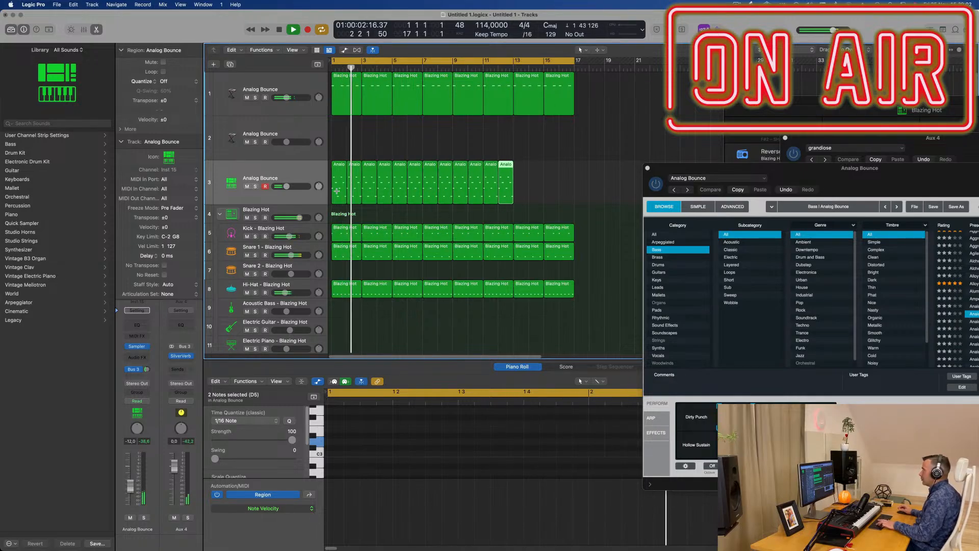
{"action": "key", "text": "super+r"}
{"action": "key", "text": "super+r"}
{"action": "key", "text": "super+r"}
{"action": "key", "text": "super+r"}
{"action": "key", "text": "Return"}
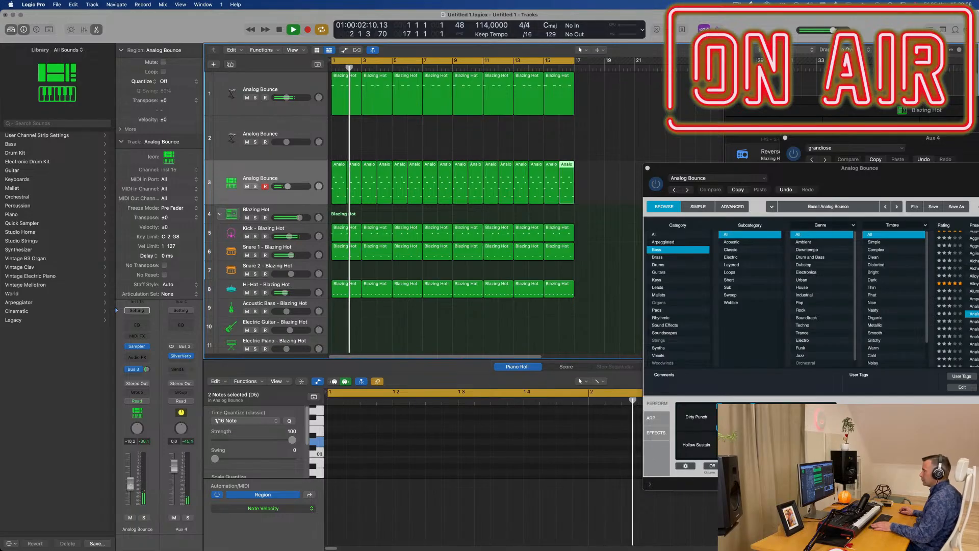
- Select the piano track with all its regions and adjust its Bus 3 reverb send level
{"action": "left_click", "coordinate": [297, 172]}
{"action": "left_click_drag", "start_coordinate": [147, 369], "coordinate": [147, 365]}
{"action": "double_click", "coordinate": [147, 369]}
{"action": "left_click", "coordinate": [151, 372]}
{"action": "left_click", "coordinate": [136, 357]}
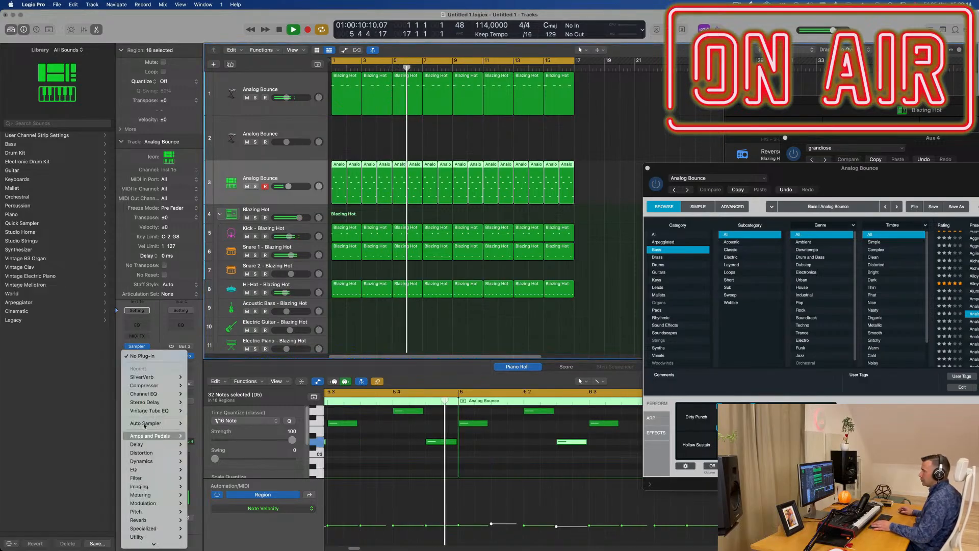
{"action": "mouse_move", "coordinate": [174, 401]}
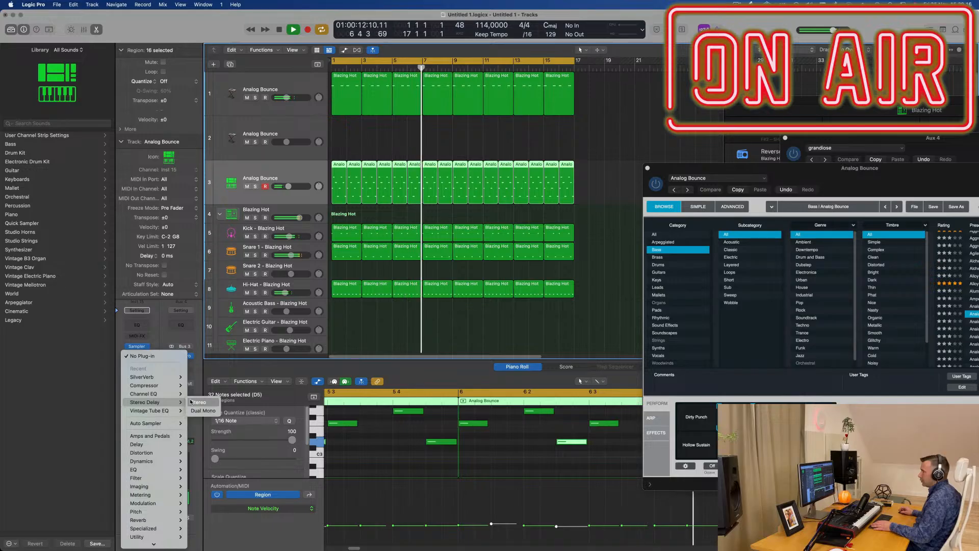
{"action": "left_click", "coordinate": [183, 338]}
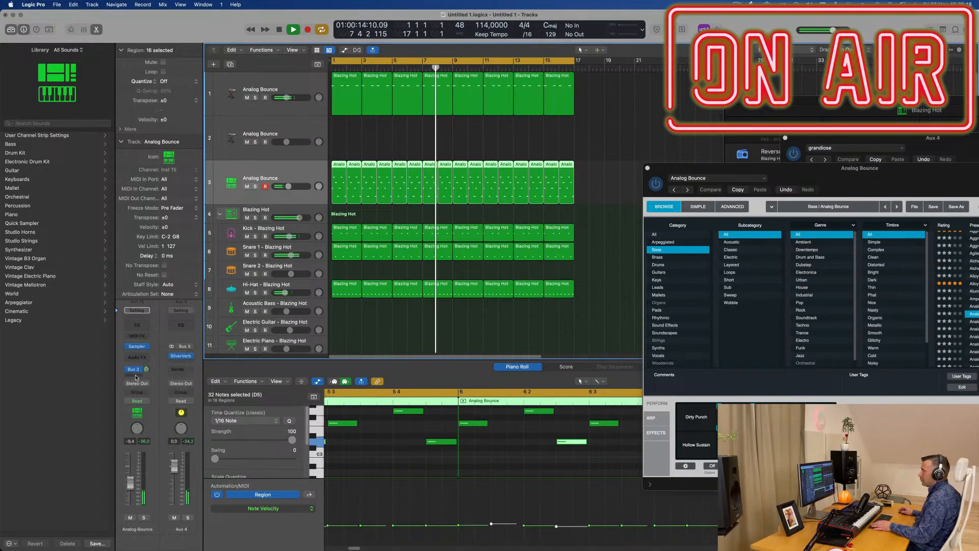
- Add a second send on the piano track to Bus 5 and insert a stereo Stereo Delay on its aux channel
{"action": "left_click", "coordinate": [136, 377]}
{"action": "mouse_move", "coordinate": [135, 387]}
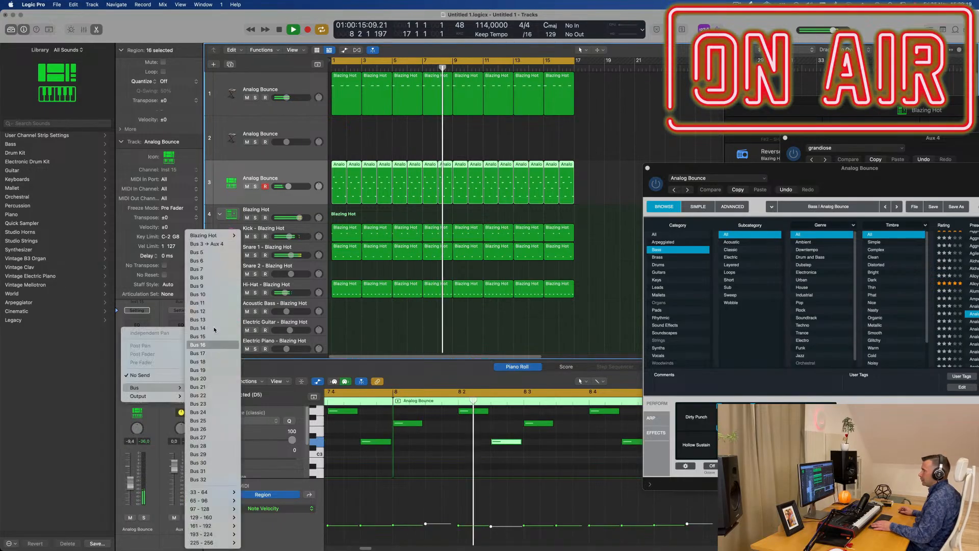
{"action": "left_click", "coordinate": [217, 255]}
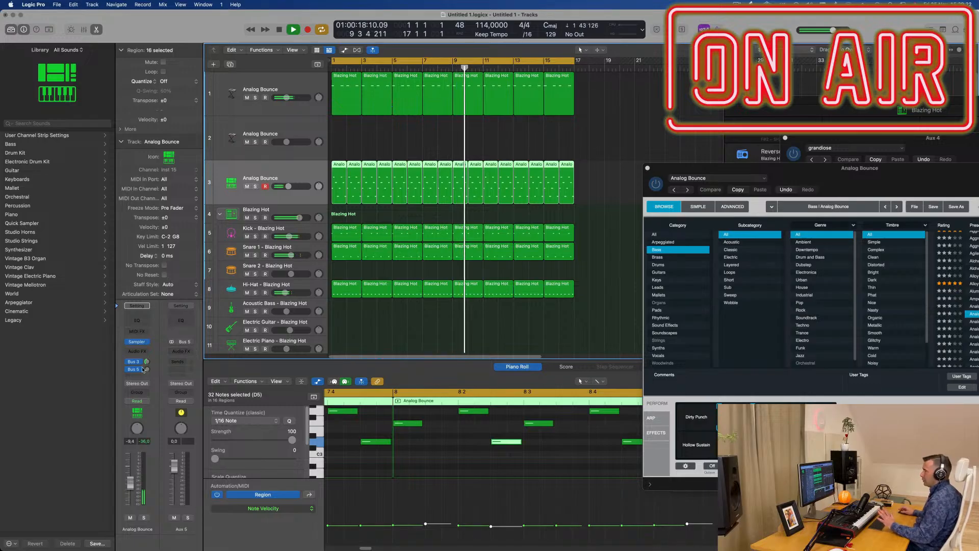
{"action": "left_click", "coordinate": [182, 351]}
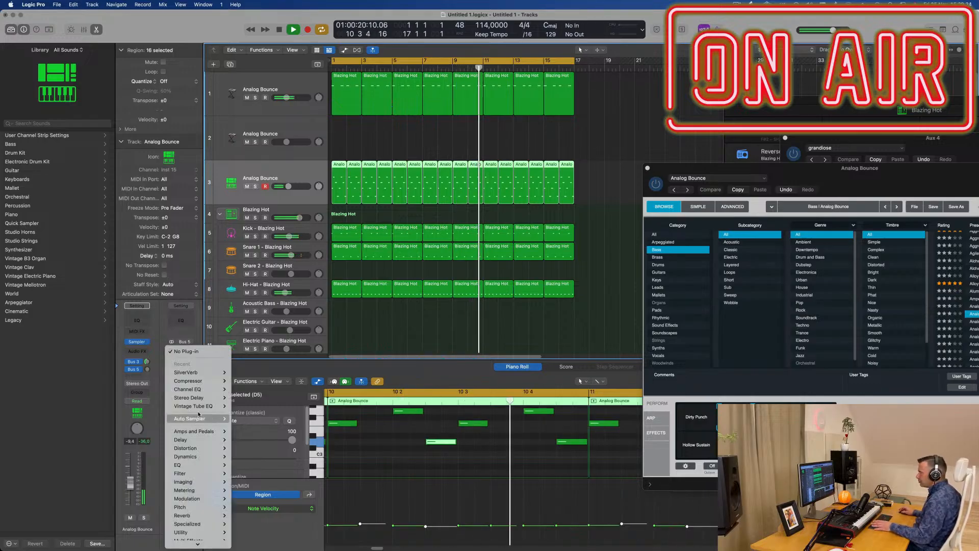
{"action": "mouse_move", "coordinate": [198, 398]}
{"action": "left_click", "coordinate": [242, 398]}
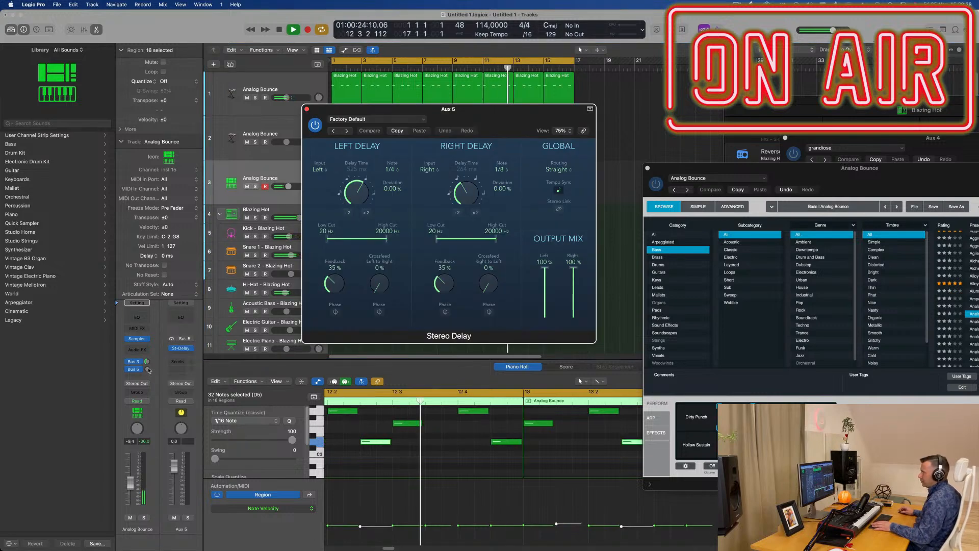
- Set the piano track's Bus 5 delay send to about -11 dB and close the Stereo Delay window
{"action": "left_click_drag", "start_coordinate": [147, 369], "coordinate": [148, 372]}
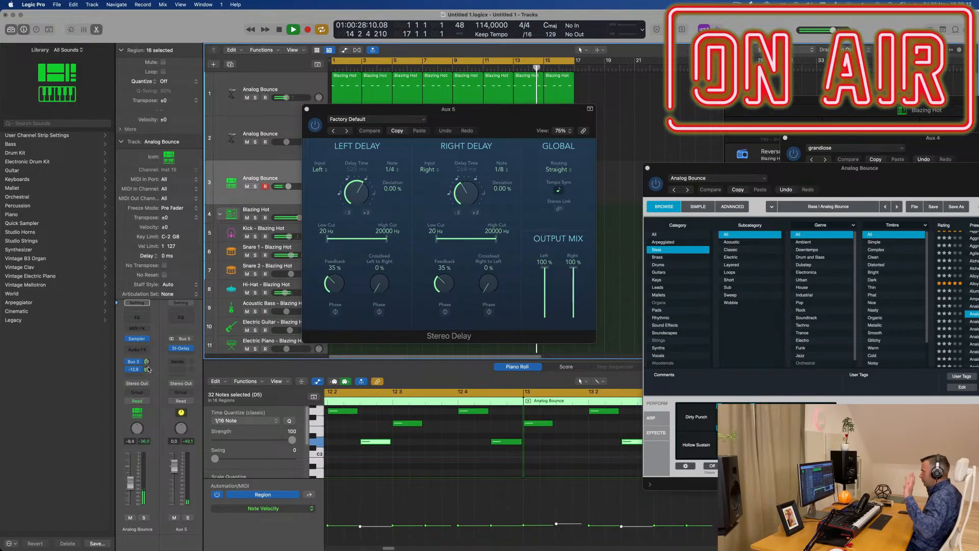
{"action": "left_click_drag", "start_coordinate": [147, 370], "coordinate": [147, 366]}
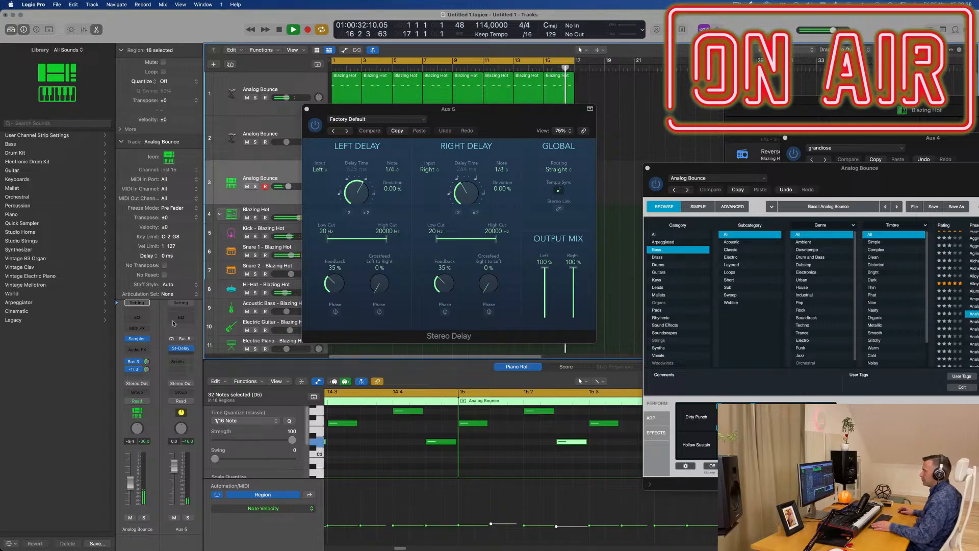
{"action": "left_click", "coordinate": [306, 109]}
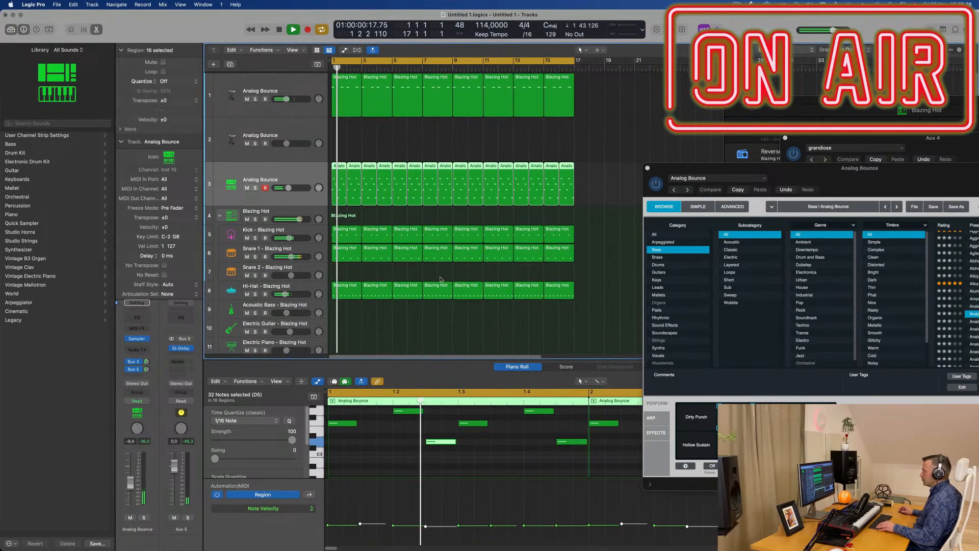
- Open Alchemy on the empty second Analog Bounce track and filter its presets to the Strings category
{"action": "scroll", "coordinate": [439, 277], "scroll_direction": "left", "scroll_amount": 2}
{"action": "scroll", "coordinate": [439, 277], "scroll_direction": "left", "scroll_amount": 2}
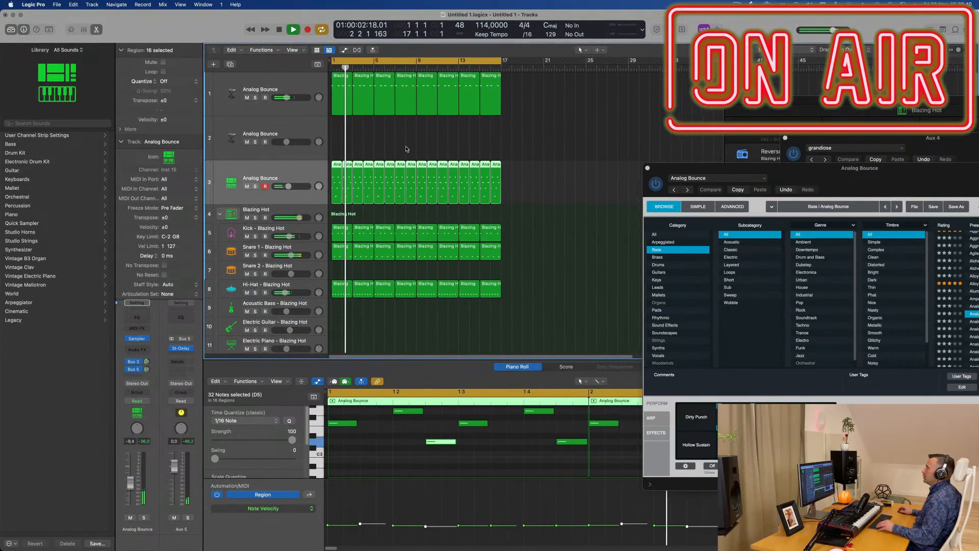
{"action": "scroll", "coordinate": [408, 148], "scroll_direction": "right", "scroll_amount": 3}
{"action": "left_click", "coordinate": [264, 128]}
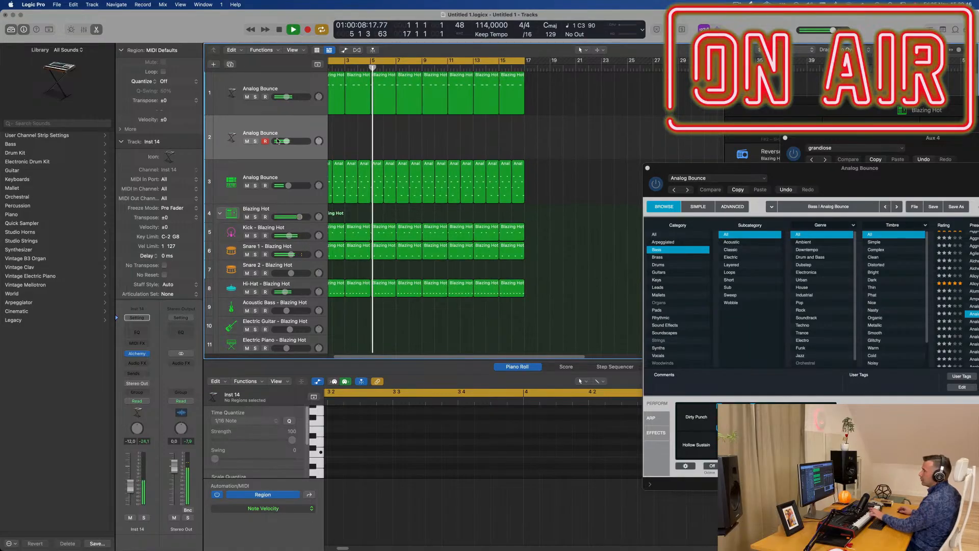
{"action": "left_click", "coordinate": [138, 354]}
{"action": "left_click_drag", "start_coordinate": [571, 120], "coordinate": [556, 121]}
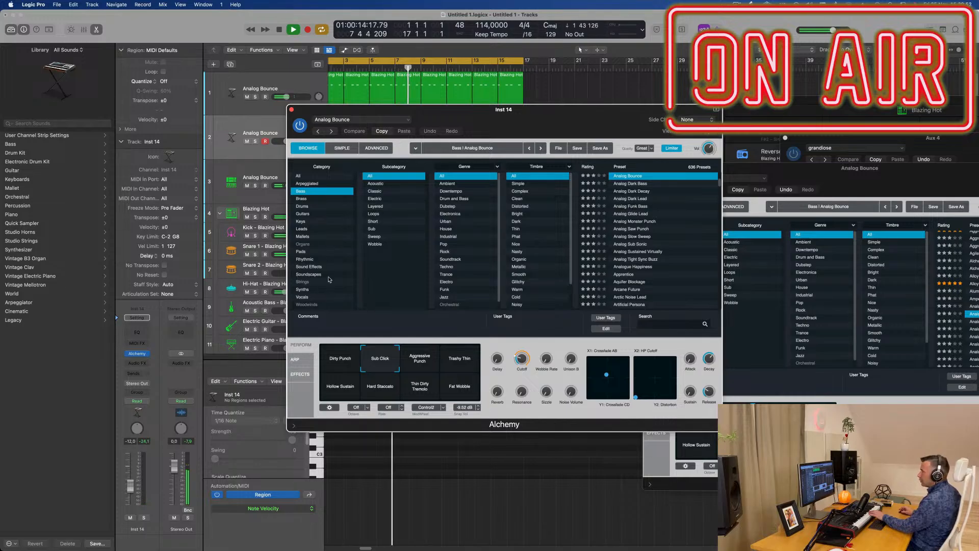
{"action": "left_click", "coordinate": [302, 281]}
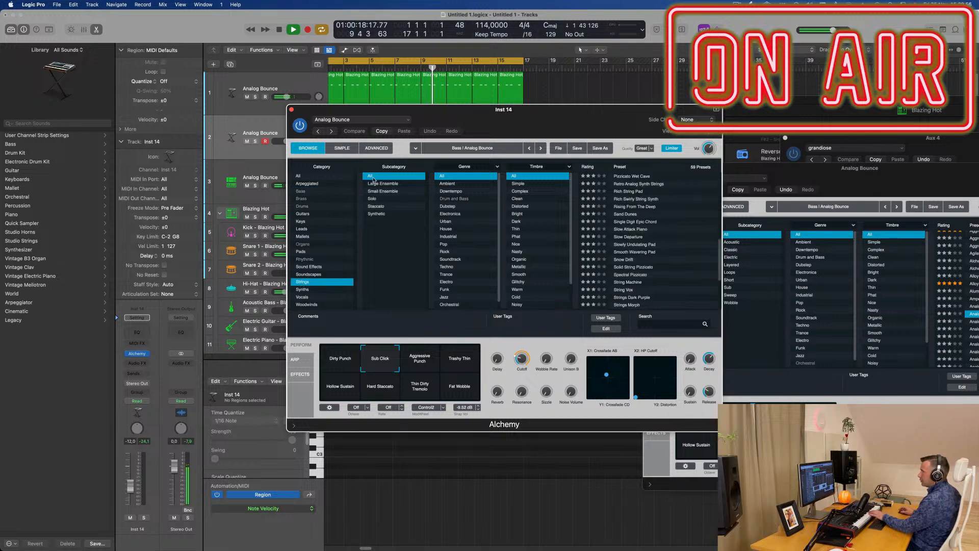
- Try the Canyon Clouds and Dark Ensemble string presets on the second track
{"action": "left_click_drag", "start_coordinate": [487, 115], "coordinate": [508, 119]}
{"action": "scroll", "coordinate": [632, 257], "scroll_direction": "up", "scroll_amount": 10}
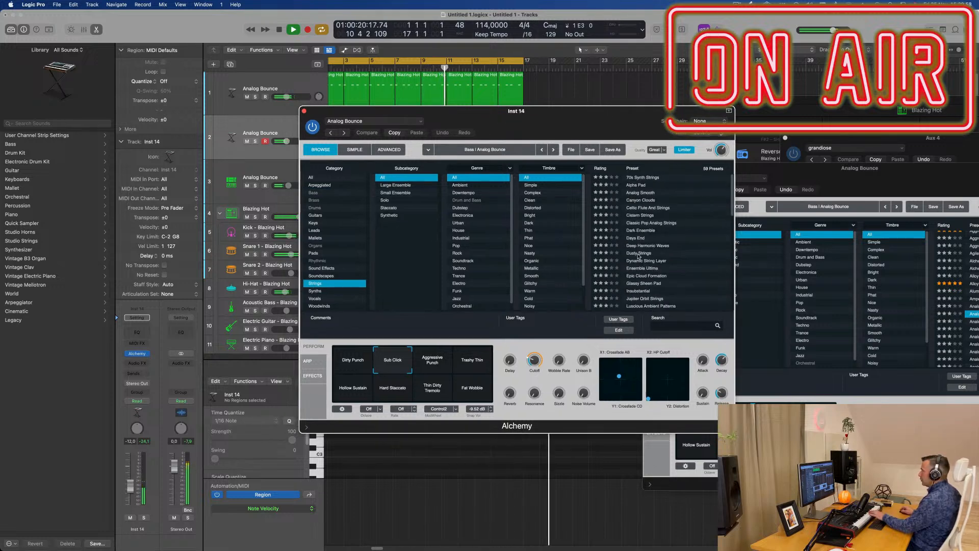
{"action": "left_click", "coordinate": [641, 200]}
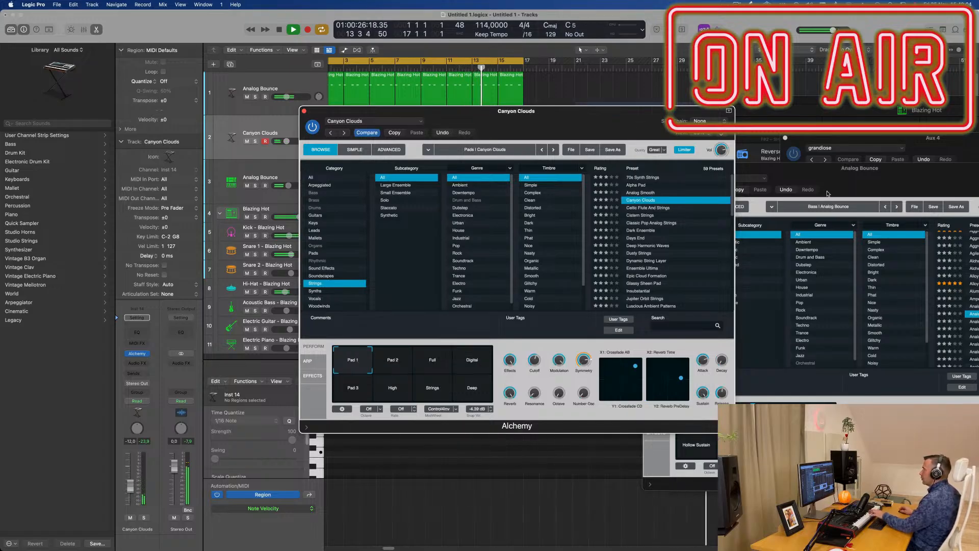
{"action": "left_click_drag", "start_coordinate": [637, 111], "coordinate": [920, 249]}
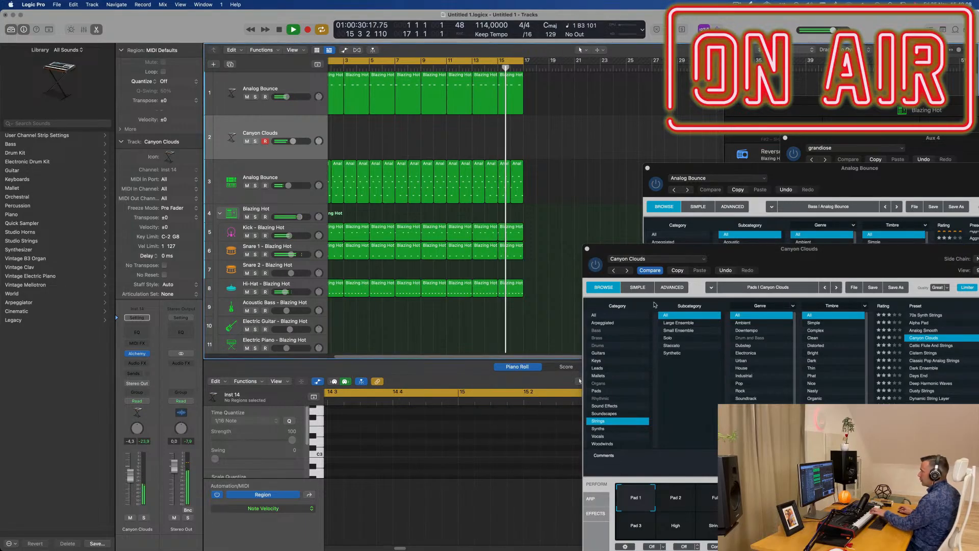
{"action": "left_click_drag", "start_coordinate": [842, 265], "coordinate": [613, 235]}
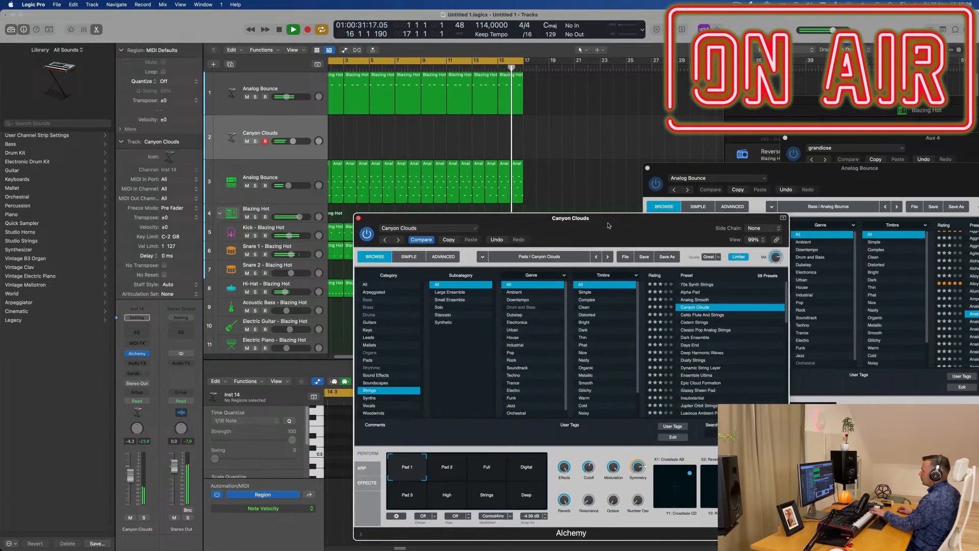
{"action": "left_click", "coordinate": [696, 337]}
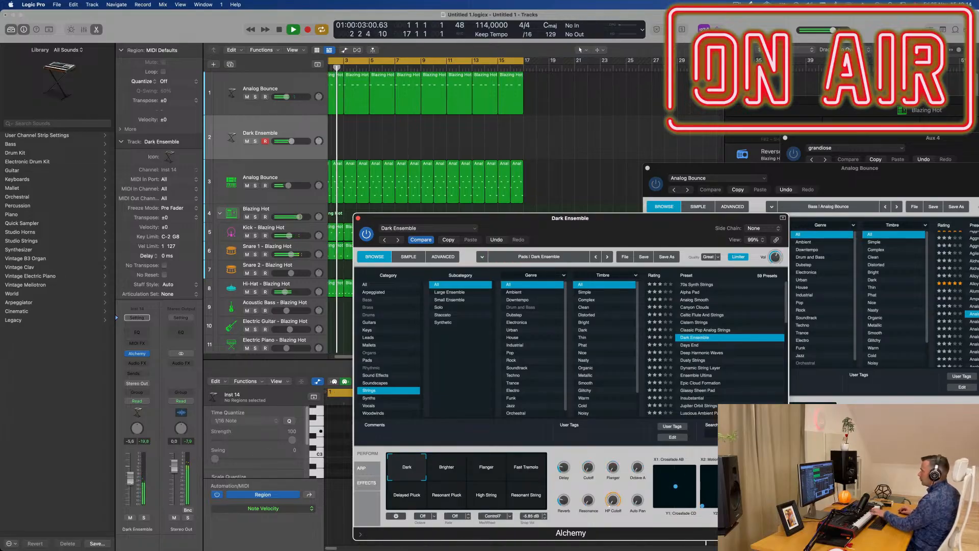
{"action": "left_click_drag", "start_coordinate": [130, 475], "coordinate": [131, 486]}
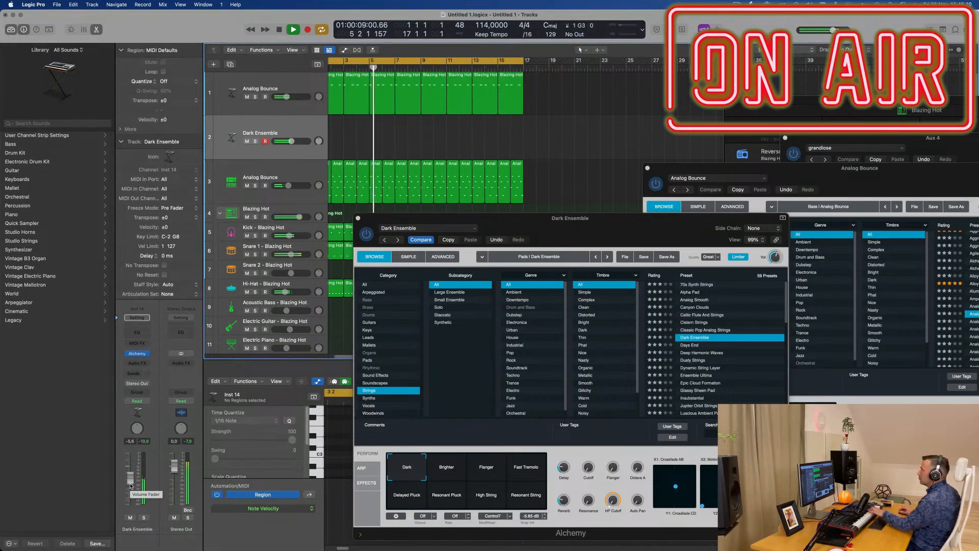
- Try the Days End and Dynamic String Layer presets on the second track
{"action": "left_click_drag", "start_coordinate": [637, 218], "coordinate": [687, 148]}
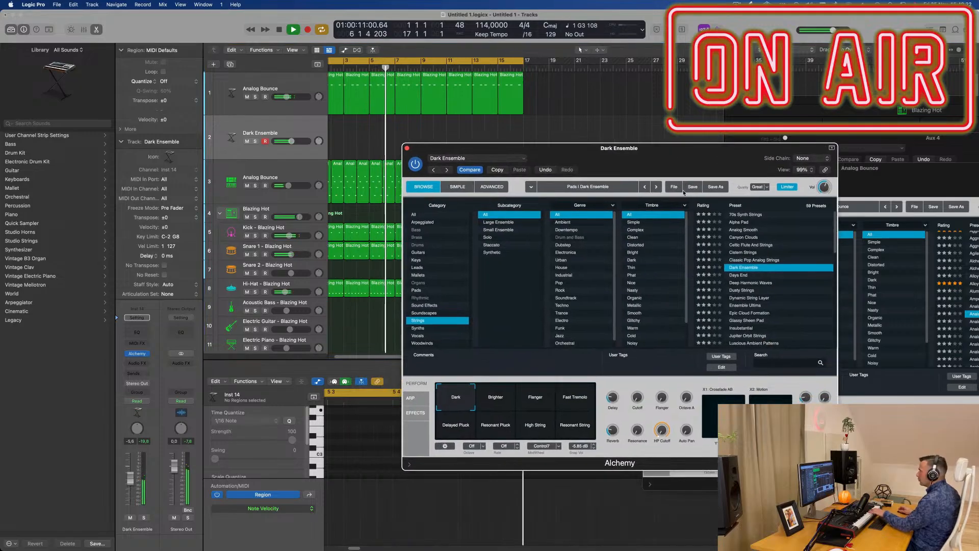
{"action": "left_click", "coordinate": [738, 275]}
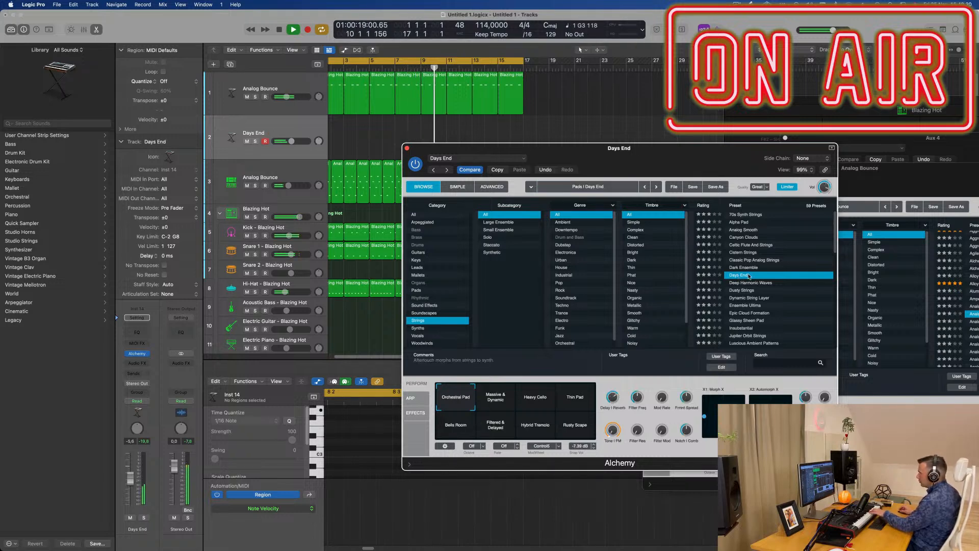
{"action": "scroll", "coordinate": [784, 284], "scroll_direction": "down", "scroll_amount": 2}
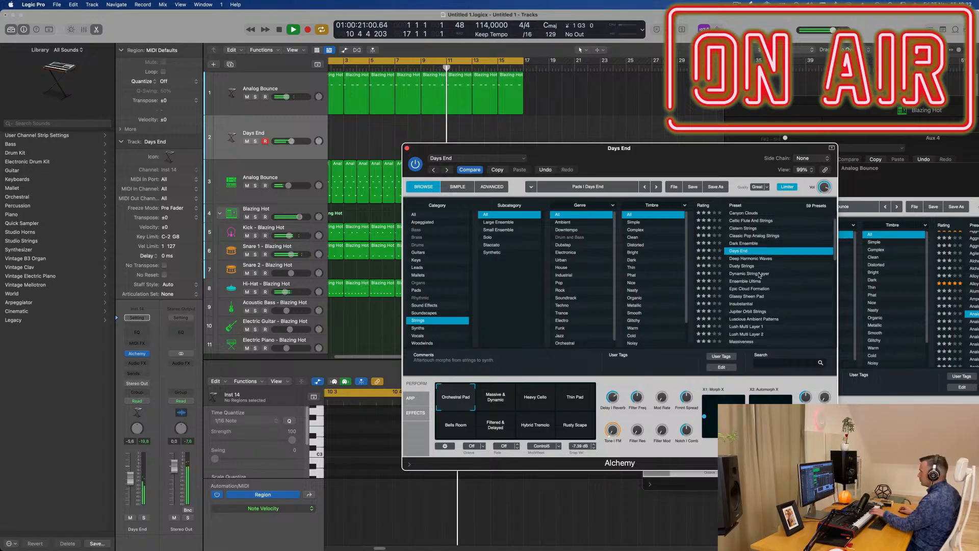
{"action": "left_click", "coordinate": [759, 275]}
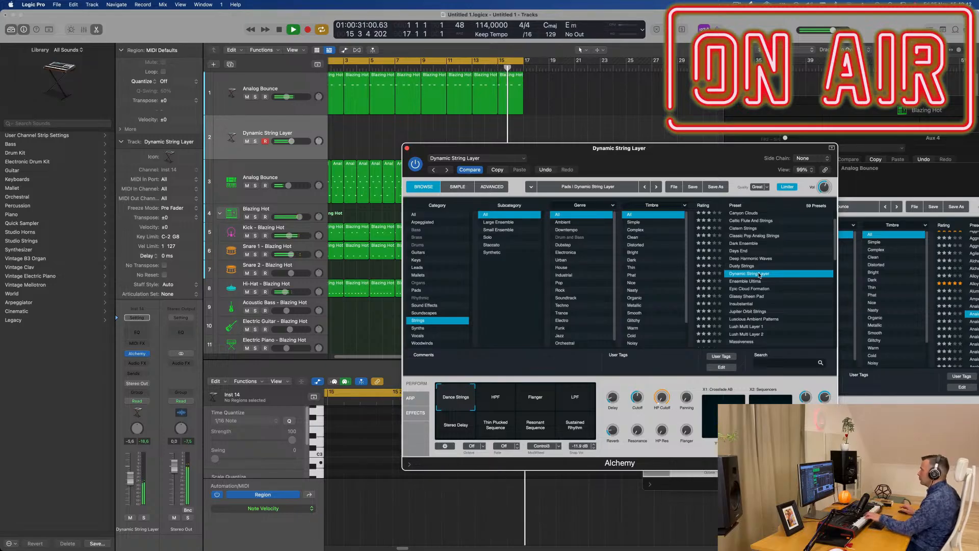
- Audition Dynamic String Layer's Stereo Delay, Thin Plucked Sequence, Resonant Sequence and Sustained Rhythm performance variations
{"action": "left_click_drag", "start_coordinate": [708, 147], "coordinate": [764, 80]}
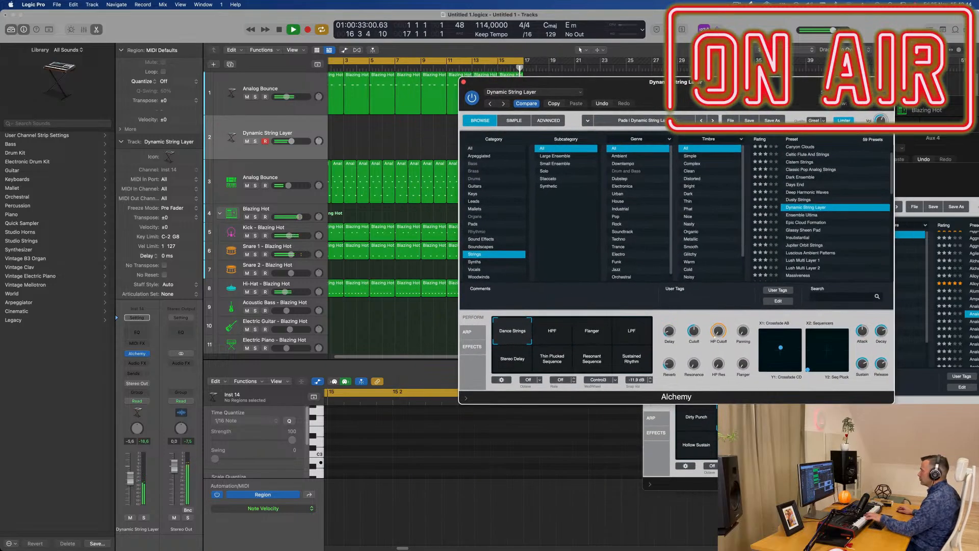
{"action": "left_click", "coordinate": [501, 360]}
{"action": "left_click", "coordinate": [559, 362]}
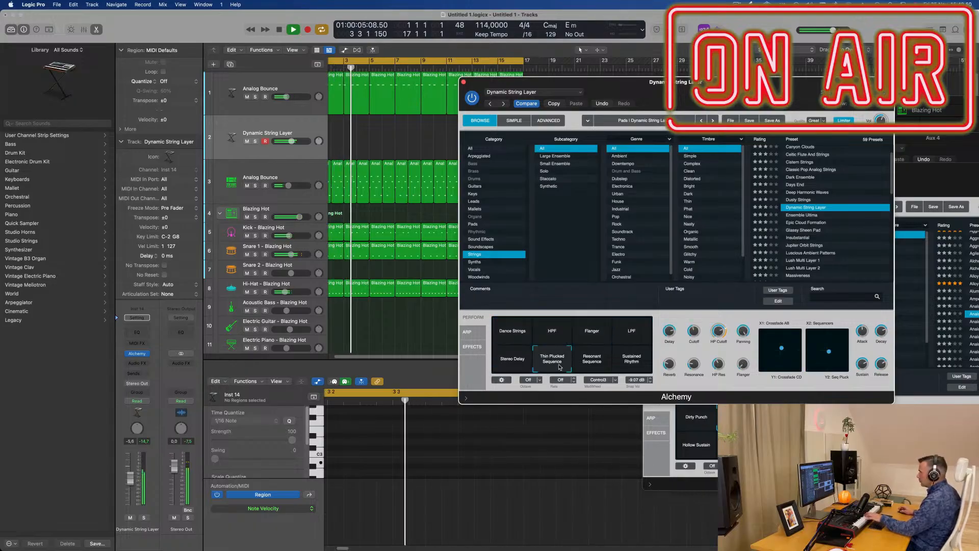
{"action": "left_click", "coordinate": [598, 362]}
{"action": "left_click", "coordinate": [631, 359]}
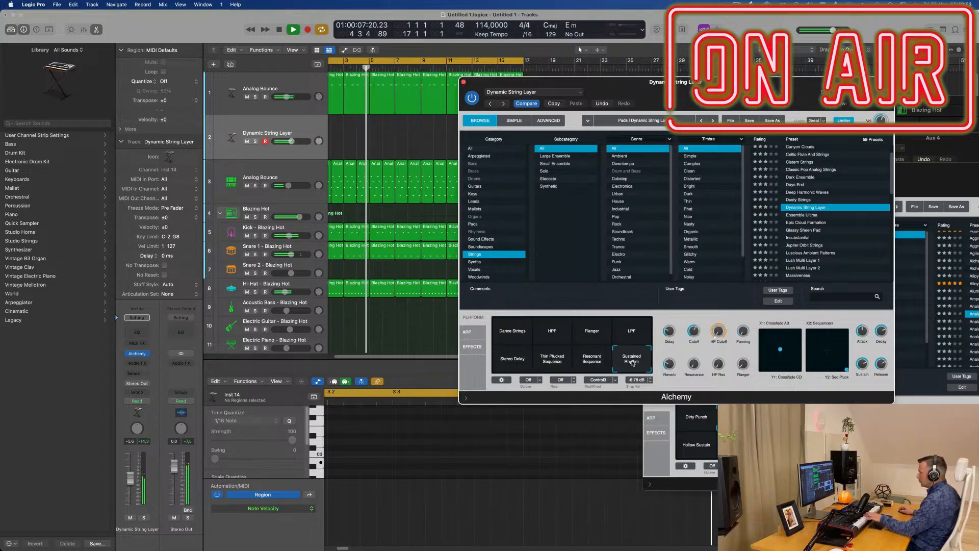
- Audition the Ensemble Ultima and Glassy Sheen Pad presets, and settle on Lush Multi Layer 1 for the second track
{"action": "left_click", "coordinate": [808, 216]}
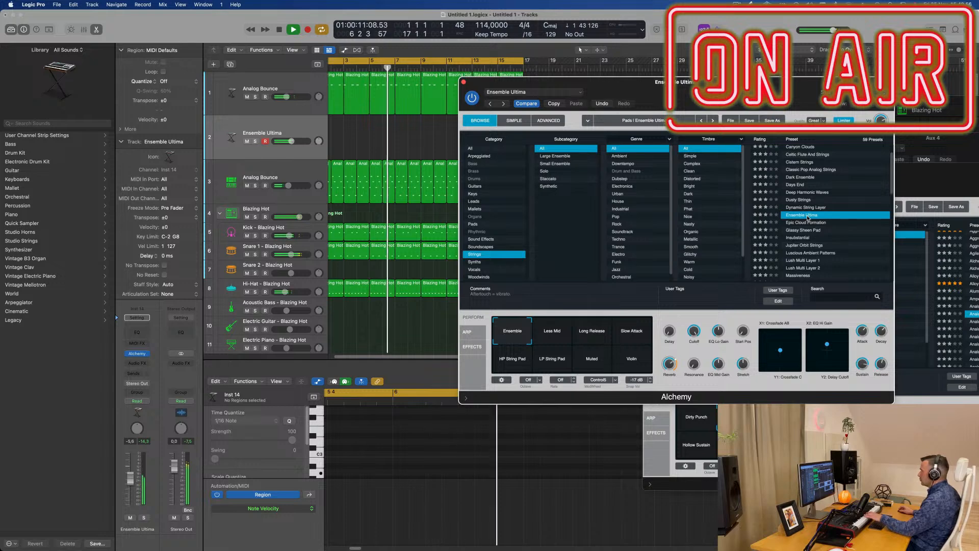
{"action": "left_click", "coordinate": [804, 231]}
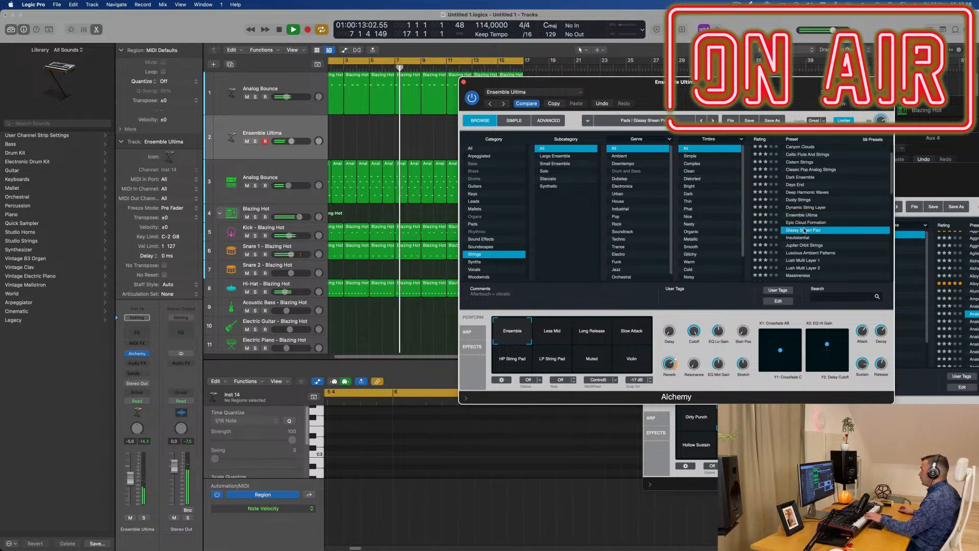
{"action": "scroll", "coordinate": [805, 231], "scroll_direction": "down", "scroll_amount": 2}
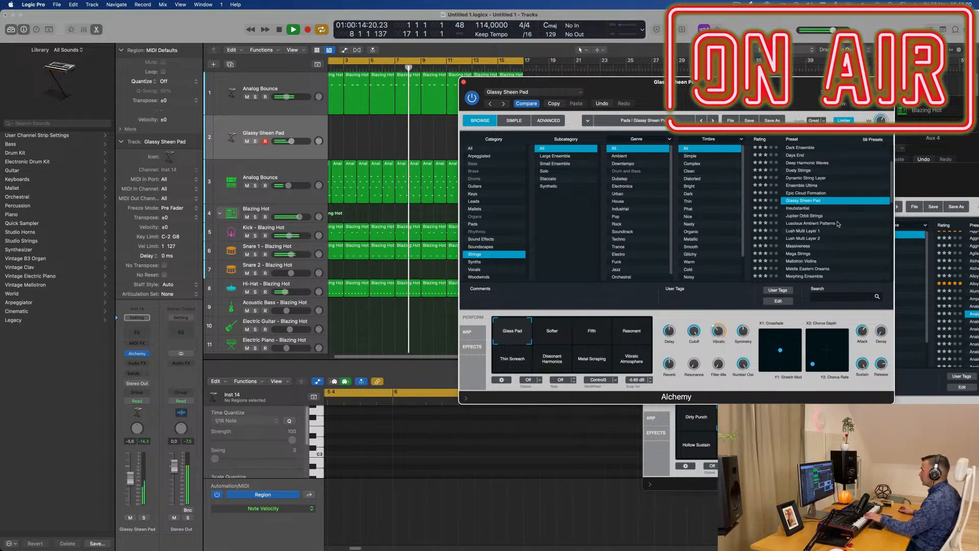
{"action": "left_click", "coordinate": [801, 232]}
{"action": "scroll", "coordinate": [808, 233], "scroll_direction": "down", "scroll_amount": 1}
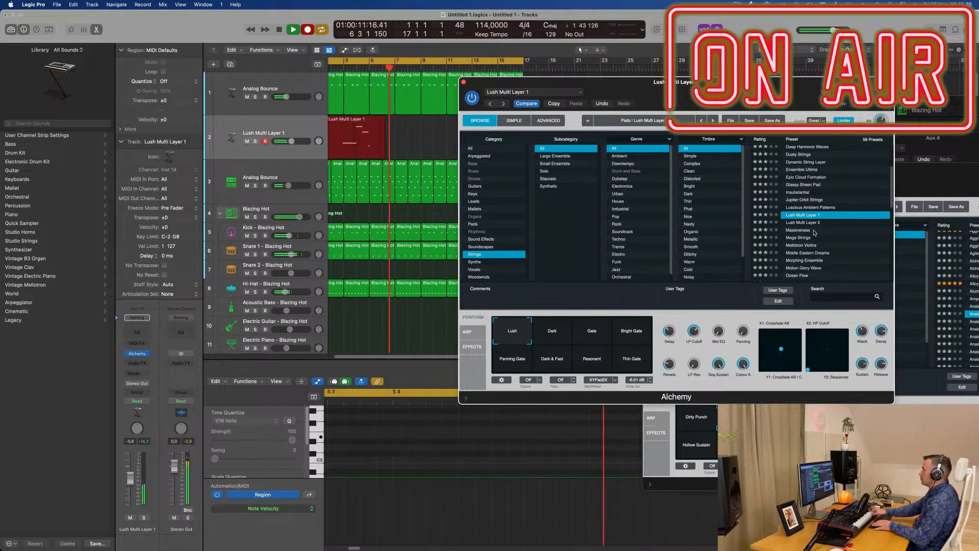
- Finish recording a string phrase over bars 1 to 6 on the Lush Multi Layer 1 track
{"action": "key", "text": "space"}
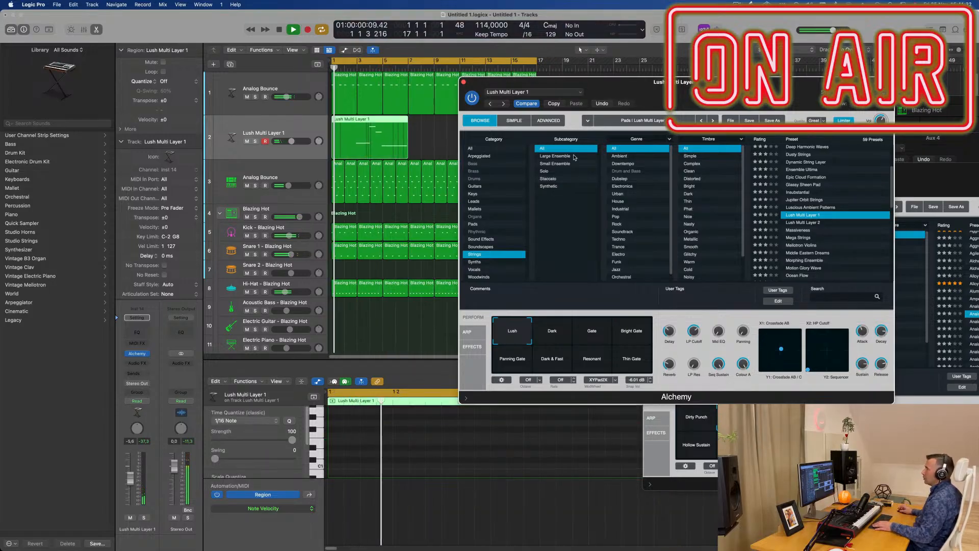
{"action": "left_click", "coordinate": [357, 123], "text": "super"}
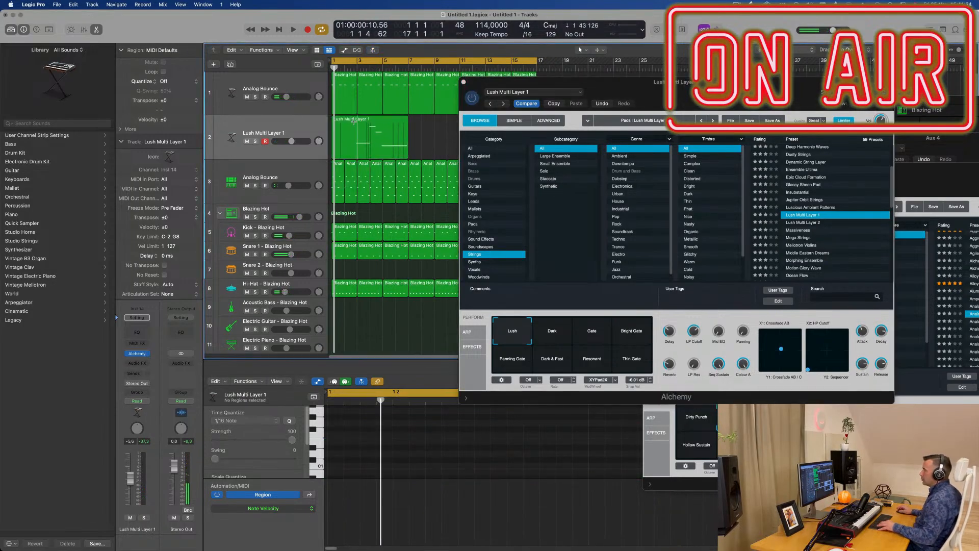
- Cut the first two bars off the Lush Multi Layer 1 region, splitting crossing notes, and move the remainder to bar 1
{"action": "left_click", "coordinate": [357, 123], "text": "super"}
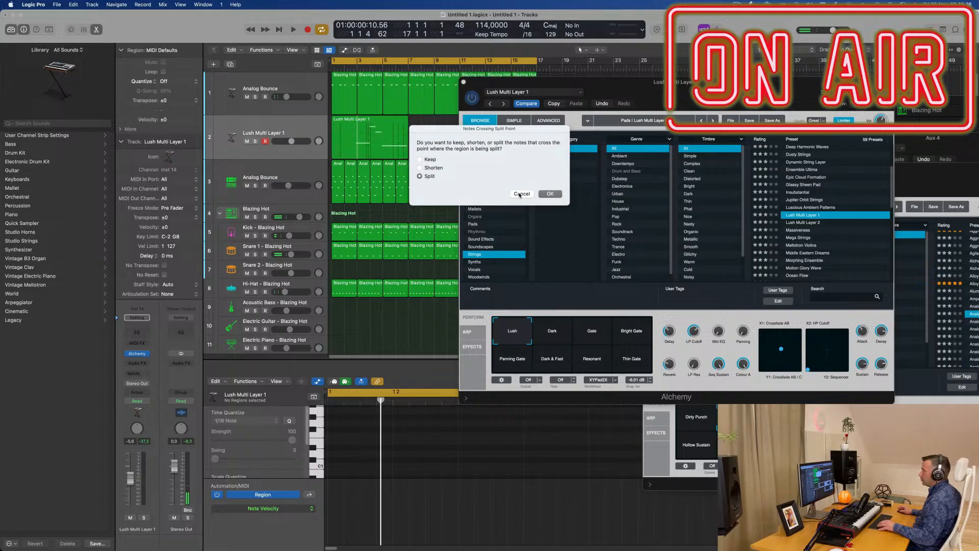
{"action": "left_click", "coordinate": [550, 193]}
{"action": "left_click", "coordinate": [334, 135]}
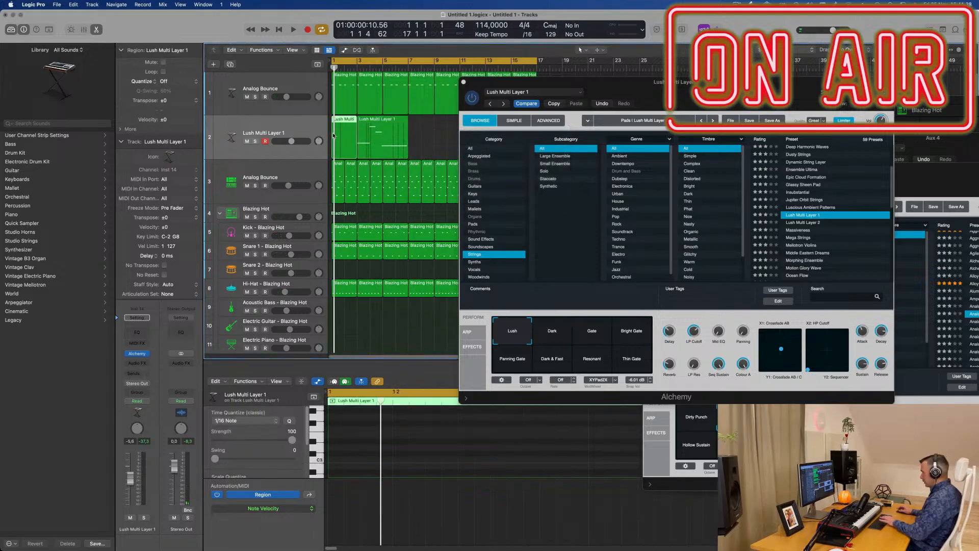
{"action": "key", "text": "Delete"}
{"action": "left_click_drag", "start_coordinate": [377, 120], "coordinate": [352, 121]}
- Play back the shifted string region and move its Alchemy window clear of the arrangement
{"action": "key", "text": "space"}
{"action": "left_click_drag", "start_coordinate": [632, 92], "coordinate": [902, 110]}
{"action": "scroll", "coordinate": [524, 439], "scroll_direction": "down", "scroll_amount": 5}
{"action": "scroll", "coordinate": [509, 441], "scroll_direction": "up", "scroll_amount": 4}
{"action": "scroll", "coordinate": [510, 441], "scroll_direction": "down", "scroll_amount": 1}
{"action": "scroll", "coordinate": [510, 441], "scroll_direction": "down", "scroll_amount": 3}
{"action": "key", "text": "space"}
{"action": "key", "text": "space"}
- Align the string phrase's third note to bar 2 beat 3 and its long last note to bar 3
{"action": "left_click", "coordinate": [498, 442]}
{"action": "key", "text": "super+a"}
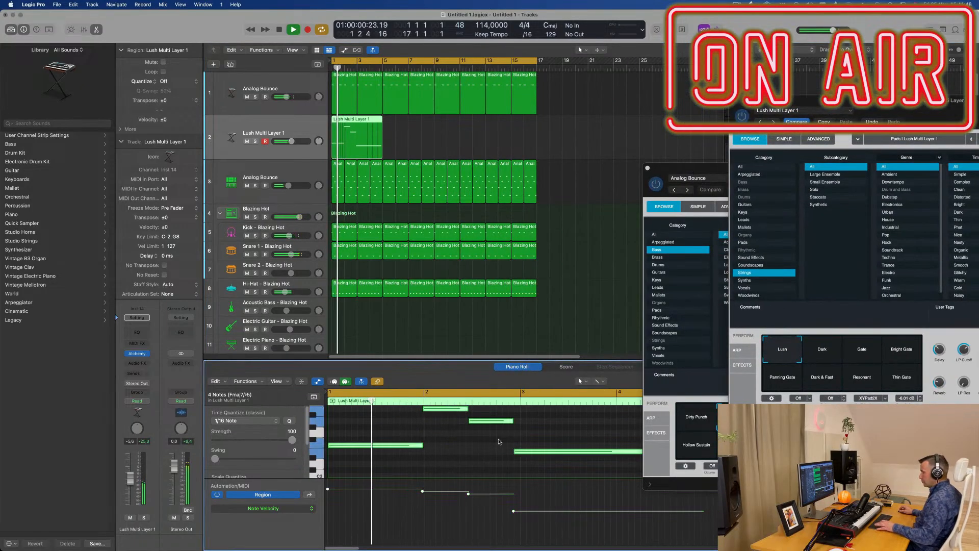
{"action": "left_click", "coordinate": [518, 414]}
{"action": "left_click_drag", "start_coordinate": [489, 422], "coordinate": [496, 421]}
{"action": "scroll", "coordinate": [486, 437], "scroll_direction": "down", "scroll_amount": 2}
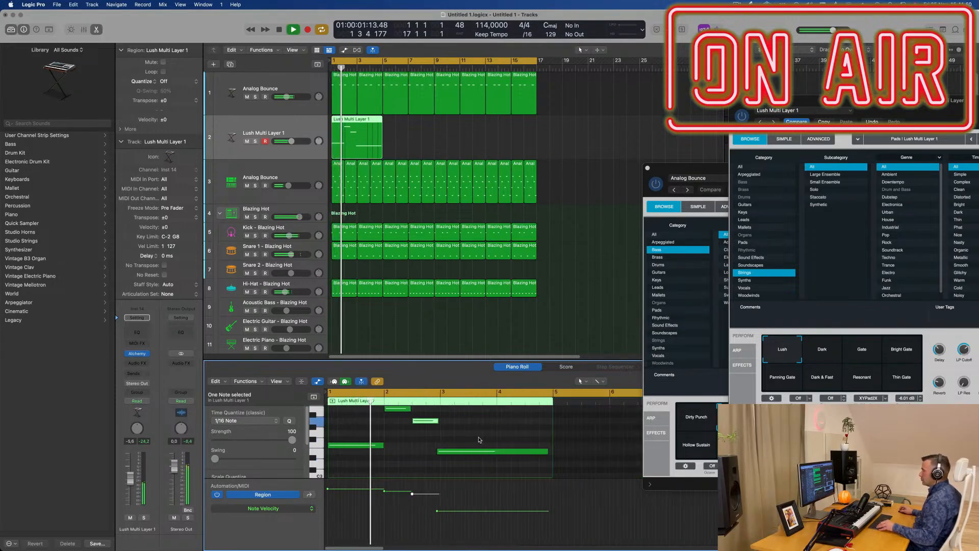
{"action": "left_click", "coordinate": [480, 451]}
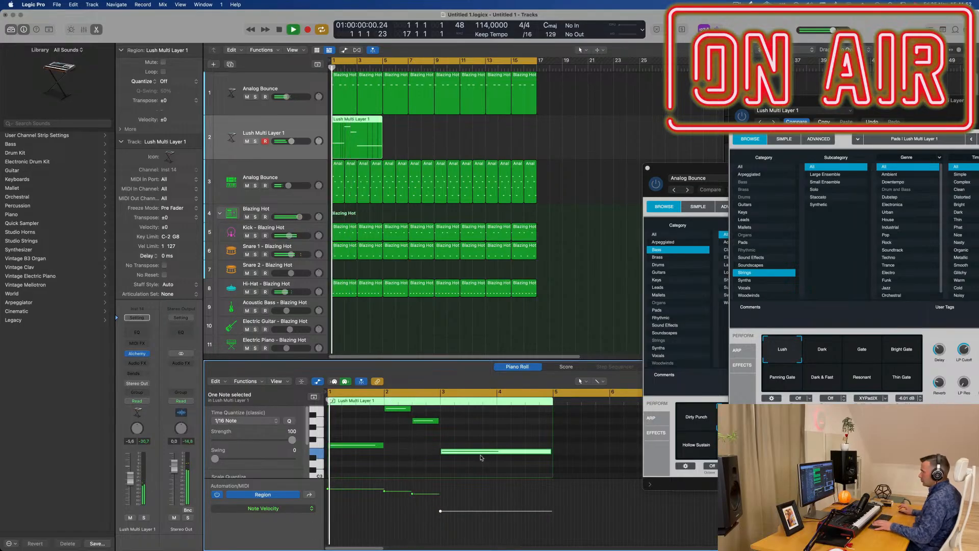
- Lengthen the string phrase's second and third notes so each reaches the start of the following note
{"action": "scroll", "coordinate": [510, 447], "scroll_direction": "up", "scroll_amount": 3}
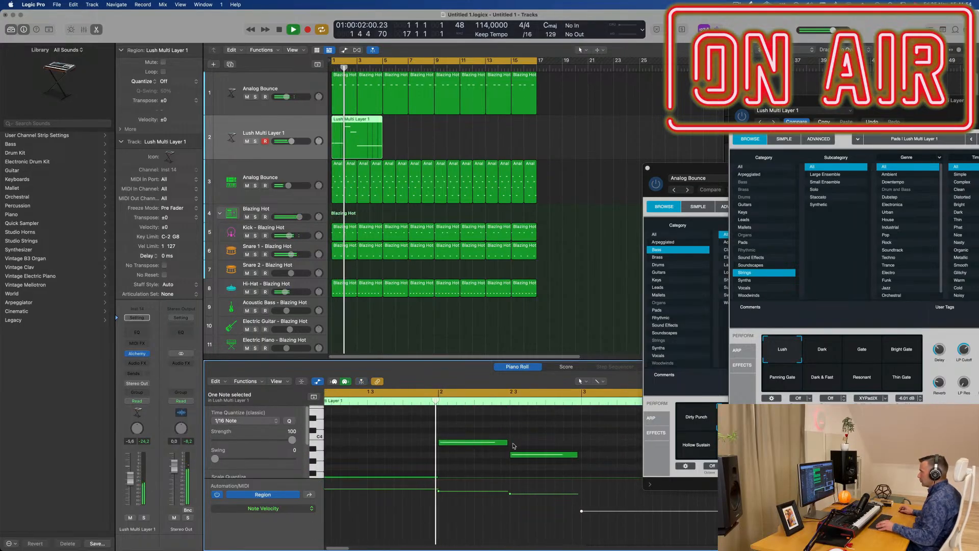
{"action": "left_click_drag", "start_coordinate": [505, 443], "coordinate": [510, 443]}
{"action": "key", "text": "Return"}
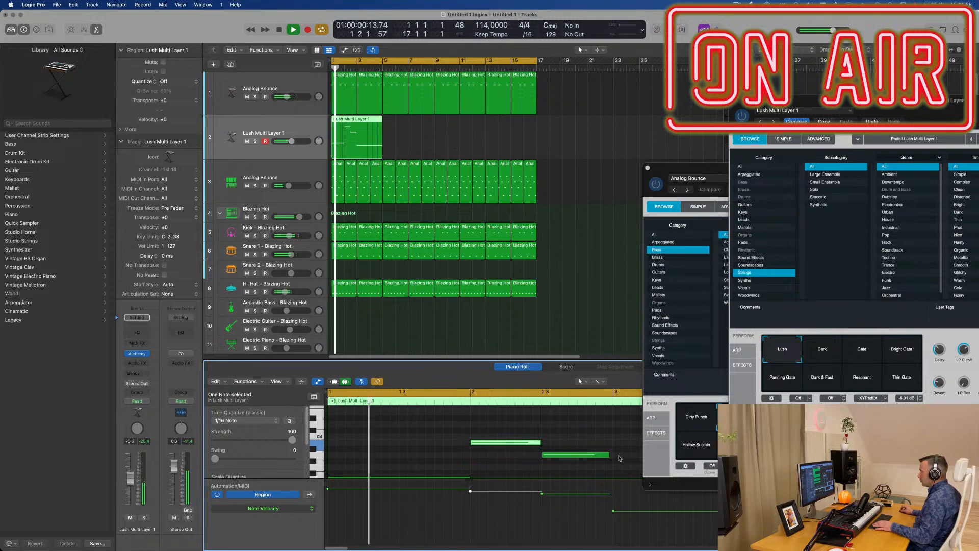
{"action": "scroll", "coordinate": [537, 448], "scroll_direction": "down", "scroll_amount": 3}
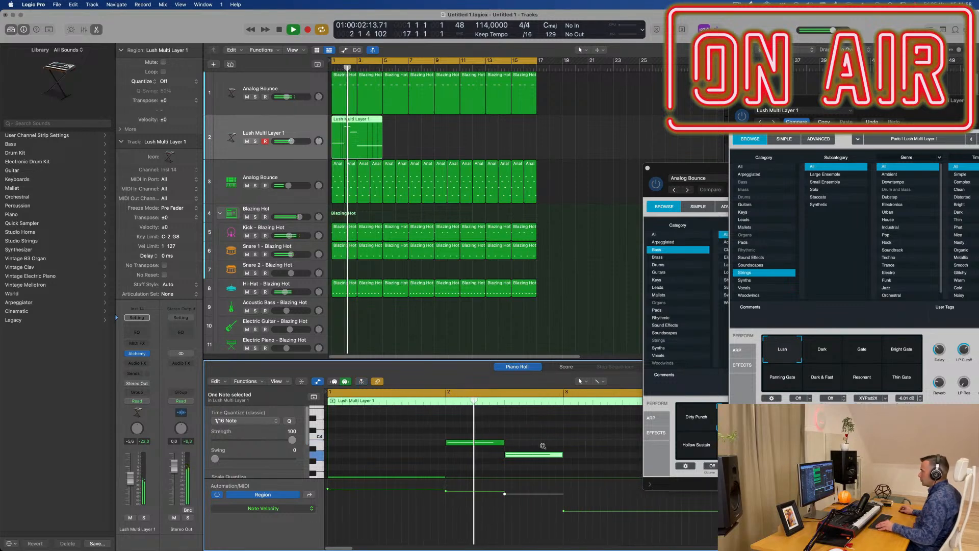
{"action": "scroll", "coordinate": [522, 448], "scroll_direction": "down", "scroll_amount": 3}
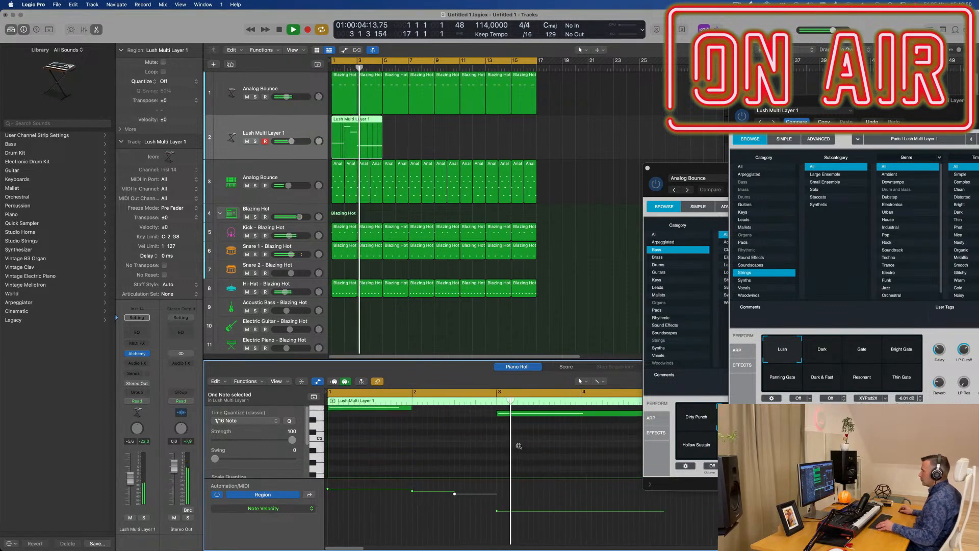
{"action": "scroll", "coordinate": [518, 446], "scroll_direction": "down", "scroll_amount": 2}
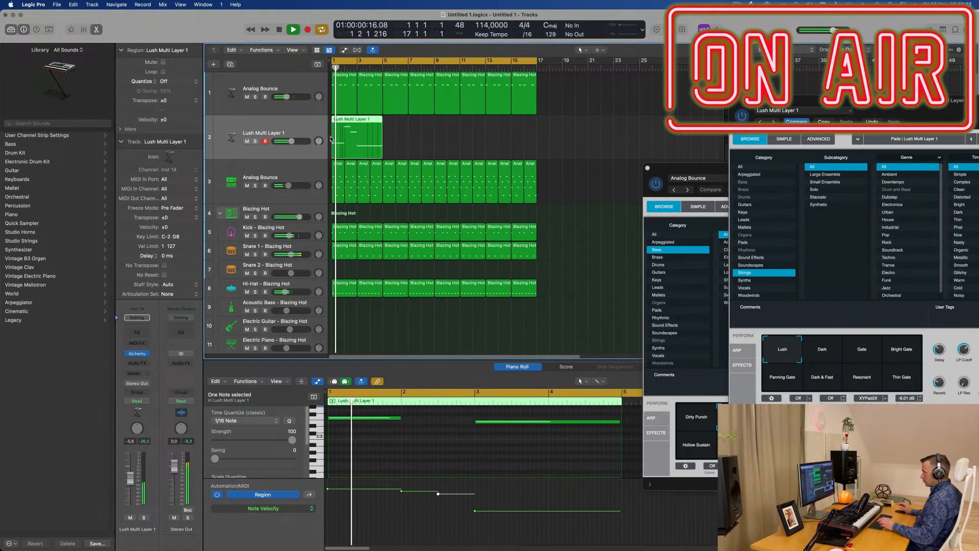
- Repeat the string region three times up to bar 17 and lower its track volume to about -7.4 dB during playback
{"action": "key", "text": "super+r"}
{"action": "key", "text": "super+r"}
{"action": "key", "text": "super+r"}
{"action": "left_click_drag", "start_coordinate": [896, 103], "coordinate": [594, 99]}
{"action": "key", "text": "Return"}
{"action": "key", "text": "space"}
{"action": "left_click_drag", "start_coordinate": [130, 479], "coordinate": [130, 484]}
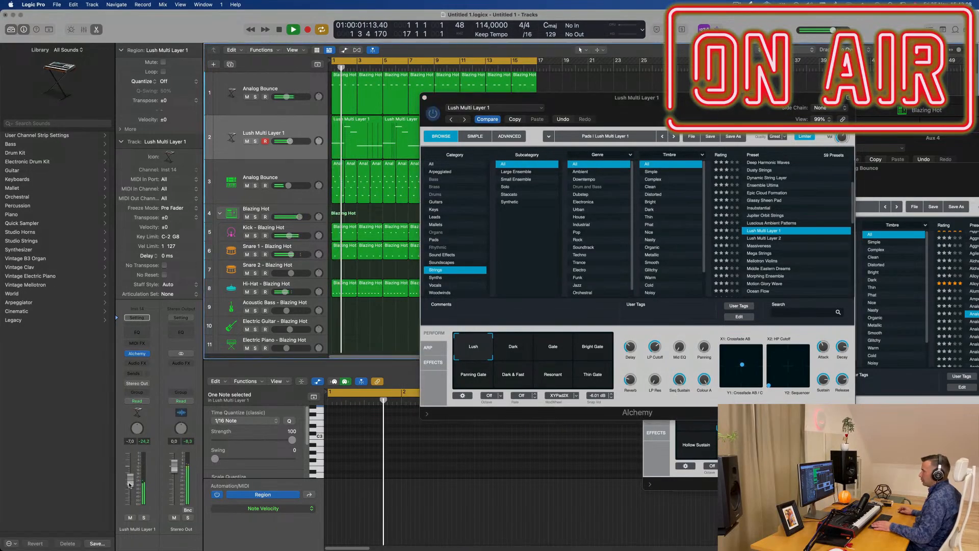
- Audition Lush Multi Layer 2 with its Tube, Swells, Thin, Strings Swells, Pulsing and Ring Mod variations, and go back to Lush Multi Layer 1
{"action": "left_click_drag", "start_coordinate": [677, 112], "coordinate": [601, 129]}
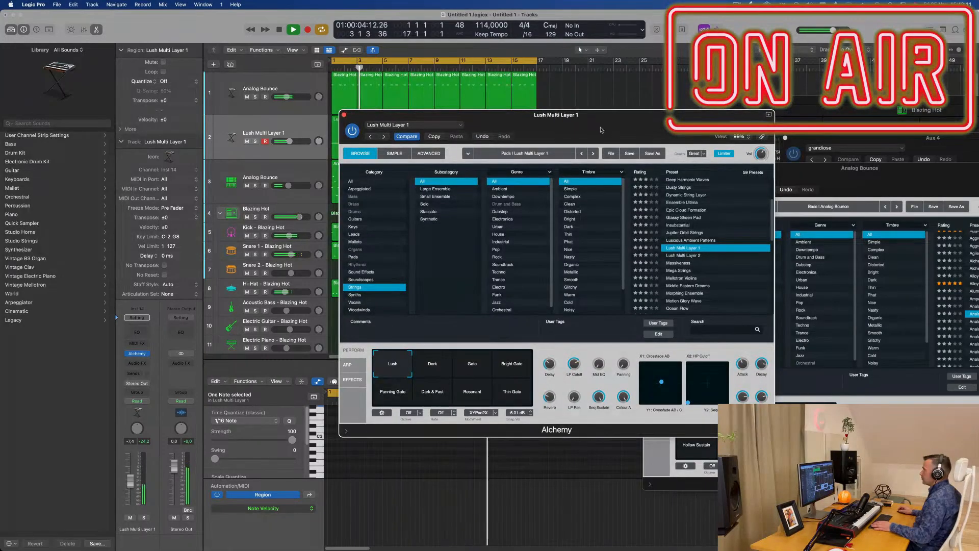
{"action": "left_click", "coordinate": [686, 255]}
{"action": "key", "text": "space"}
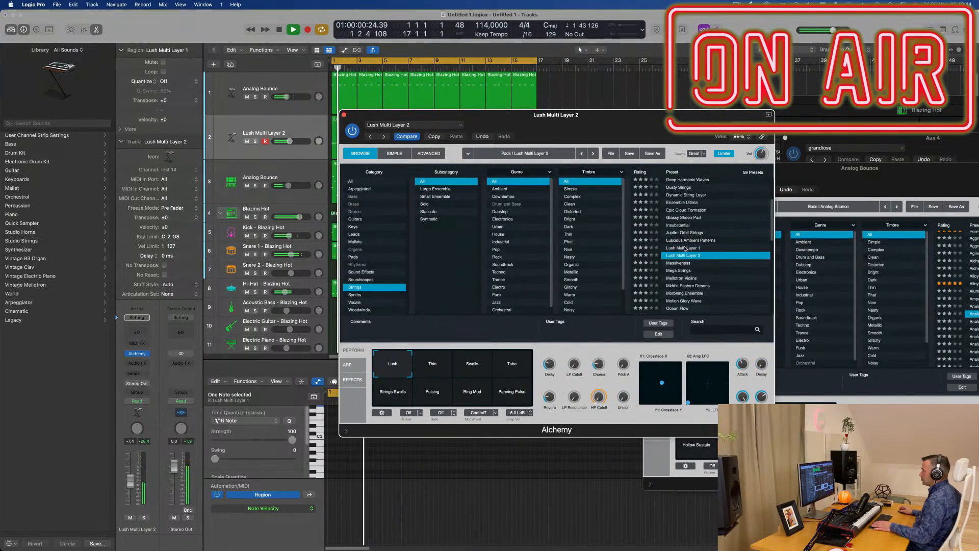
{"action": "left_click", "coordinate": [510, 367]}
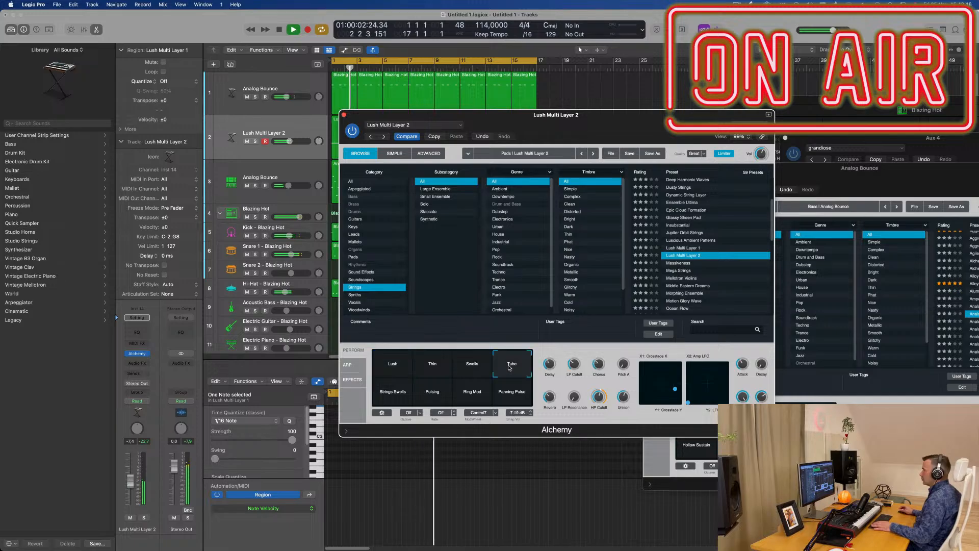
{"action": "left_click", "coordinate": [479, 371]}
{"action": "key", "text": "space"}
{"action": "left_click", "coordinate": [433, 369]}
{"action": "left_click", "coordinate": [392, 393]}
{"action": "left_click", "coordinate": [432, 393]}
{"action": "left_click", "coordinate": [473, 392]}
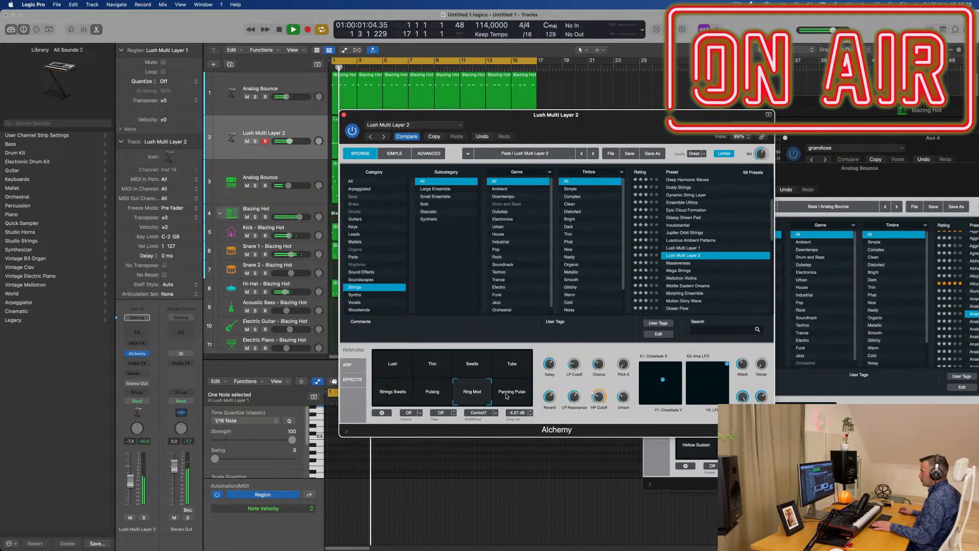
{"action": "key", "text": "space"}
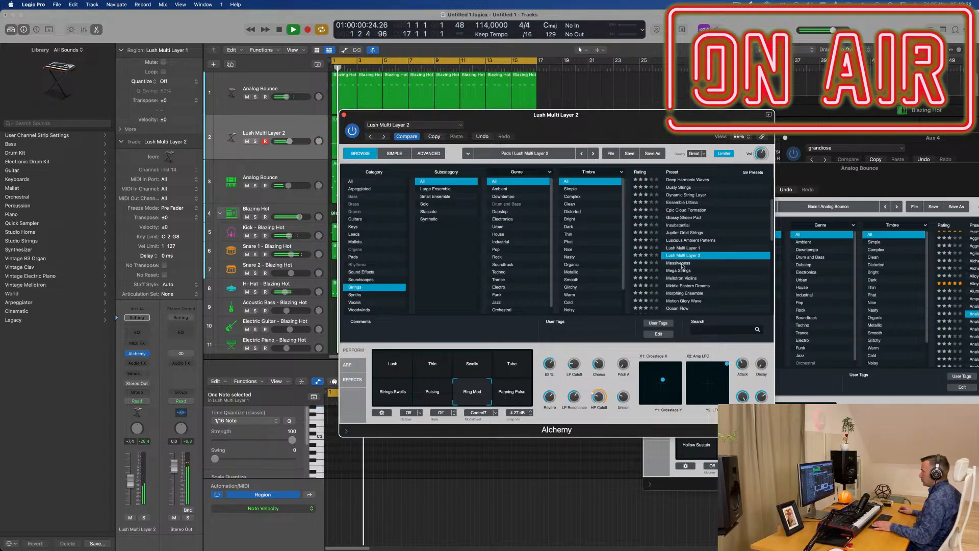
{"action": "left_click", "coordinate": [686, 248]}
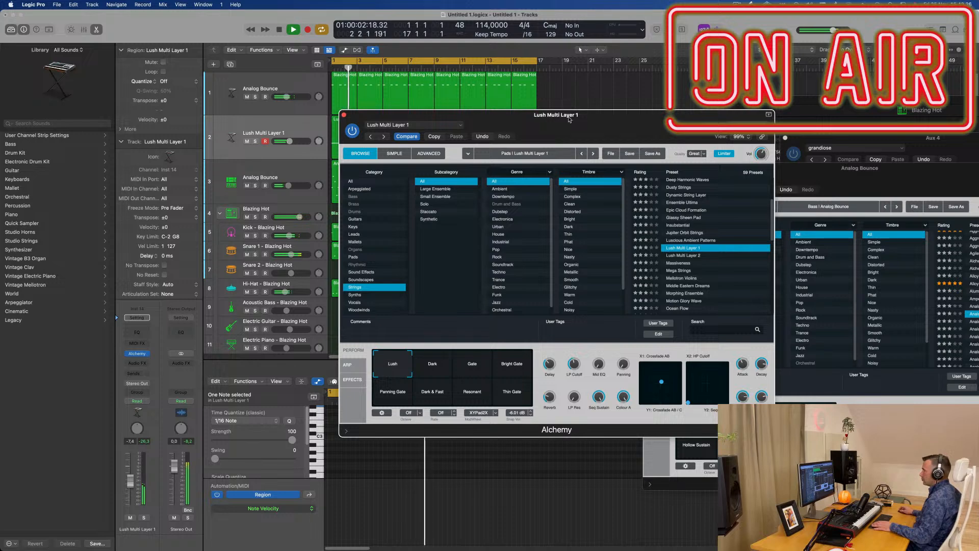
- Raise the string track's volume to about -2.1 dB, try the Gate variation and settle on Dark
{"action": "left_click_drag", "start_coordinate": [570, 118], "coordinate": [712, 120]}
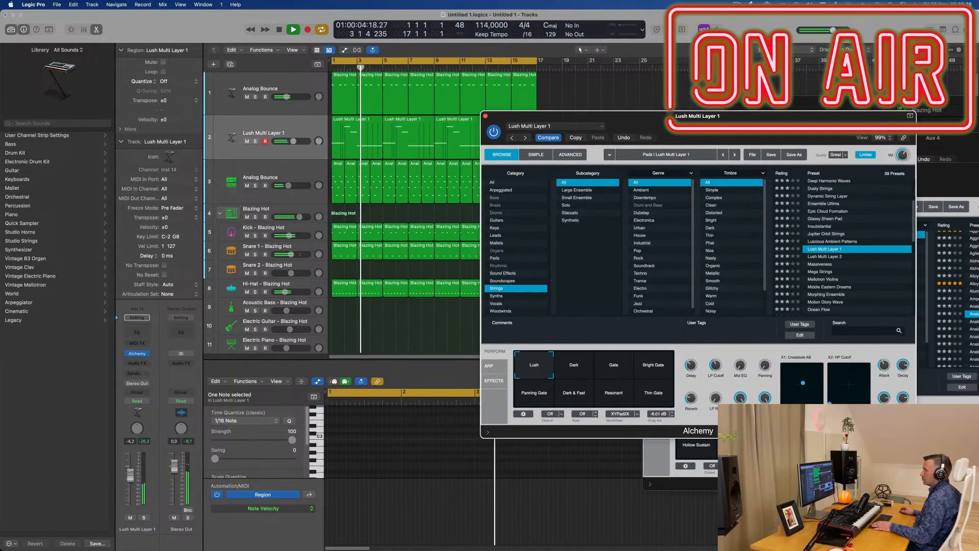
{"action": "left_click_drag", "start_coordinate": [293, 142], "coordinate": [295, 141]}
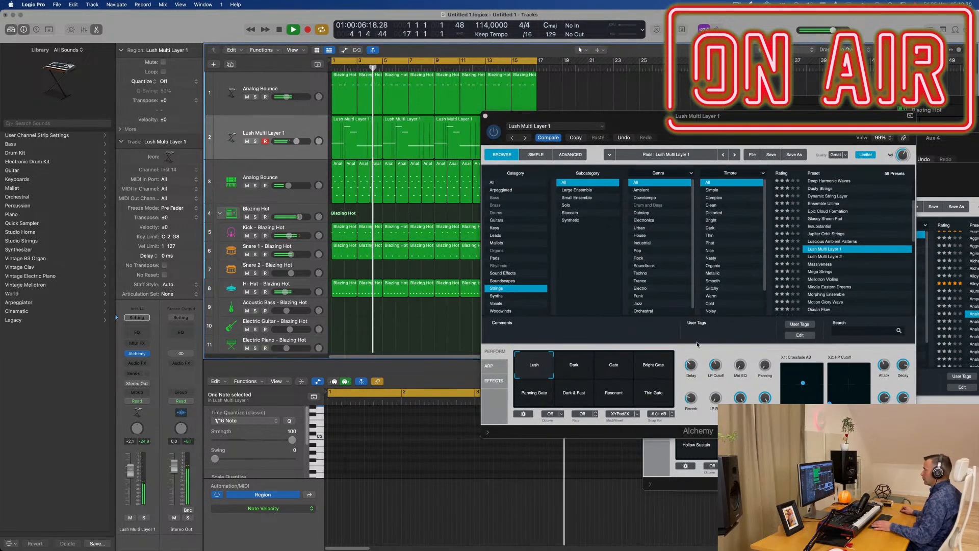
{"action": "left_click", "coordinate": [603, 371]}
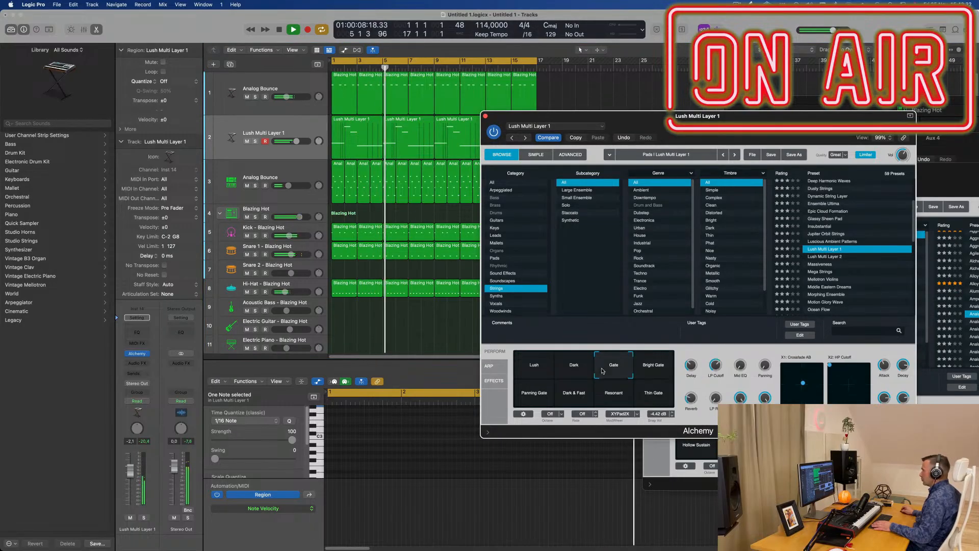
{"action": "left_click", "coordinate": [574, 369]}
{"action": "key", "text": "Return"}
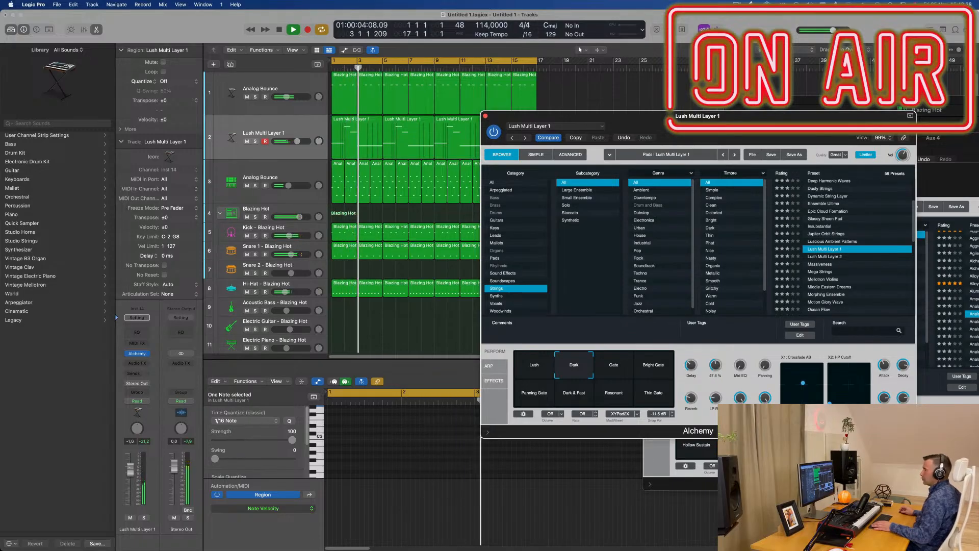
- Close the open Lush Multi Layer 1, Drum Machine Designer, Sampler, SilverVerb and Analog Bounce plug-in windows
{"action": "left_click_drag", "start_coordinate": [556, 116], "coordinate": [652, 89]}
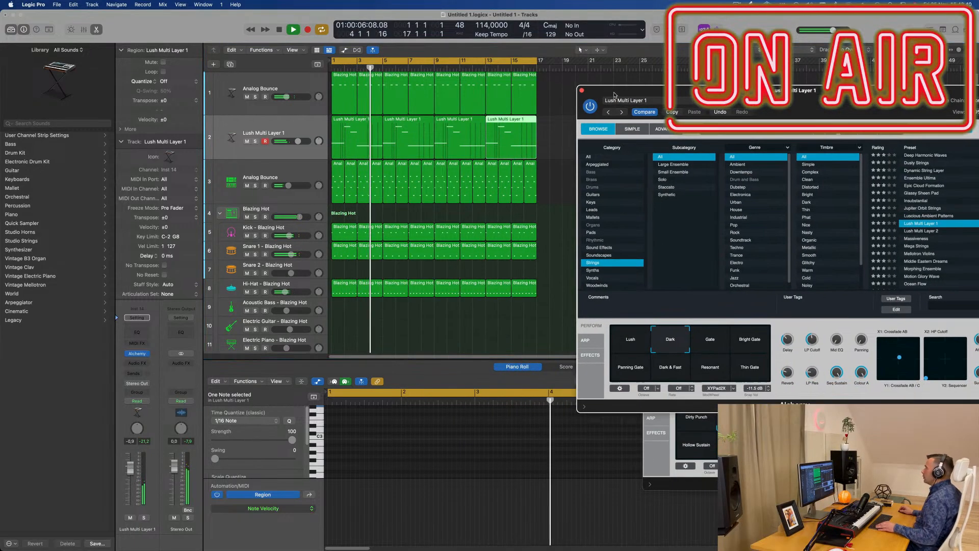
{"action": "left_click", "coordinate": [582, 88]}
{"action": "left_click_drag", "start_coordinate": [759, 101], "coordinate": [619, 100]}
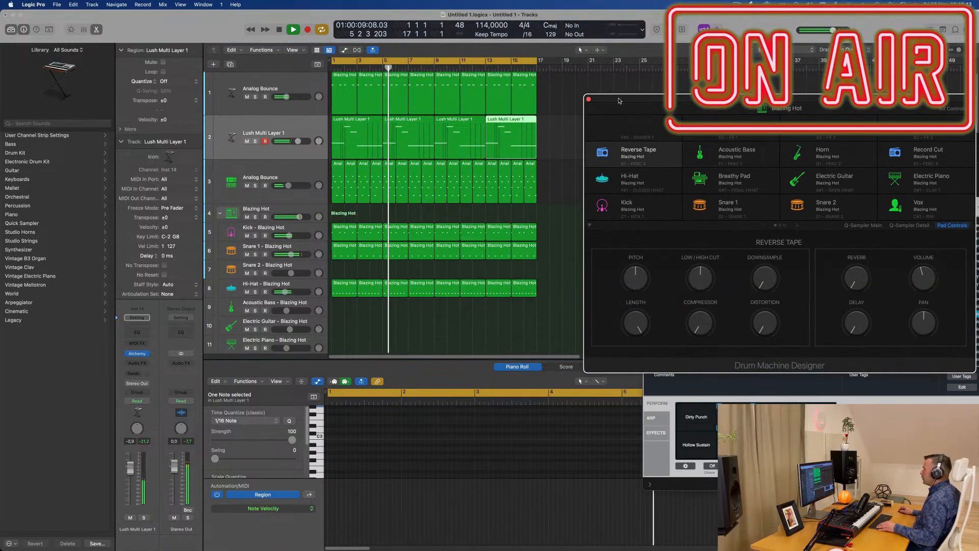
{"action": "left_click", "coordinate": [589, 101]}
{"action": "left_click_drag", "start_coordinate": [806, 171], "coordinate": [525, 206]}
{"action": "left_click_drag", "start_coordinate": [834, 185], "coordinate": [534, 178]}
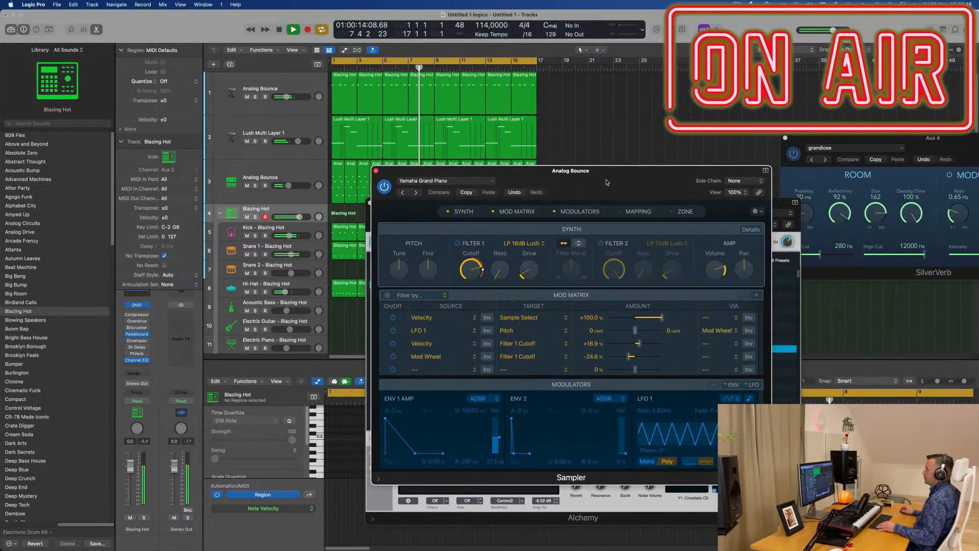
{"action": "left_click", "coordinate": [376, 171]}
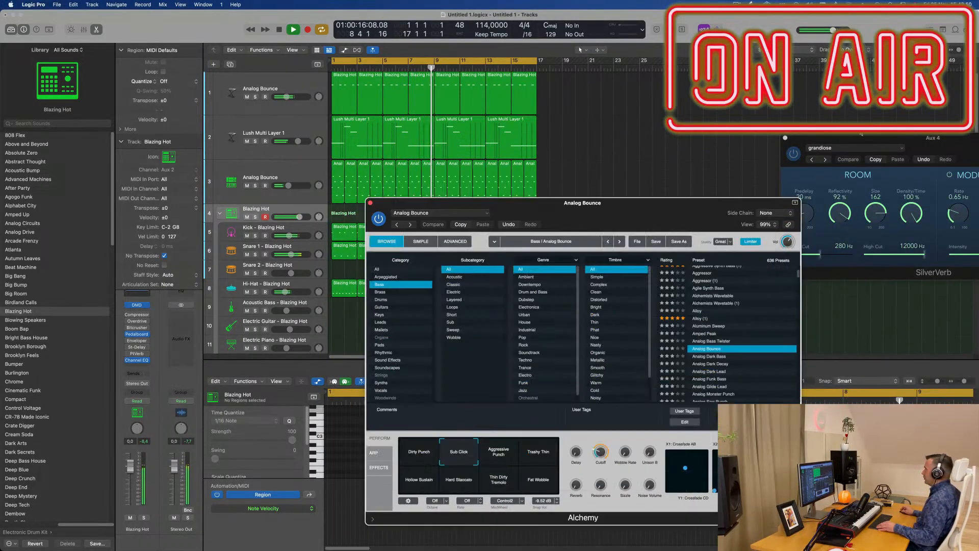
{"action": "left_click_drag", "start_coordinate": [796, 142], "coordinate": [509, 121]}
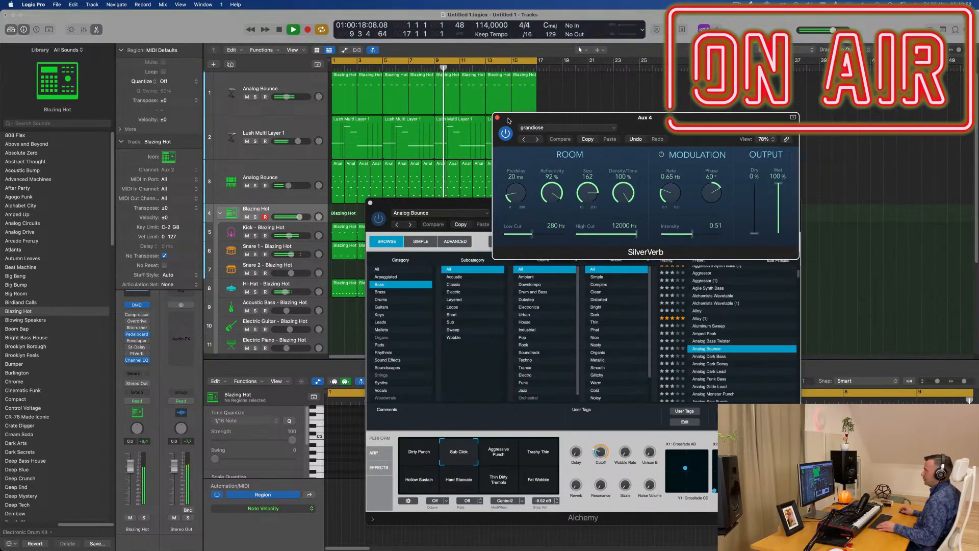
{"action": "left_click", "coordinate": [498, 119]}
{"action": "left_click_drag", "start_coordinate": [679, 204], "coordinate": [796, 78]}
{"action": "scroll", "coordinate": [336, 265], "scroll_direction": "down", "scroll_amount": 5}
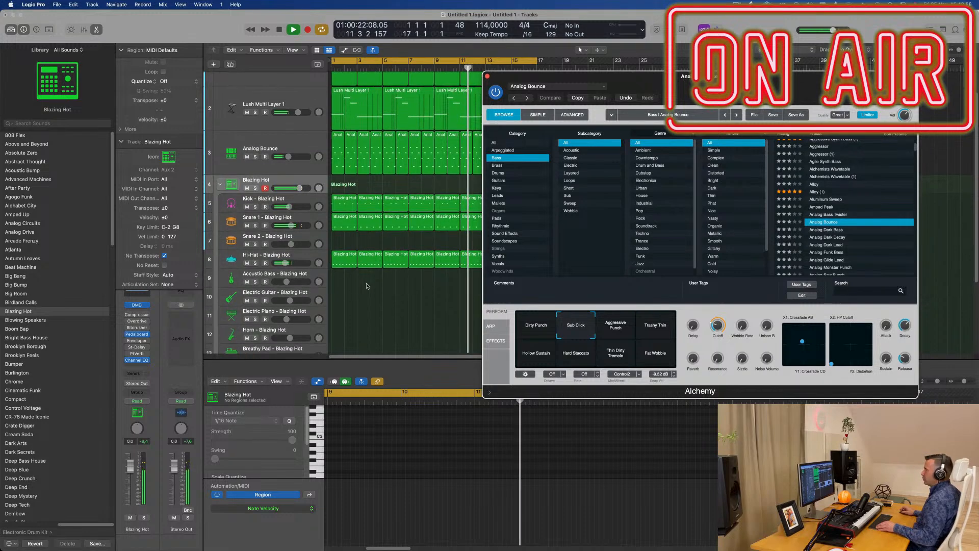
{"action": "left_click", "coordinate": [488, 76]}
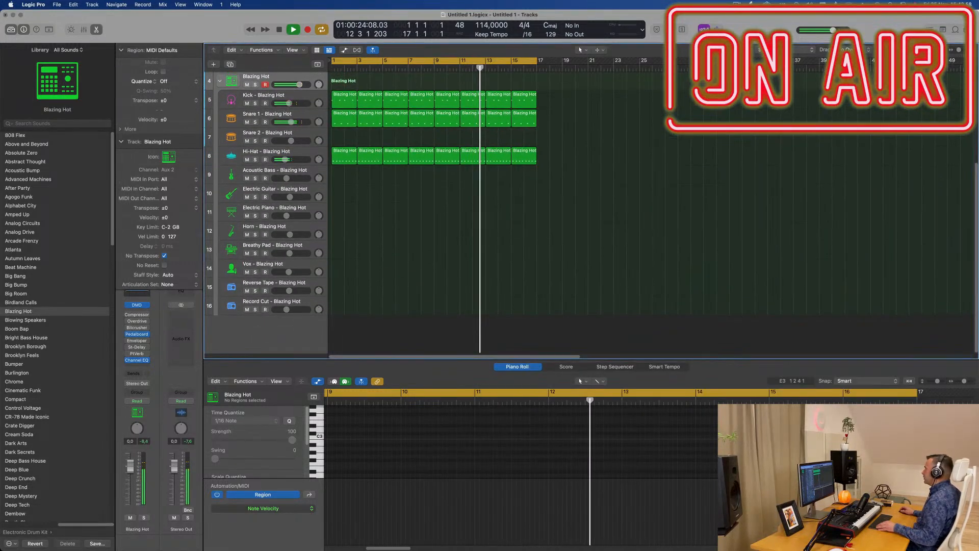
- Open the Loop Browser and filter the Apple Loops to drum loops
{"action": "left_click", "coordinate": [955, 31]}
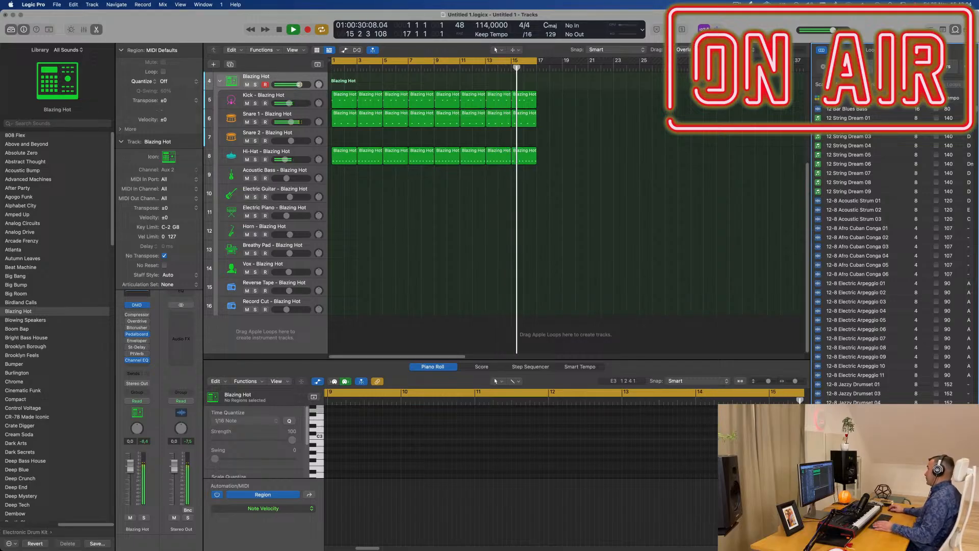
{"action": "scroll", "coordinate": [820, 118], "scroll_direction": "up", "scroll_amount": 3}
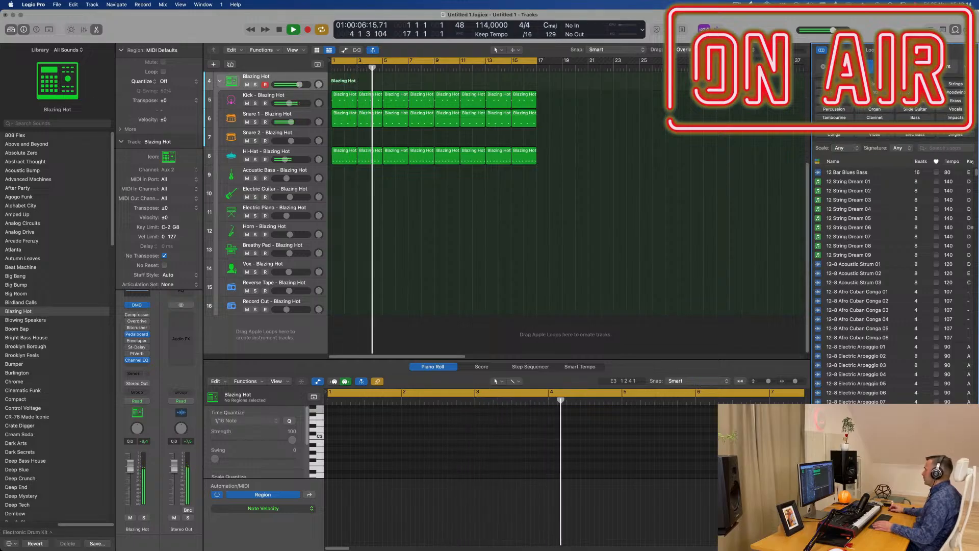
{"action": "left_click", "coordinate": [833, 92]}
{"action": "scroll", "coordinate": [885, 243], "scroll_direction": "down", "scroll_amount": 10}
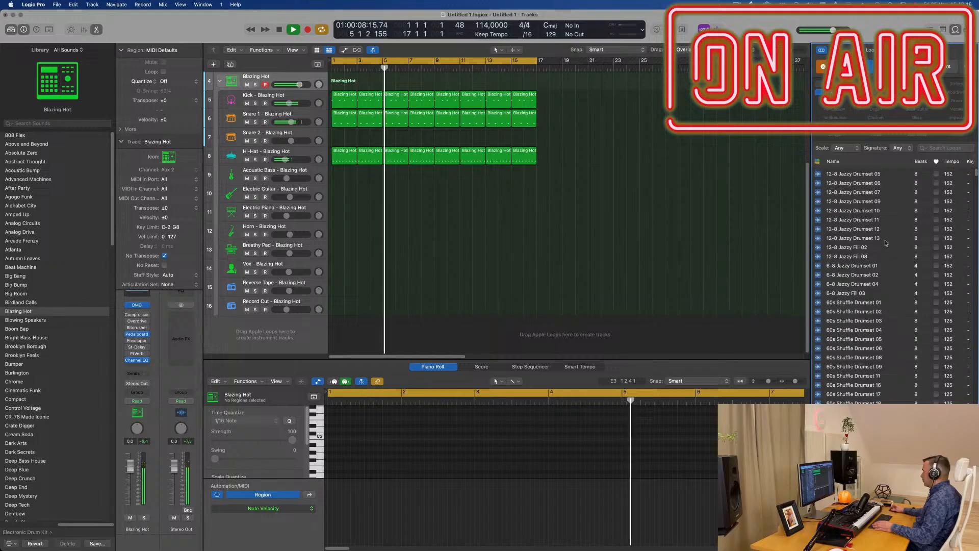
{"action": "scroll", "coordinate": [884, 243], "scroll_direction": "down", "scroll_amount": 5}
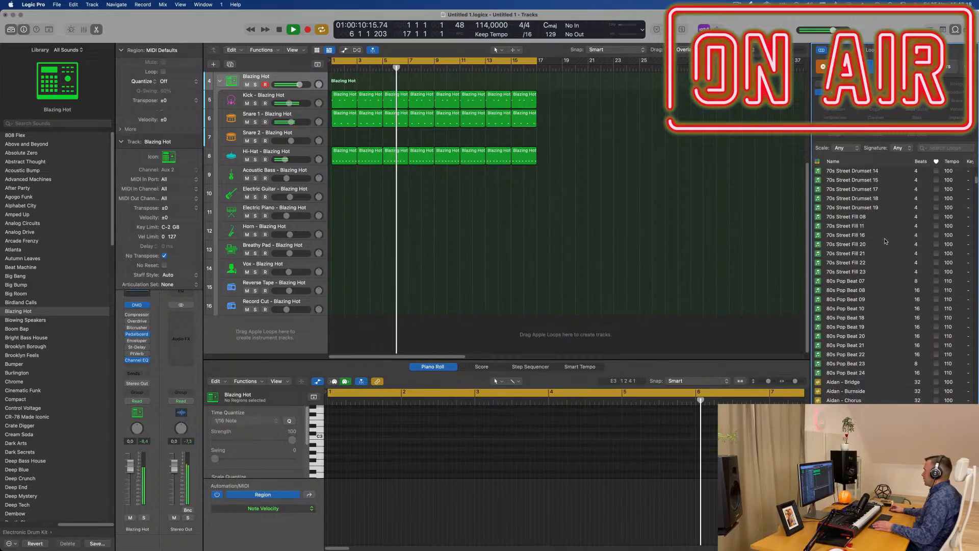
{"action": "scroll", "coordinate": [877, 235], "scroll_direction": "up", "scroll_amount": 3}
- Audition the 70s Street Drumset 18, 70s Street Drumset 19 and 70s Street Fill 20 loops against the beat
{"action": "left_click", "coordinate": [862, 225]}
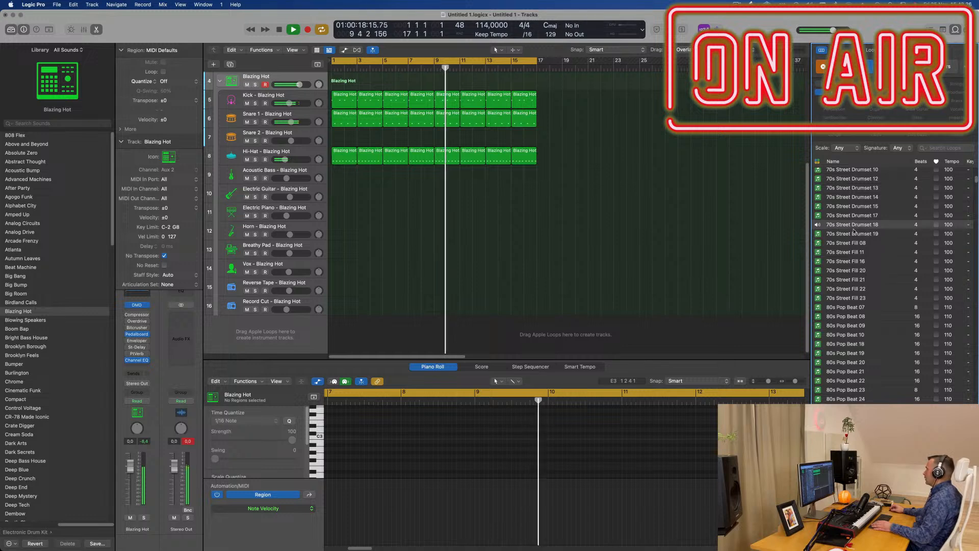
{"action": "left_click", "coordinate": [912, 234]}
{"action": "scroll", "coordinate": [866, 239], "scroll_direction": "down", "scroll_amount": 3}
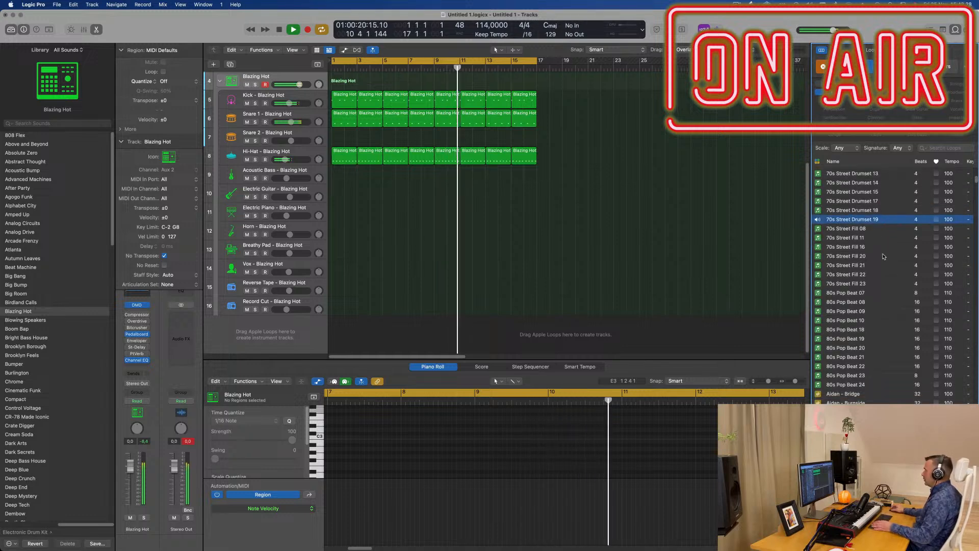
{"action": "left_click", "coordinate": [848, 225]}
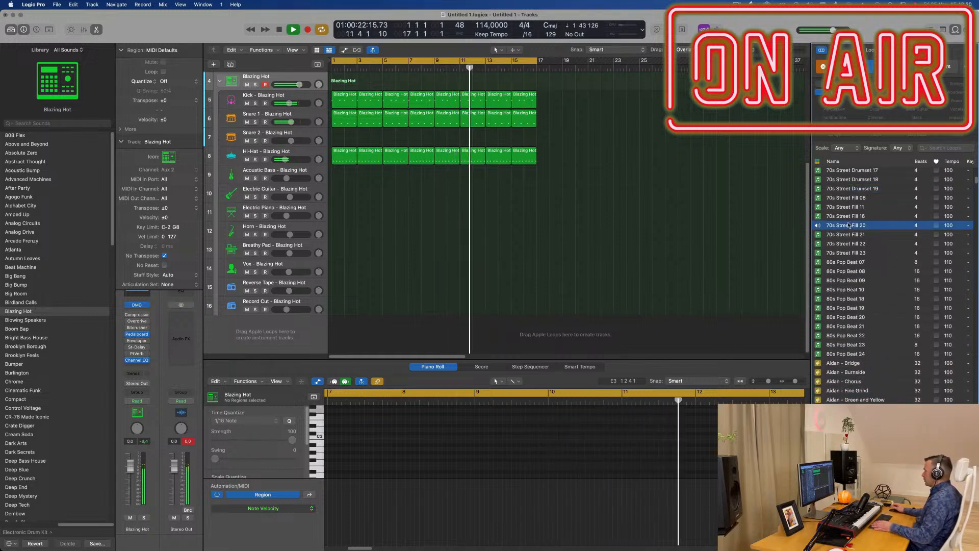
{"action": "scroll", "coordinate": [893, 291], "scroll_direction": "down", "scroll_amount": 2}
{"action": "scroll", "coordinate": [894, 301], "scroll_direction": "down", "scroll_amount": 5}
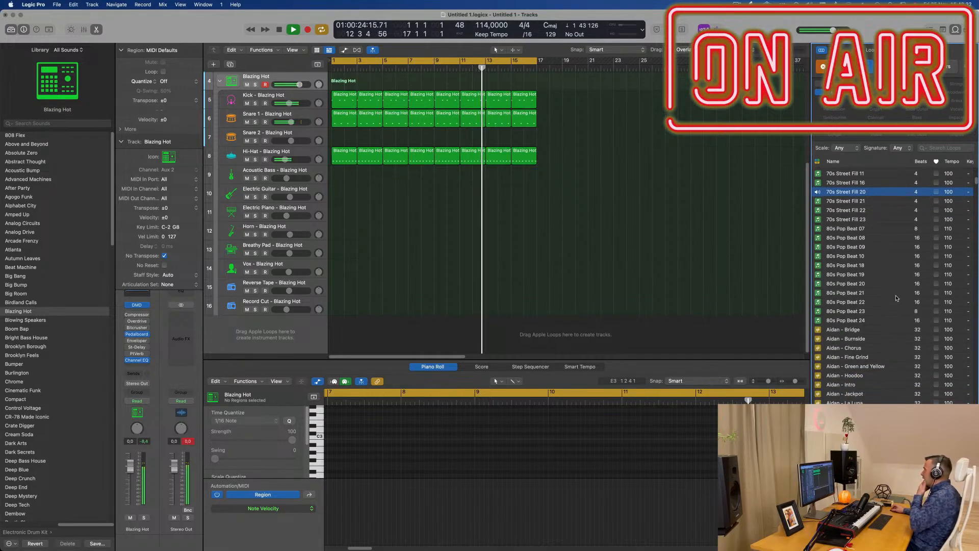
- Audition the Anders drummer loops, including 11th Hour, Black Veil, Bridge, Chorus, Intro and Outro
{"action": "scroll", "coordinate": [887, 342], "scroll_direction": "down", "scroll_amount": 6}
{"action": "left_click", "coordinate": [849, 374]}
{"action": "scroll", "coordinate": [887, 352], "scroll_direction": "down", "scroll_amount": 6}
{"action": "scroll", "coordinate": [901, 325], "scroll_direction": "up", "scroll_amount": 1}
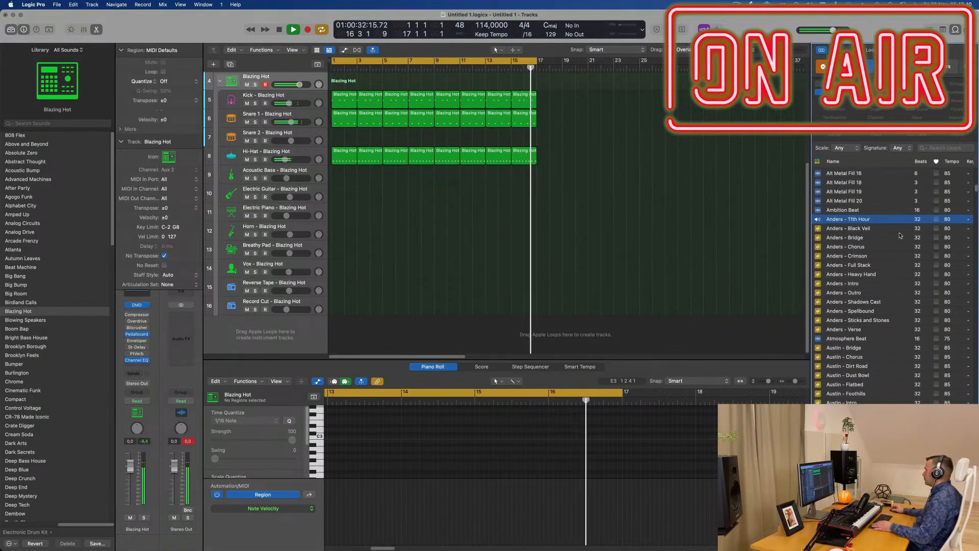
{"action": "left_click", "coordinate": [841, 229]}
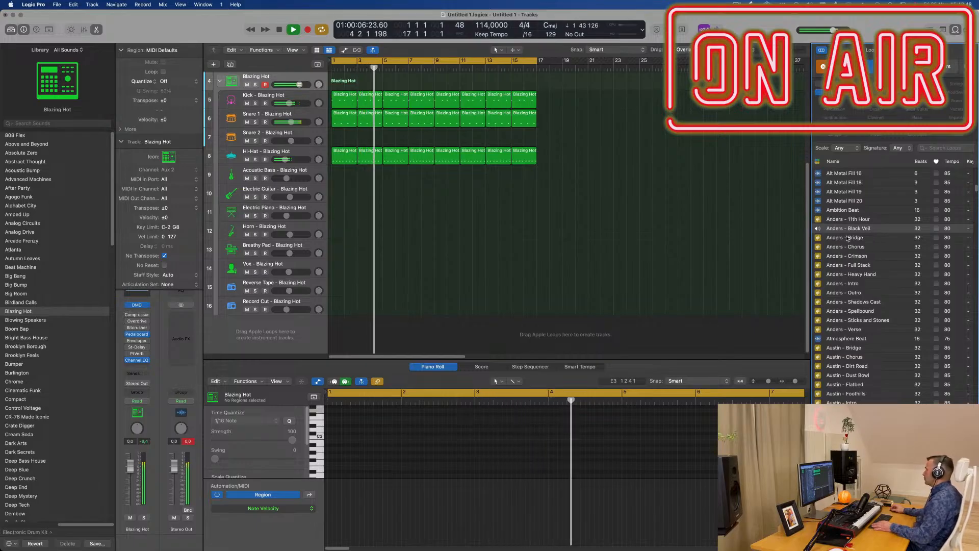
{"action": "left_click", "coordinate": [845, 237]}
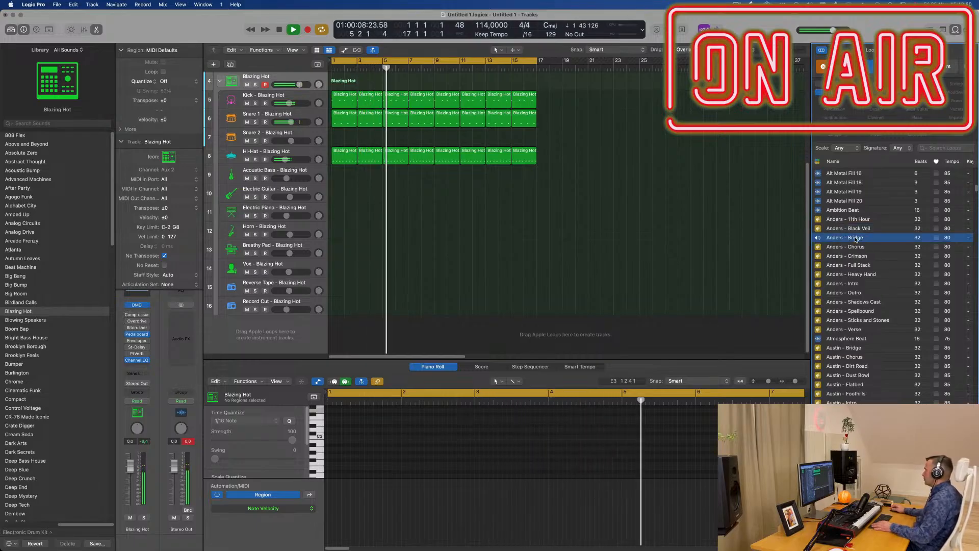
{"action": "left_click", "coordinate": [860, 248]}
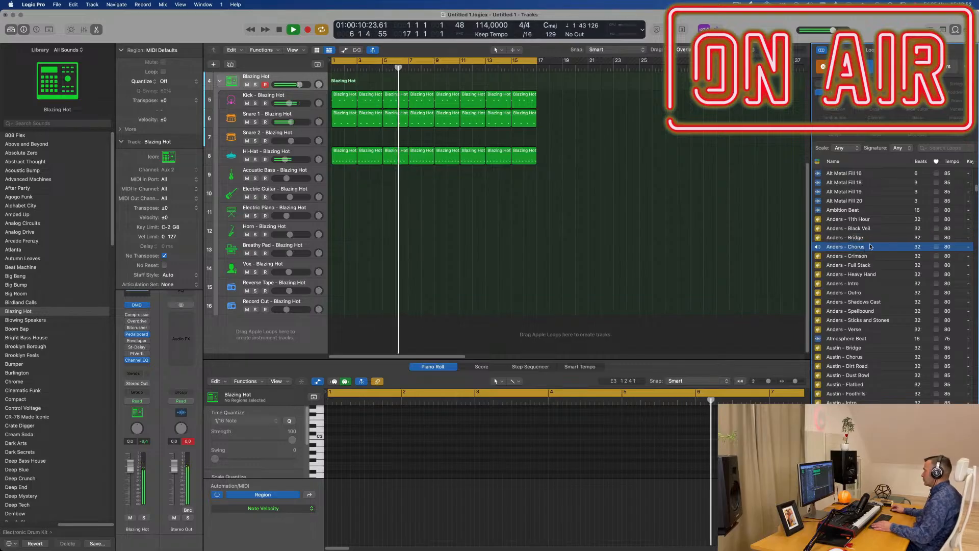
{"action": "left_click", "coordinate": [845, 285]}
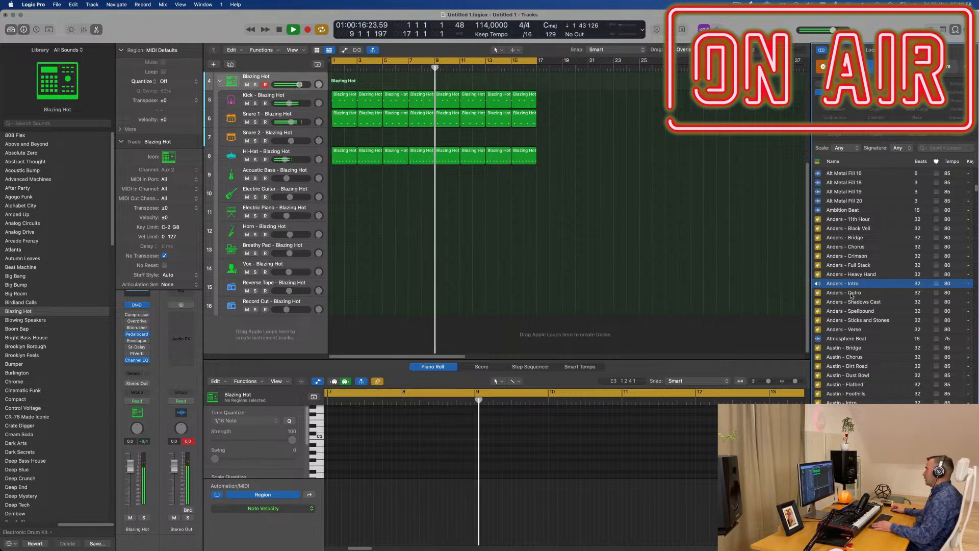
{"action": "left_click", "coordinate": [854, 294]}
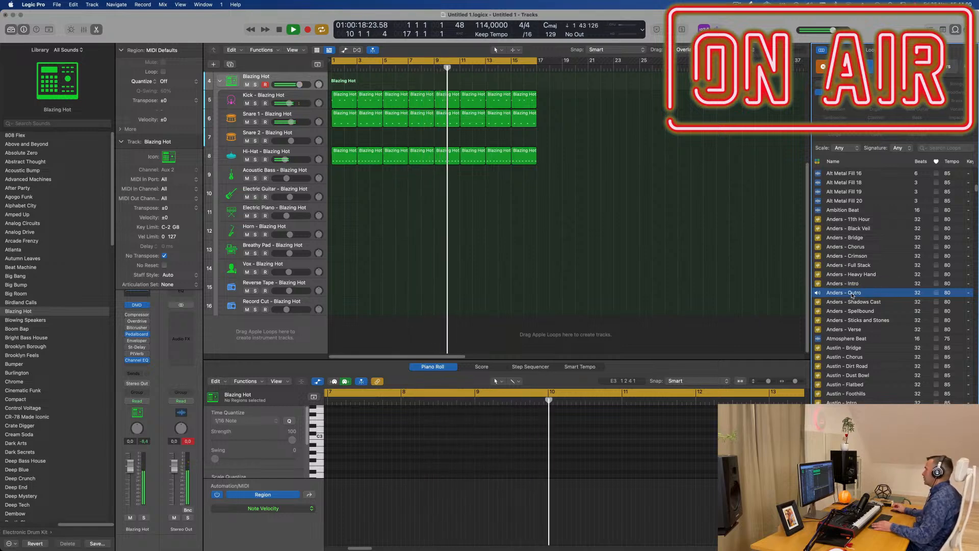
- Audition the Austin drummer loops Bridge, Chorus, Flatbed, Foothills and Verse
{"action": "scroll", "coordinate": [875, 307], "scroll_direction": "down", "scroll_amount": 2}
{"action": "left_click", "coordinate": [860, 308]}
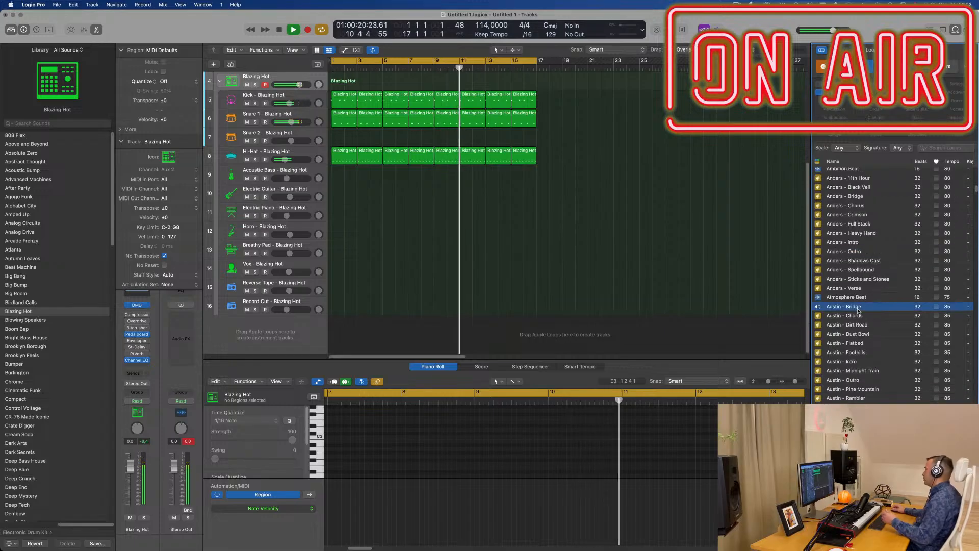
{"action": "scroll", "coordinate": [892, 320], "scroll_direction": "down", "scroll_amount": 1}
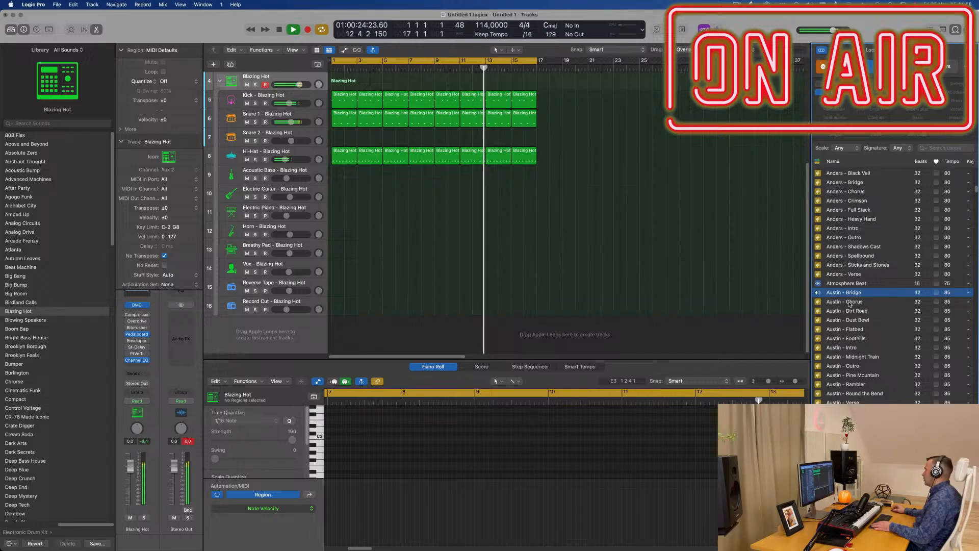
{"action": "left_click", "coordinate": [850, 302]}
{"action": "scroll", "coordinate": [899, 310], "scroll_direction": "down", "scroll_amount": 3}
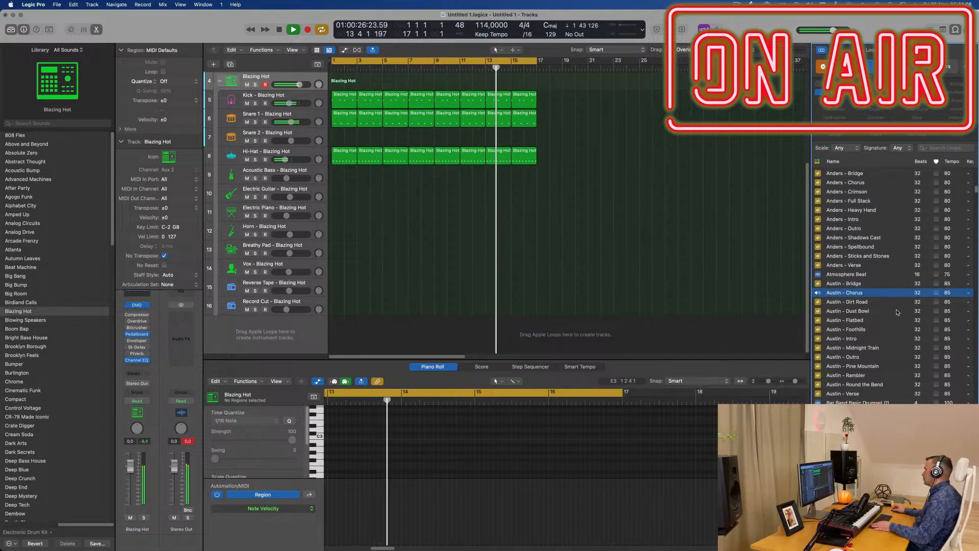
{"action": "scroll", "coordinate": [899, 310], "scroll_direction": "down", "scroll_amount": 1}
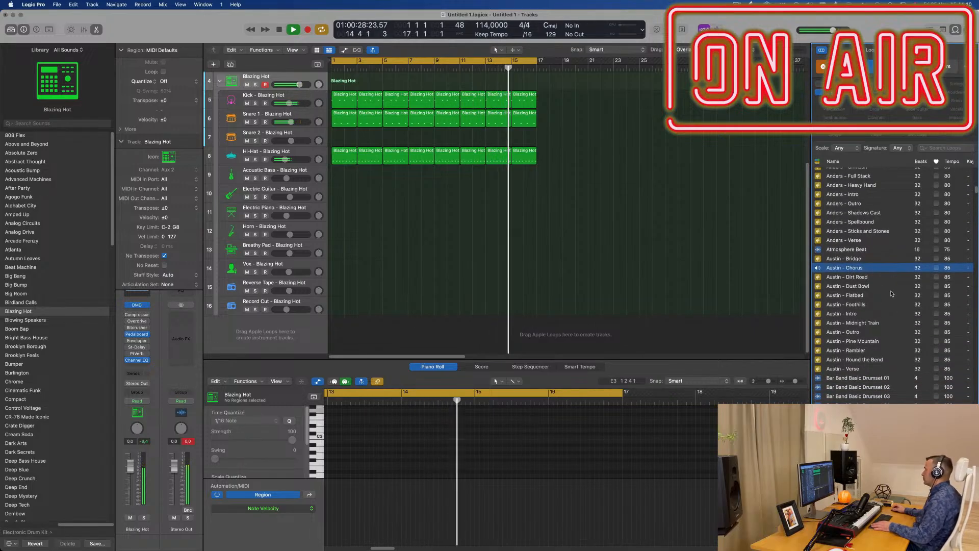
{"action": "left_click", "coordinate": [850, 296]}
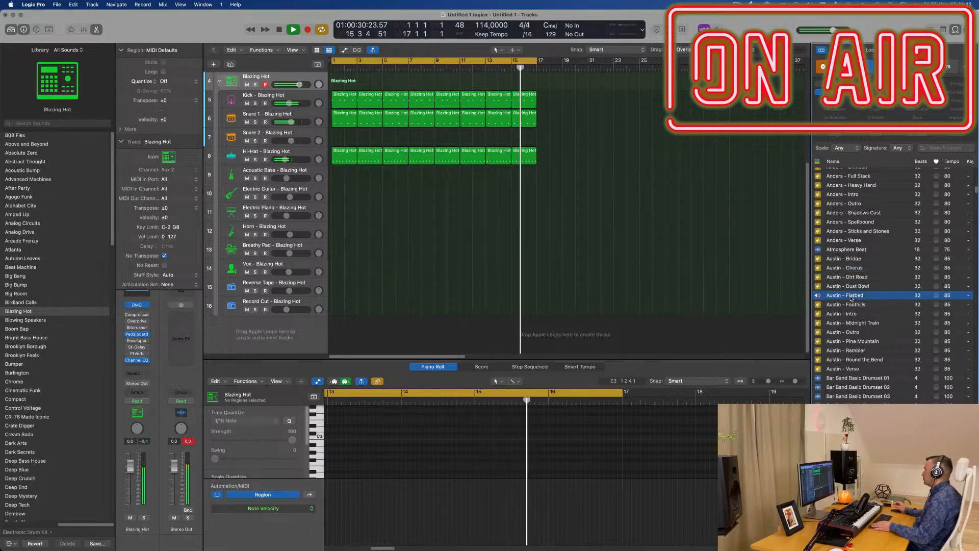
{"action": "scroll", "coordinate": [882, 301], "scroll_direction": "down", "scroll_amount": 2}
{"action": "scroll", "coordinate": [878, 283], "scroll_direction": "down", "scroll_amount": 2}
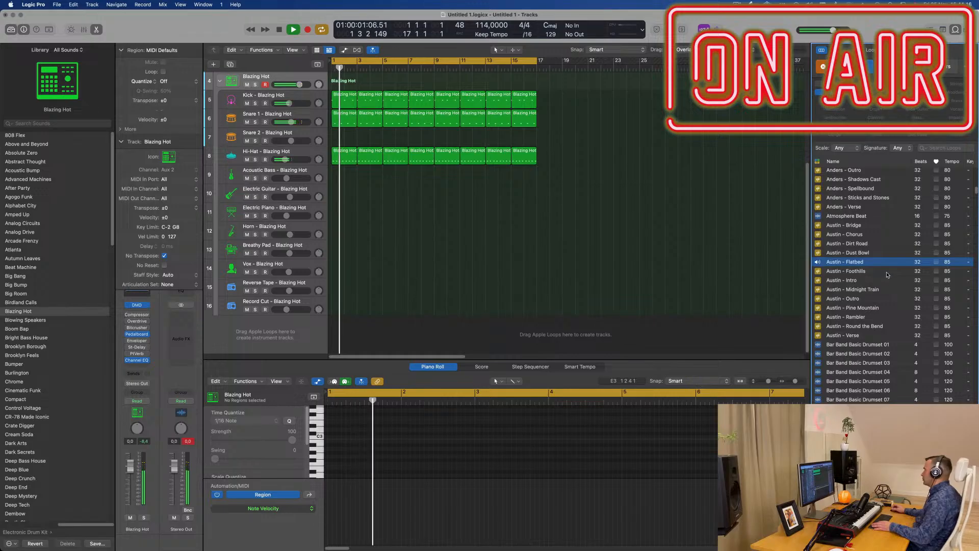
{"action": "left_click", "coordinate": [860, 273]}
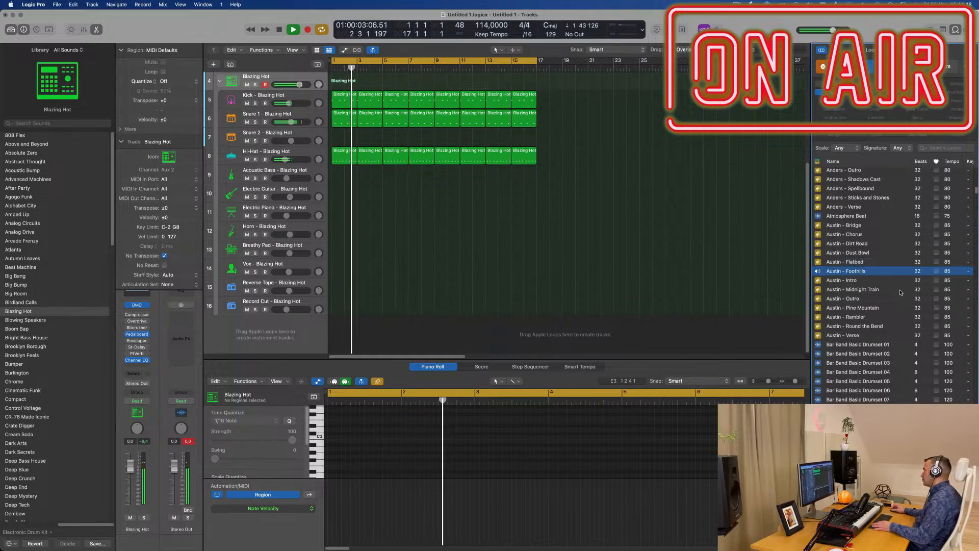
{"action": "scroll", "coordinate": [889, 300], "scroll_direction": "down", "scroll_amount": 2}
{"action": "scroll", "coordinate": [877, 293], "scroll_direction": "down", "scroll_amount": 2}
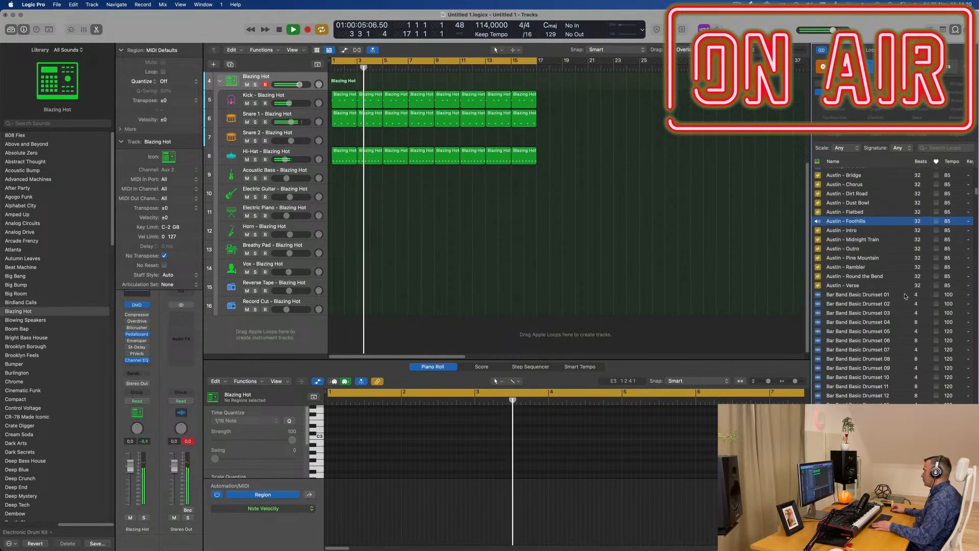
{"action": "left_click", "coordinate": [852, 285]}
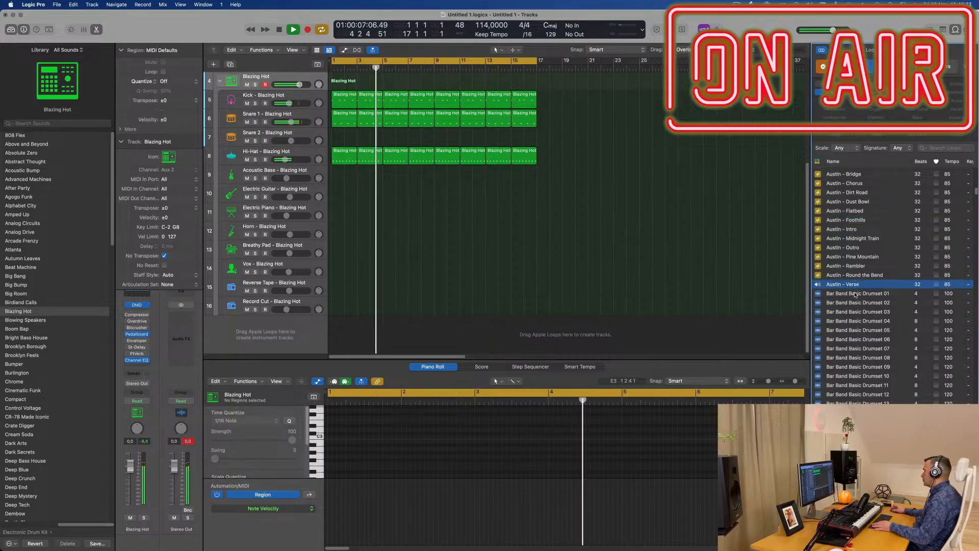
- Audition the Bar Band Basic Drumset 01, Barricade Beat and Bavarian Drums 05 loops
{"action": "left_click", "coordinate": [856, 293]}
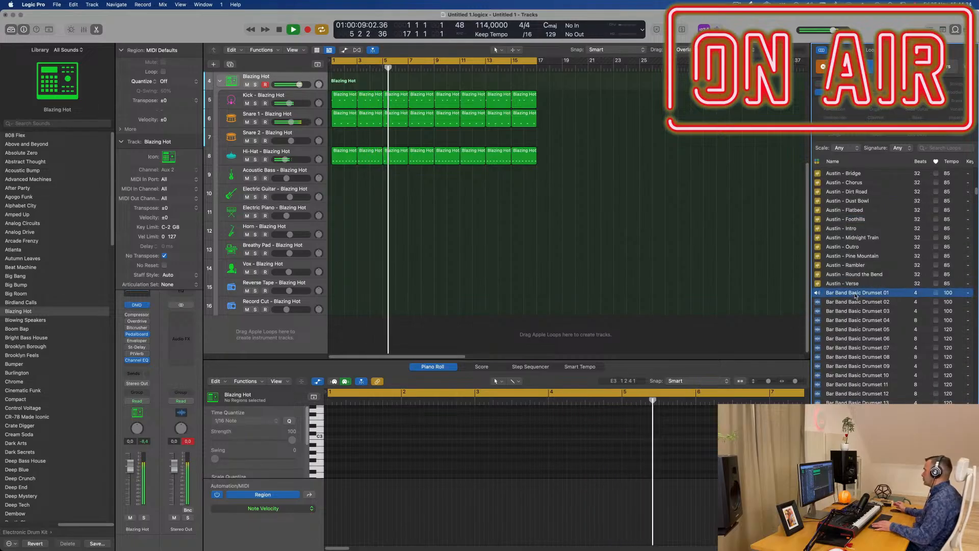
{"action": "scroll", "coordinate": [889, 304], "scroll_direction": "down", "scroll_amount": 5}
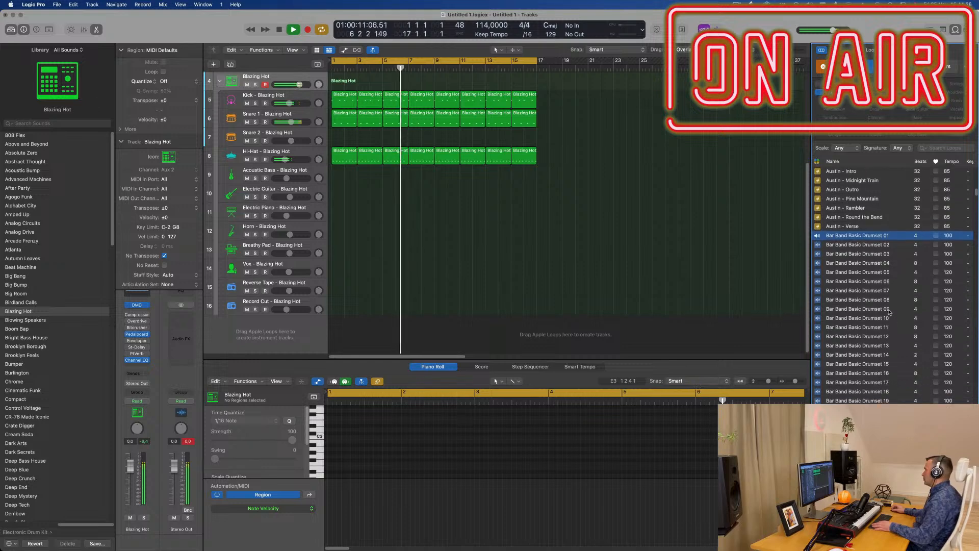
{"action": "scroll", "coordinate": [901, 313], "scroll_direction": "up", "scroll_amount": 4}
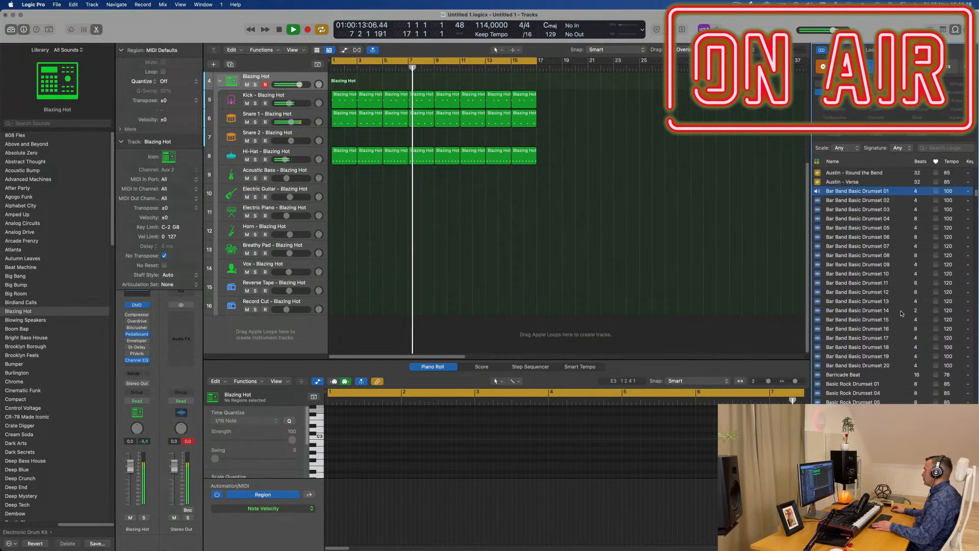
{"action": "scroll", "coordinate": [901, 314], "scroll_direction": "down", "scroll_amount": 4}
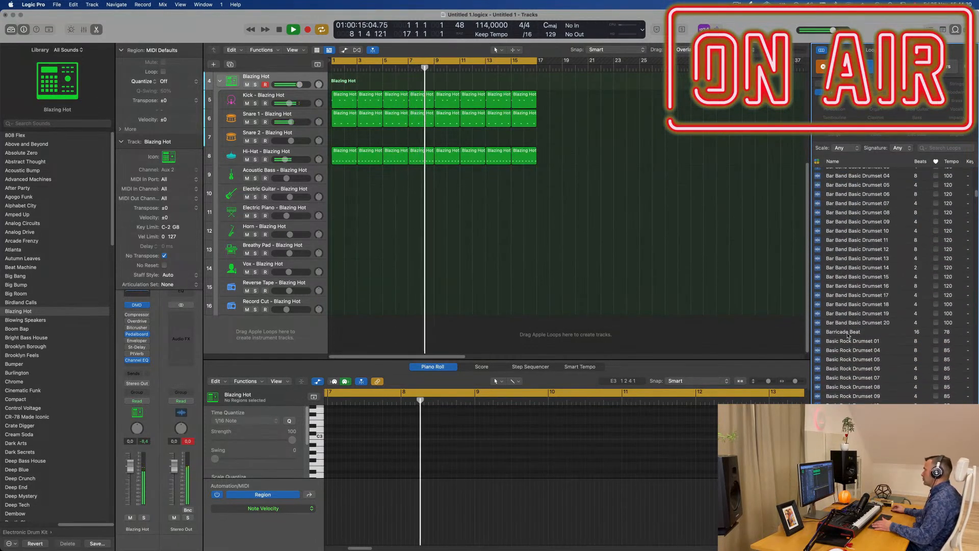
{"action": "left_click", "coordinate": [847, 333]}
{"action": "scroll", "coordinate": [905, 346], "scroll_direction": "down", "scroll_amount": 3}
{"action": "scroll", "coordinate": [882, 331], "scroll_direction": "down", "scroll_amount": 5}
{"action": "left_click", "coordinate": [844, 316]}
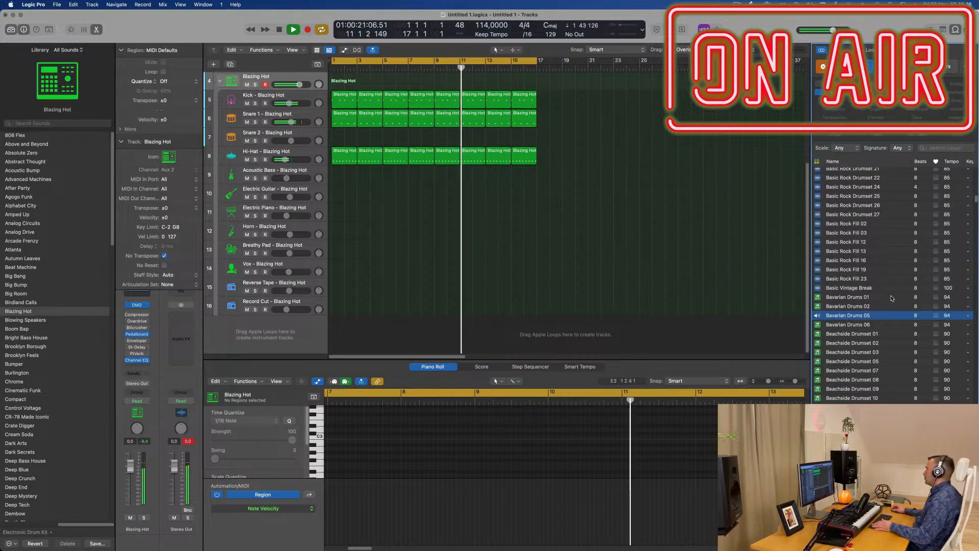
- Audition the Bebop Drumset 09 and Bedrock Drumset 01 loops further down the list
{"action": "scroll", "coordinate": [892, 302], "scroll_direction": "down", "scroll_amount": 6}
{"action": "scroll", "coordinate": [899, 299], "scroll_direction": "down", "scroll_amount": 9}
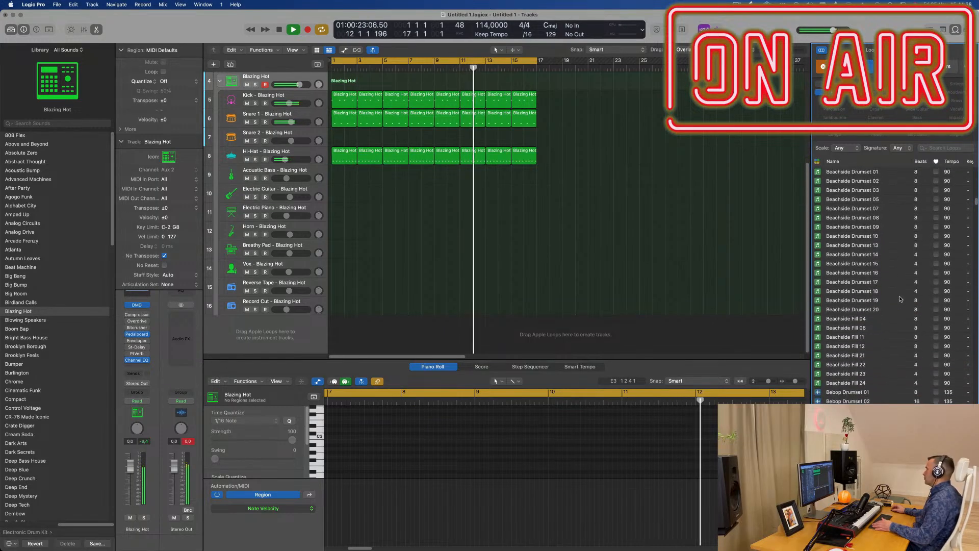
{"action": "scroll", "coordinate": [852, 331], "scroll_direction": "down", "scroll_amount": 5}
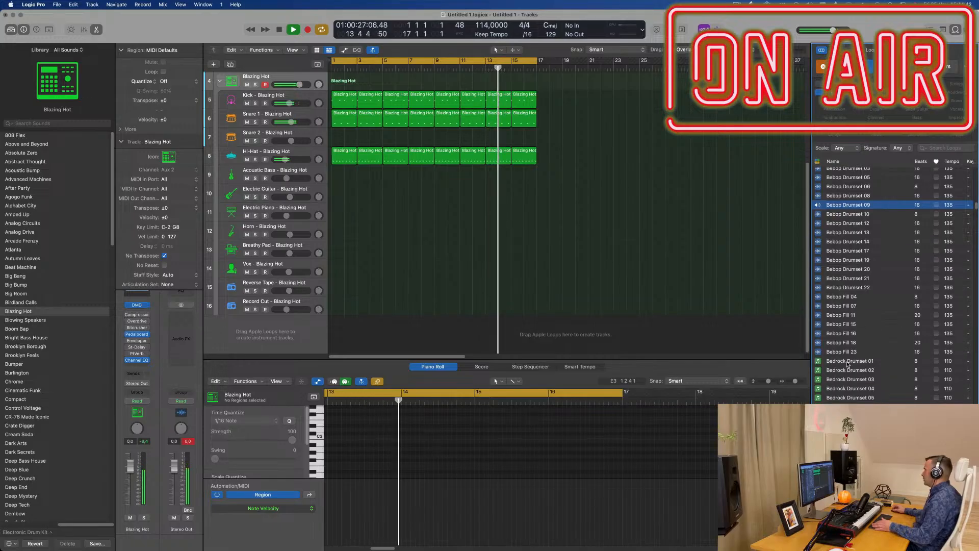
{"action": "left_click", "coordinate": [848, 360]}
- Audition the Benny drummer loops Britown and Funky Bros
{"action": "scroll", "coordinate": [897, 357], "scroll_direction": "down", "scroll_amount": 6}
{"action": "scroll", "coordinate": [908, 351], "scroll_direction": "down", "scroll_amount": 4}
{"action": "left_click", "coordinate": [859, 308]}
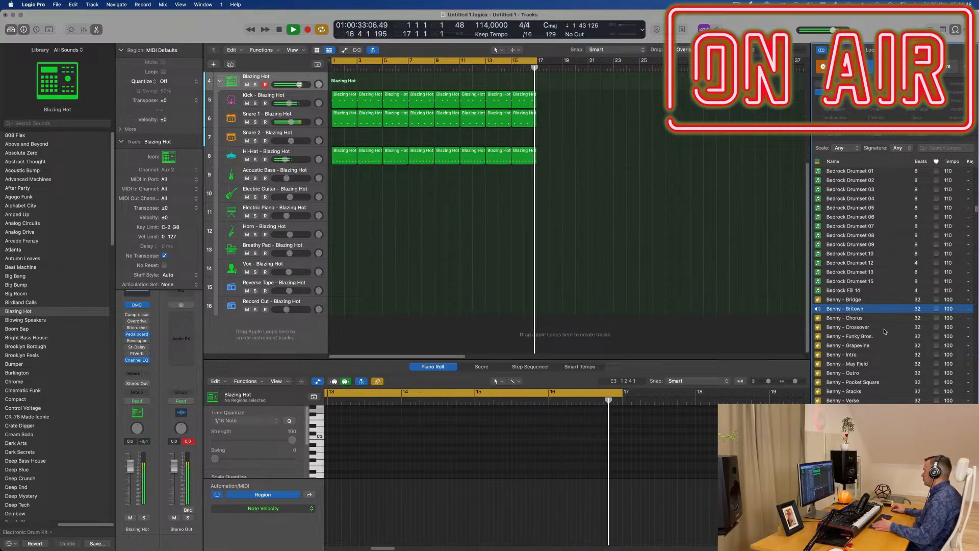
{"action": "scroll", "coordinate": [884, 331], "scroll_direction": "down", "scroll_amount": 2}
{"action": "left_click", "coordinate": [858, 308]}
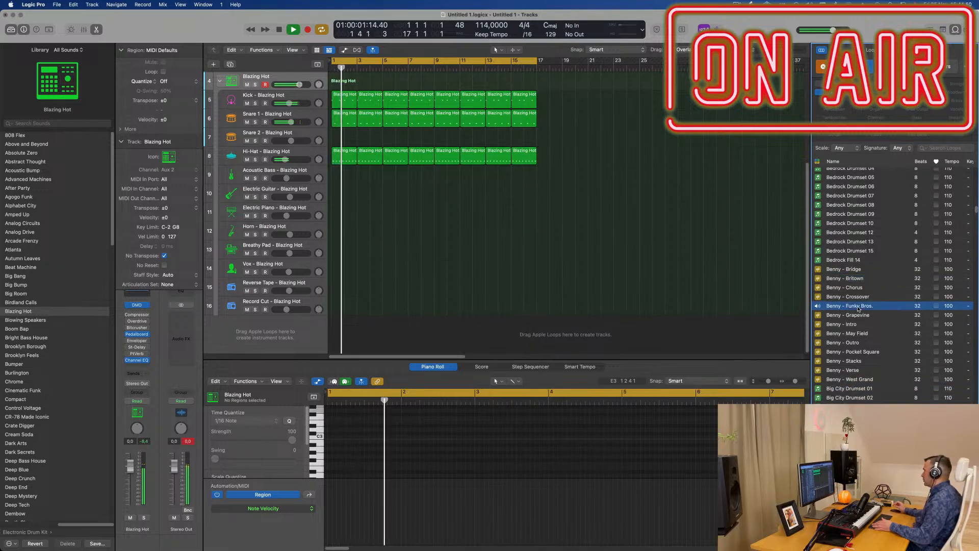
- Add the Benny - Funky Bros. loop as a new track below Record Cut and align its region to bar 1
{"action": "scroll", "coordinate": [887, 313], "scroll_direction": "down", "scroll_amount": 3}
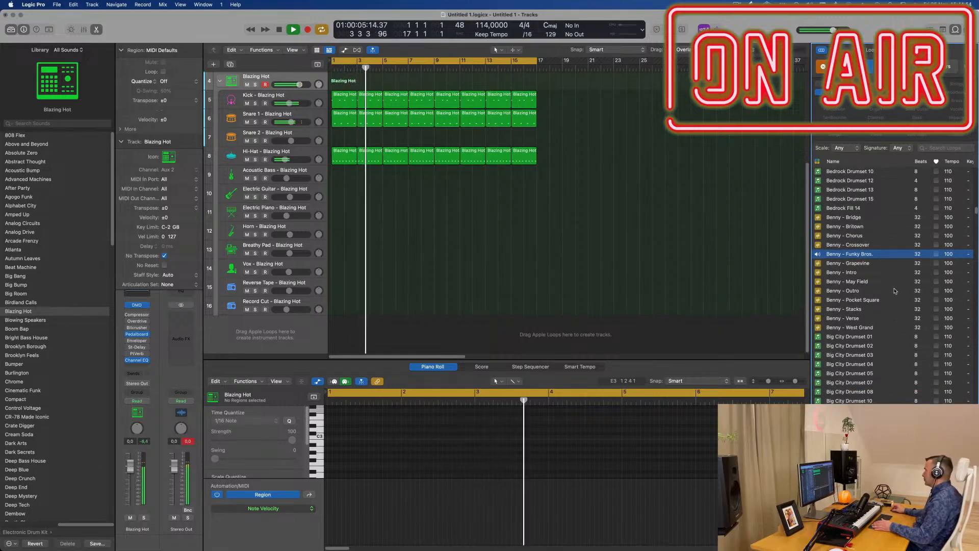
{"action": "left_click_drag", "start_coordinate": [893, 268], "coordinate": [363, 338]}
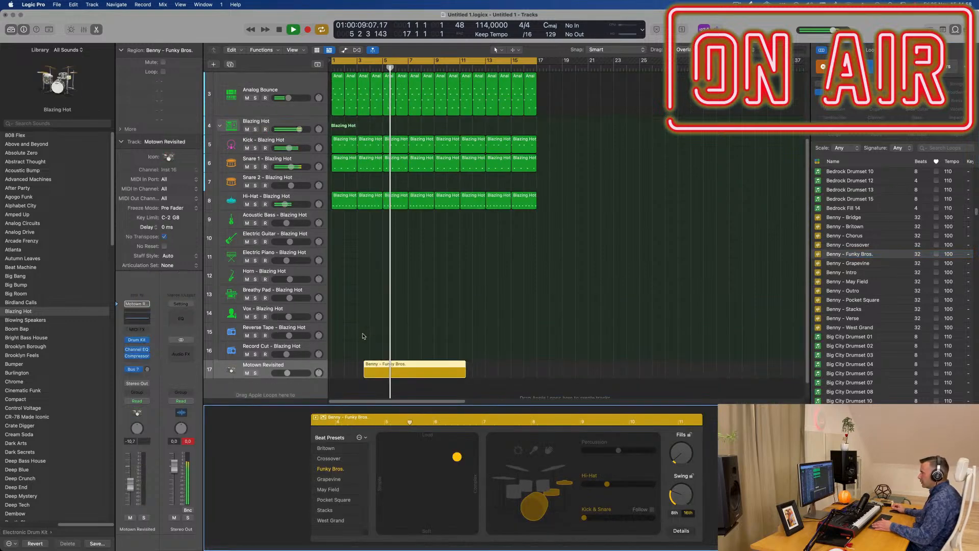
{"action": "left_click_drag", "start_coordinate": [424, 365], "coordinate": [351, 367]}
{"action": "key", "text": "Return"}
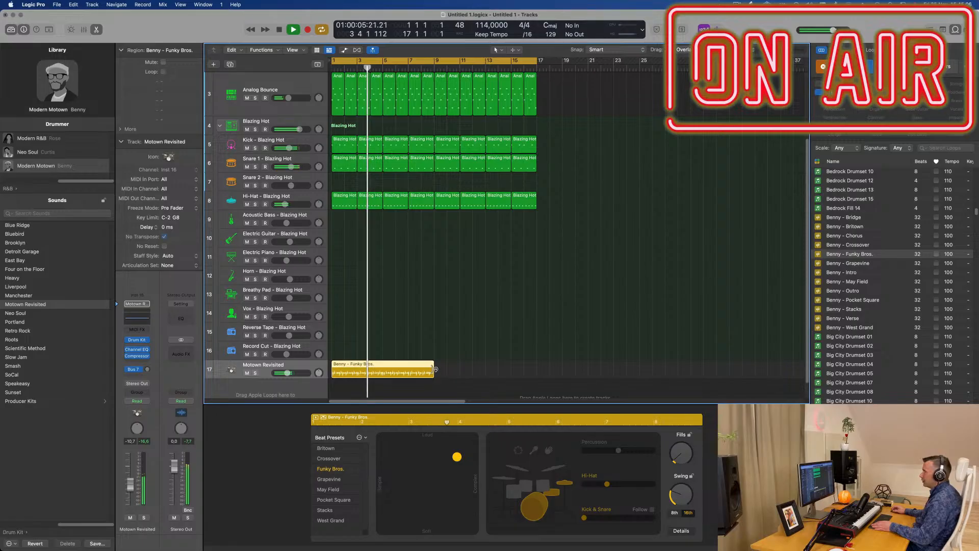
- Repeat the Funky Bros. region once to reach bar 17 and raise its track's volume to about -9.2 dB
{"action": "left_click", "coordinate": [517, 323]}
{"action": "left_click", "coordinate": [408, 364]}
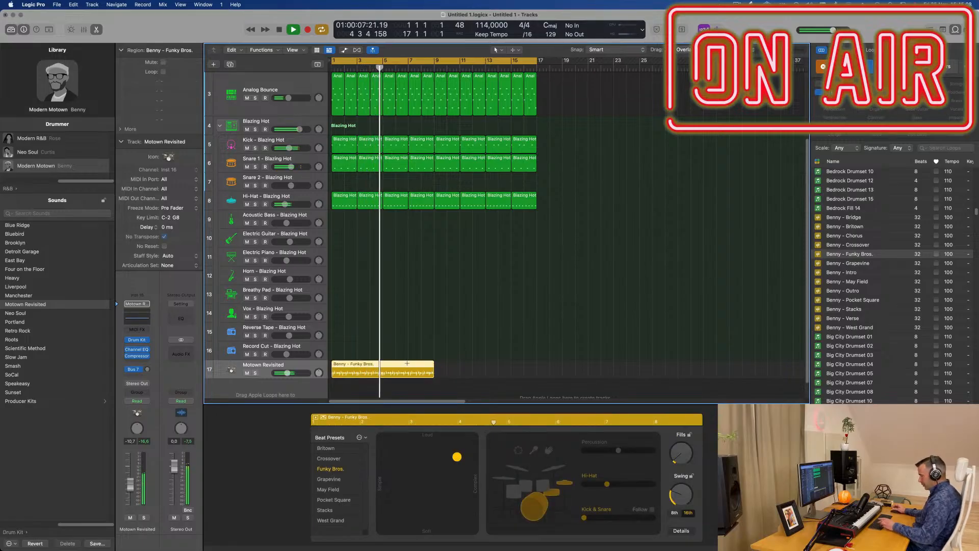
{"action": "key", "text": "super+r"}
{"action": "left_click", "coordinate": [302, 365]}
{"action": "key", "text": "Return"}
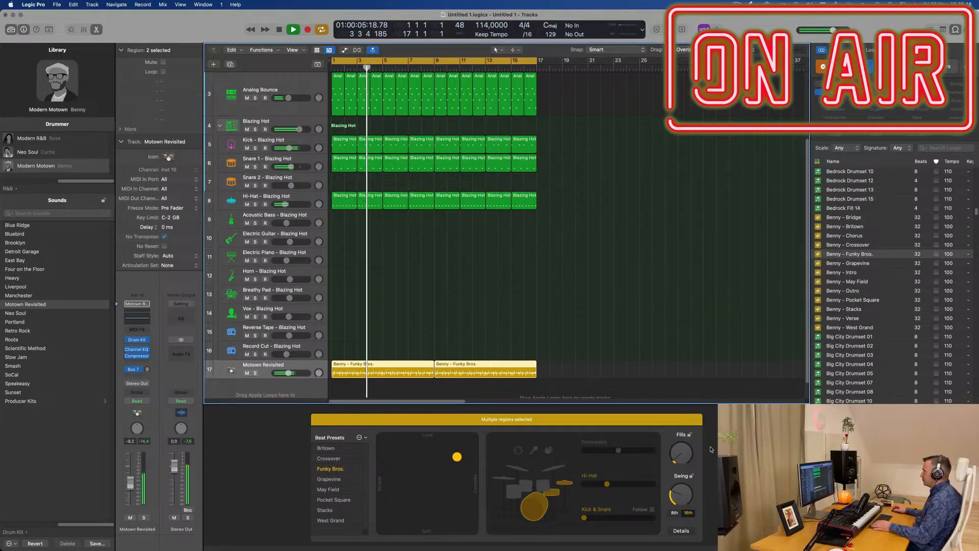
- Set the hi-hat variation of both Funky Bros. drummer regions to maximum and raise their kick and snare variation
{"action": "left_click", "coordinate": [617, 452]}
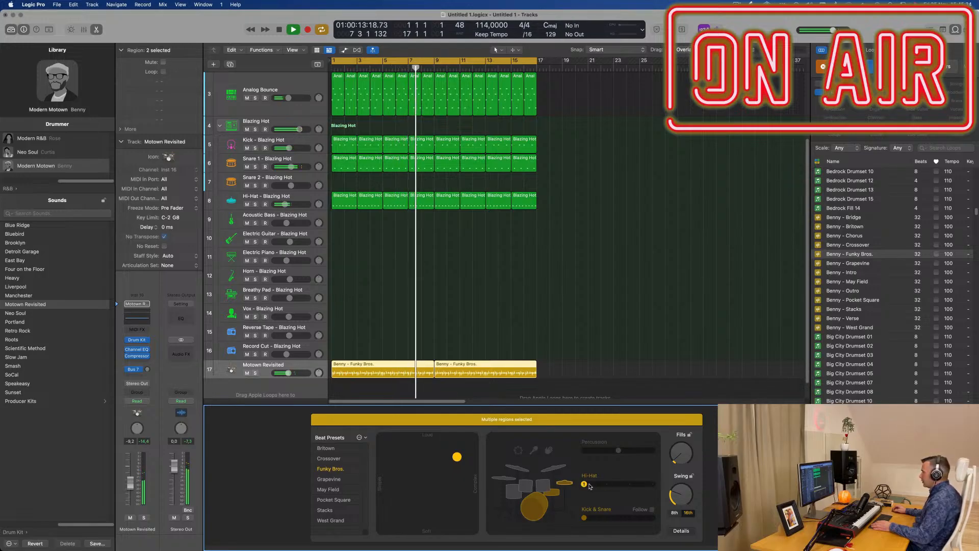
{"action": "mouse_move", "coordinate": [653, 485]}
{"action": "left_mouse_down"}
{"action": "mouse_move", "coordinate": [630, 487]}
{"action": "mouse_move", "coordinate": [653, 486]}
{"action": "left_mouse_up"}
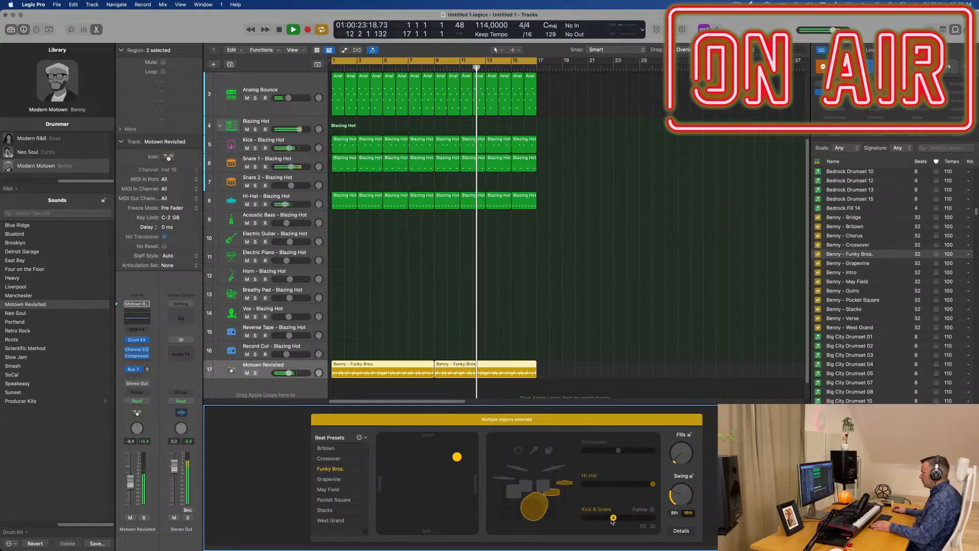
{"action": "left_click_drag", "start_coordinate": [612, 521], "coordinate": [652, 522]}
- Try making the drummer's kick and snare follow the Analog Bounce track
{"action": "left_click", "coordinate": [651, 510]}
{"action": "left_click", "coordinate": [651, 510]}
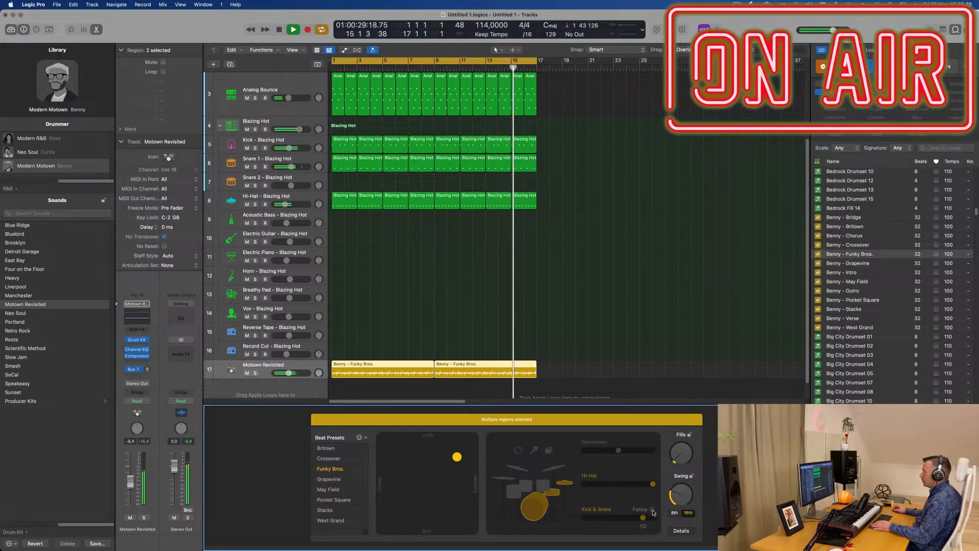
{"action": "left_click", "coordinate": [652, 509]}
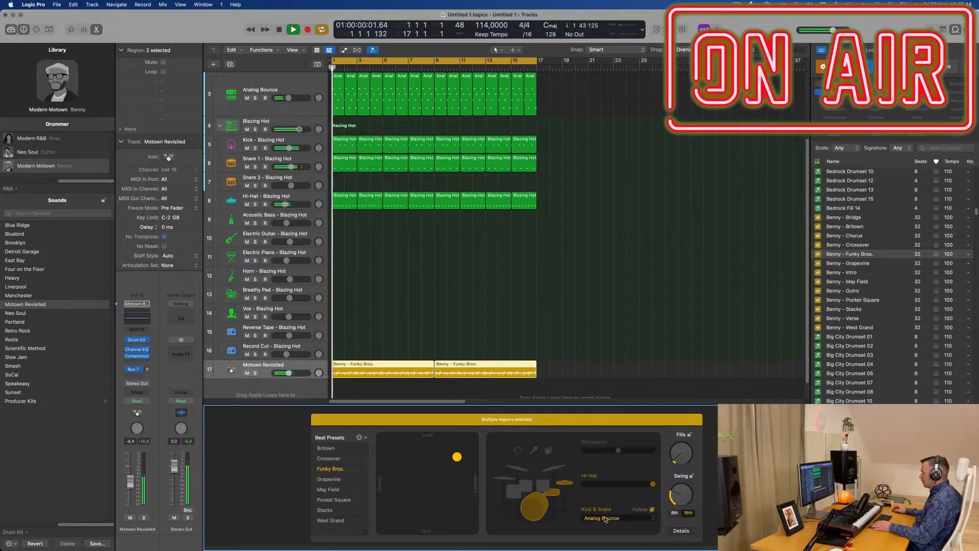
{"action": "left_click", "coordinate": [633, 519]}
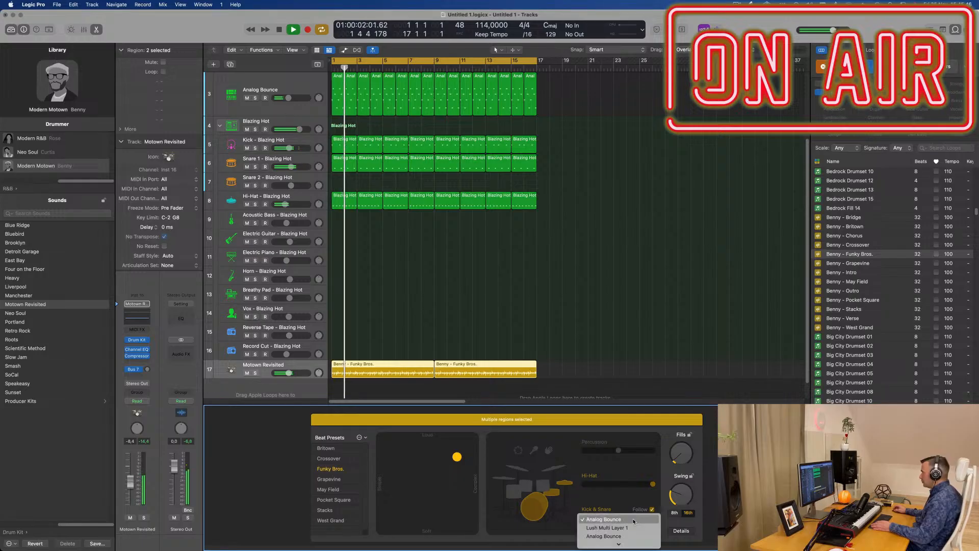
{"action": "left_click", "coordinate": [632, 502]}
{"action": "left_click", "coordinate": [652, 510]}
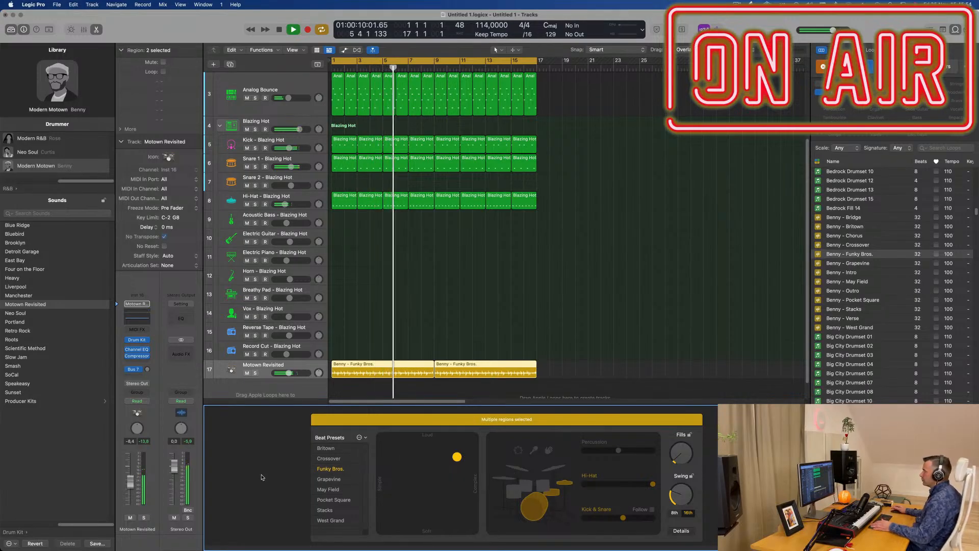
- Increase the amount of fills in both Funky Bros. drummer regions and deselect them
{"action": "left_click_drag", "start_coordinate": [681, 454], "coordinate": [686, 448]}
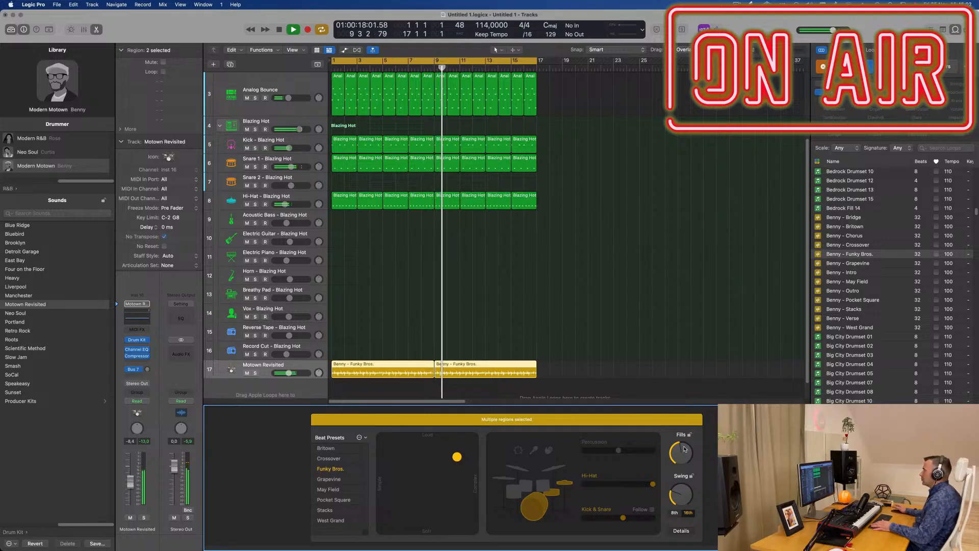
{"action": "left_click", "coordinate": [684, 283]}
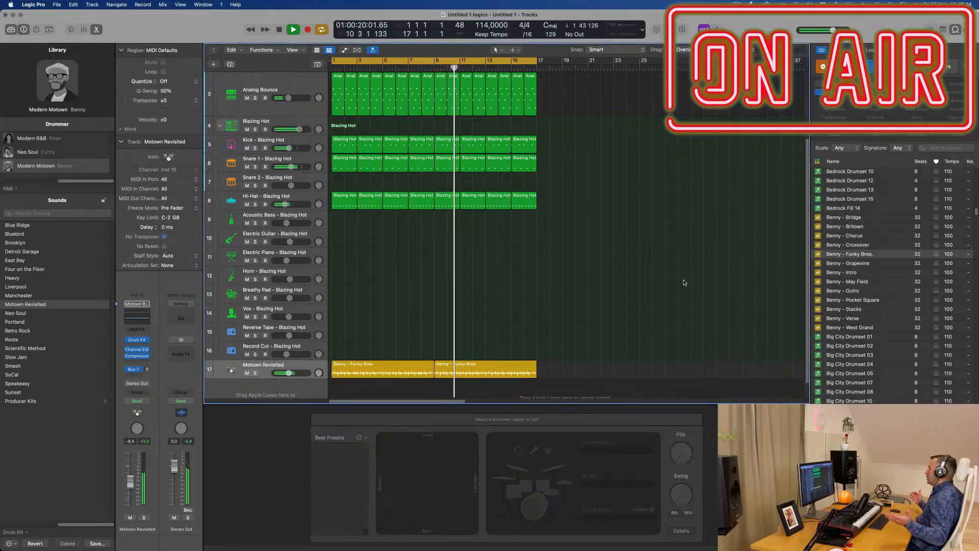
{"action": "scroll", "coordinate": [536, 264], "scroll_direction": "up", "scroll_amount": 5}
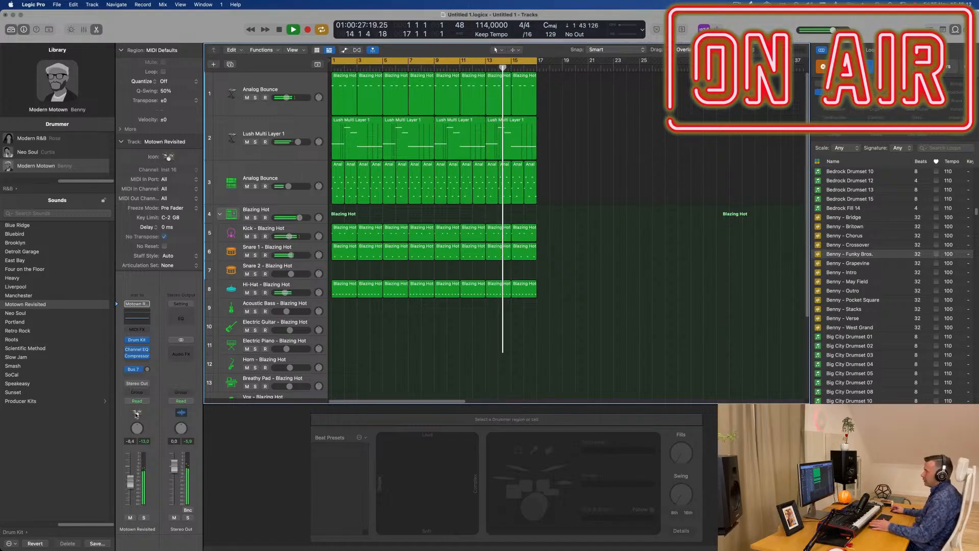
- Duplicate the first Analog Bounce bass track with its Alchemy instrument as an empty track directly below it
{"action": "left_click", "coordinate": [301, 187]}
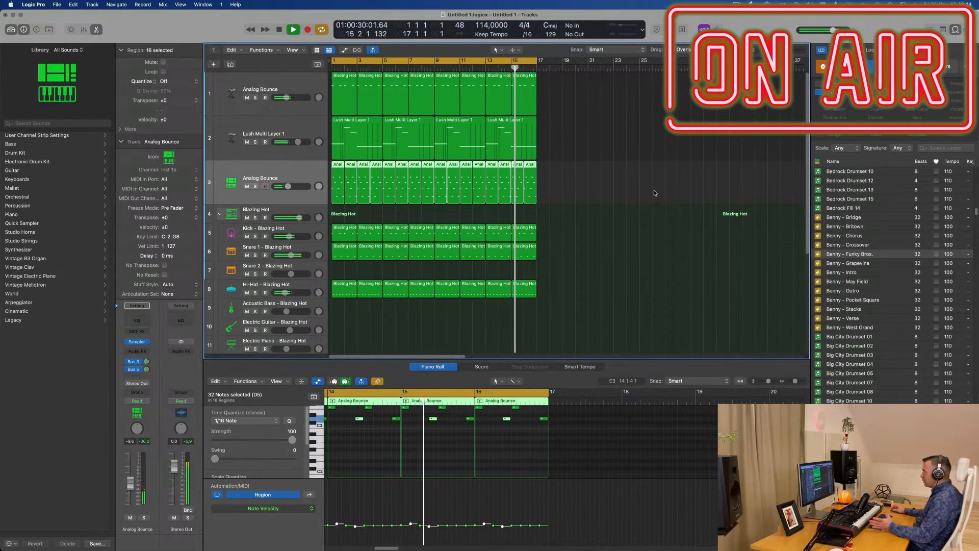
{"action": "left_click", "coordinate": [309, 130]}
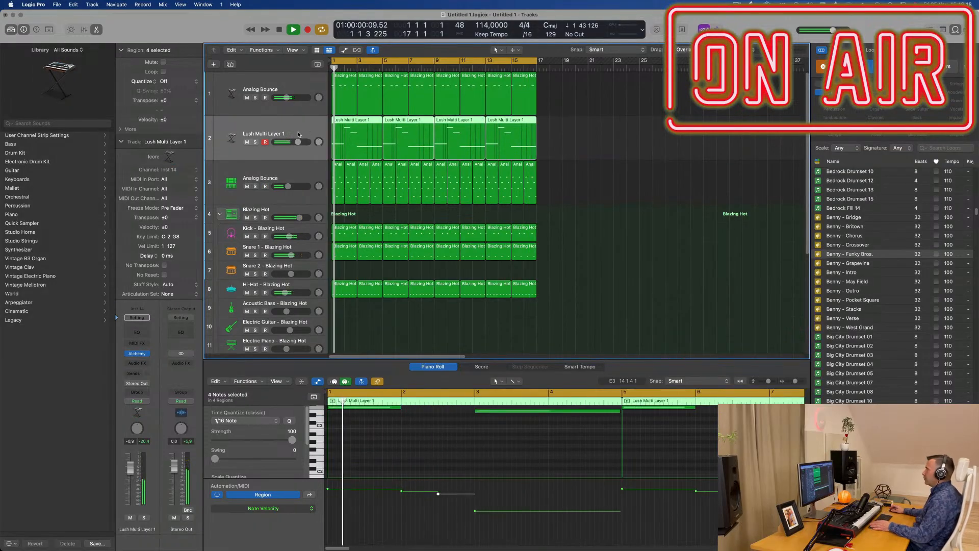
{"action": "left_click", "coordinate": [289, 170]}
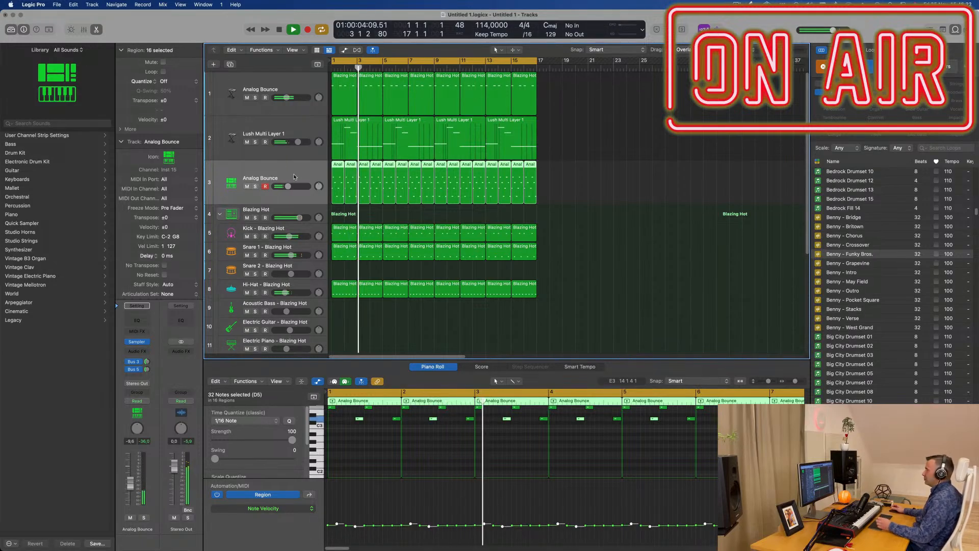
{"action": "left_click", "coordinate": [291, 110]}
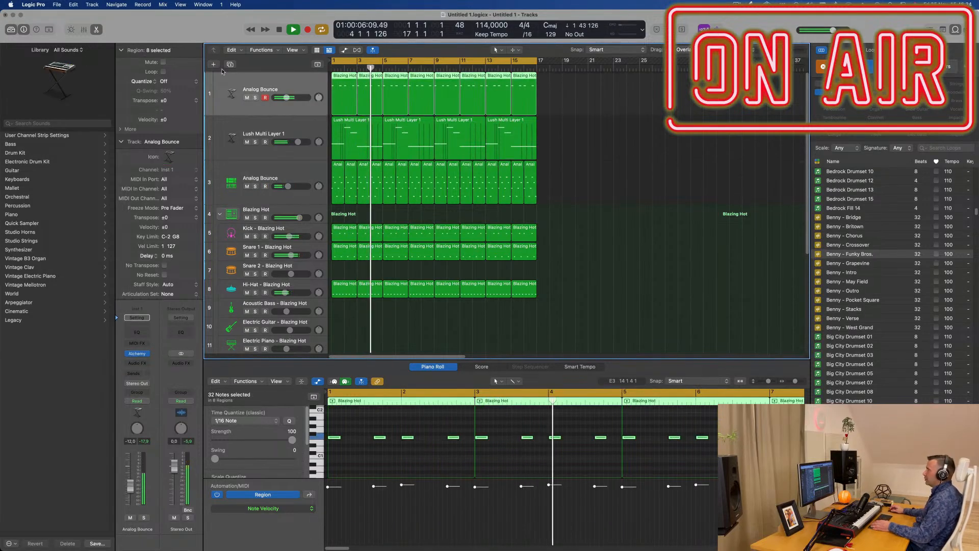
{"action": "key", "text": "super+d"}
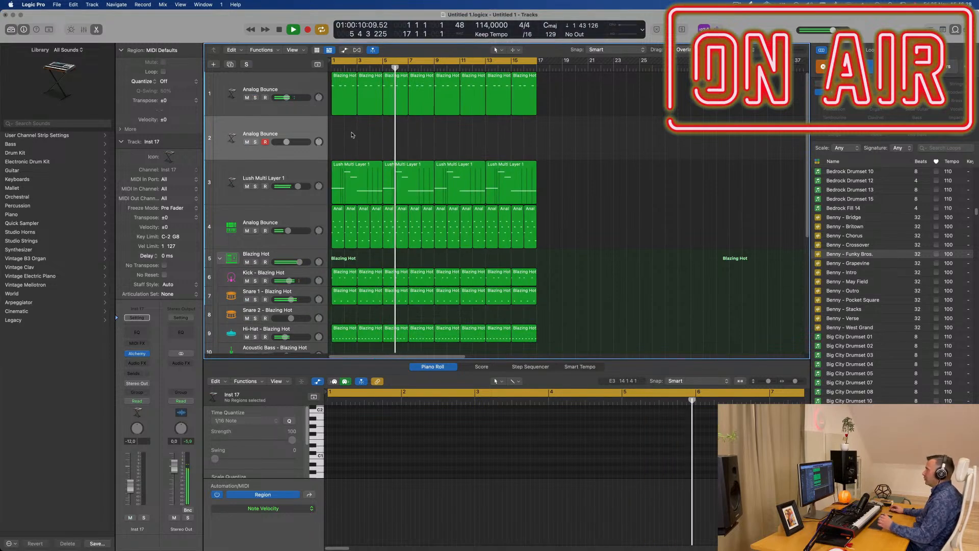
- Move the first Lush Multi Layer 1 region onto the new Analog Bounce track and fill the gap at bar 1 with a copy of the second region
{"action": "left_click", "coordinate": [363, 178]}
{"action": "left_click_drag", "start_coordinate": [364, 178], "coordinate": [363, 134]}
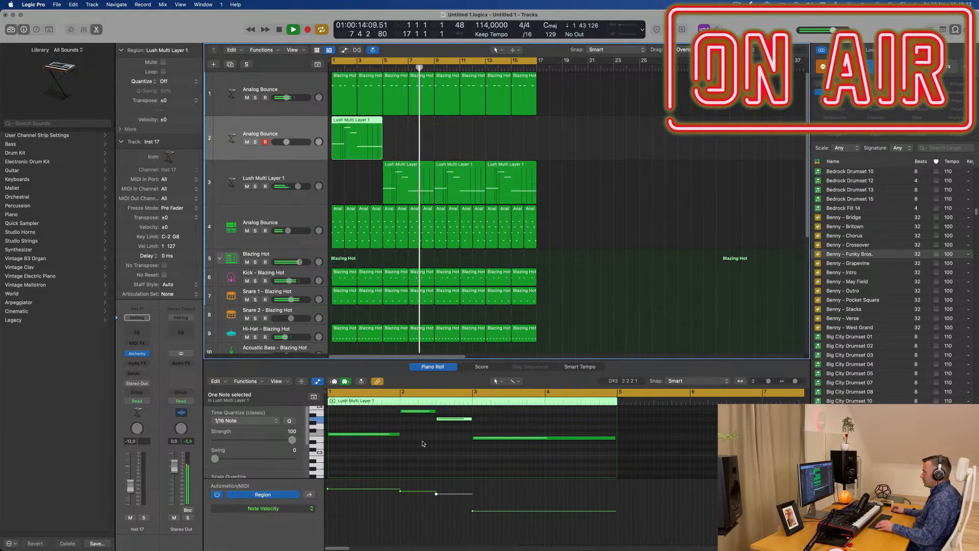
{"action": "key", "text": "super+a"}
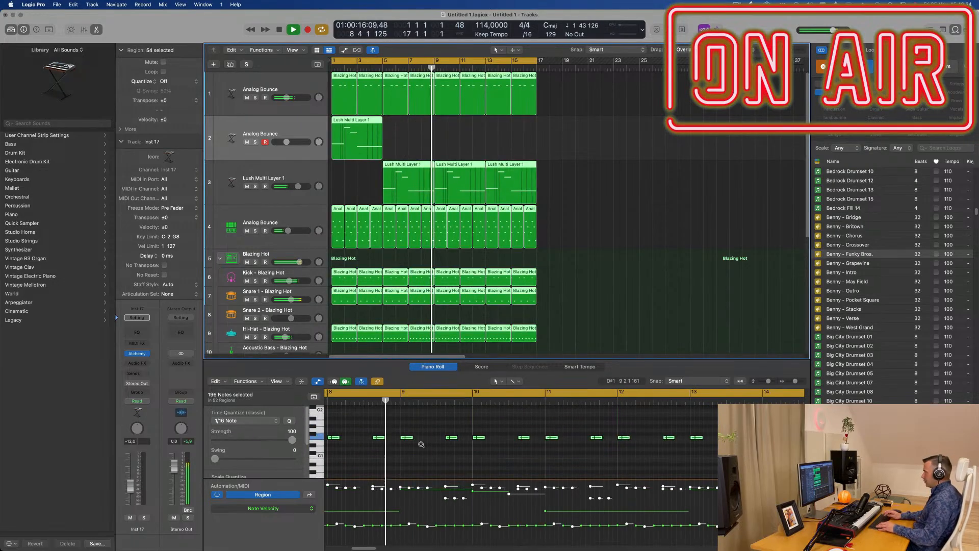
{"action": "left_click", "coordinate": [589, 235]}
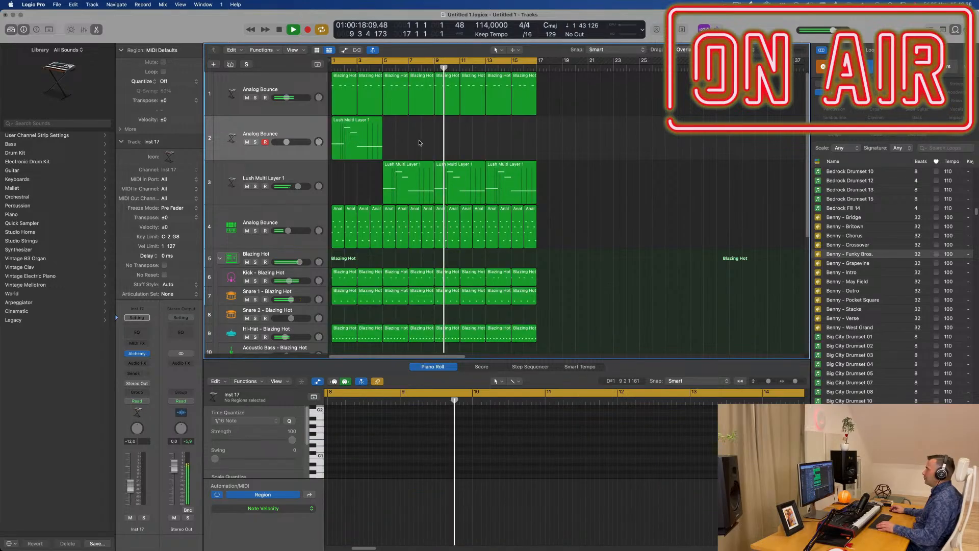
{"action": "left_click_drag", "start_coordinate": [408, 175], "coordinate": [357, 174]}
{"action": "left_click", "coordinate": [387, 445]}
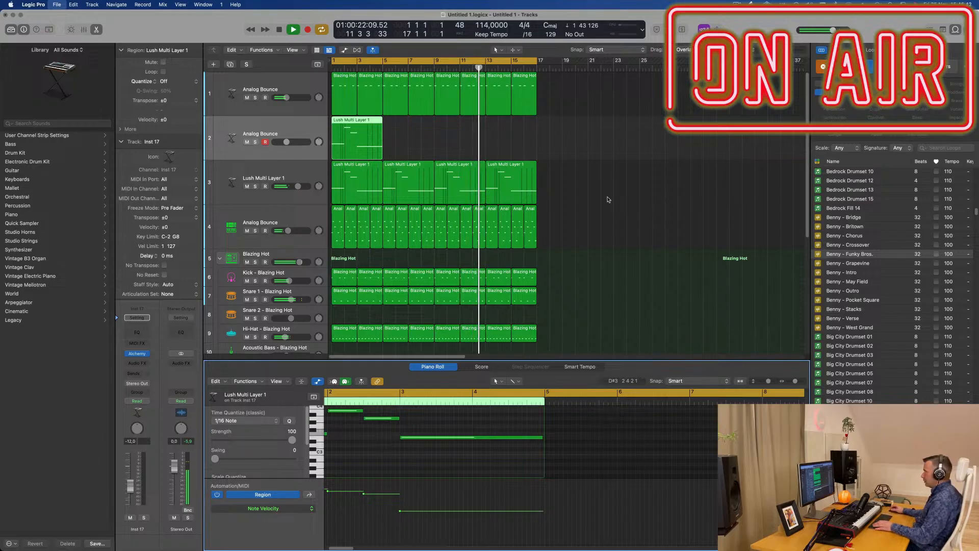
- Transpose all four notes of the Lush Multi Layer 1 region on the new track down by octaves and play it from the start
{"action": "key", "text": "super+s"}
{"action": "key", "text": "Escape"}
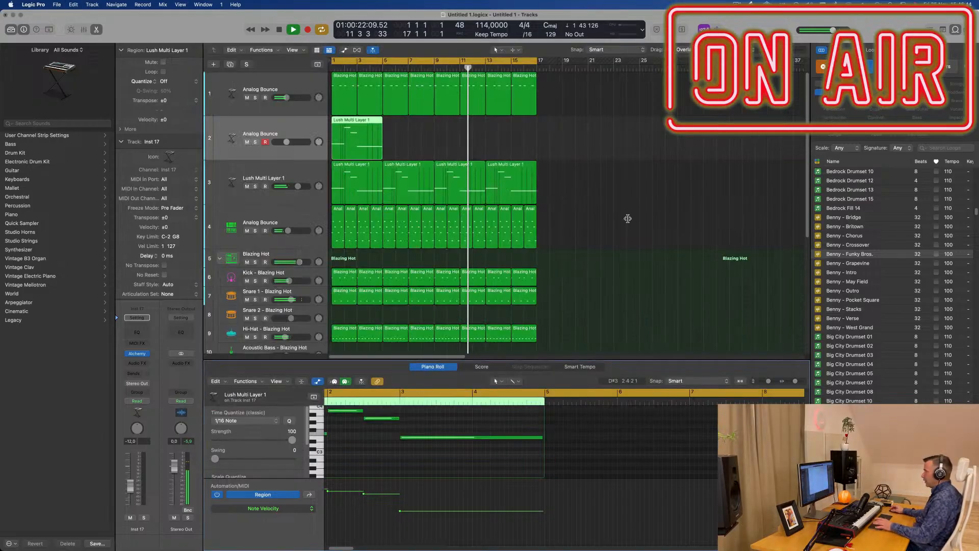
{"action": "key", "text": "Return"}
{"action": "key", "text": "space"}
{"action": "left_click", "coordinate": [406, 458]}
{"action": "key", "text": "super+a"}
{"action": "key", "text": "alt+shift+Down"}
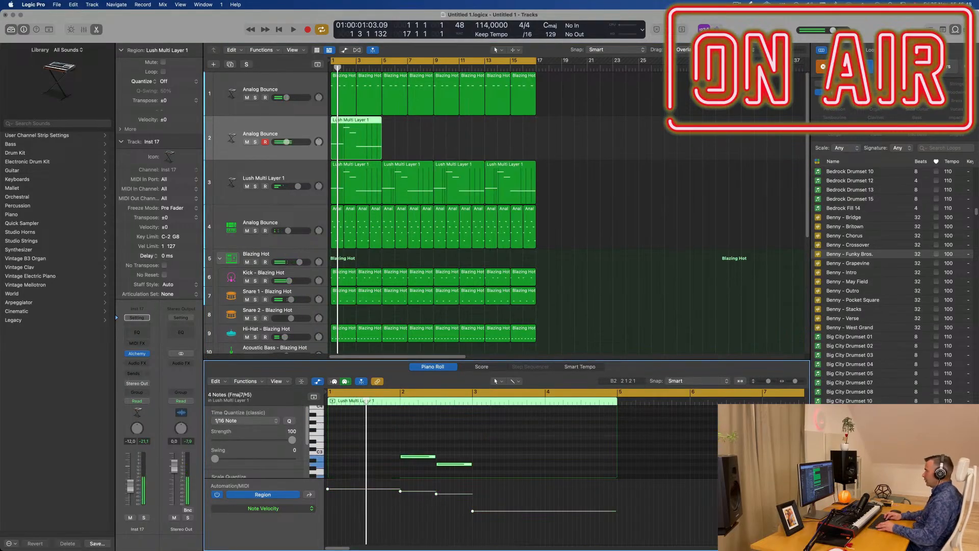
{"action": "key", "text": "space"}
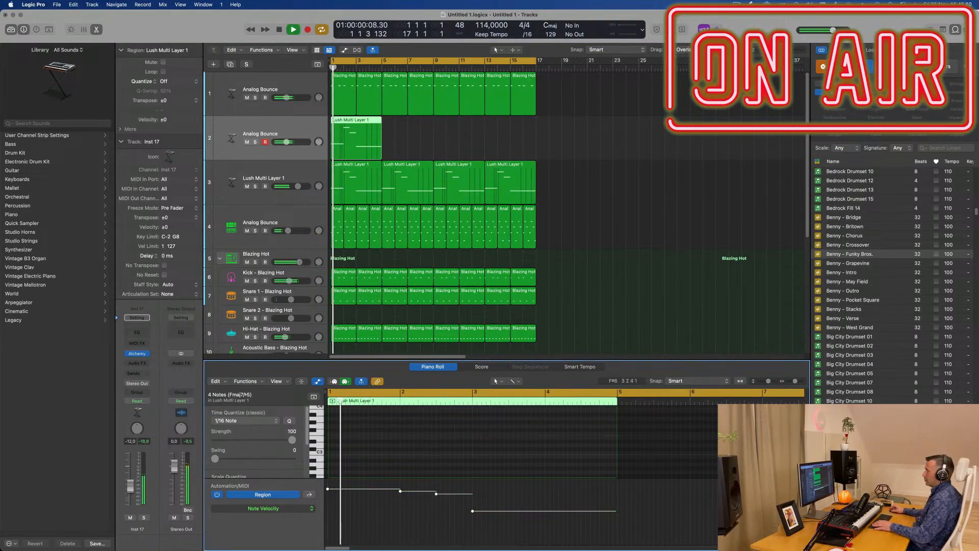
{"action": "scroll", "coordinate": [601, 284], "scroll_direction": "down", "scroll_amount": 5}
{"action": "key", "text": "Return"}
{"action": "scroll", "coordinate": [510, 204], "scroll_direction": "up", "scroll_amount": 5}
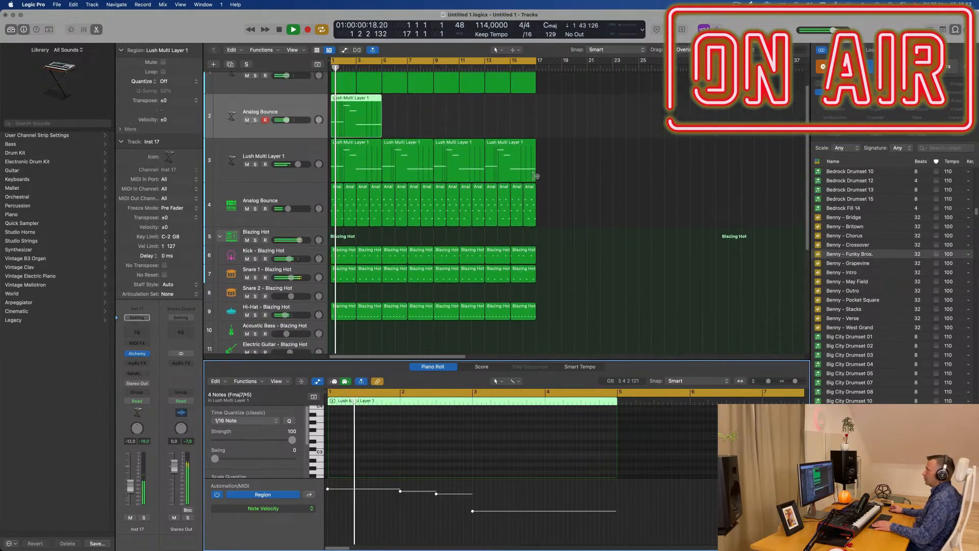
{"action": "key", "text": "Return"}
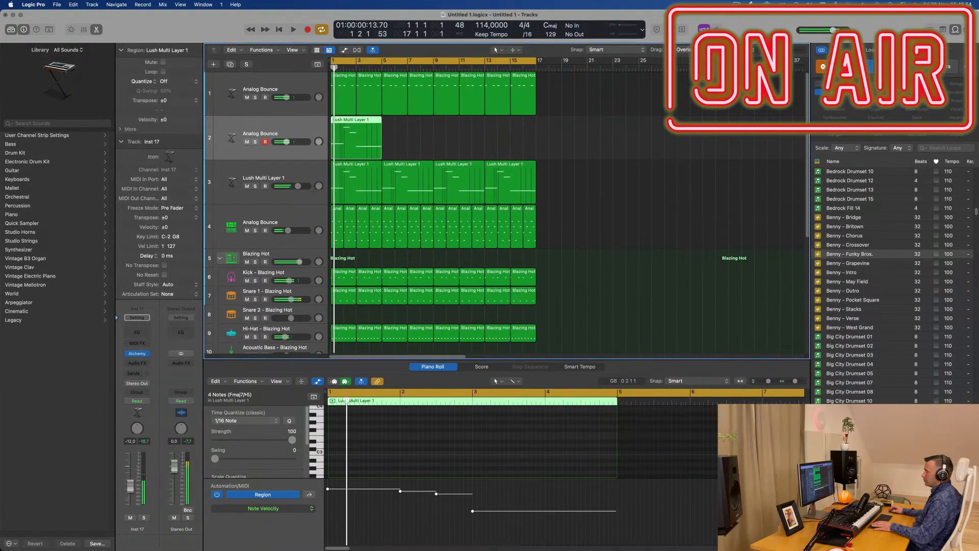
- Add the Arpeggiator MIDI effect to the new Analog Bounce track with its Factory Default preset and close its window
{"action": "left_click", "coordinate": [143, 344]}
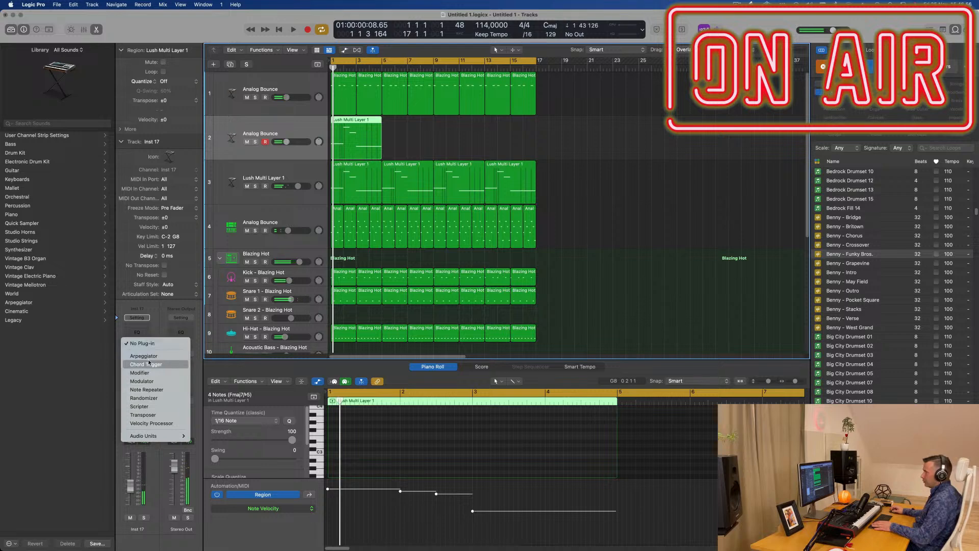
{"action": "left_click", "coordinate": [150, 355]}
{"action": "key", "text": "space"}
{"action": "left_click_drag", "start_coordinate": [487, 123], "coordinate": [706, 172]}
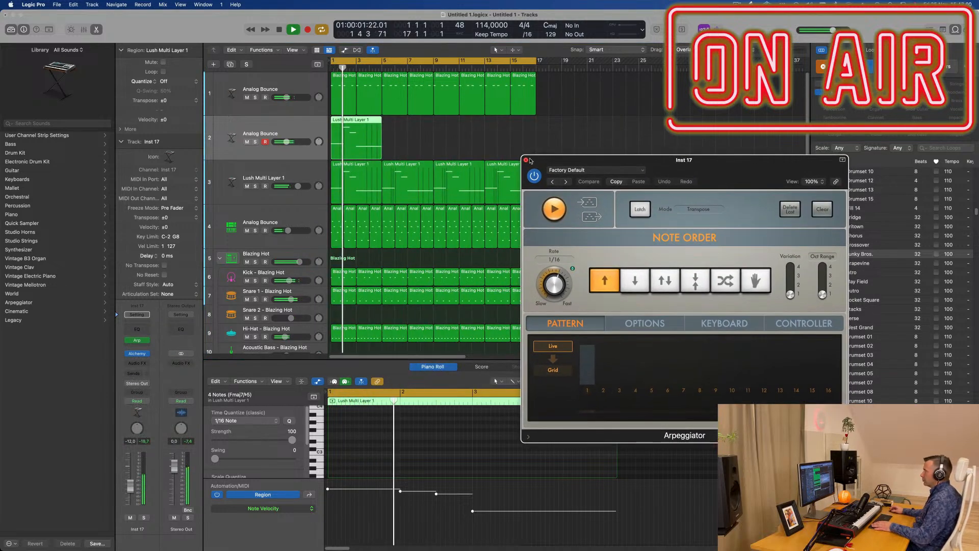
{"action": "left_click", "coordinate": [526, 157]}
- Repeat the arpeggiated region on the new Analog Bounce track three times so it reaches bar 17
{"action": "left_click", "coordinate": [437, 151]}
{"action": "left_click", "coordinate": [373, 144]}
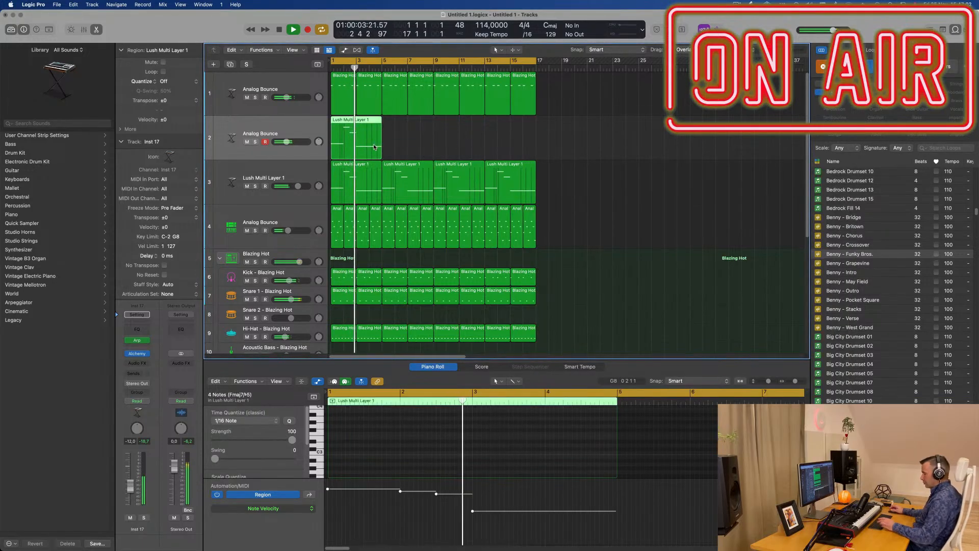
{"action": "key", "text": "super+r"}
{"action": "key", "text": "super+r"}
{"action": "key", "text": "super+r"}
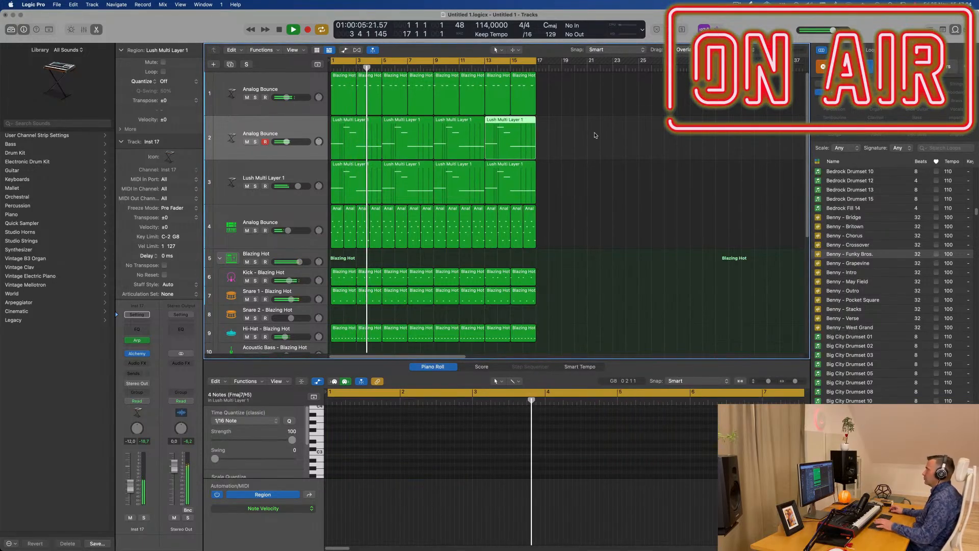
- Open Alchemy on the new Analog Bounce track and audition Aggressive Punch, Trashy Thin and Dirty Punch before returning to Sub Click
{"action": "left_click", "coordinate": [296, 126]}
{"action": "key", "text": "space"}
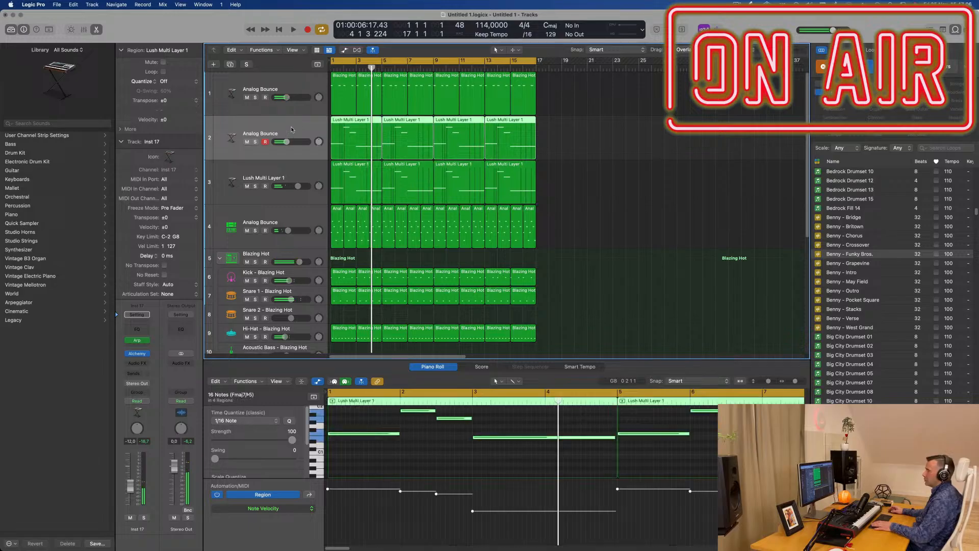
{"action": "left_click", "coordinate": [136, 353]}
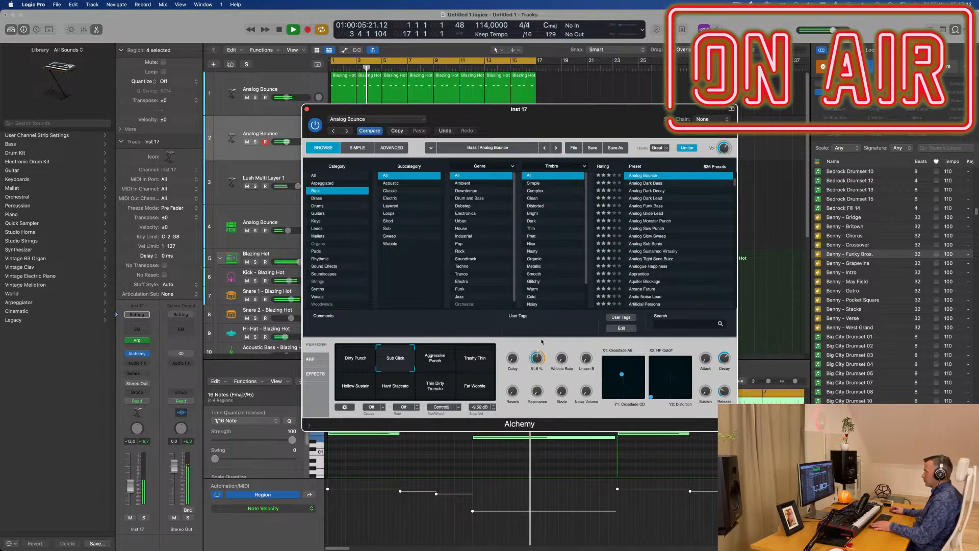
{"action": "left_click", "coordinate": [429, 365]}
{"action": "left_click", "coordinate": [469, 364]}
{"action": "left_click", "coordinate": [356, 365]}
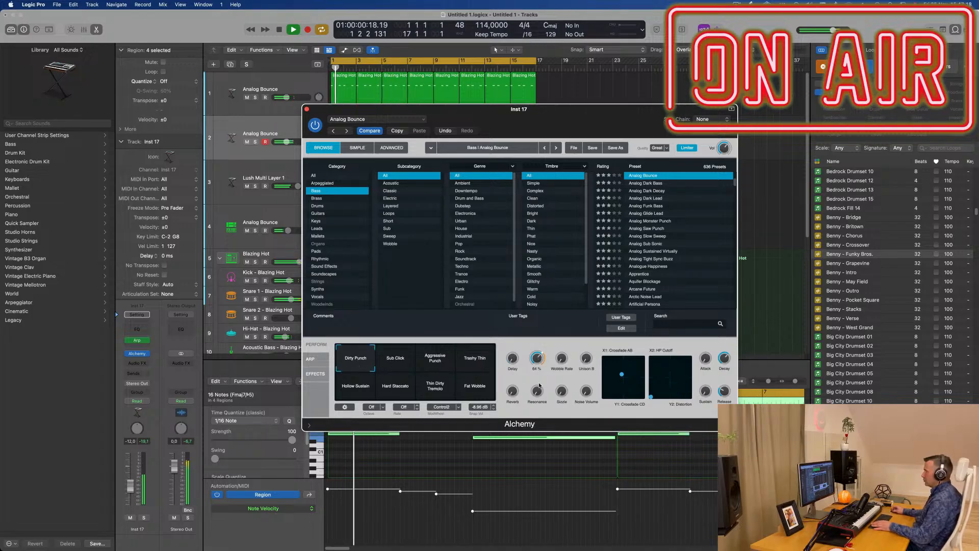
{"action": "left_click", "coordinate": [403, 363]}
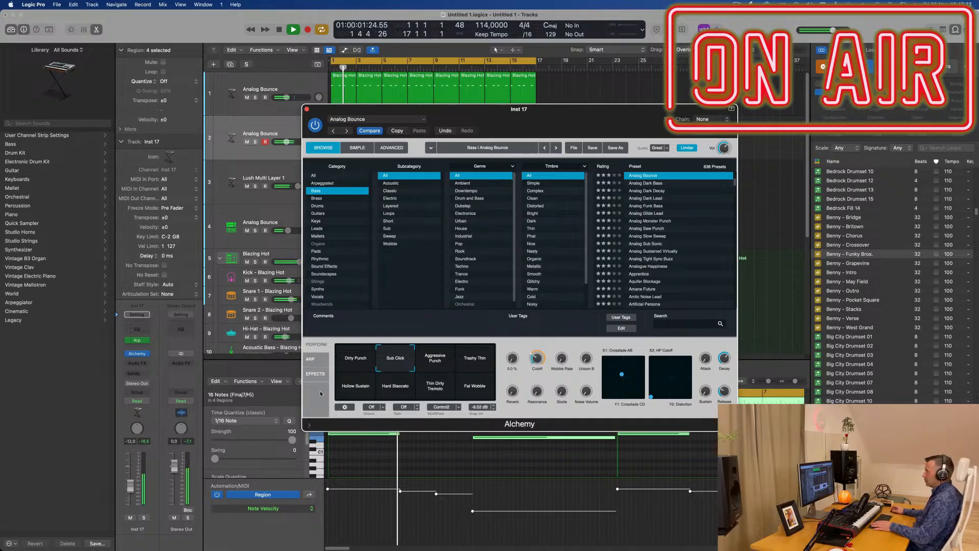
- Close the Alchemy window, then select all regions and repeat them three times so the arrangement runs to bar 65
{"action": "left_click", "coordinate": [312, 104]}
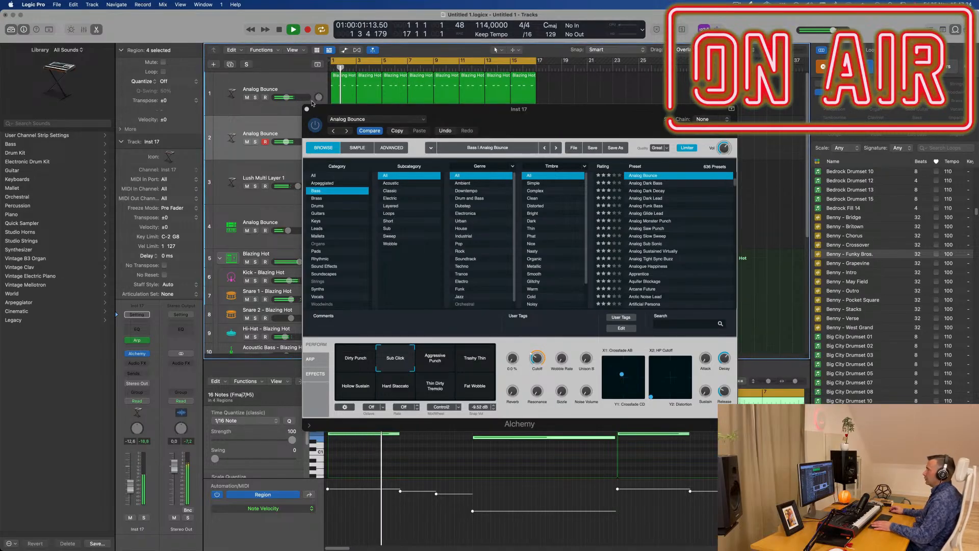
{"action": "left_click", "coordinate": [307, 109]}
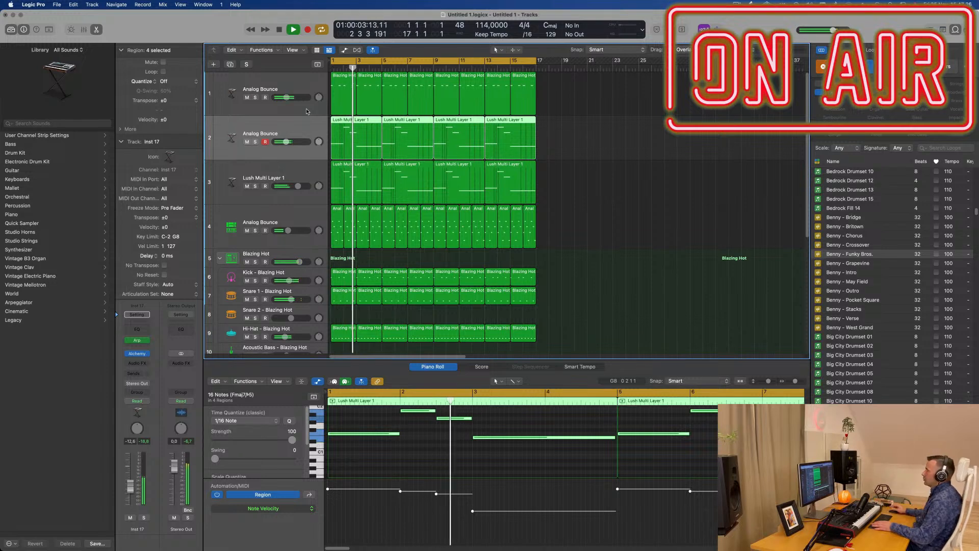
{"action": "scroll", "coordinate": [600, 239], "scroll_direction": "down", "scroll_amount": 4}
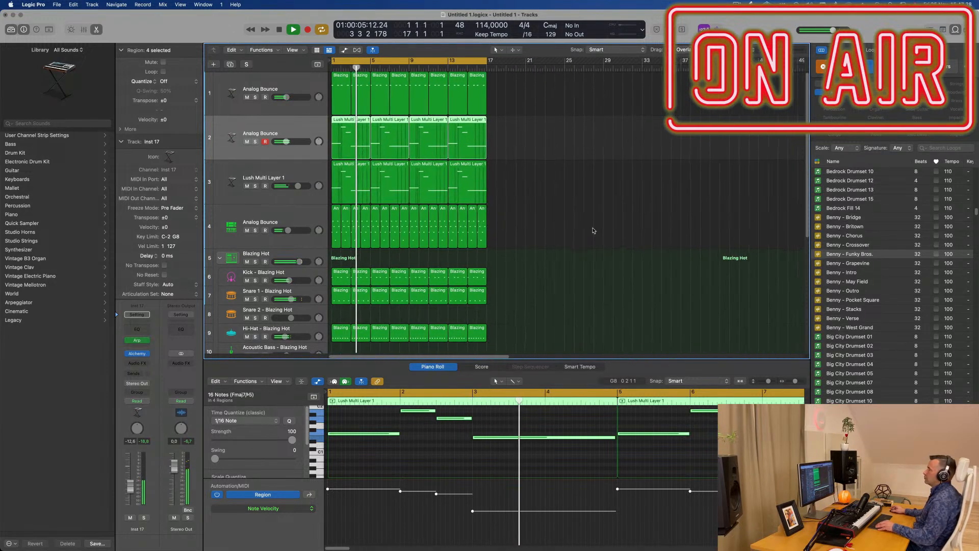
{"action": "left_click", "coordinate": [583, 221]}
{"action": "scroll", "coordinate": [585, 220], "scroll_direction": "up", "scroll_amount": 2}
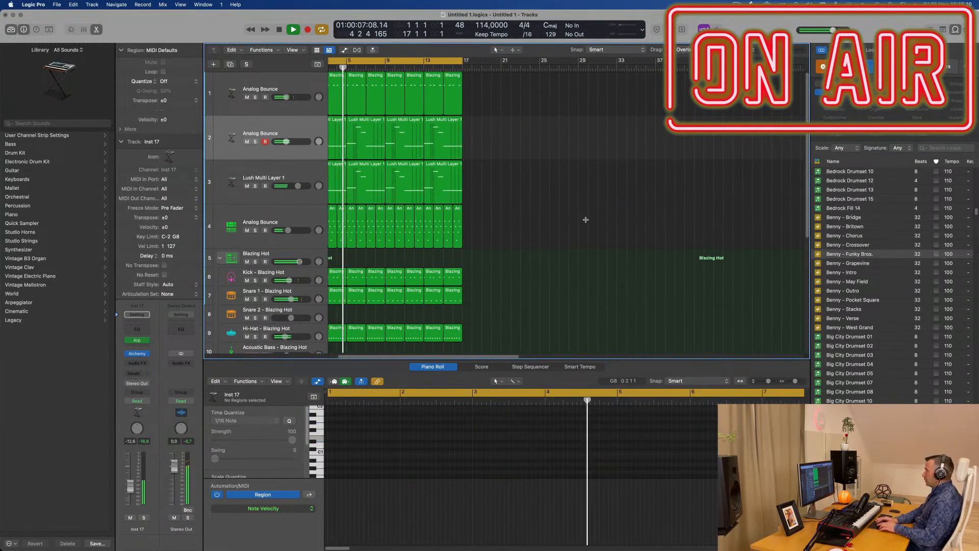
{"action": "key", "text": "super+a"}
{"action": "key", "text": "super+r"}
{"action": "key", "text": "super+r"}
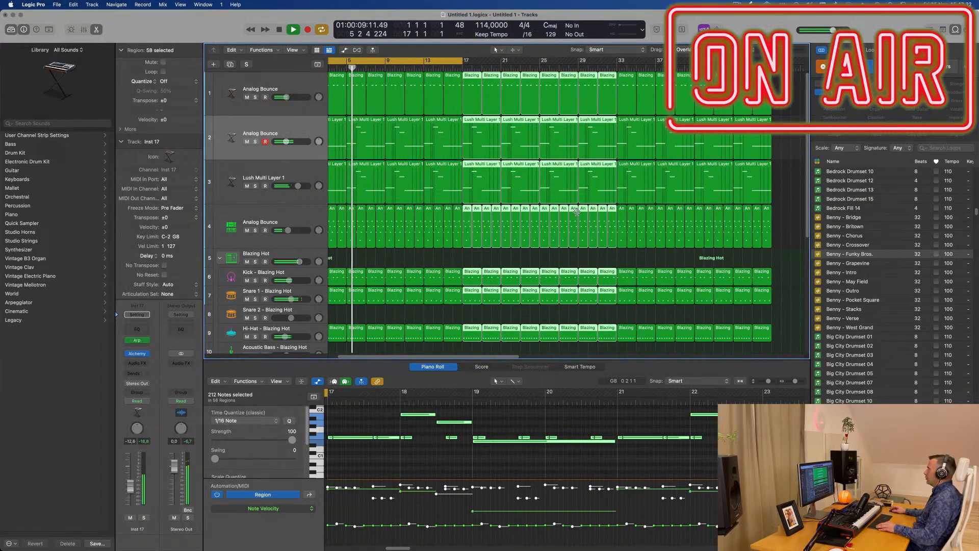
{"action": "scroll", "coordinate": [576, 212], "scroll_direction": "down", "scroll_amount": 3}
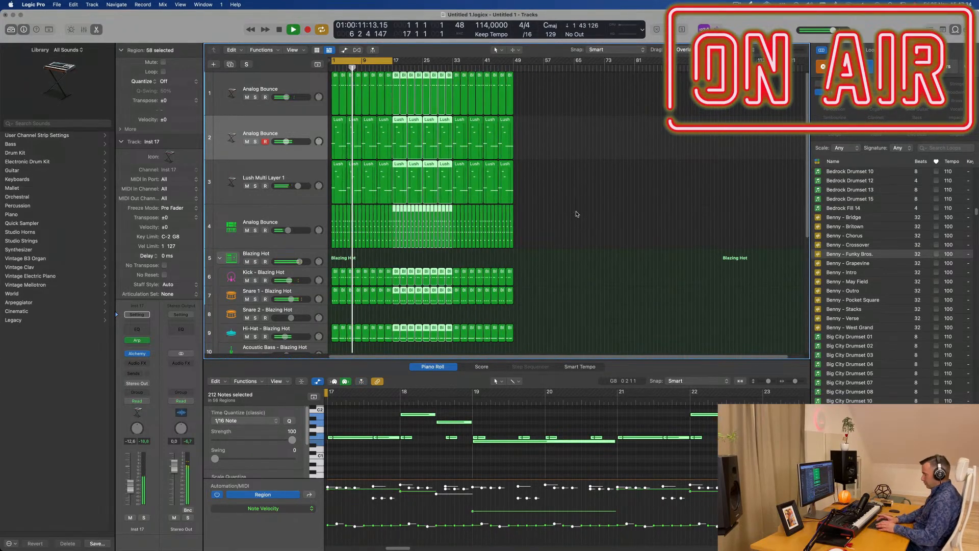
{"action": "key", "text": "super+r"}
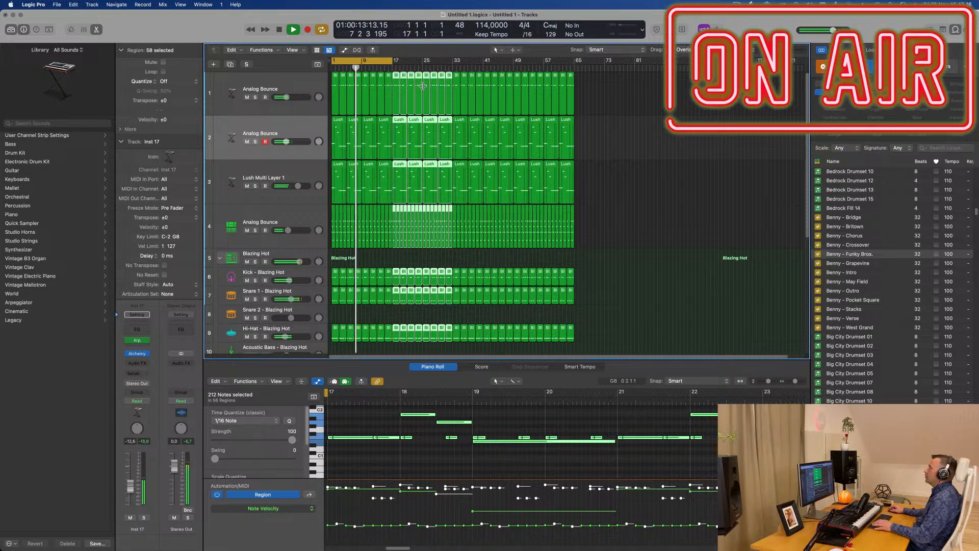
- Extend the cycle range to bar 65 so that it spans the whole repeated arrangement
{"action": "left_click_drag", "start_coordinate": [392, 60], "coordinate": [573, 61]}
{"action": "left_click", "coordinate": [629, 144]}
{"action": "key", "text": "z"}
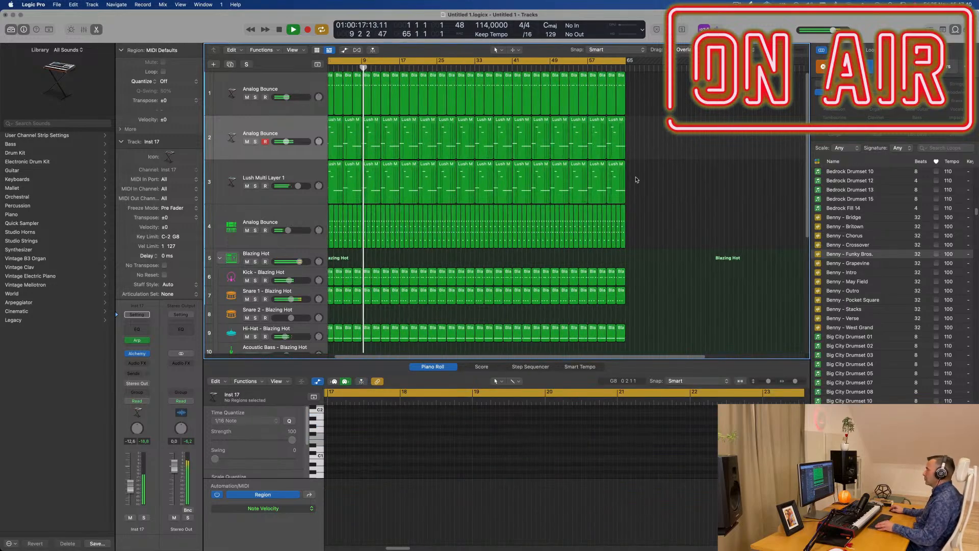
{"action": "key", "text": "super+Right"}
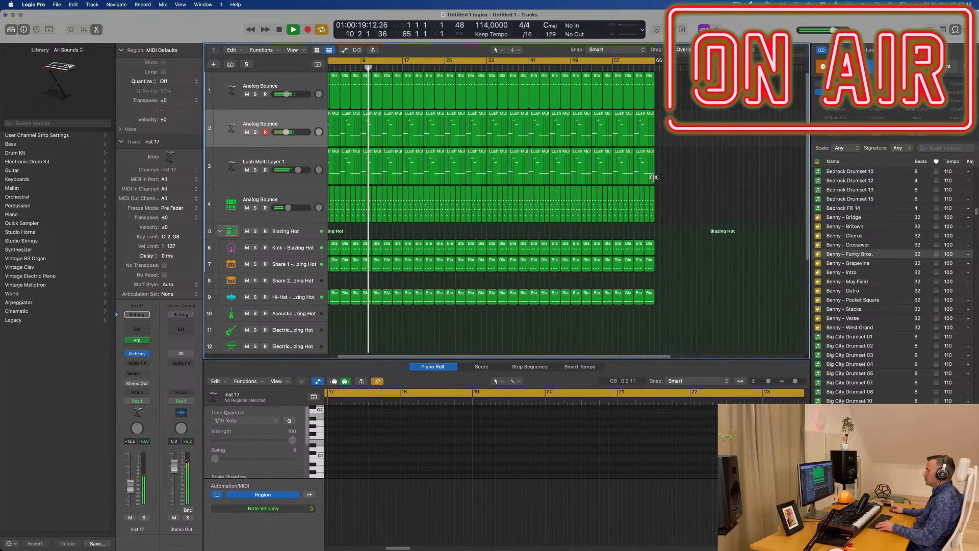
{"action": "key", "text": "super+Left"}
{"action": "key", "text": "super+Left"}
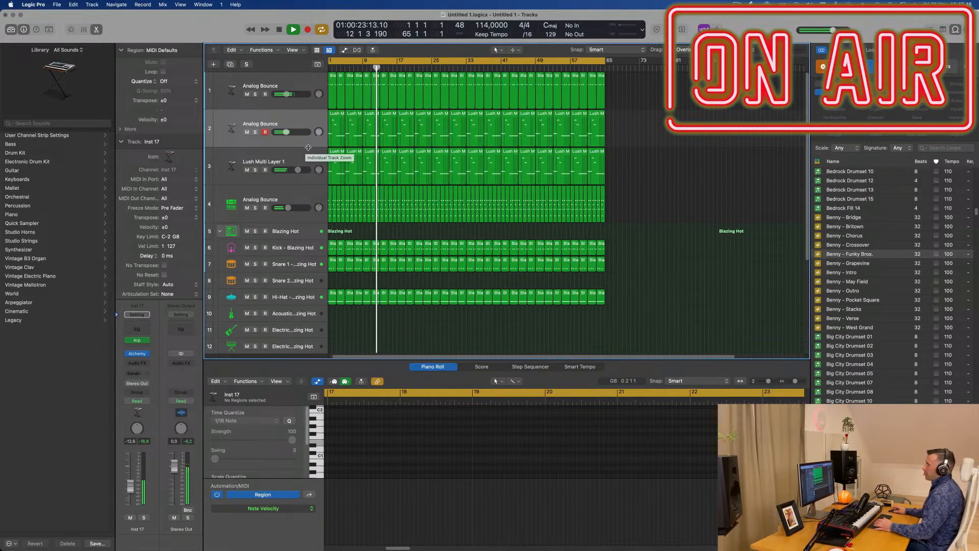
- Audition the Reverse Tape, Record Cut and Breathy Pad tracks inside the Blazing Hot stack
{"action": "scroll", "coordinate": [293, 284], "scroll_direction": "down", "scroll_amount": 6}
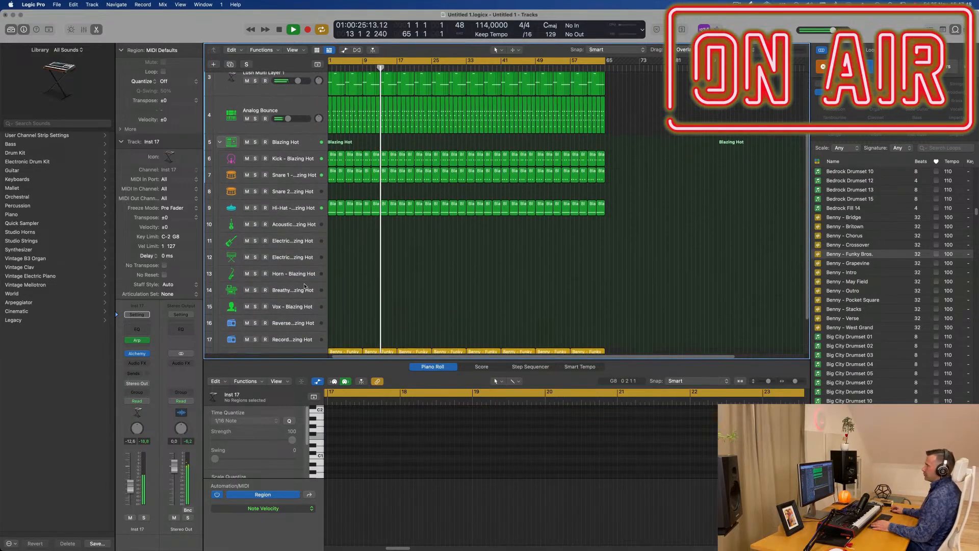
{"action": "left_click", "coordinate": [296, 315]}
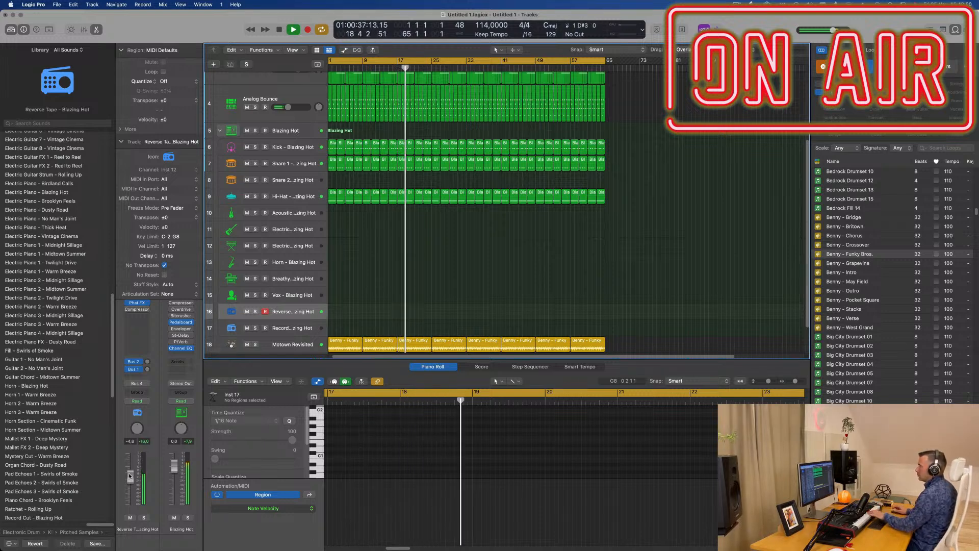
{"action": "left_click", "coordinate": [298, 330]}
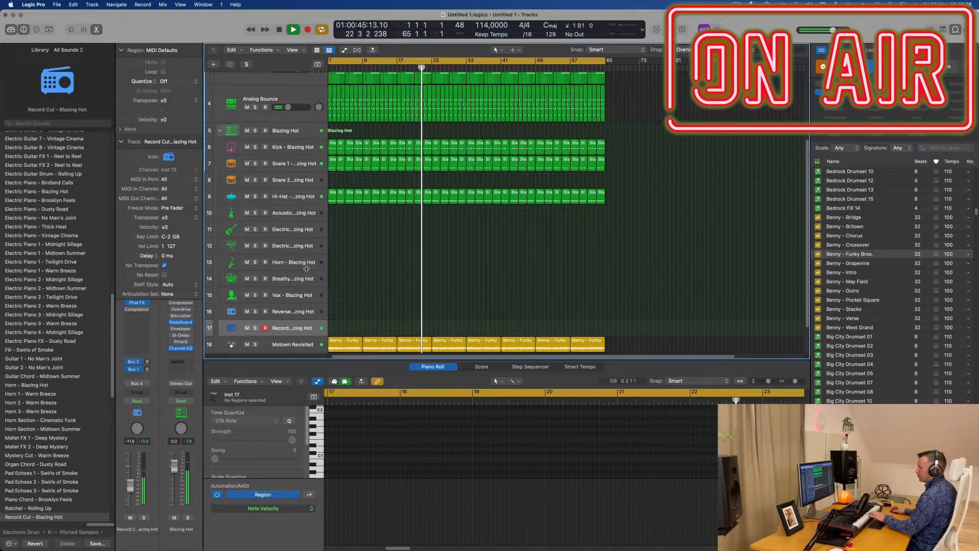
{"action": "left_click", "coordinate": [294, 284]}
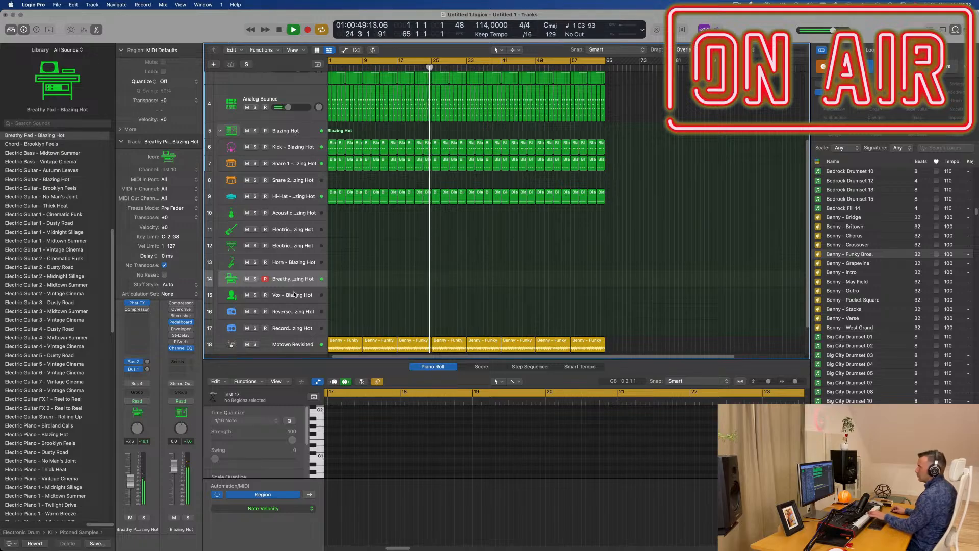
- Lower the Vox track's volume to -12.4 dB, raise its Bus 1 and Bus 2 sends, and audition the Acoustic Bass track
{"action": "left_click", "coordinate": [294, 295]}
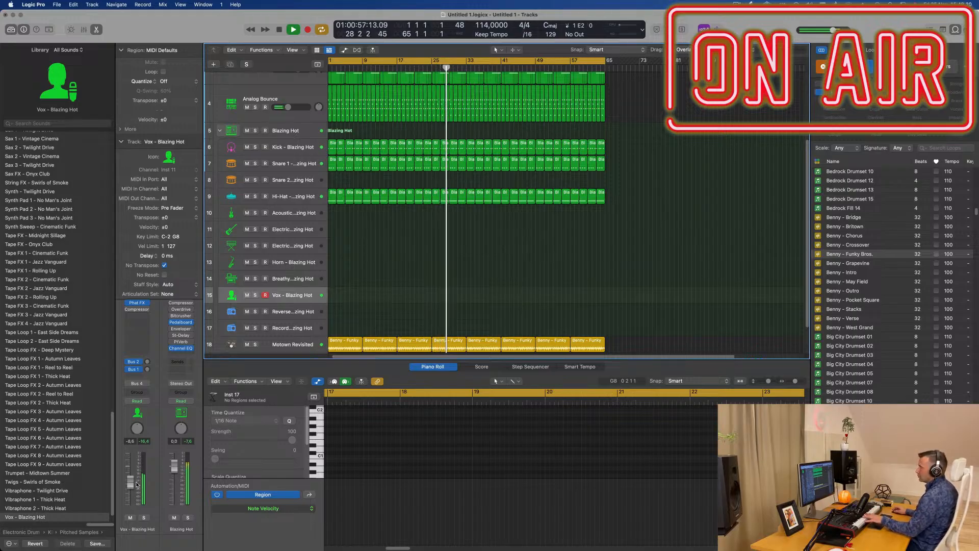
{"action": "left_click", "coordinate": [148, 363]}
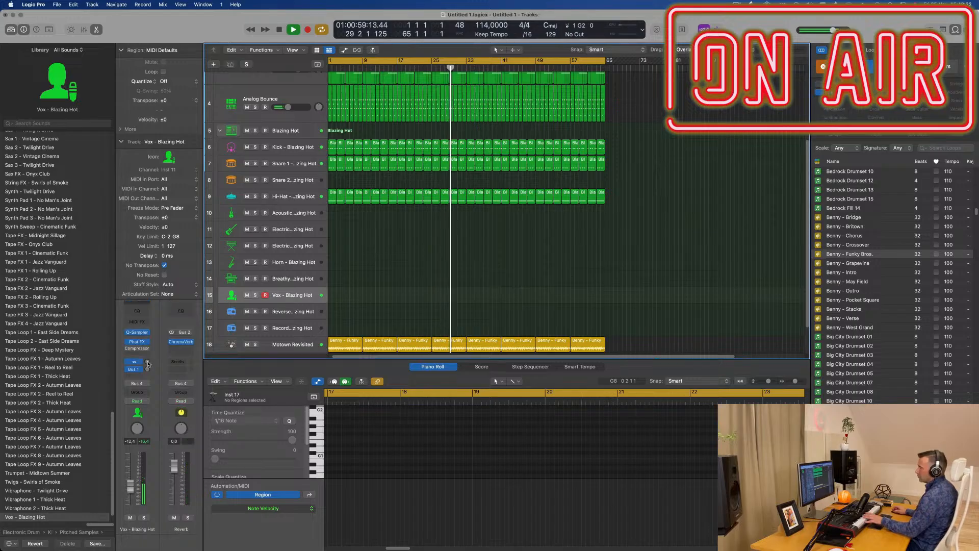
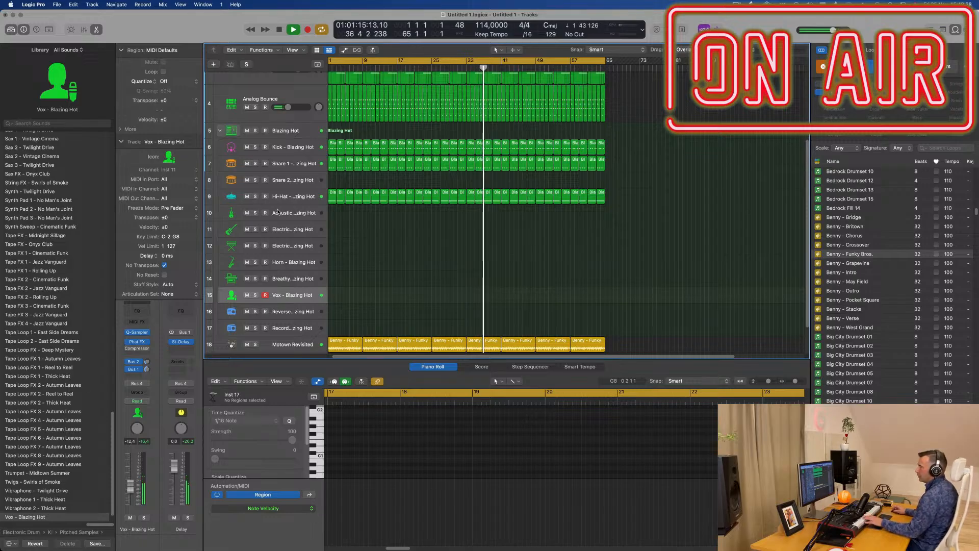
{"action": "left_click", "coordinate": [294, 215]}
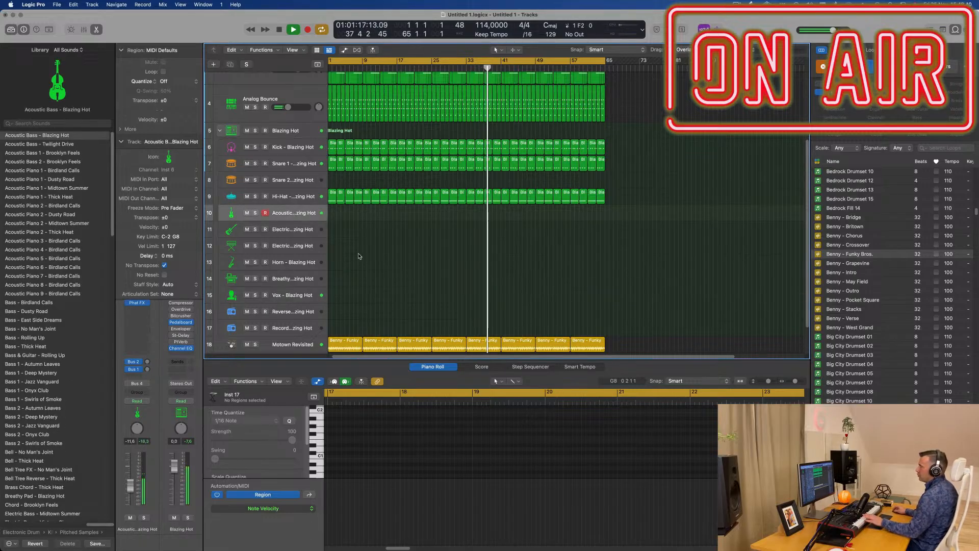
- Collapse the Blazing Hot track stack and slightly raise the volume of the Analog Bounce track directly above it
{"action": "scroll", "coordinate": [389, 273], "scroll_direction": "up", "scroll_amount": 2}
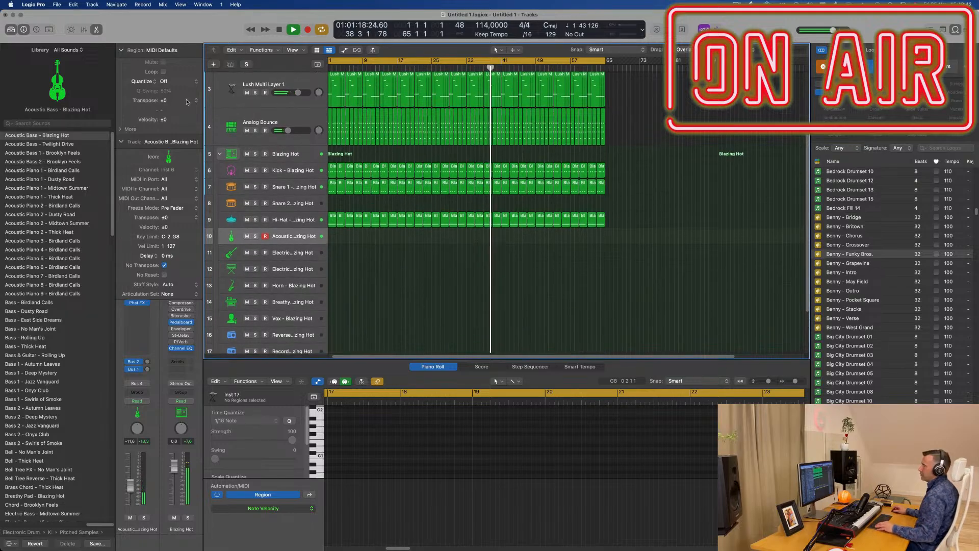
{"action": "left_click", "coordinate": [220, 156]}
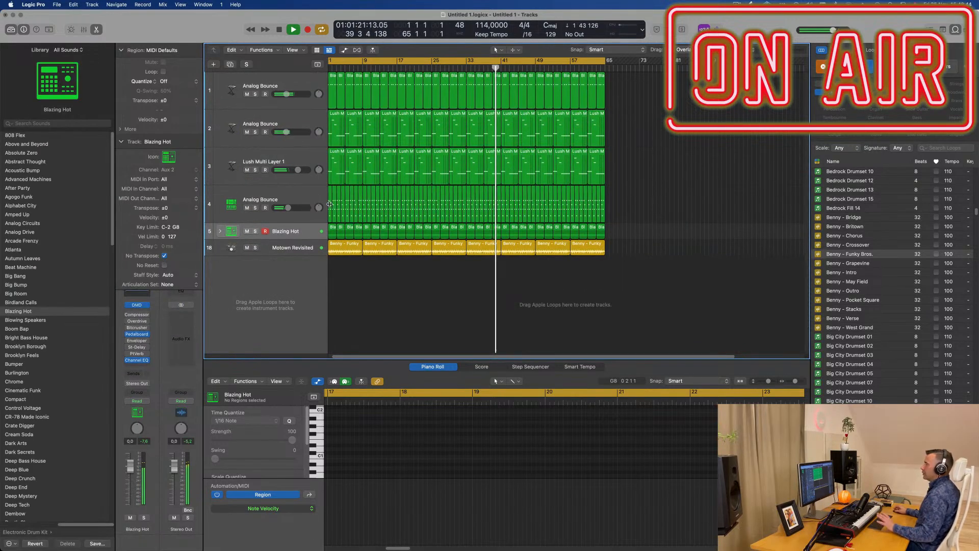
{"action": "left_click", "coordinate": [305, 192]}
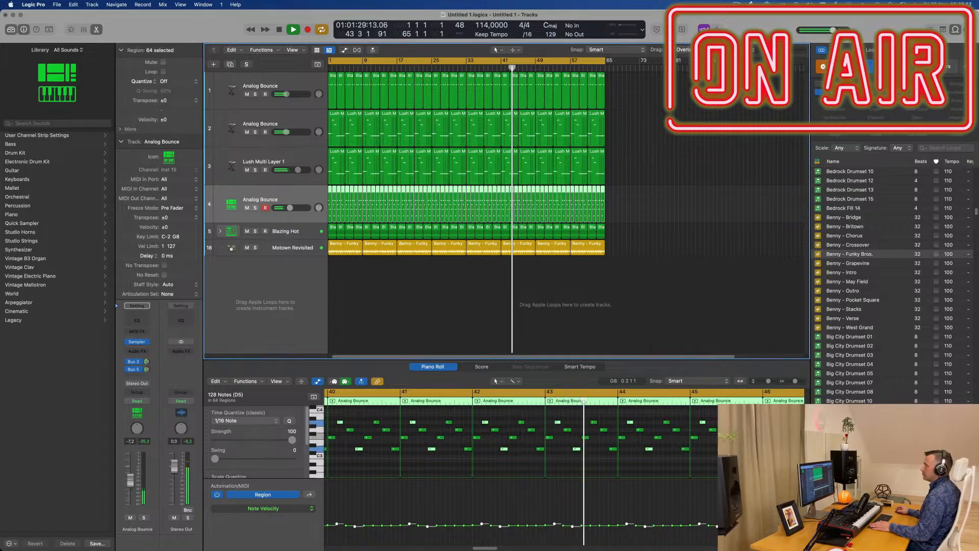
{"action": "left_click", "coordinate": [302, 159]}
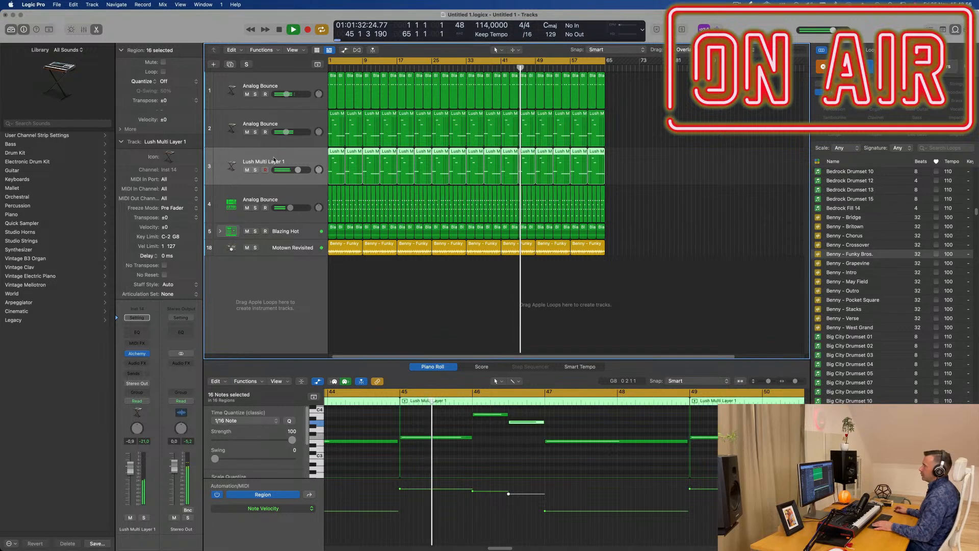
{"action": "left_click", "coordinate": [230, 66]}
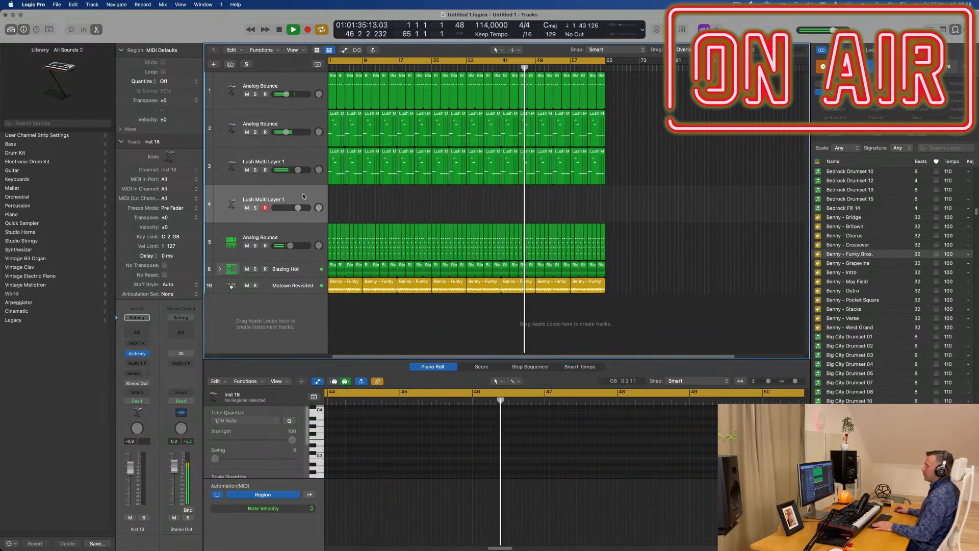
{"action": "key", "text": "super+z"}
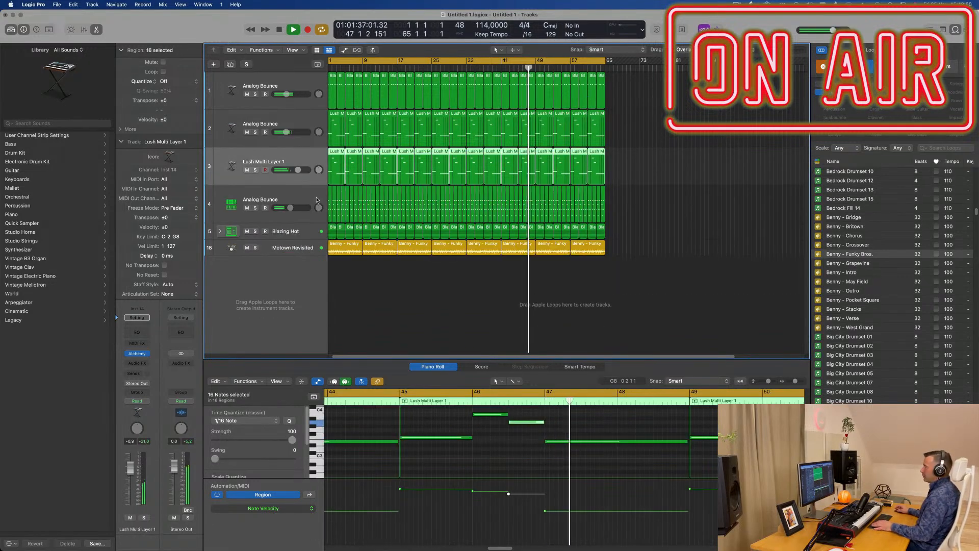
- Duplicate the Analog Bounce track above the Blazing Hot stack and browse the processed piano patches for the copy
{"action": "left_click", "coordinate": [217, 207]}
{"action": "key", "text": "super+d"}
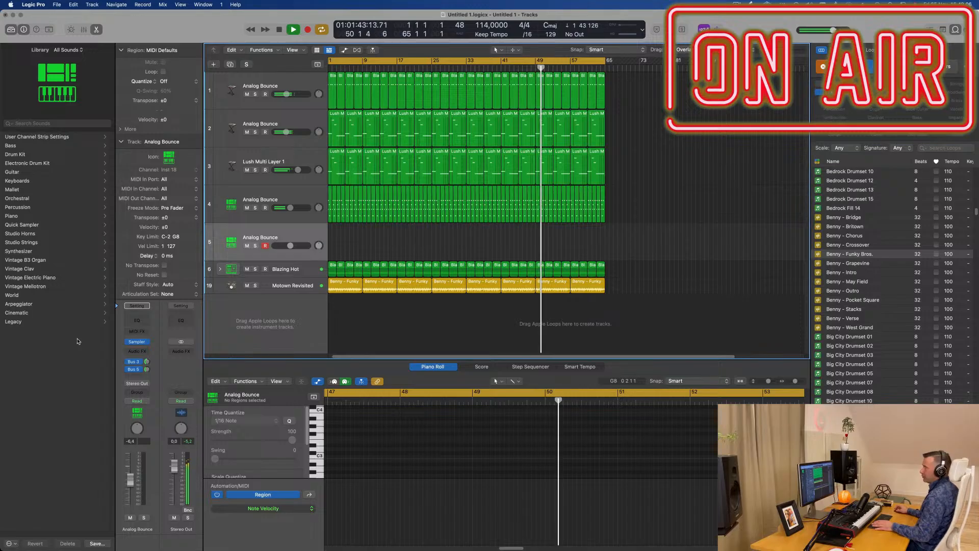
{"action": "left_click", "coordinate": [14, 214]}
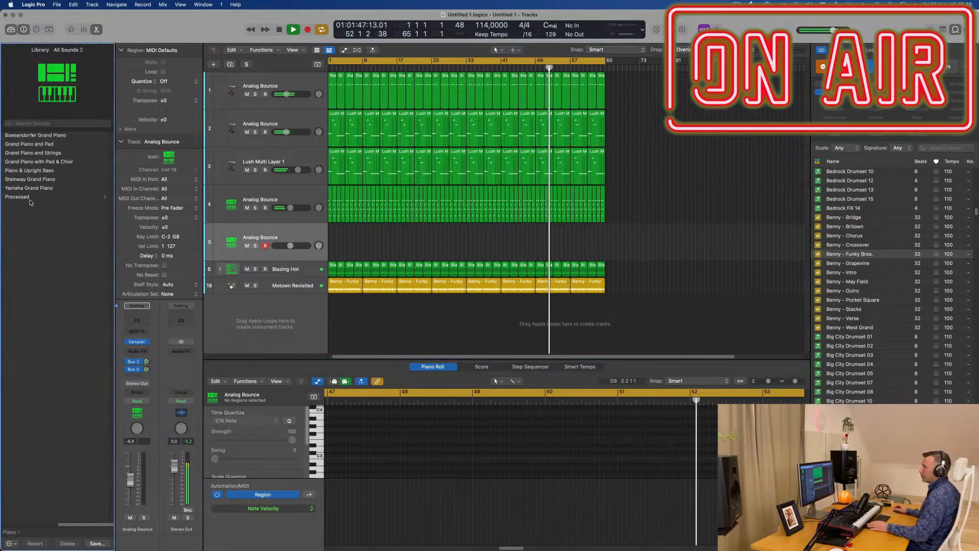
{"action": "left_click", "coordinate": [39, 198]}
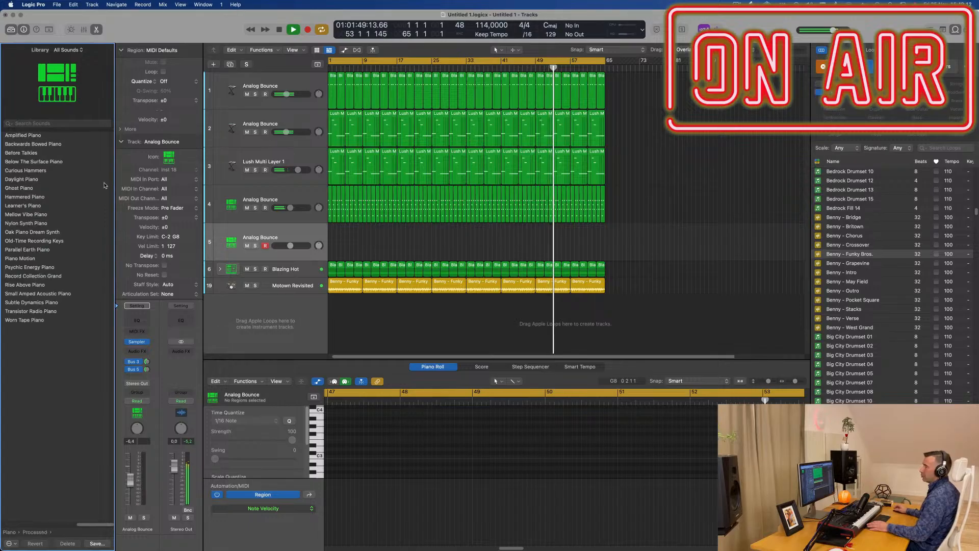
- Load the Nylon Synth Piano patch on the duplicated track and add a Bus 3 send at about -13 dB
{"action": "left_click", "coordinate": [37, 224]}
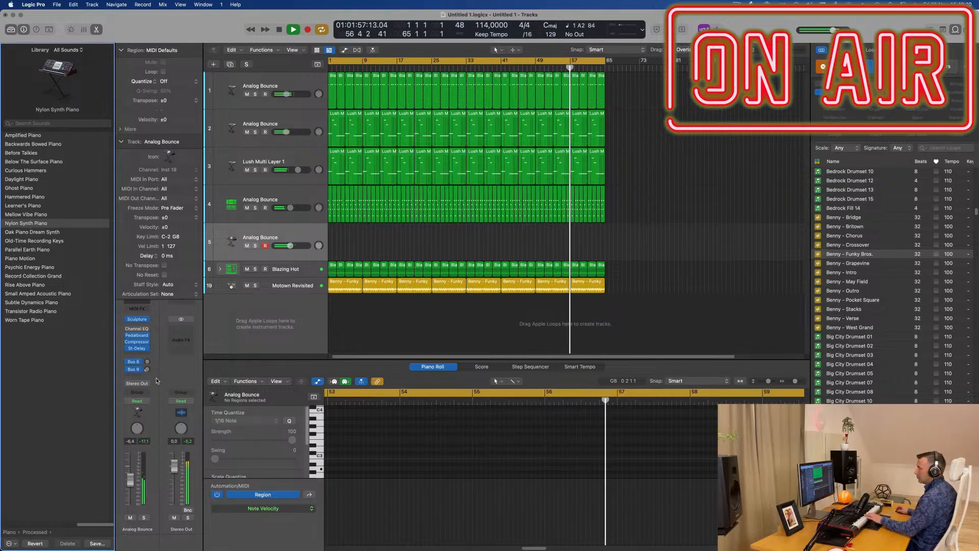
{"action": "left_click", "coordinate": [140, 376]}
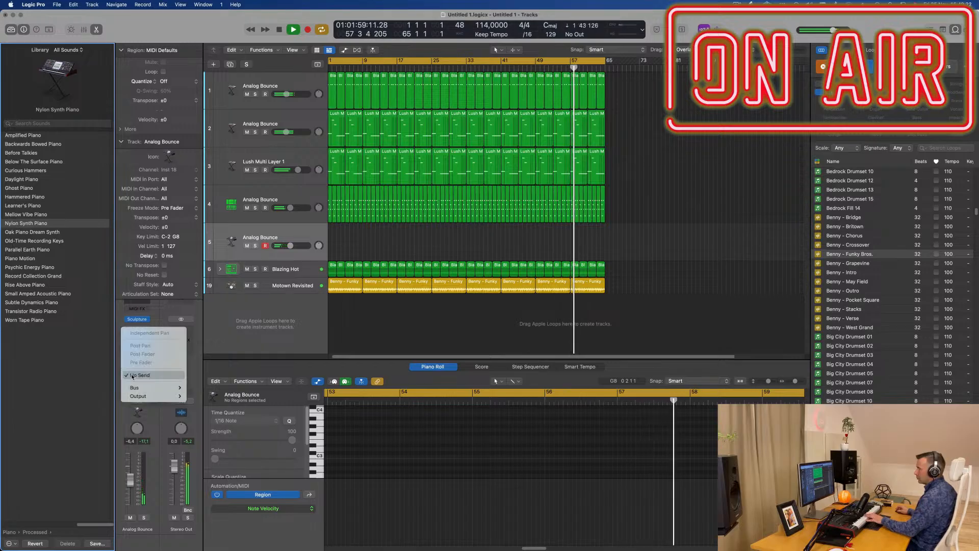
{"action": "mouse_move", "coordinate": [153, 387]}
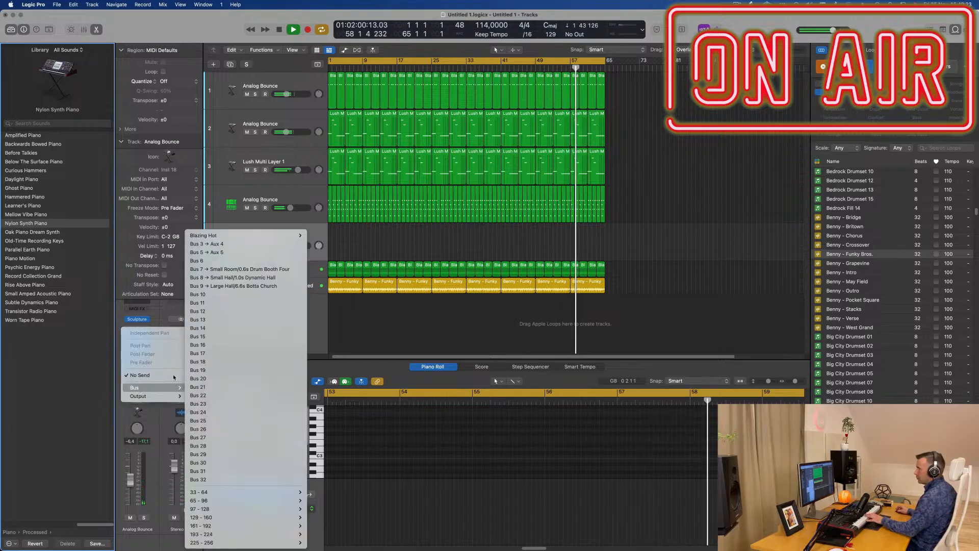
{"action": "left_click", "coordinate": [240, 243]}
{"action": "left_click_drag", "start_coordinate": [148, 369], "coordinate": [152, 345]}
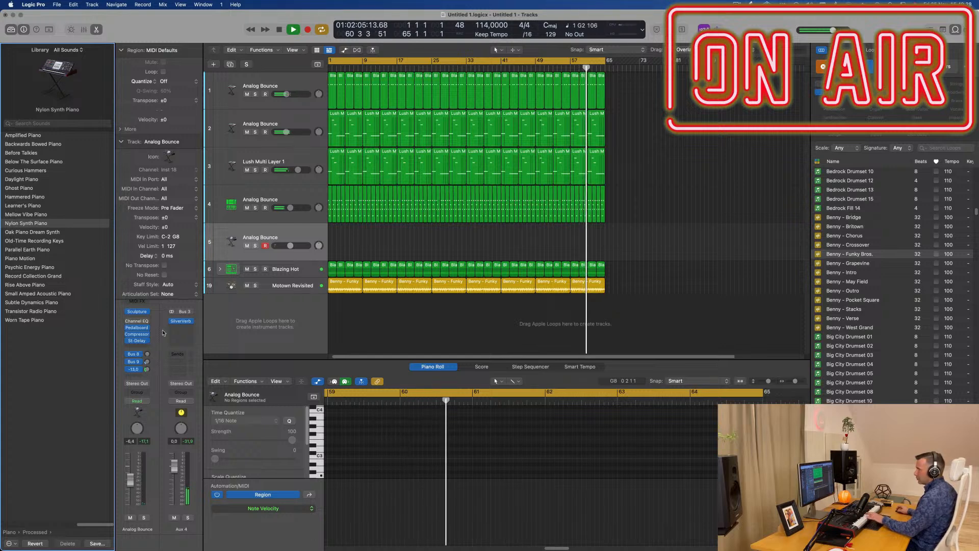
{"action": "left_click", "coordinate": [304, 230]}
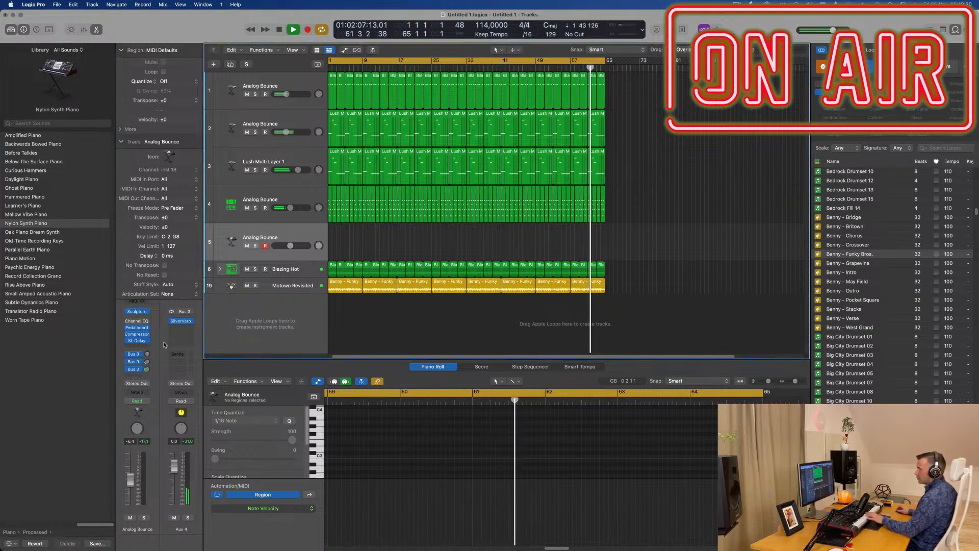
- Load the Oak Piano Dream Synth patch on the empty Analog Bounce track and reroute its Bus 7 send to Bus 3
{"action": "left_click", "coordinate": [38, 235]}
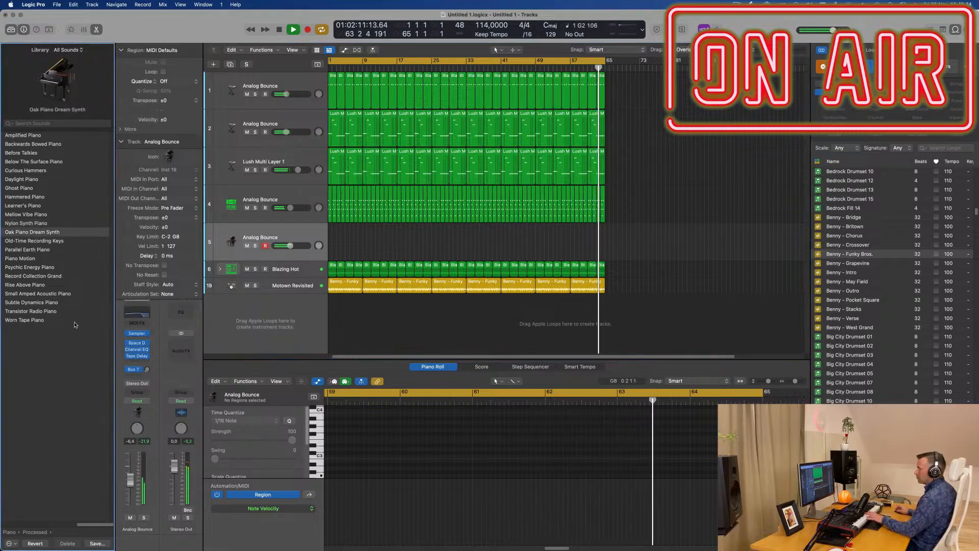
{"action": "left_click_drag", "start_coordinate": [148, 370], "coordinate": [153, 366]}
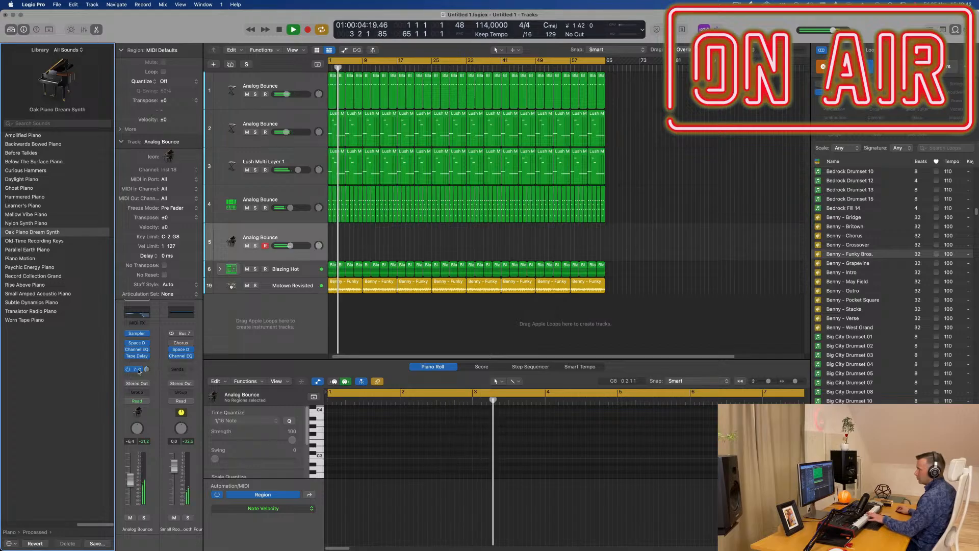
{"action": "left_click", "coordinate": [135, 368]}
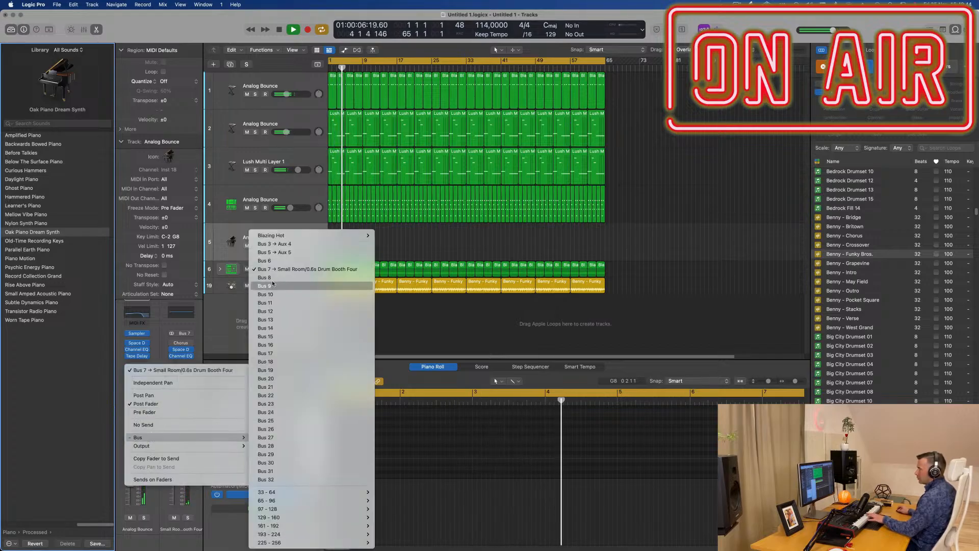
{"action": "left_click", "coordinate": [139, 327]}
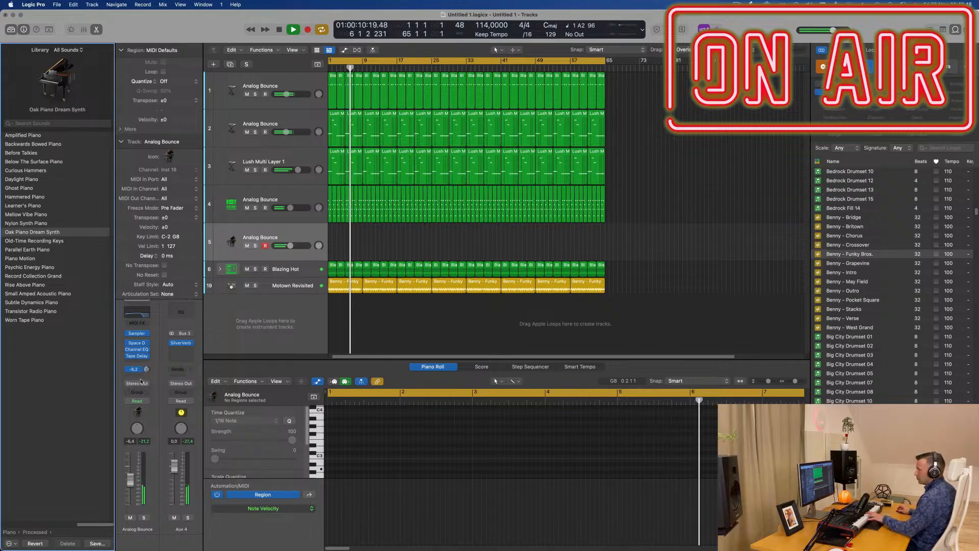
- Add a Bus 5 send to the Oak Piano Dream Synth channel, raise its level, and examine the Space Designer and Channel EQ inserts
{"action": "left_click", "coordinate": [132, 369]}
{"action": "mouse_move", "coordinate": [134, 387]}
{"action": "left_click", "coordinate": [206, 252]}
{"action": "left_click_drag", "start_coordinate": [147, 368], "coordinate": [152, 334]}
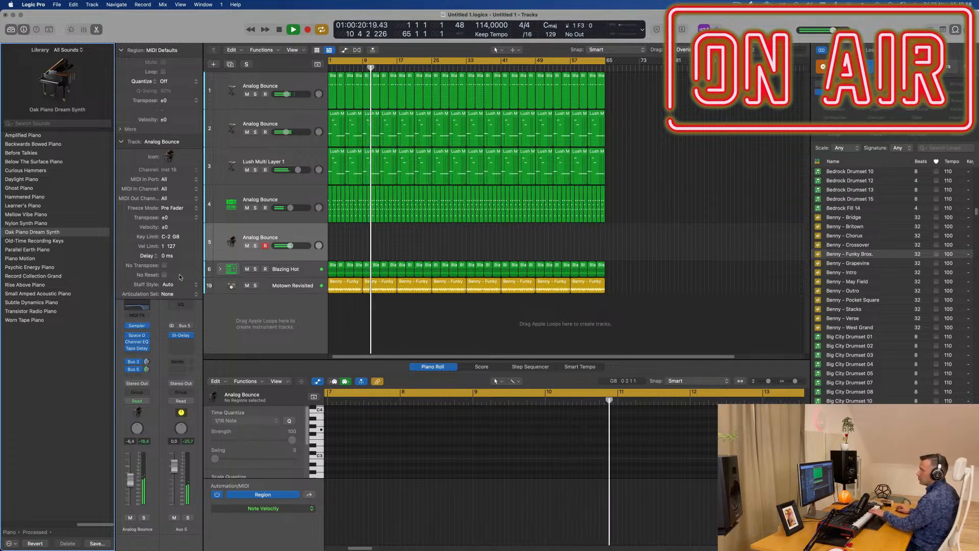
{"action": "left_click", "coordinate": [138, 336]}
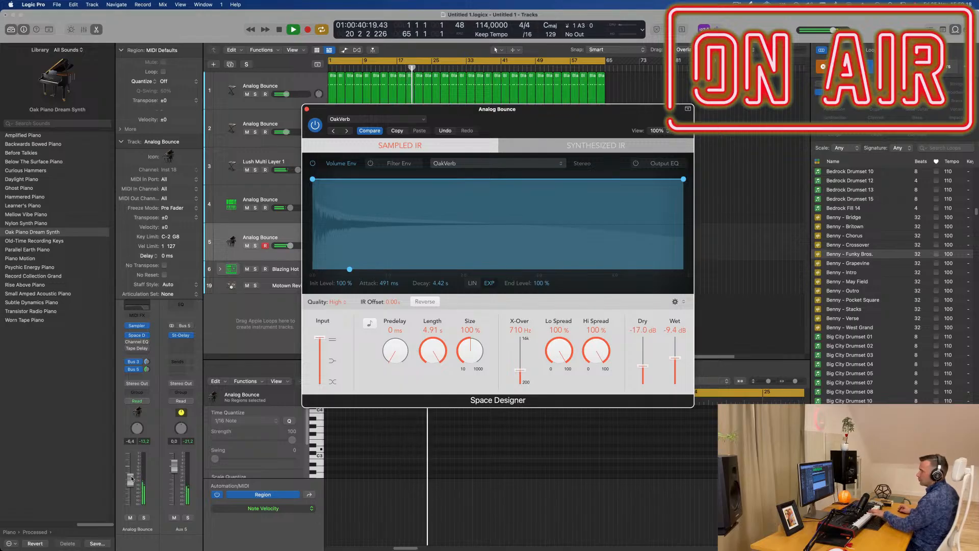
{"action": "left_click", "coordinate": [129, 342]}
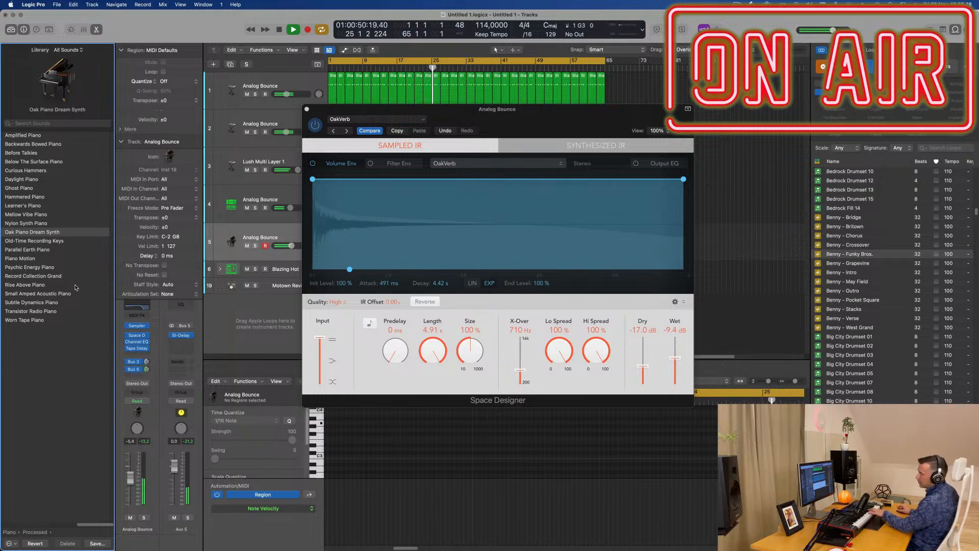
- Audition the Old-Time Recording Keys and Parallel Earth Piano patches, setting the latter's Tape Delay wet level to 100%
{"action": "left_click", "coordinate": [42, 243]}
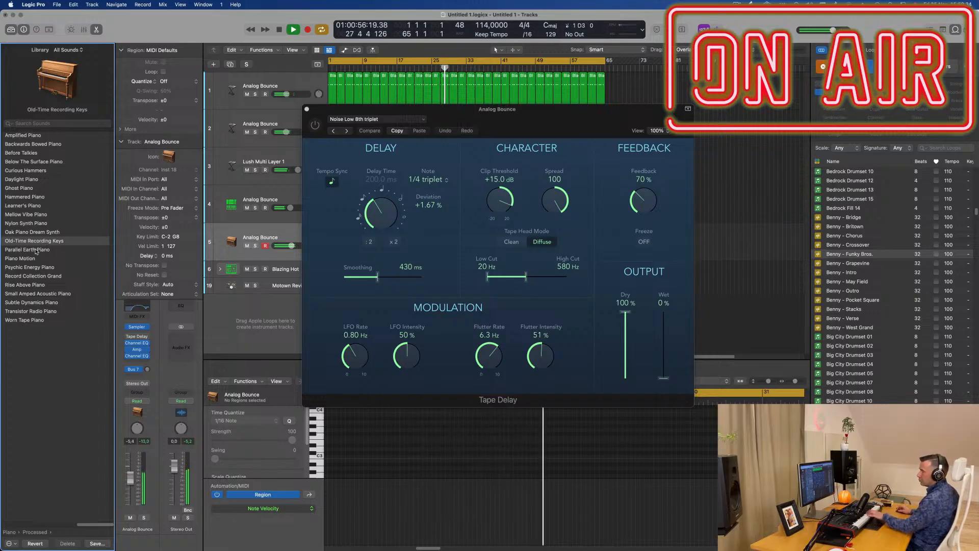
{"action": "left_click", "coordinate": [36, 251]}
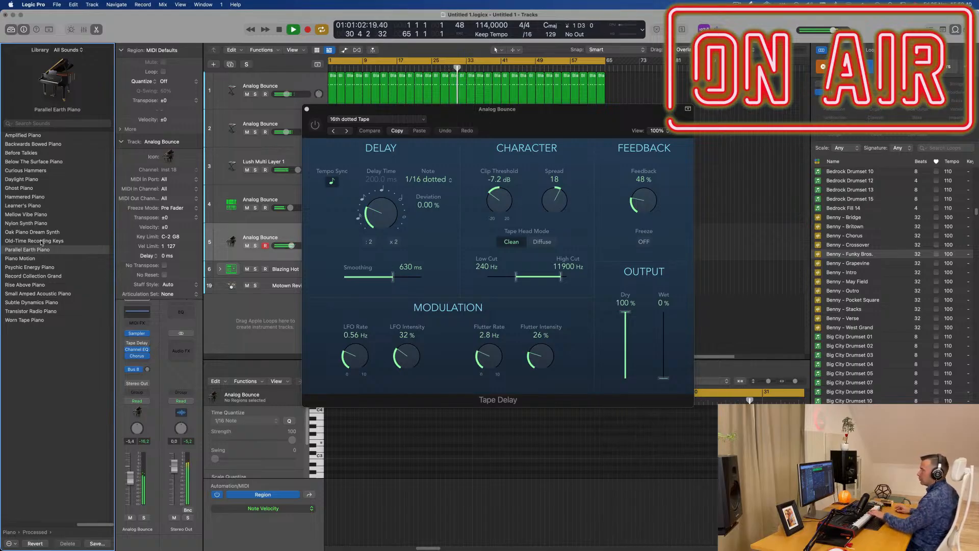
{"action": "left_click_drag", "start_coordinate": [663, 359], "coordinate": [670, 326]}
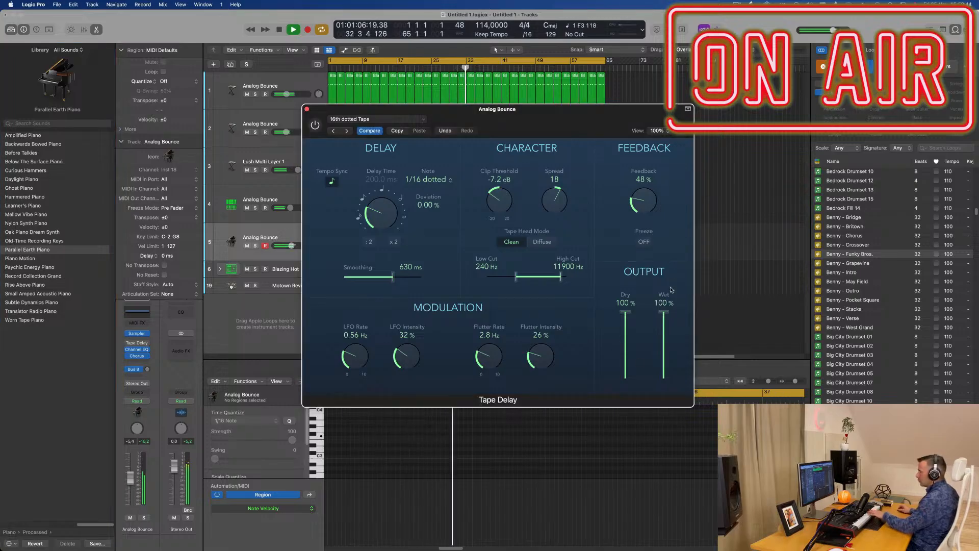
- Audition further processed pianos, including Piano Motion, Psychic Energy Piano, Record Collection Grand, Rise Above Piano and Worn Tape Piano
{"action": "left_click", "coordinate": [21, 261]}
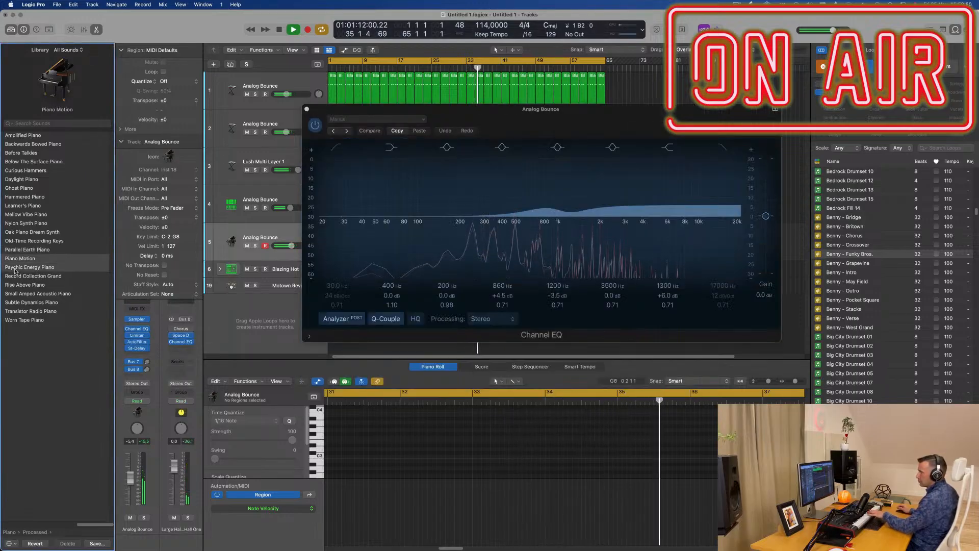
{"action": "left_click", "coordinate": [15, 268]}
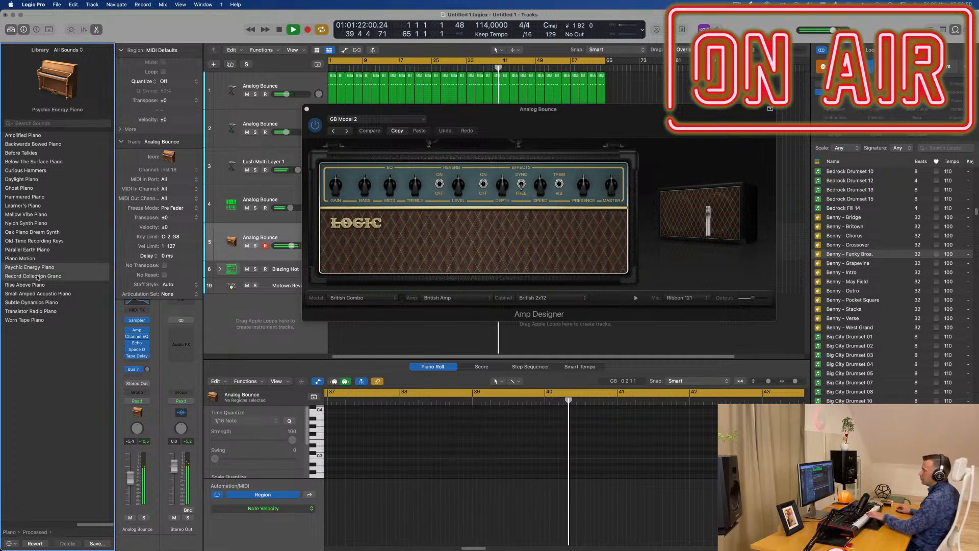
{"action": "left_click", "coordinate": [37, 276]}
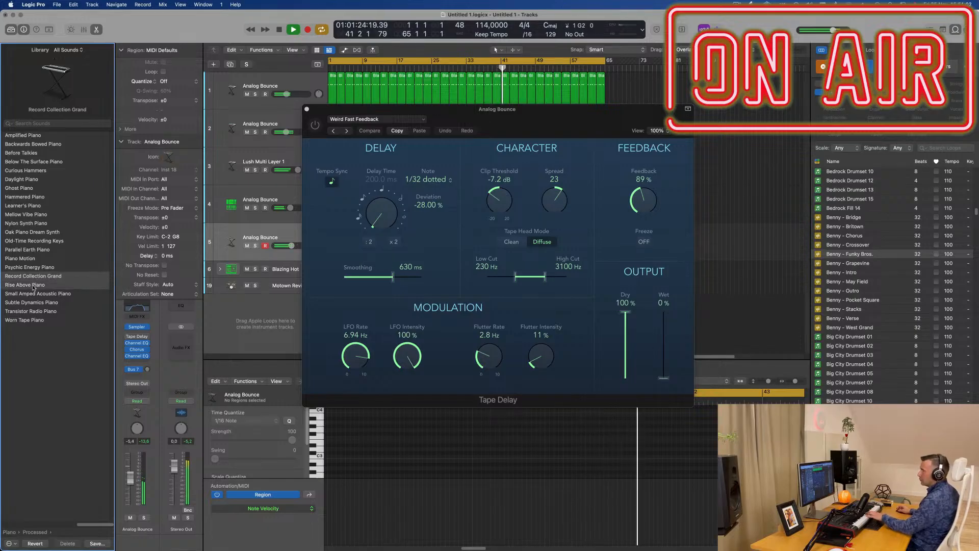
{"action": "left_click", "coordinate": [34, 285]}
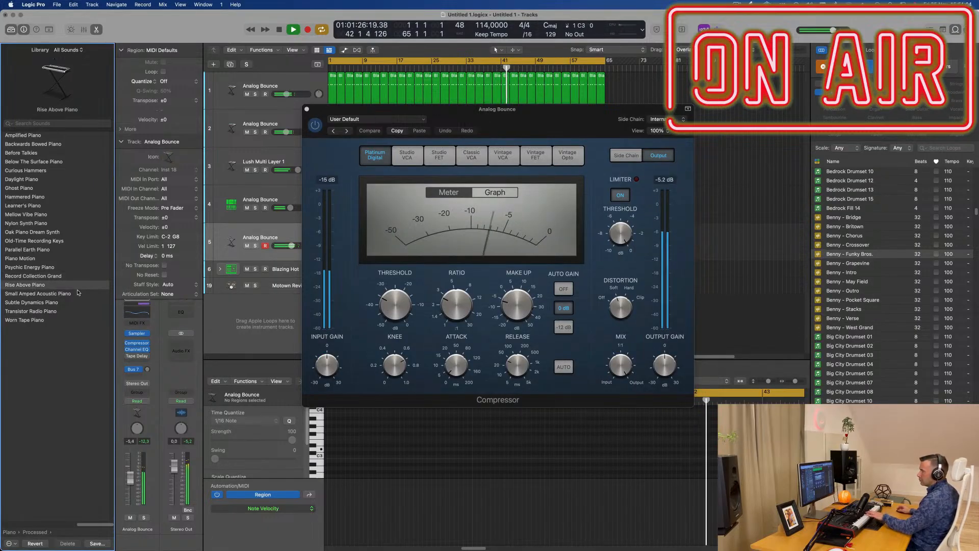
{"action": "left_click", "coordinate": [48, 304]}
{"action": "left_click", "coordinate": [36, 322]}
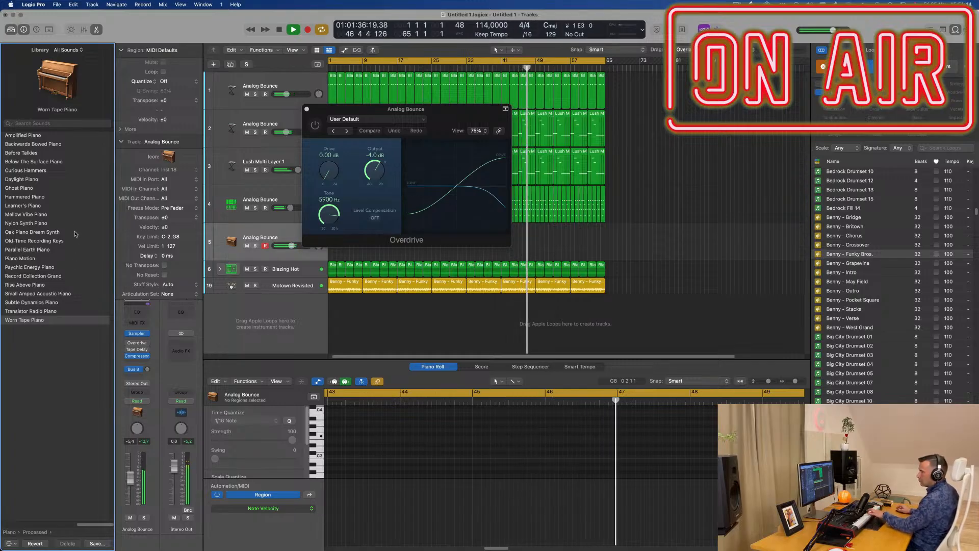
- Audition the Learner's Piano, Before Talkies and Curious Hammers patches on the track
{"action": "left_click", "coordinate": [27, 204]}
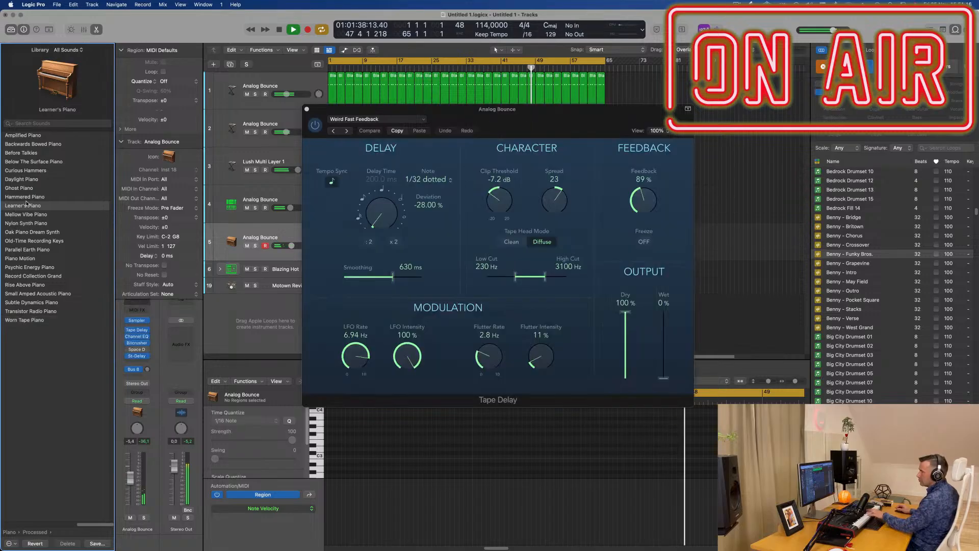
{"action": "left_click", "coordinate": [33, 144]}
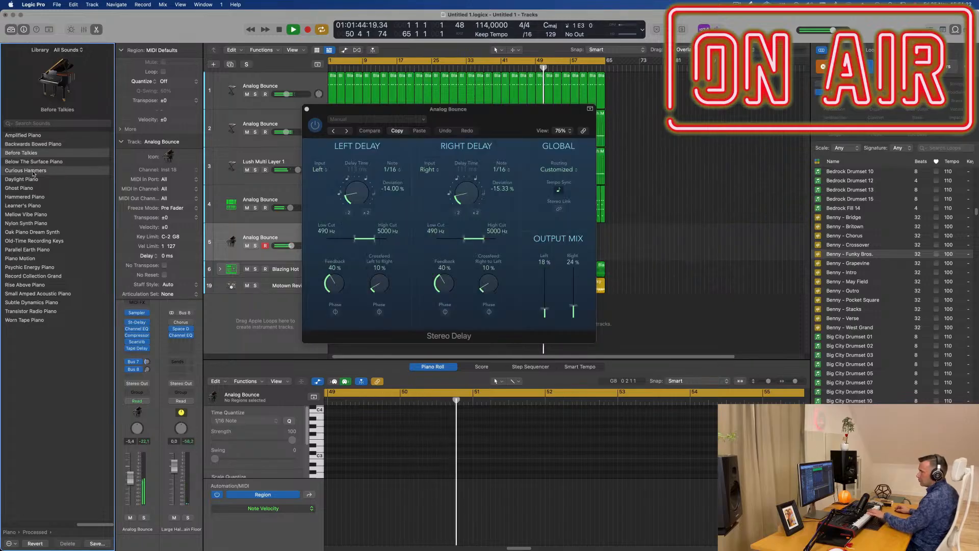
{"action": "left_click", "coordinate": [26, 170]}
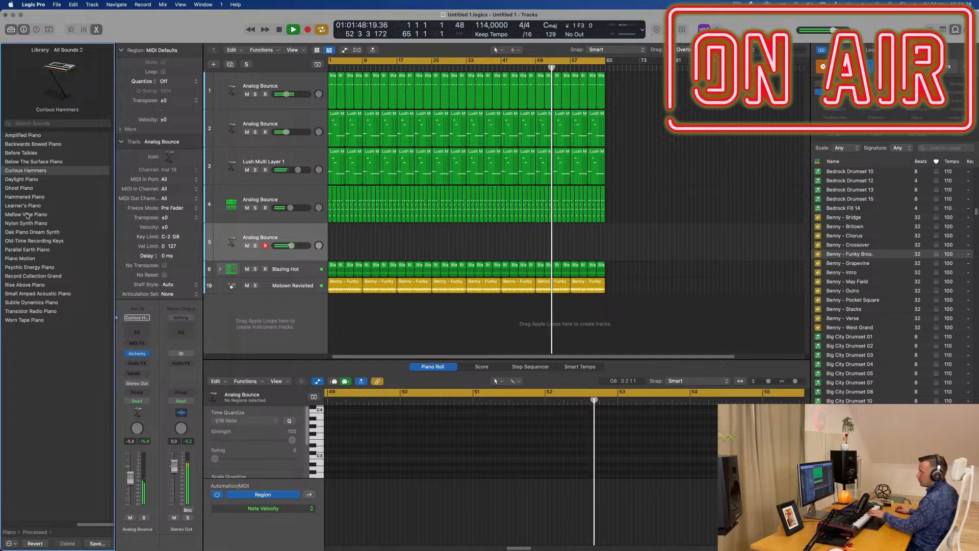
- Load the Cop Show Clav patch from the Vintage Clav category on the track
{"action": "left_click", "coordinate": [9, 532]}
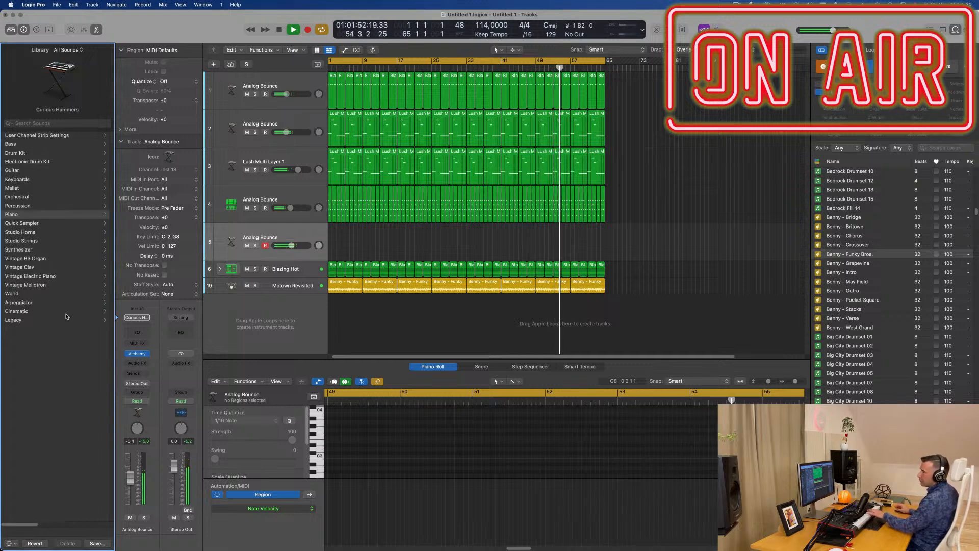
{"action": "left_click", "coordinate": [7, 266]}
{"action": "left_click", "coordinate": [31, 163]}
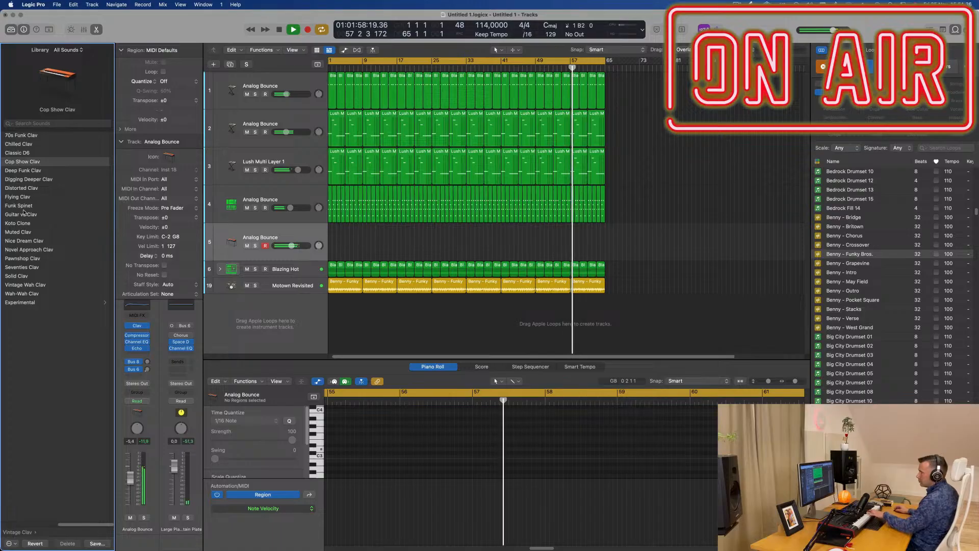
- Load the Classic Electric Piano patch from the Vintage Electric Piano category on the track
{"action": "left_click", "coordinate": [17, 532]}
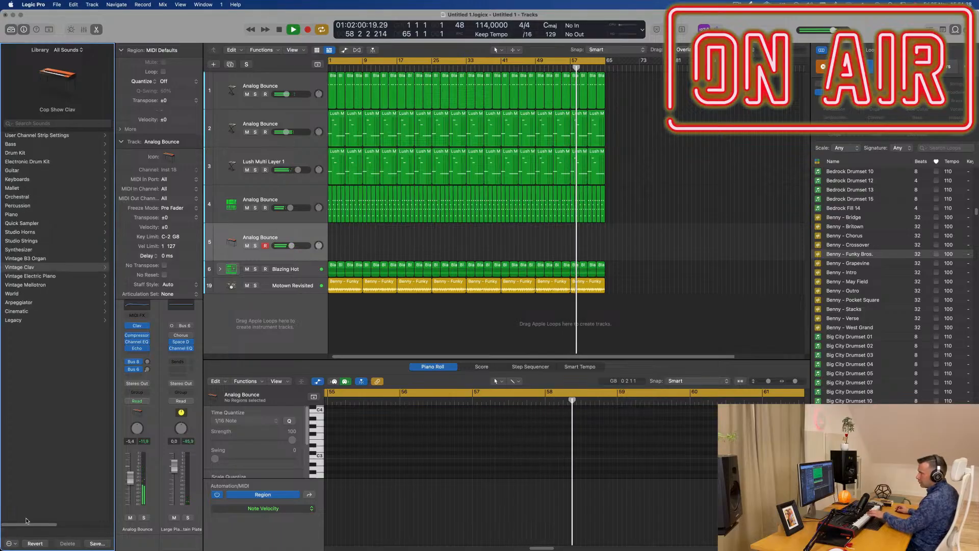
{"action": "left_click", "coordinate": [72, 276]}
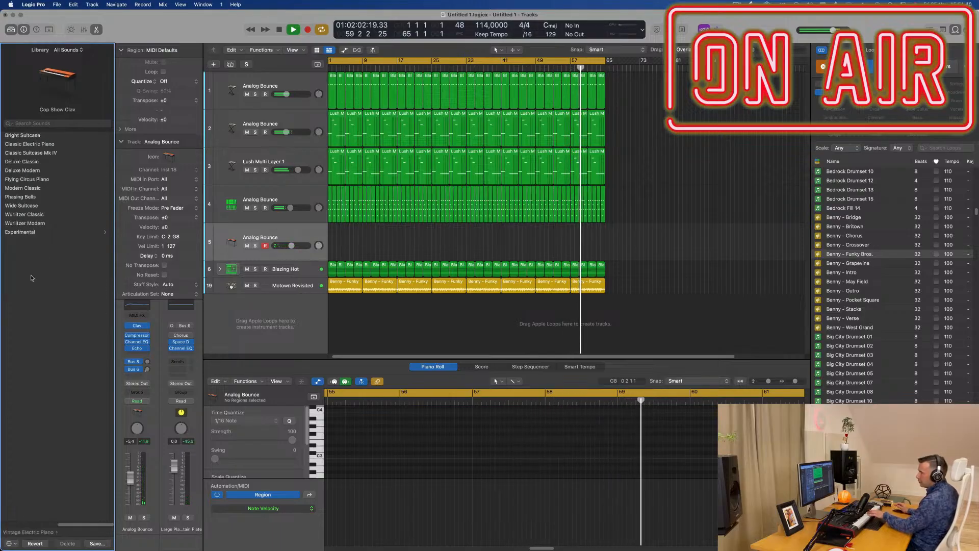
{"action": "left_click", "coordinate": [34, 144]}
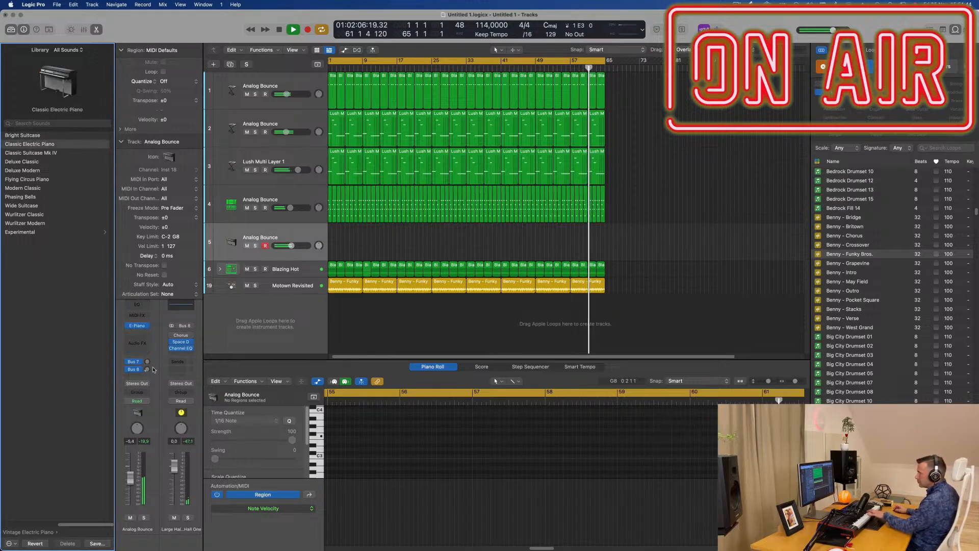
- Compare the channel strip of the Analog Bounce track 4 with that of the electric piano track below it
{"action": "left_click", "coordinate": [314, 232]}
{"action": "left_click", "coordinate": [311, 215]}
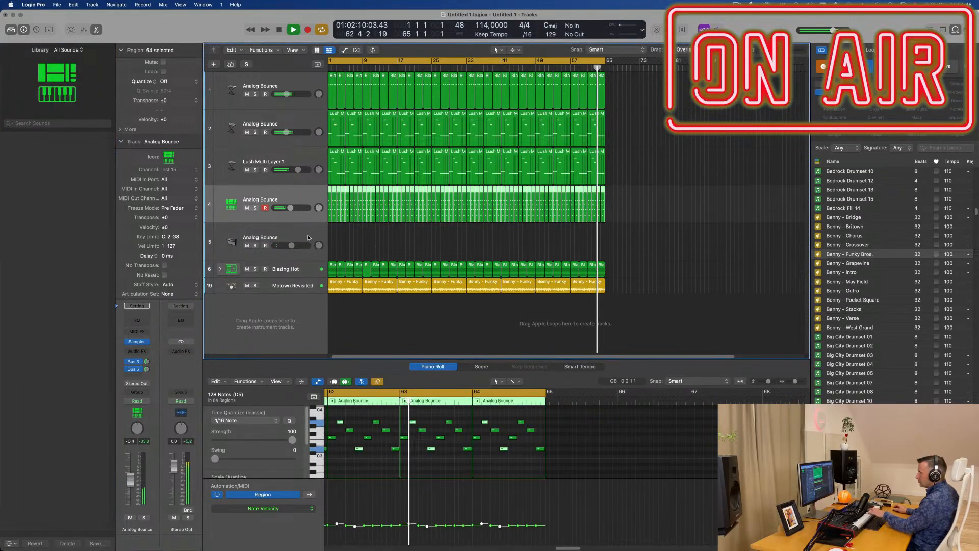
{"action": "left_click", "coordinate": [308, 238]}
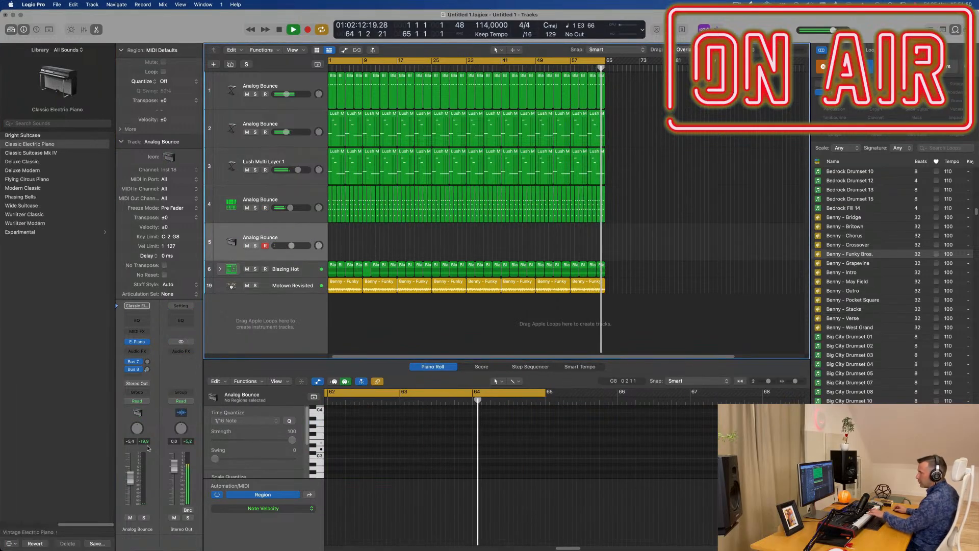
- Audition the Deluxe Classic and Driven Wurlie patches, and load Reversed Suitcase from the experimental electric pianos on track 5
{"action": "left_click", "coordinate": [23, 162]}
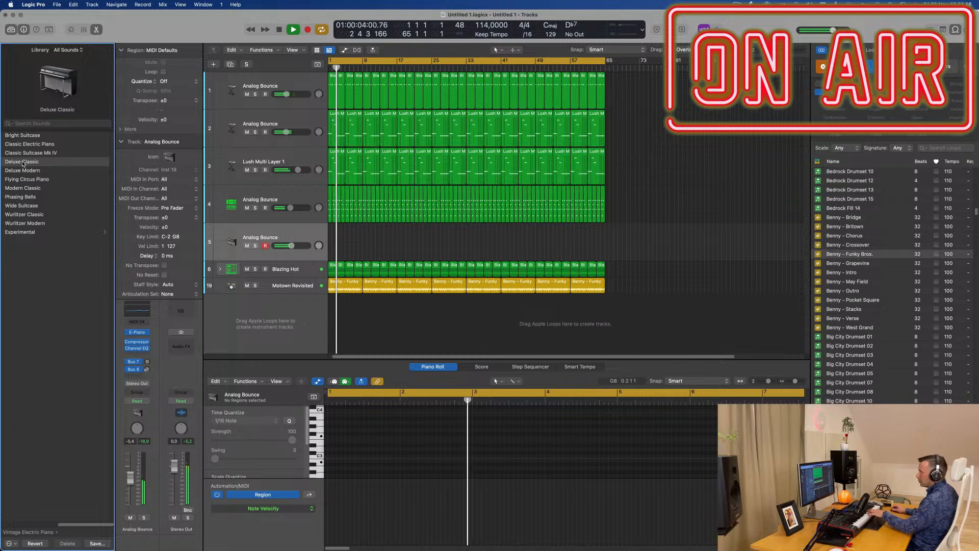
{"action": "left_click", "coordinate": [23, 206]}
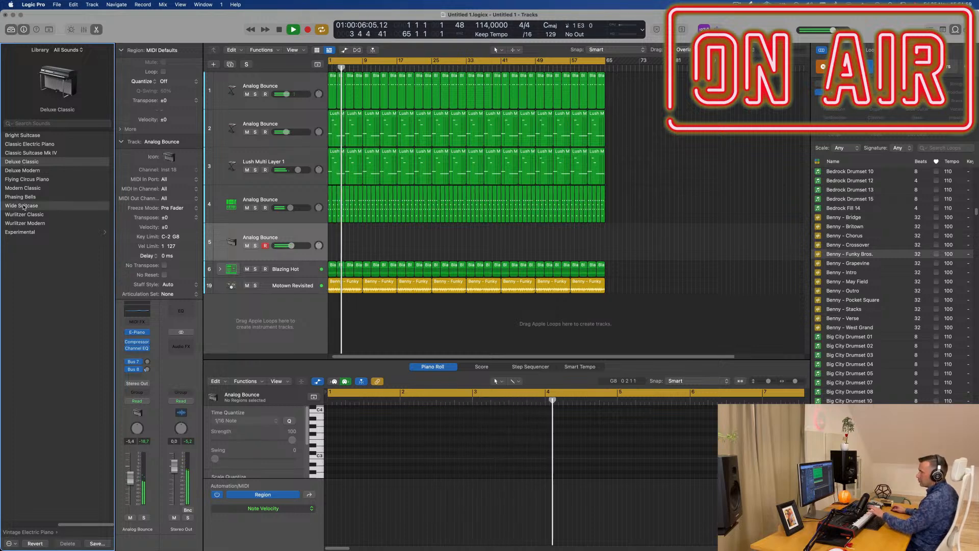
{"action": "left_click", "coordinate": [33, 231]}
{"action": "left_click", "coordinate": [23, 189]}
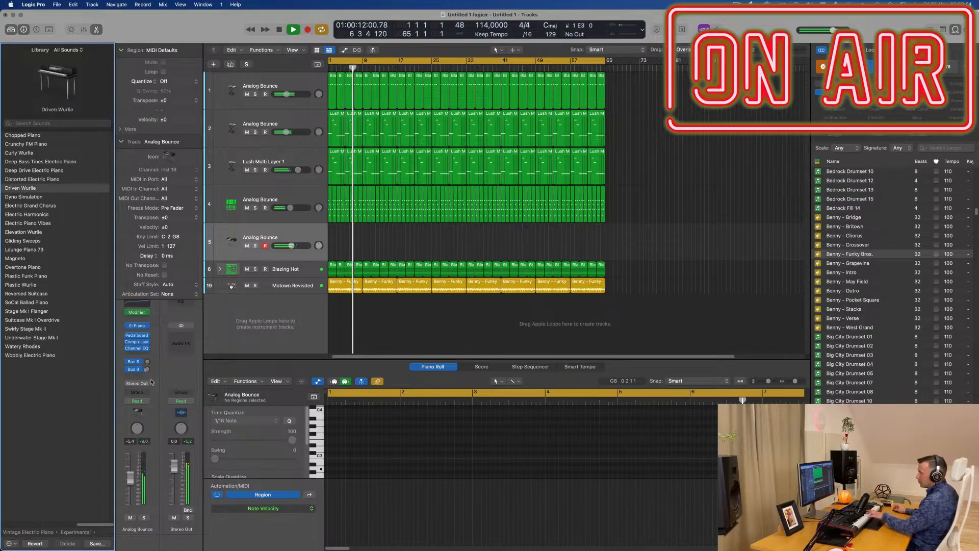
{"action": "left_click_drag", "start_coordinate": [147, 363], "coordinate": [147, 361]}
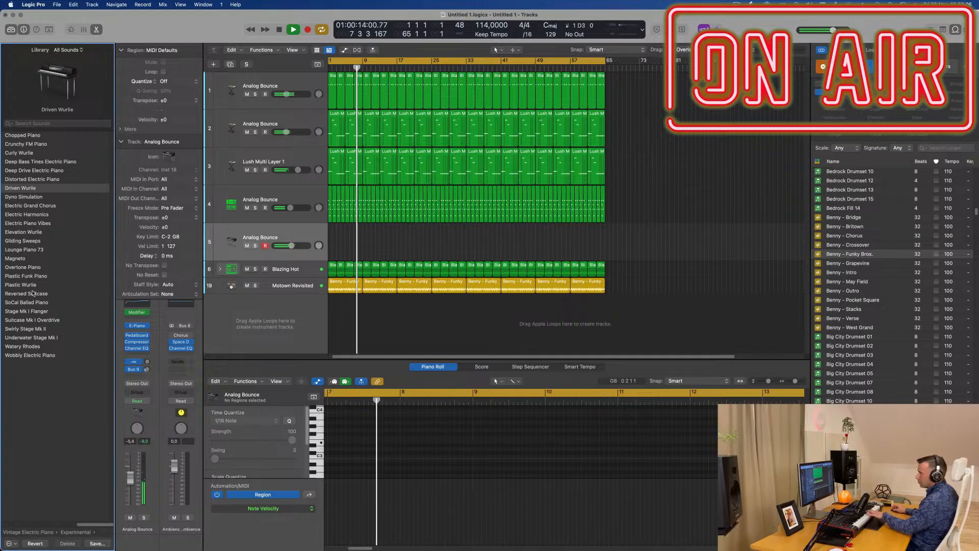
{"action": "left_click", "coordinate": [31, 294]}
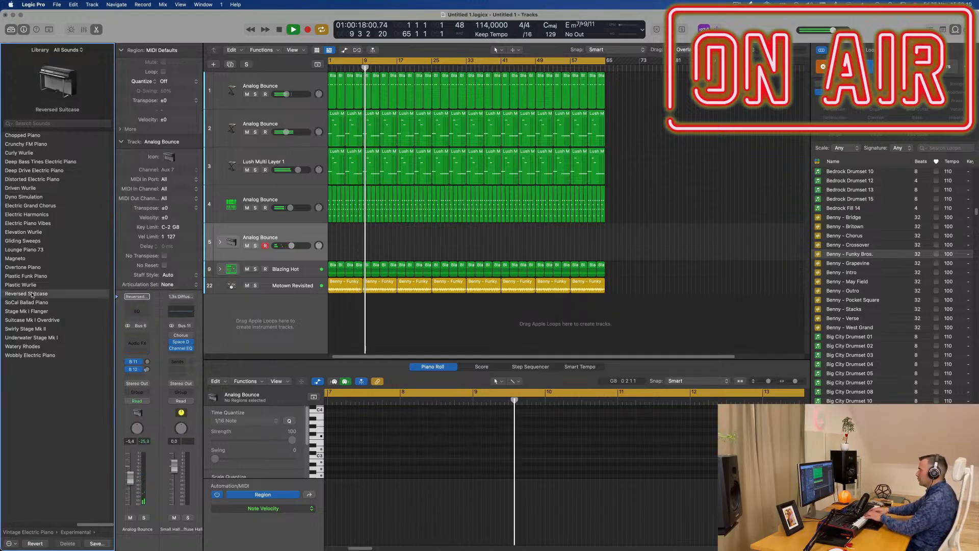
- Hide the loop browser, expand the new Analog Bounce track stack, and check its Reversed Suitcase subtrack and main track channels
{"action": "left_click", "coordinate": [305, 199]}
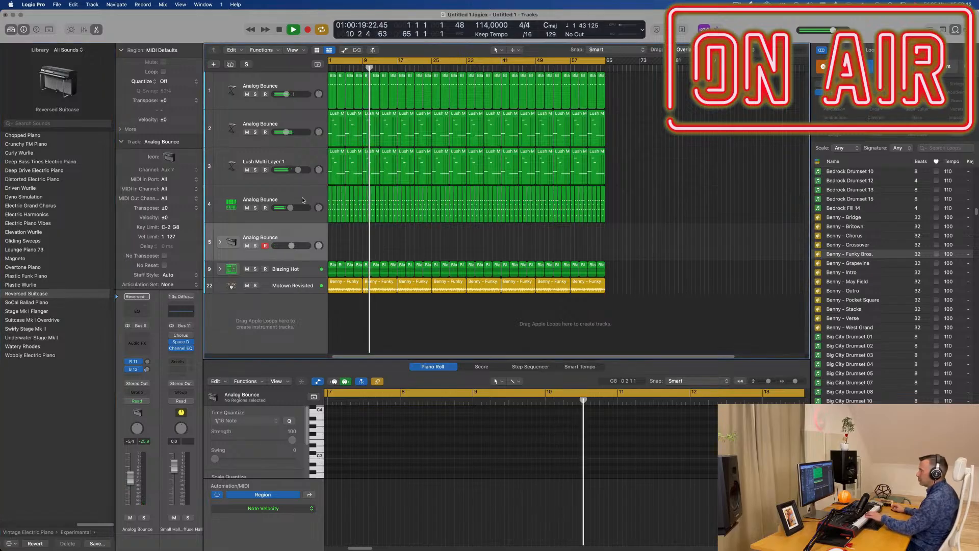
{"action": "left_click", "coordinate": [308, 241]}
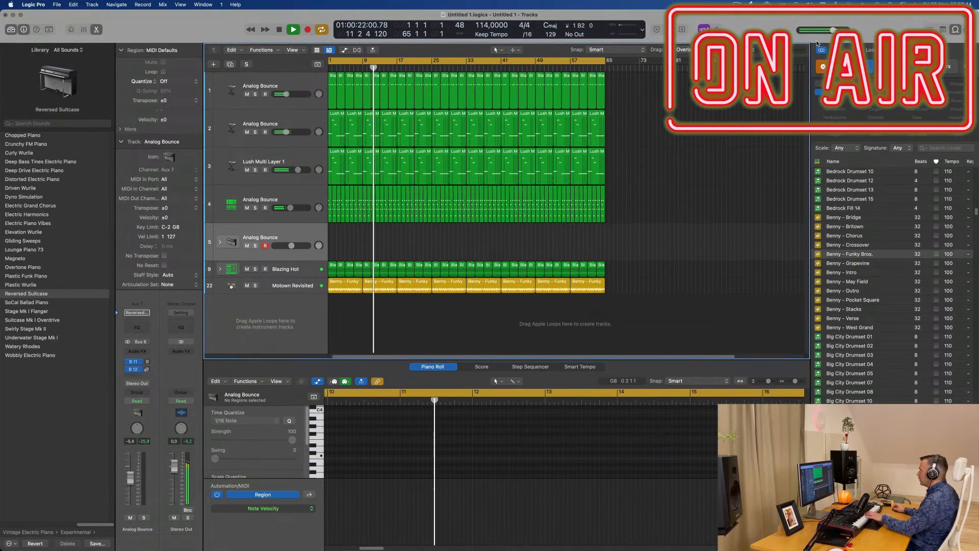
{"action": "key", "text": "o"}
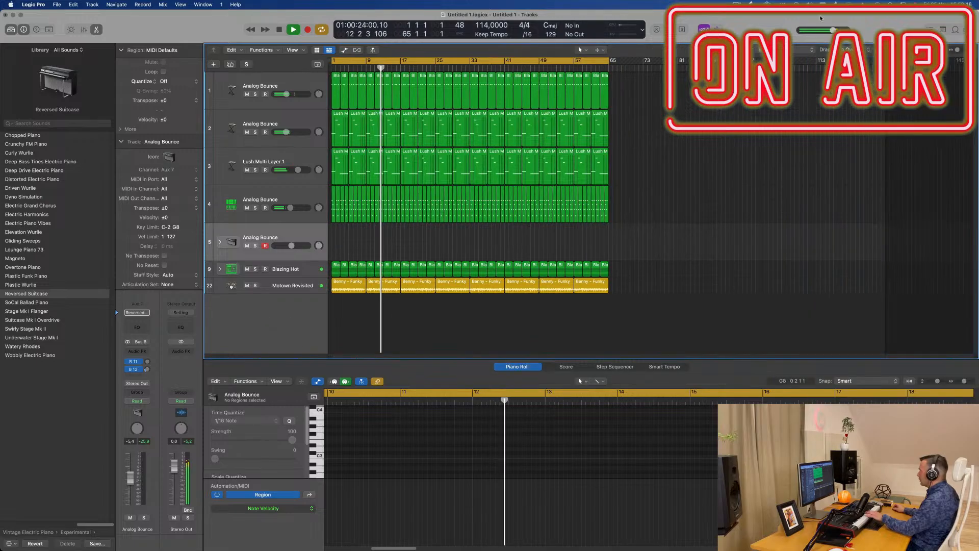
{"action": "left_click", "coordinate": [220, 241]}
{"action": "left_click", "coordinate": [289, 274]}
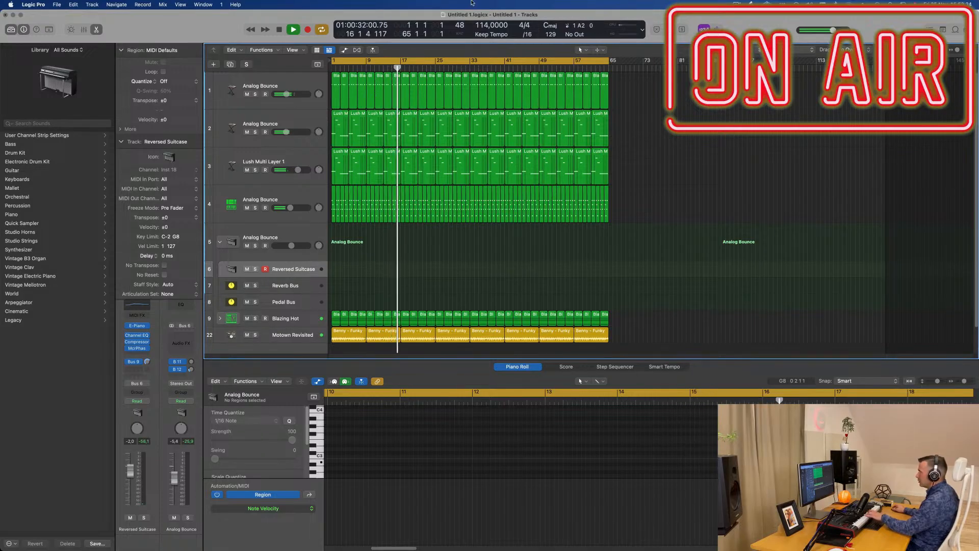
{"action": "left_click", "coordinate": [300, 236]}
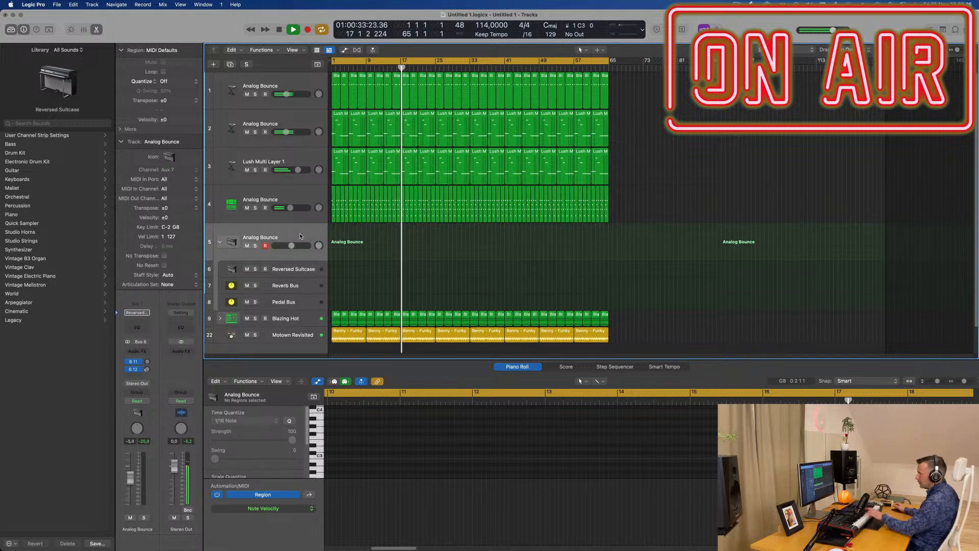
- Load the Suitcase Mk I Overdrive patch on track 5 and raise the track volume to about -0.5 dB
{"action": "left_click", "coordinate": [29, 318]}
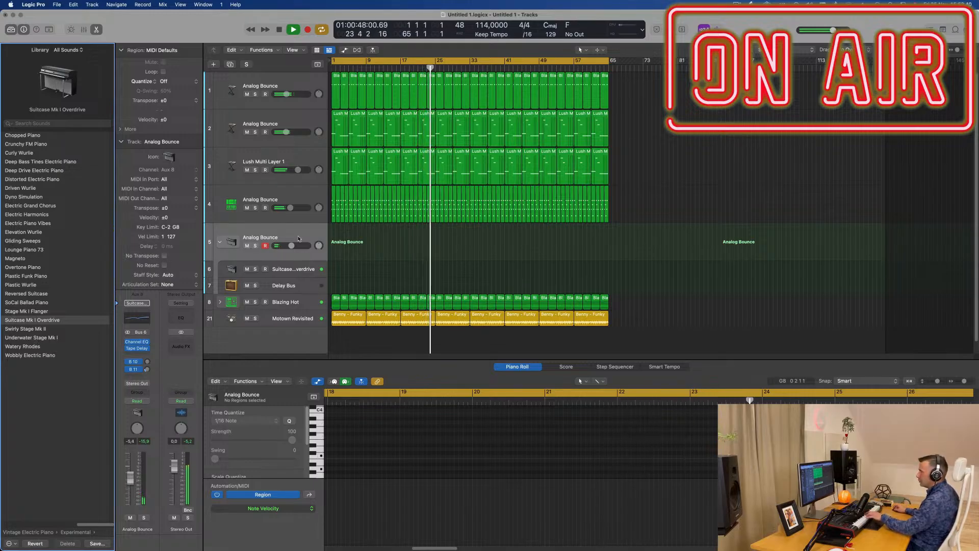
{"action": "mouse_move", "coordinate": [130, 478]}
{"action": "left_mouse_down"}
{"action": "mouse_move", "coordinate": [131, 458]}
{"action": "mouse_move", "coordinate": [131, 467]}
{"action": "left_mouse_up"}
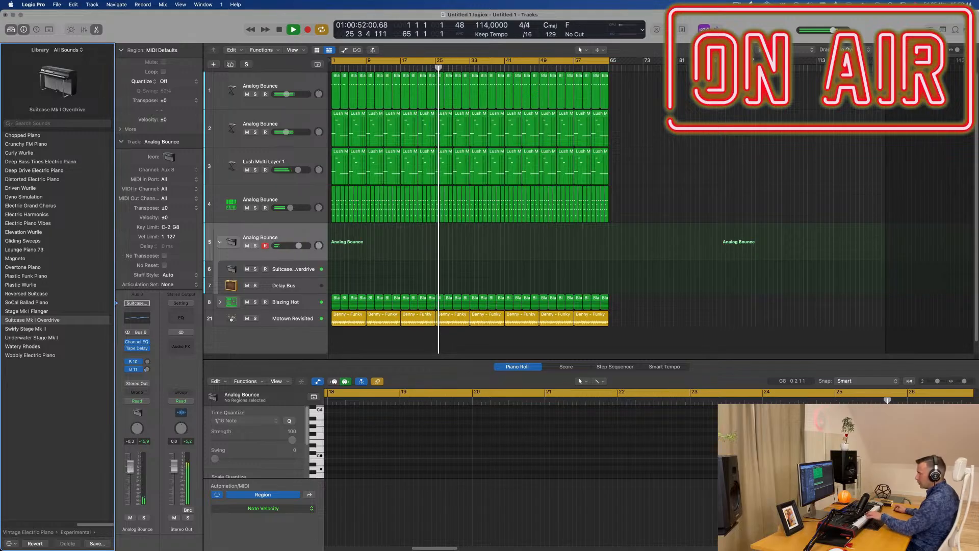
{"action": "left_click", "coordinate": [305, 231]}
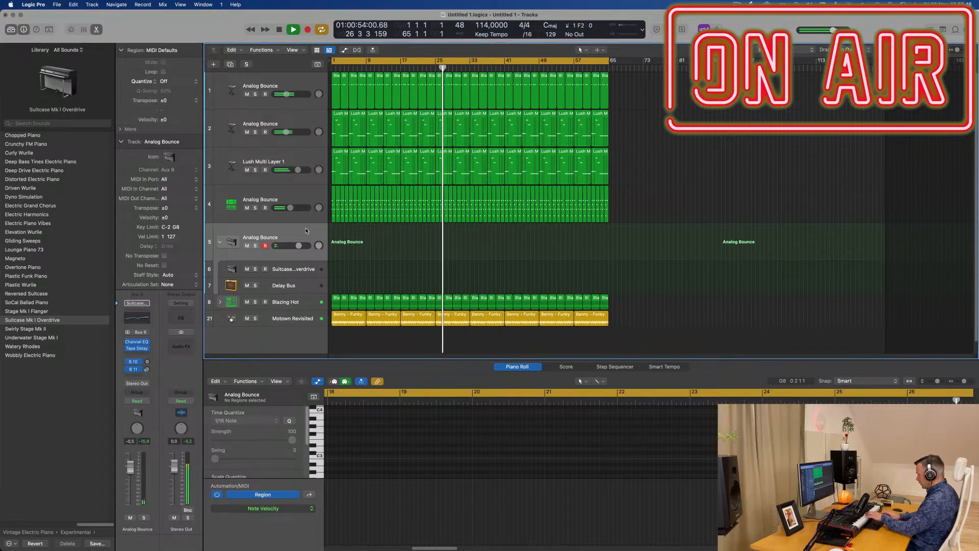
- Delete the electric piano track stack and duplicate the first Analog Bounce track as an empty track 2
{"action": "key", "text": "BackSpace"}
{"action": "left_click", "coordinate": [308, 191]}
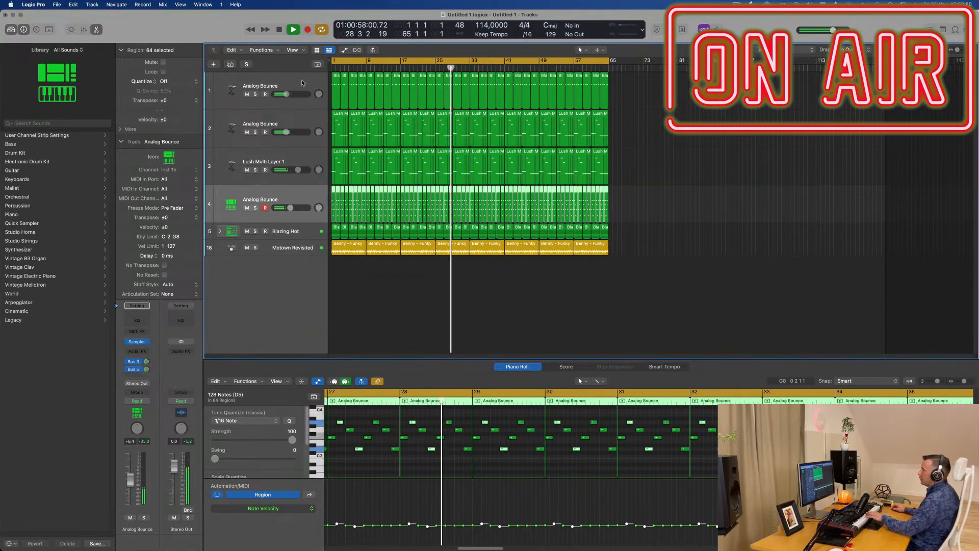
{"action": "left_click", "coordinate": [268, 82]}
{"action": "key", "text": "super+d"}
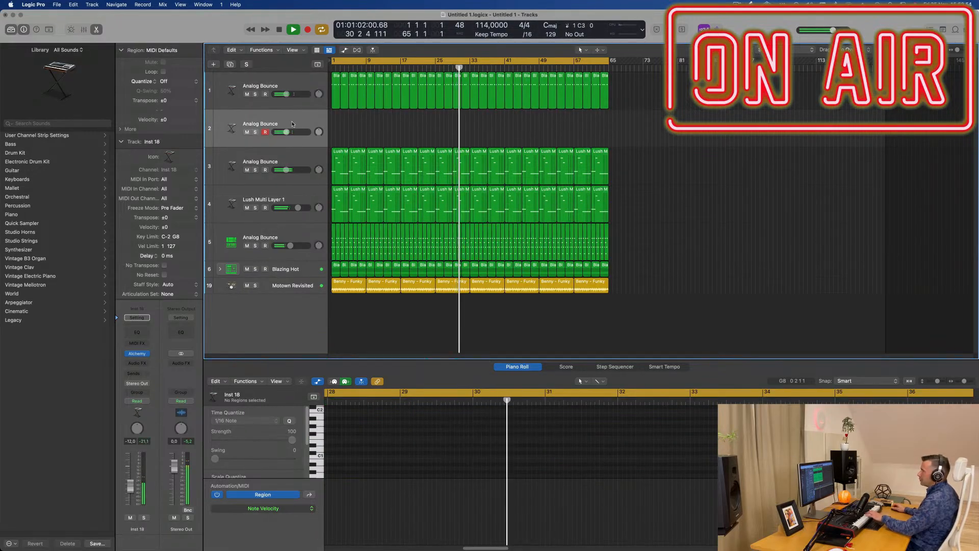
- Load the Curious Hammers preset from the Keys category in the new track's Alchemy instrument
{"action": "left_click", "coordinate": [137, 353]}
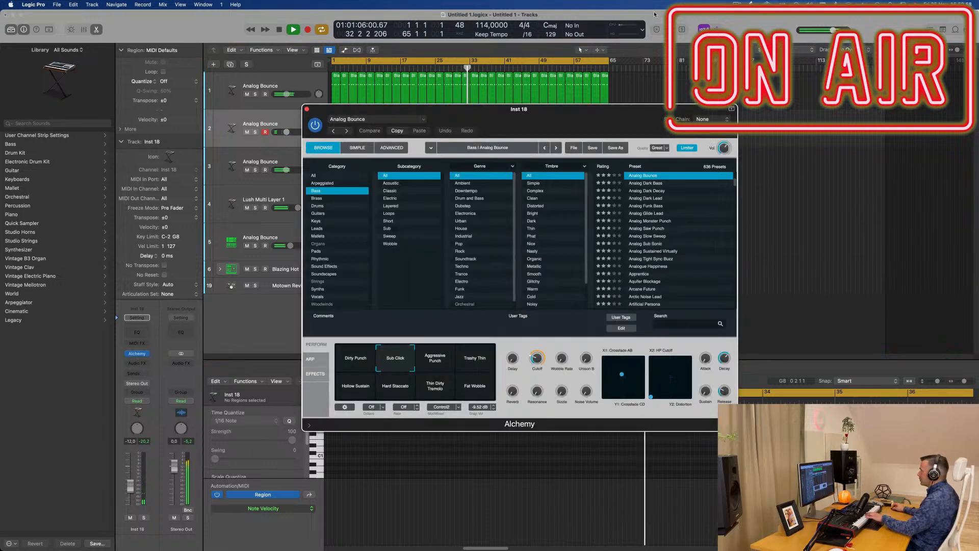
{"action": "left_click", "coordinate": [737, 5]}
{"action": "left_click", "coordinate": [694, 19]}
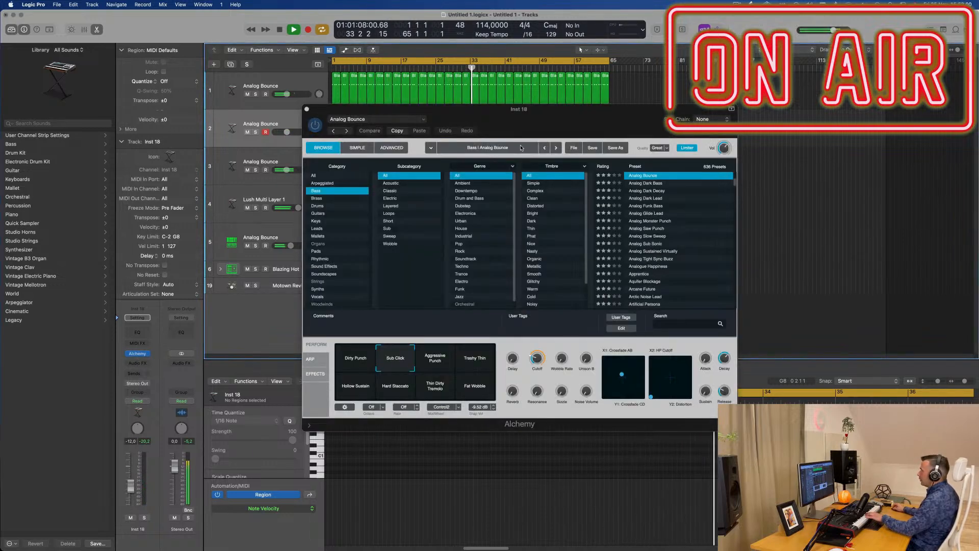
{"action": "left_click_drag", "start_coordinate": [589, 119], "coordinate": [518, 158]}
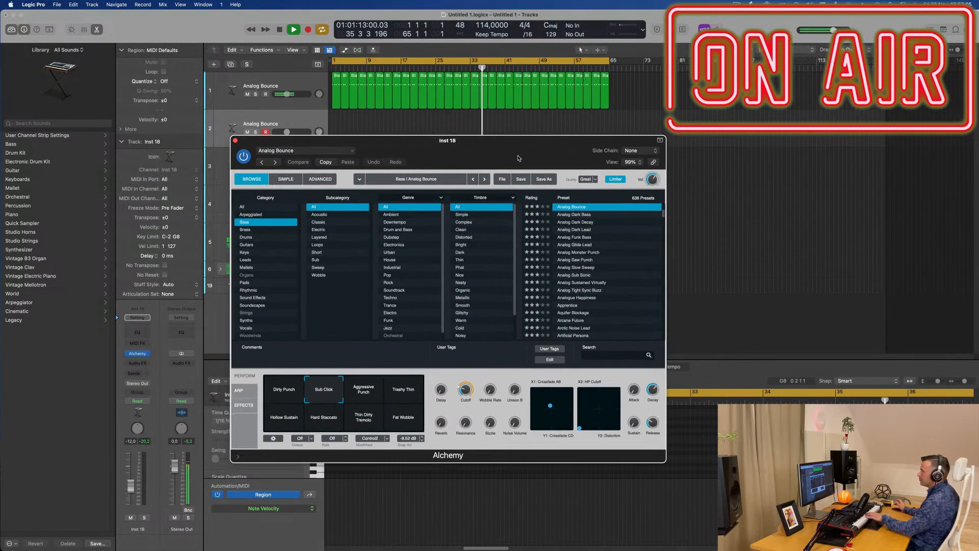
{"action": "left_click", "coordinate": [245, 252]}
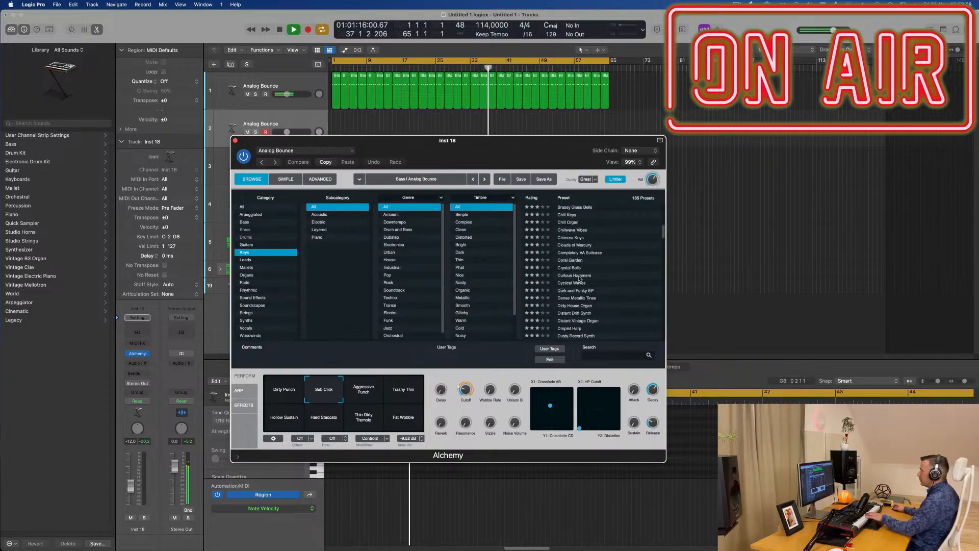
{"action": "left_click", "coordinate": [611, 276]}
{"action": "left_click_drag", "start_coordinate": [507, 150], "coordinate": [618, 165]}
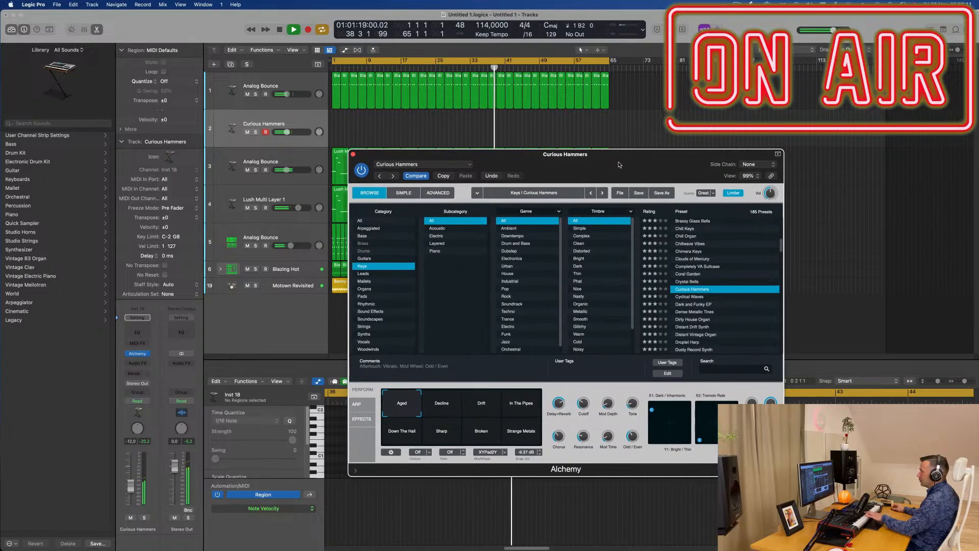
- Add sends to Bus 3 (Aux 4) and Bus 5 (Aux 5) on the Curious Hammers channel and turn up the first send
{"action": "left_click", "coordinate": [134, 373]}
{"action": "mouse_move", "coordinate": [135, 386]}
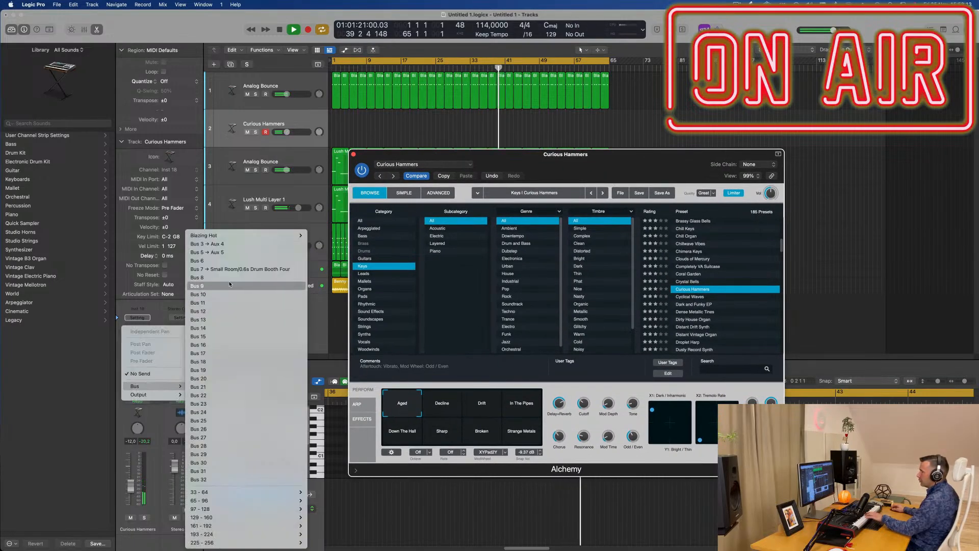
{"action": "left_click", "coordinate": [235, 243]}
{"action": "left_click_drag", "start_coordinate": [147, 368], "coordinate": [149, 385]}
{"action": "left_click", "coordinate": [135, 378]}
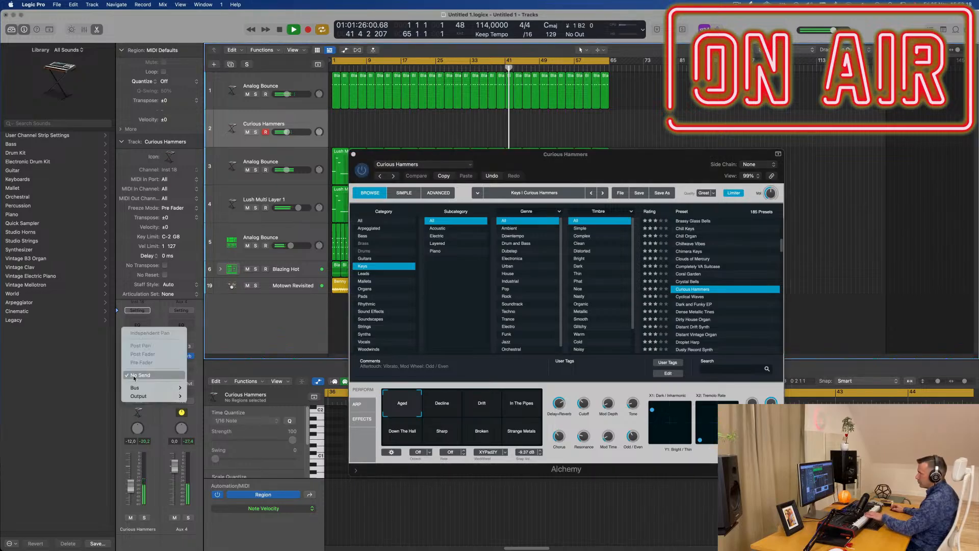
{"action": "mouse_move", "coordinate": [148, 387]}
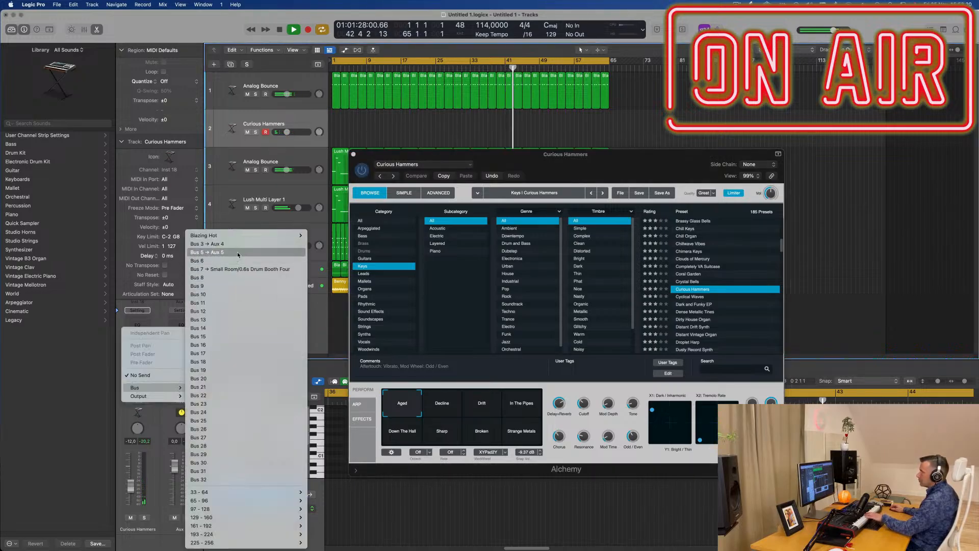
{"action": "left_click", "coordinate": [237, 252]}
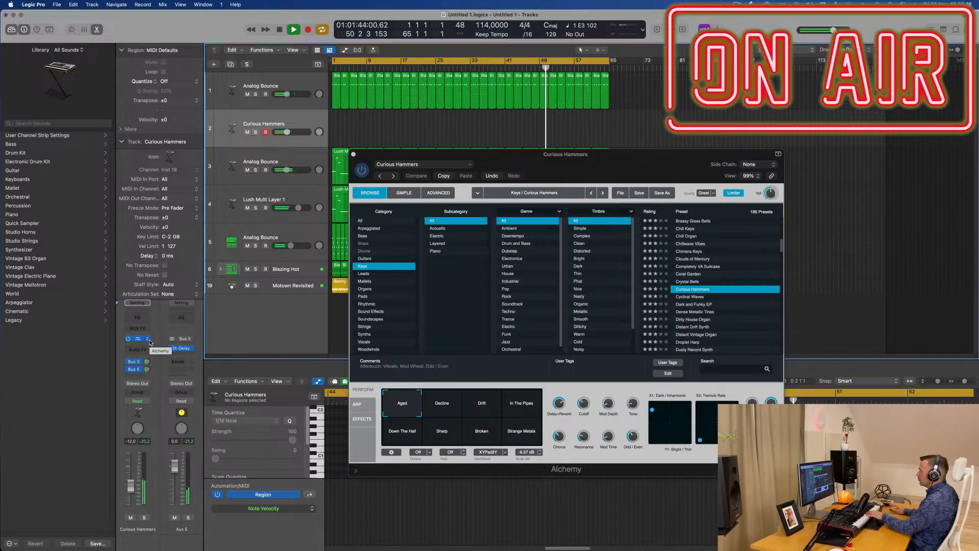
- Choose Alchemy's Decline performance variation, raise the Curious Hammers volume to -9.0 dB, and adjust the Bus 3 send
{"action": "left_click", "coordinate": [447, 406]}
{"action": "left_click", "coordinate": [130, 482]}
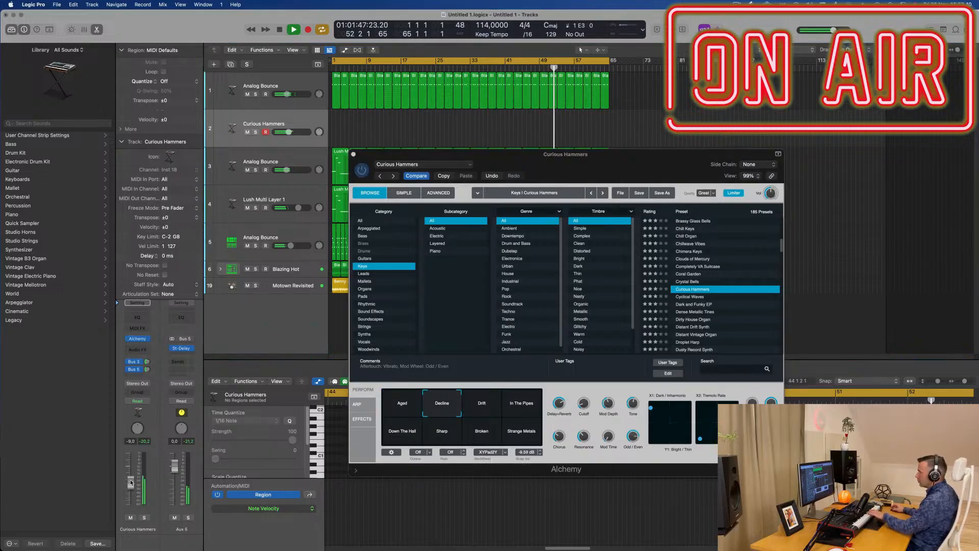
{"action": "left_click", "coordinate": [147, 361]}
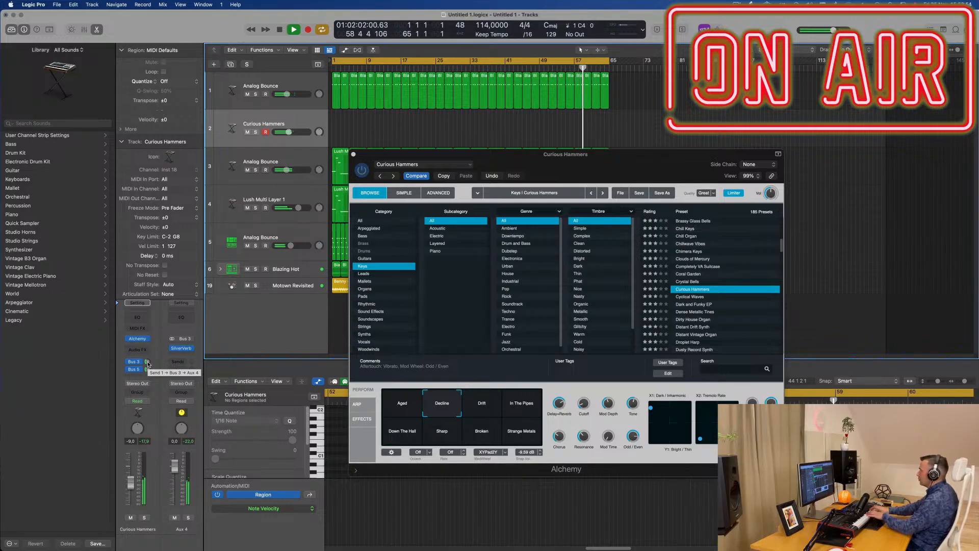
- Record a short Curious Hammers melody, move the recorded region to bar 1, and play it back
{"action": "key", "text": "r"}
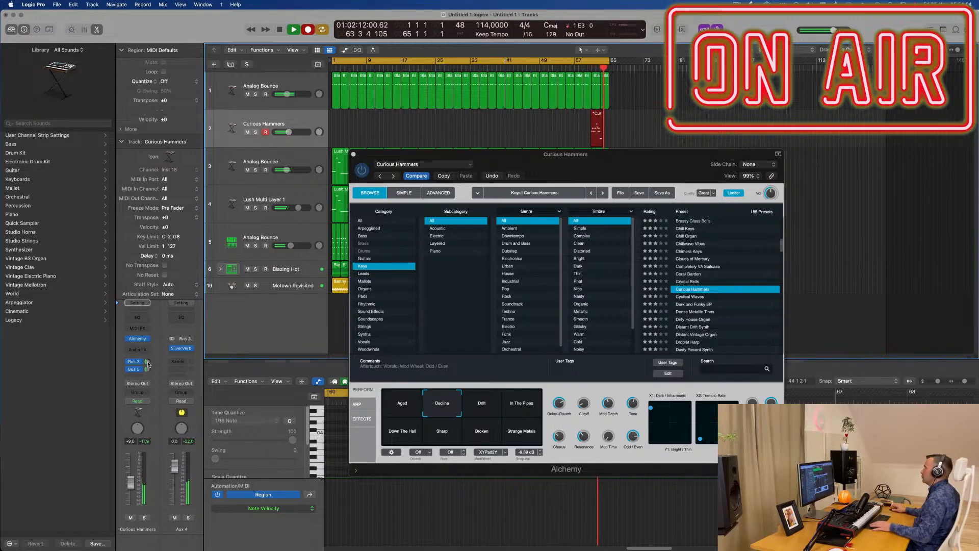
{"action": "key", "text": "space"}
{"action": "left_click_drag", "start_coordinate": [599, 115], "coordinate": [338, 116]}
{"action": "left_click_drag", "start_coordinate": [415, 158], "coordinate": [771, 125]}
{"action": "key", "text": "space"}
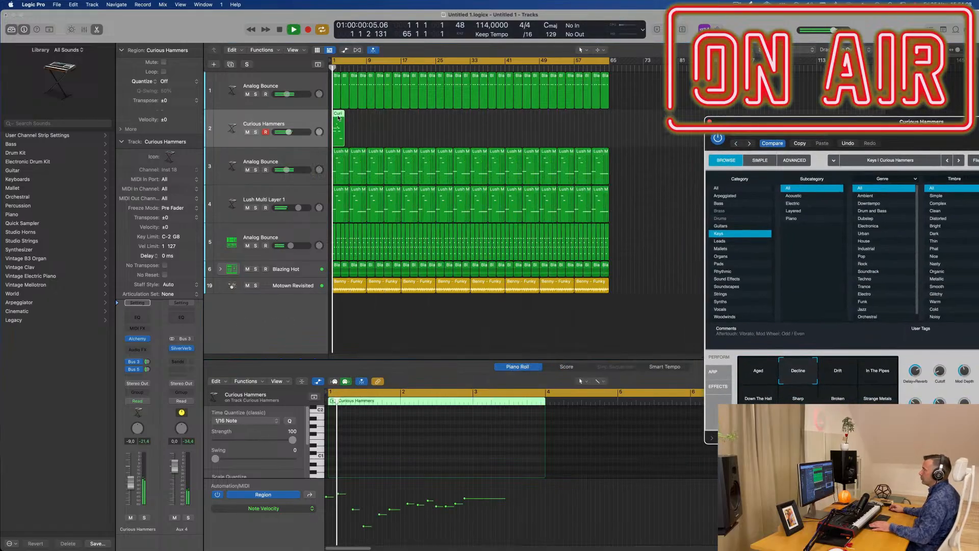
- Shorten the long last note of the Curious Hammers melody and quantize all its notes to 1/16
{"action": "scroll", "coordinate": [411, 442], "scroll_direction": "up", "scroll_amount": 3}
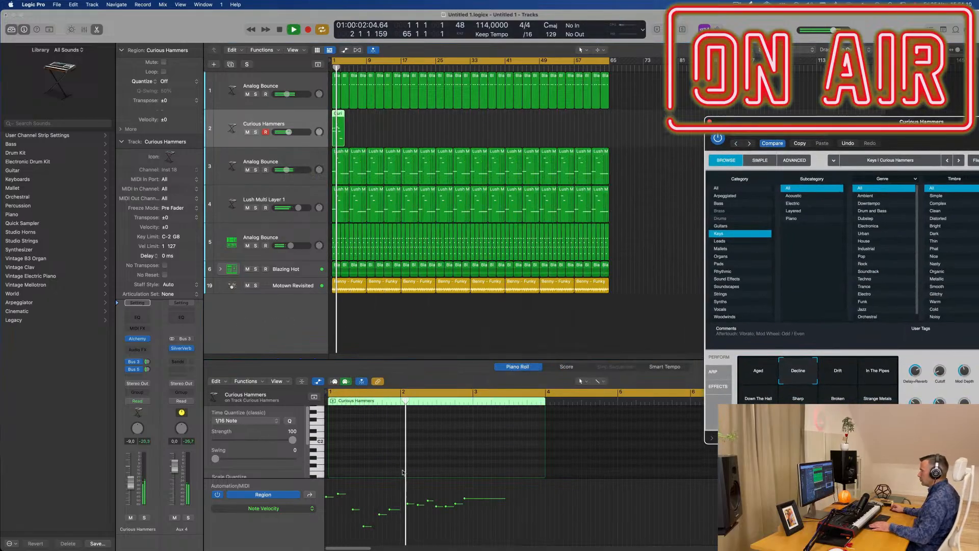
{"action": "key", "text": "Return"}
{"action": "scroll", "coordinate": [478, 438], "scroll_direction": "up", "scroll_amount": 3}
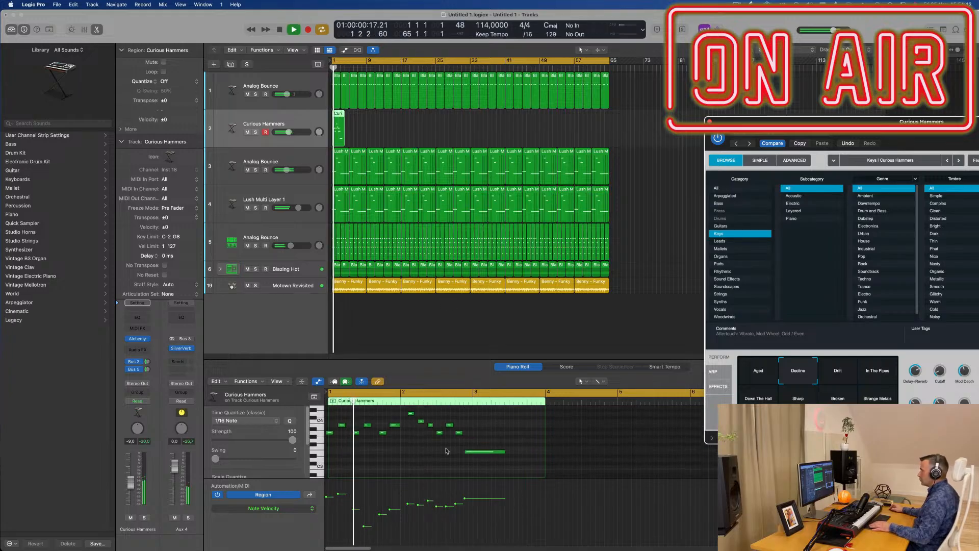
{"action": "left_click_drag", "start_coordinate": [504, 446], "coordinate": [472, 449]}
{"action": "key", "text": "Return"}
{"action": "key", "text": "super+a"}
{"action": "key", "text": "q"}
{"action": "key", "text": "space"}
{"action": "scroll", "coordinate": [398, 462], "scroll_direction": "up", "scroll_amount": 3}
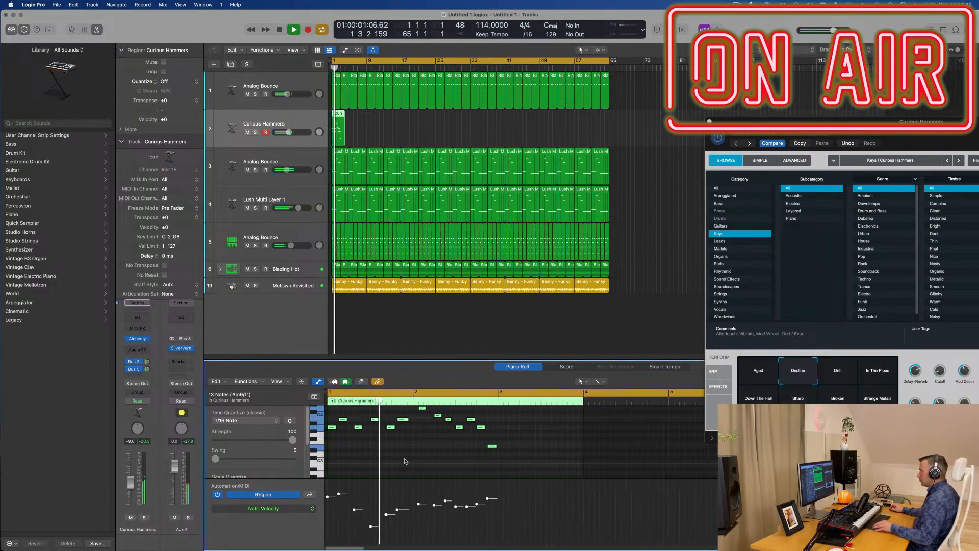
- Move the melody's highest note back to the start of bar 2 and its third note a sixteenth earlier
{"action": "scroll", "coordinate": [395, 474], "scroll_direction": "up", "scroll_amount": 2}
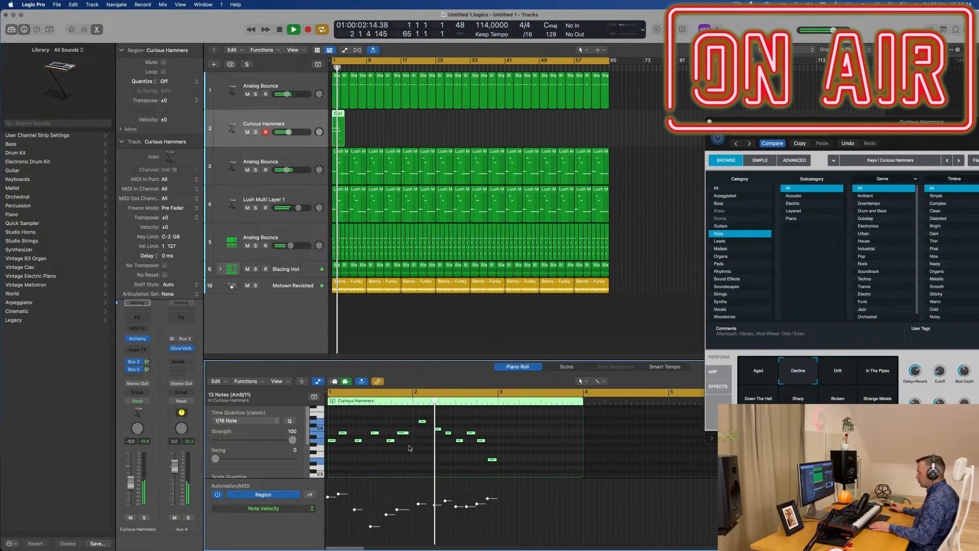
{"action": "left_click_drag", "start_coordinate": [421, 422], "coordinate": [417, 422]}
{"action": "key", "text": "super+z"}
{"action": "left_click", "coordinate": [422, 417]}
{"action": "key", "text": "space"}
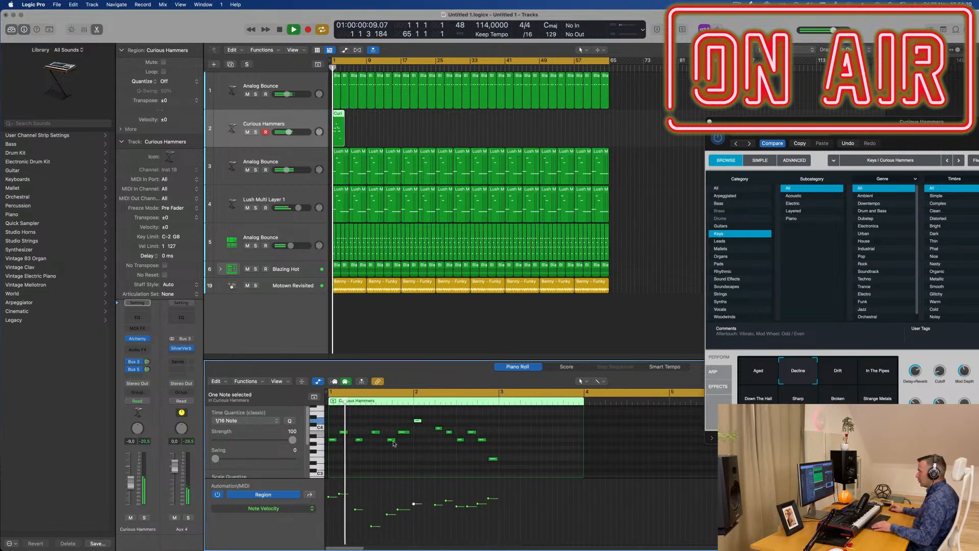
{"action": "key", "text": "space"}
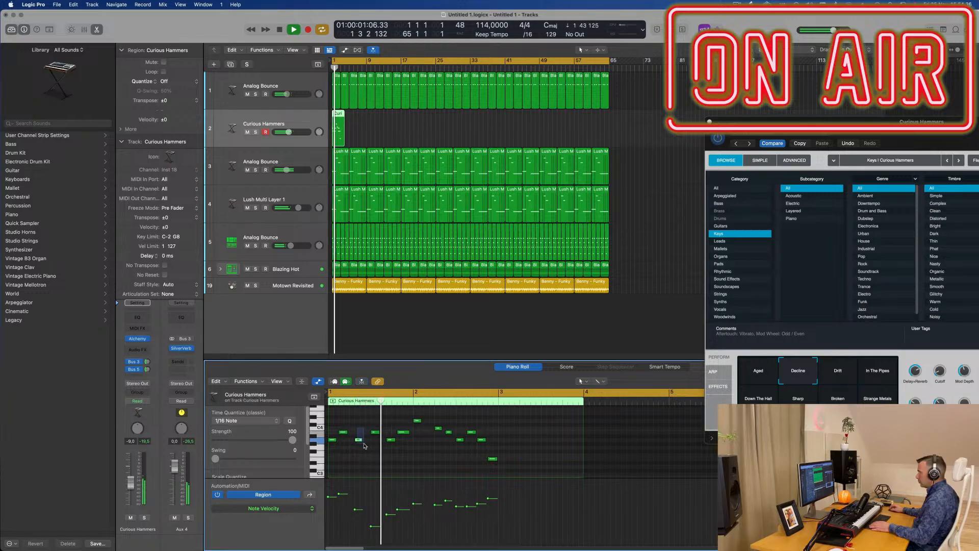
{"action": "left_click", "coordinate": [359, 440]}
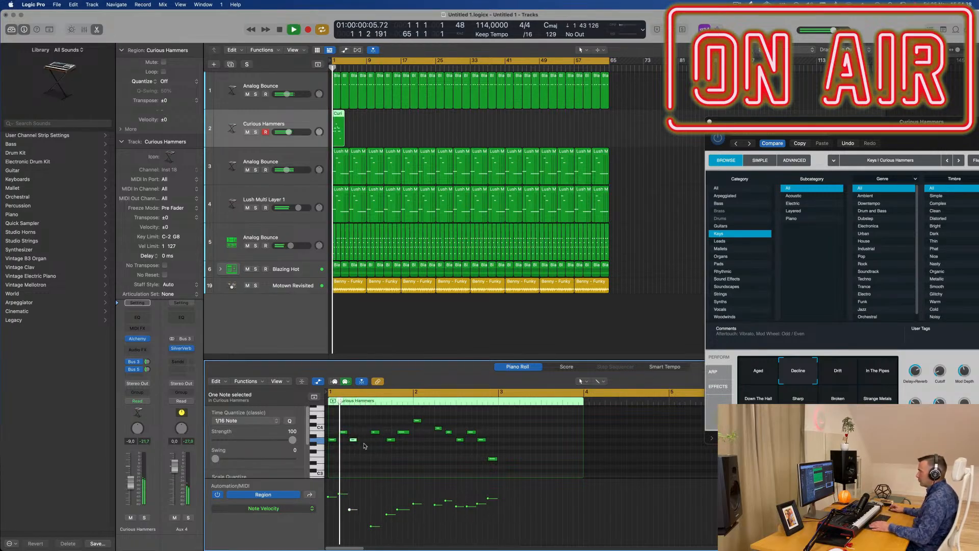
- Raise the velocities of the melody's fourth, fifth and sixth notes, and shift the fifth note slightly earlier
{"action": "left_click", "coordinate": [391, 440]}
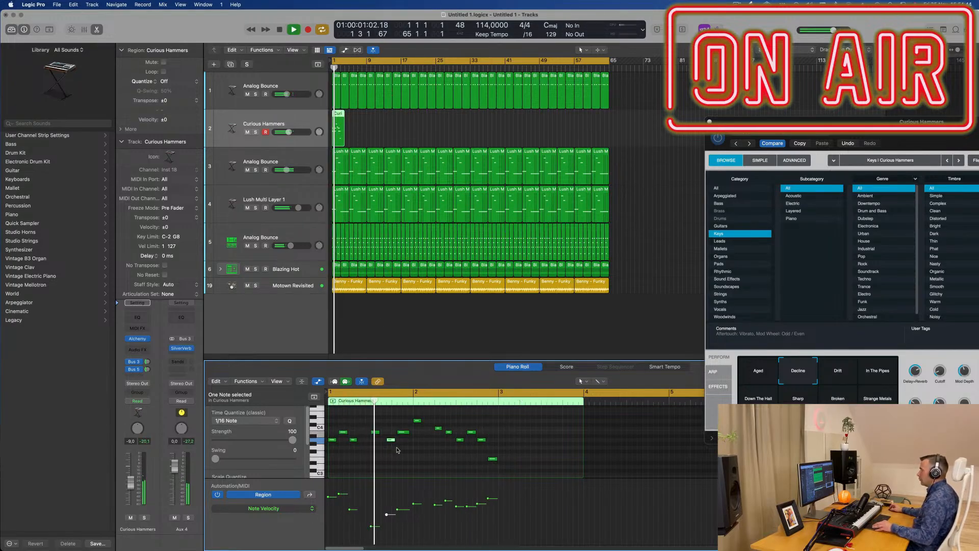
{"action": "scroll", "coordinate": [397, 447], "scroll_direction": "up", "scroll_amount": 2}
{"action": "key", "text": "Return"}
{"action": "left_click_drag", "start_coordinate": [382, 526], "coordinate": [383, 501]}
{"action": "left_click", "coordinate": [381, 528]}
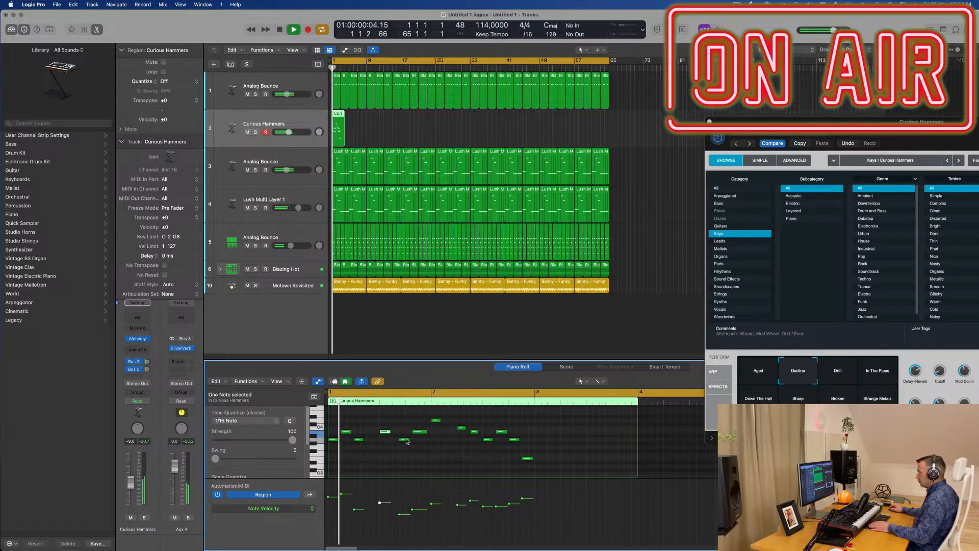
{"action": "left_click_drag", "start_coordinate": [405, 440], "coordinate": [400, 440]}
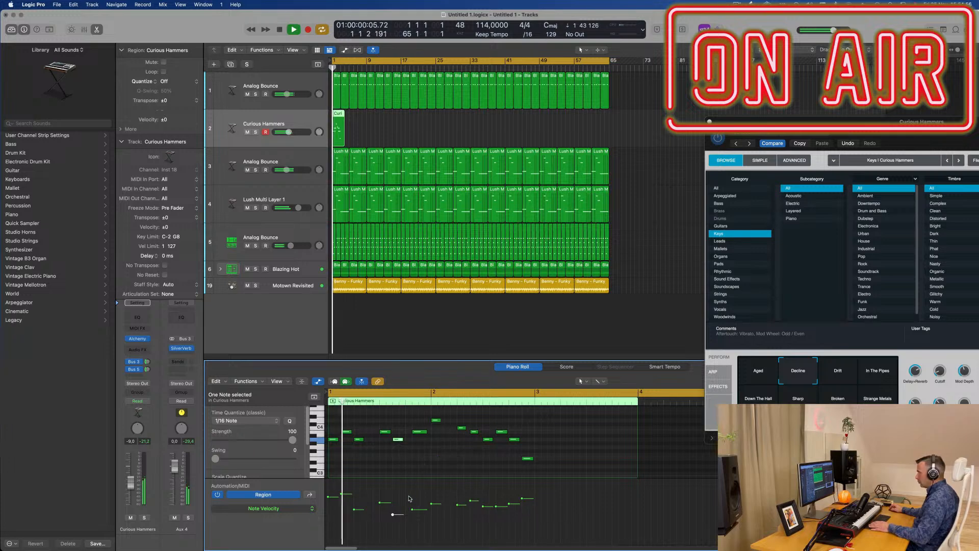
{"action": "left_click_drag", "start_coordinate": [395, 515], "coordinate": [395, 505]}
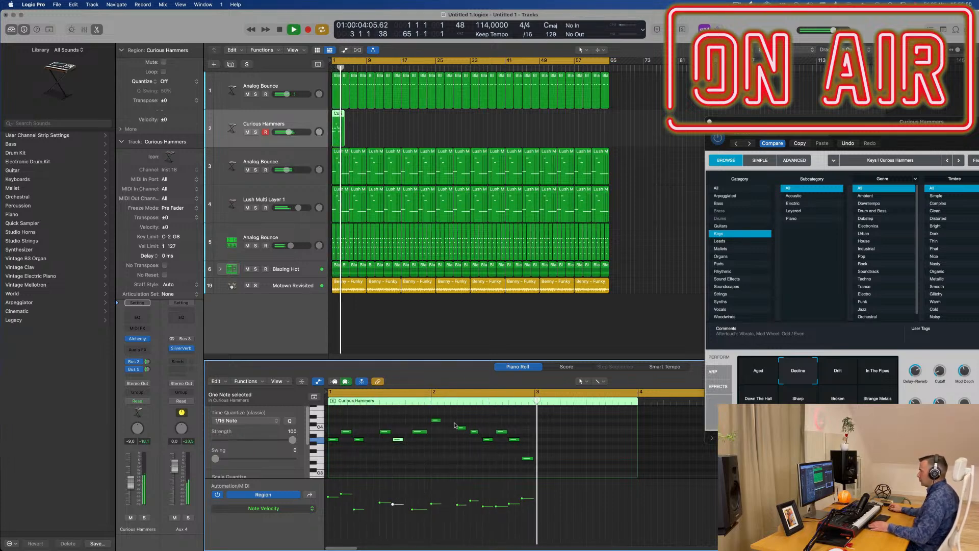
{"action": "left_click", "coordinate": [417, 503], "text": "shift"}
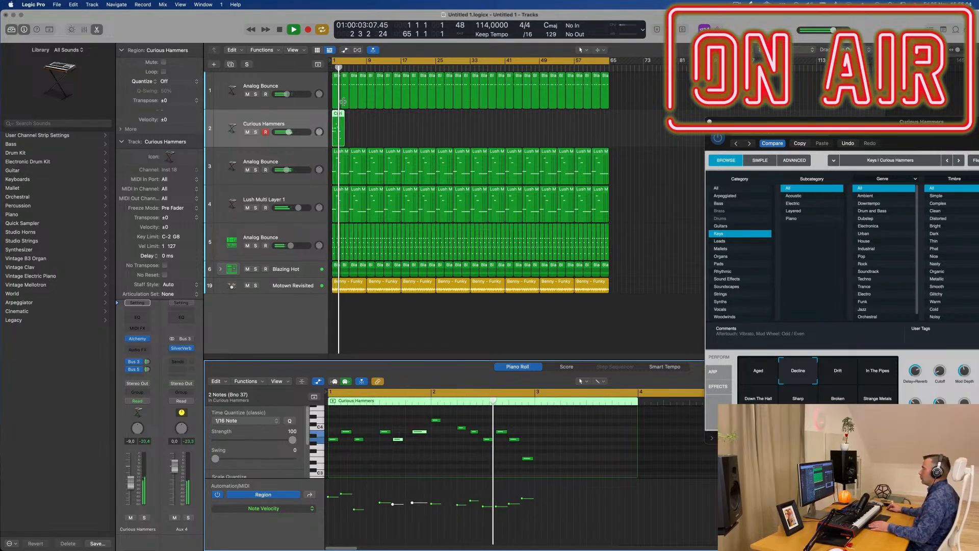
- Try repeating the Curious Hammers region four times back to back, and delete the four copies
{"action": "left_click", "coordinate": [318, 137]}
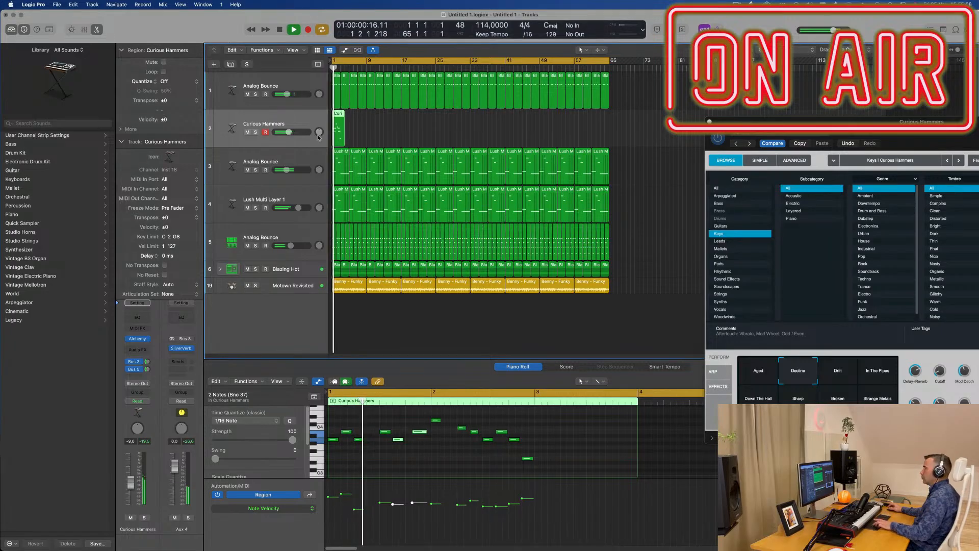
{"action": "key", "text": "super+r"}
{"action": "key", "text": "super+r"}
{"action": "key", "text": "super+r"}
{"action": "key", "text": "super+r"}
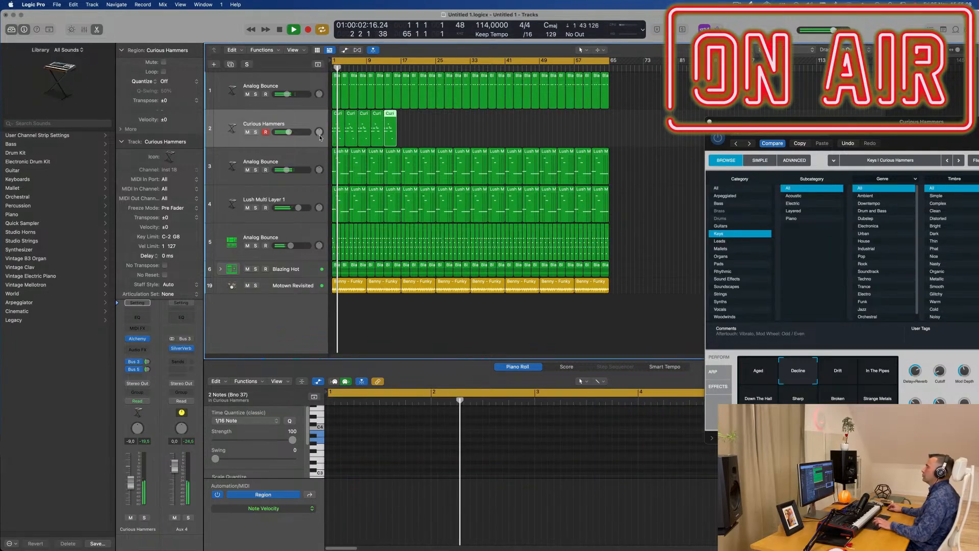
{"action": "left_click_drag", "start_coordinate": [432, 129], "coordinate": [349, 138]}
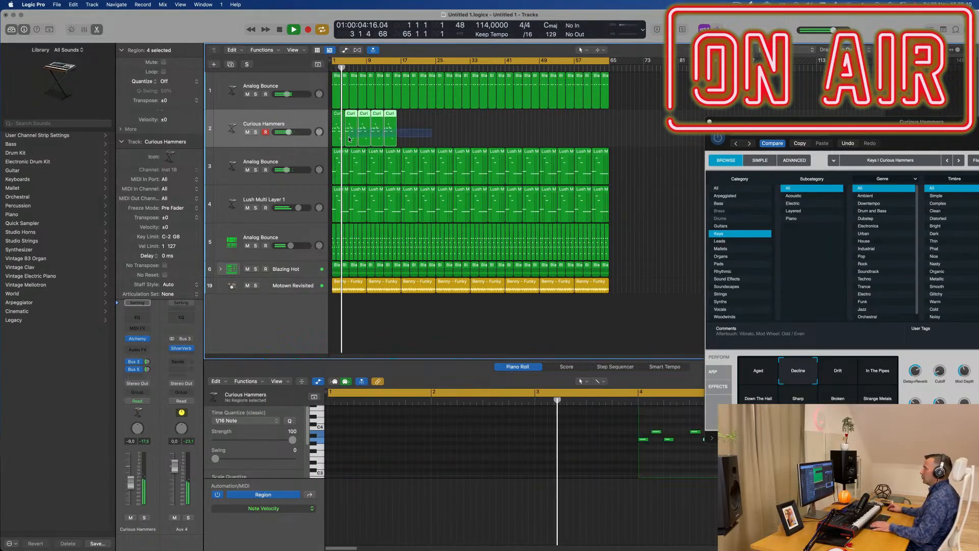
{"action": "key", "text": "Delete"}
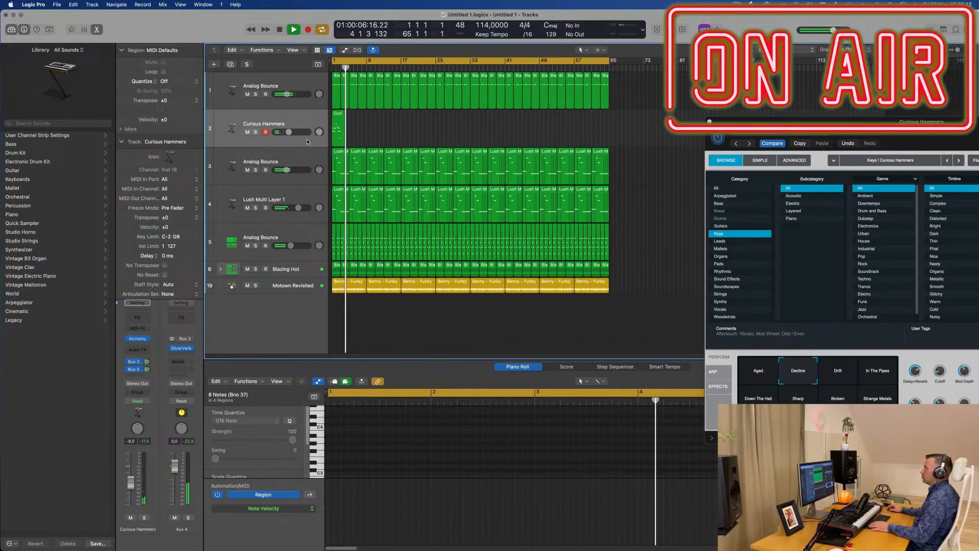
- Try placing the Curious Hammers region four bars further on, at bar 5, and undo it
{"action": "left_click_drag", "start_coordinate": [338, 119], "coordinate": [357, 121]}
{"action": "key", "text": "super+z"}
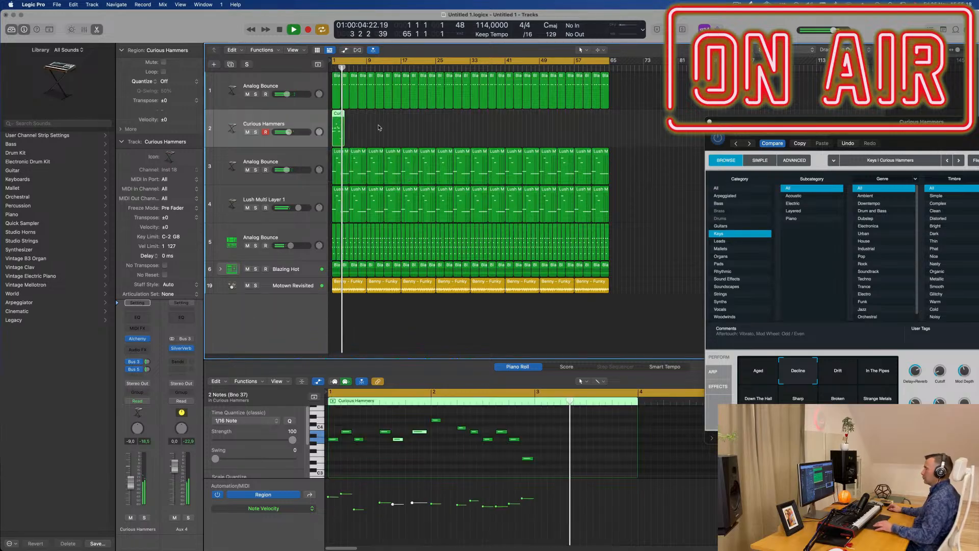
- Try spacing copies of the Curious Hammers region every eight bars, at bars 9, 17 and 25
{"action": "left_click_drag", "start_coordinate": [336, 116], "coordinate": [371, 116]}
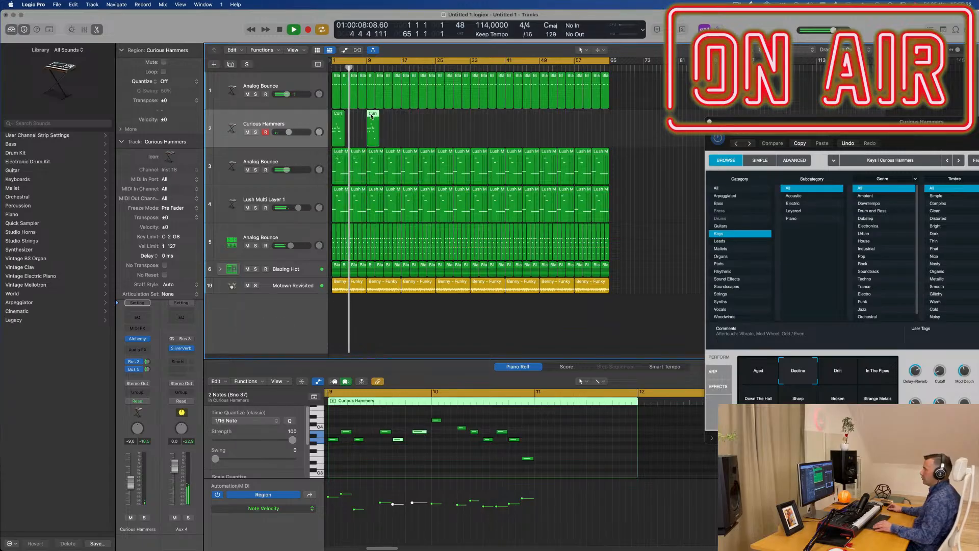
{"action": "scroll", "coordinate": [343, 129], "scroll_direction": "up", "scroll_amount": 3}
{"action": "scroll", "coordinate": [352, 130], "scroll_direction": "down", "scroll_amount": 1}
{"action": "key", "text": "space"}
{"action": "key", "text": "space"}
{"action": "left_click", "coordinate": [339, 133], "text": "shift"}
{"action": "key", "text": "super+r"}
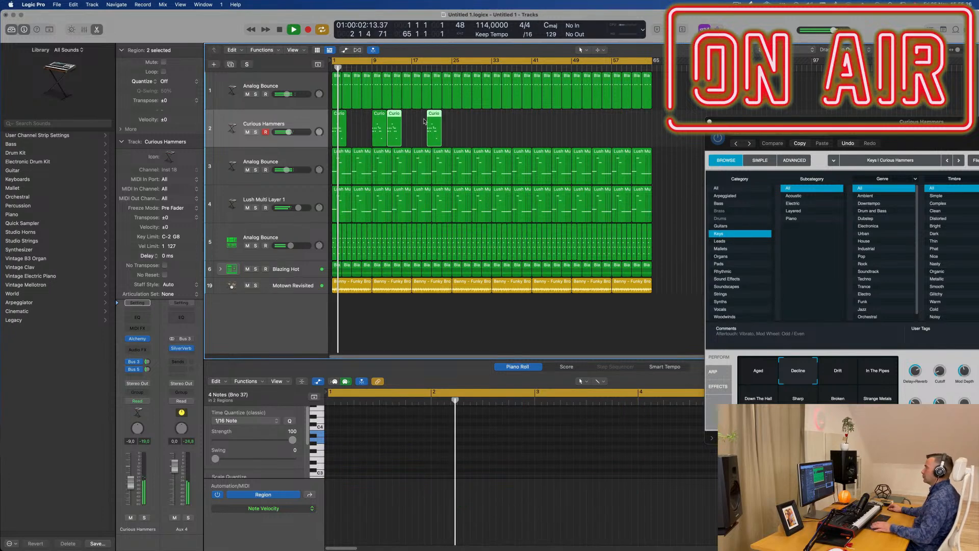
{"action": "left_click_drag", "start_coordinate": [396, 114], "coordinate": [415, 115]}
{"action": "left_click", "coordinate": [487, 120]}
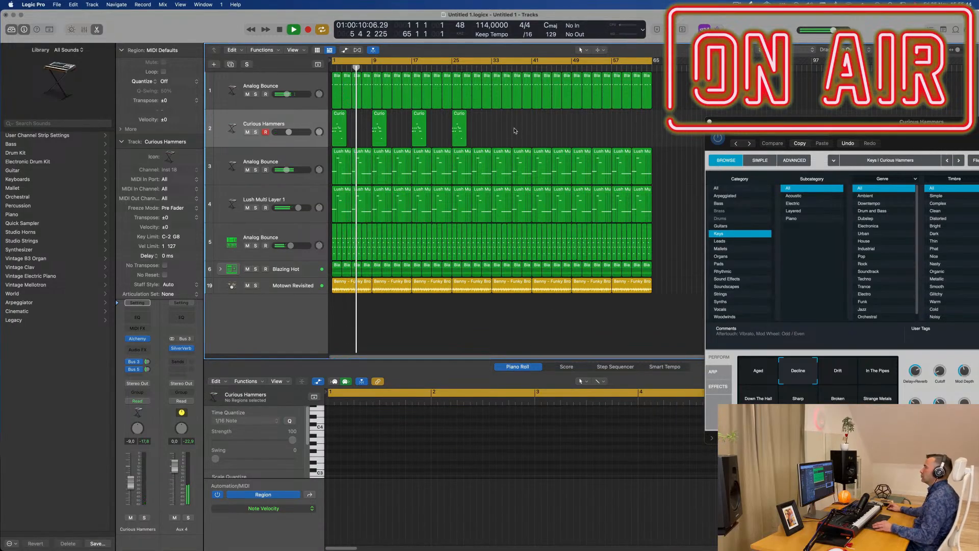
- Try placing the Curious Hammers region every four bars instead, with copies from bar 5 through bar 29
{"action": "key", "text": "super+Right"}
{"action": "key", "text": "super+Right"}
{"action": "key", "text": "super+Right"}
{"action": "left_click_drag", "start_coordinate": [422, 120], "coordinate": [566, 133]}
{"action": "key", "text": "Return"}
{"action": "key", "text": "super+Left"}
{"action": "key", "text": "BackSpace"}
{"action": "left_click_drag", "start_coordinate": [420, 126], "coordinate": [456, 121]}
{"action": "key", "text": "super+Left"}
{"action": "key", "text": "super+Left"}
{"action": "key", "text": "super+Left"}
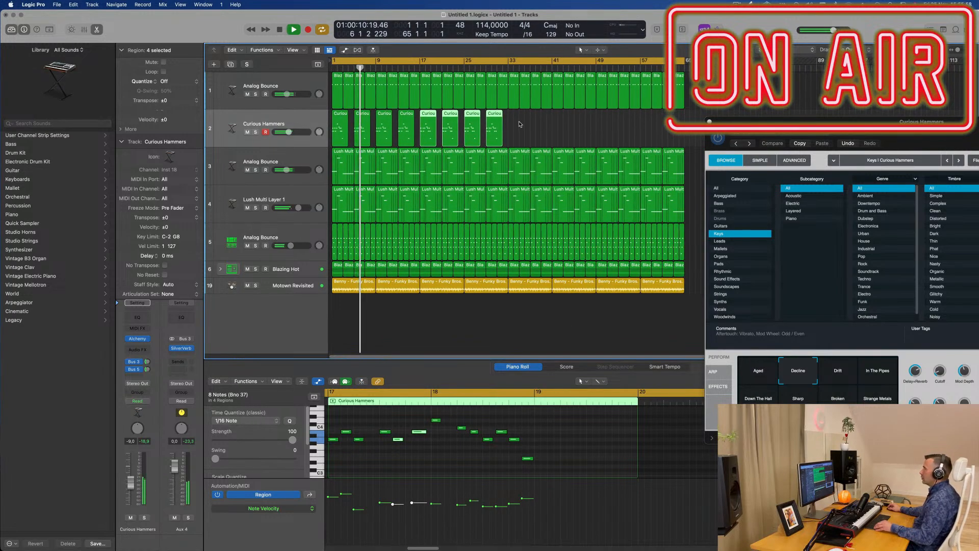
- Move the sixth note (B3) of the first Curious Hammers region slightly earlier, to position 1 4 3 1
{"action": "key", "text": "Return"}
{"action": "key", "text": "super+Right"}
{"action": "key", "text": "super+Right"}
{"action": "key", "text": "super+Right"}
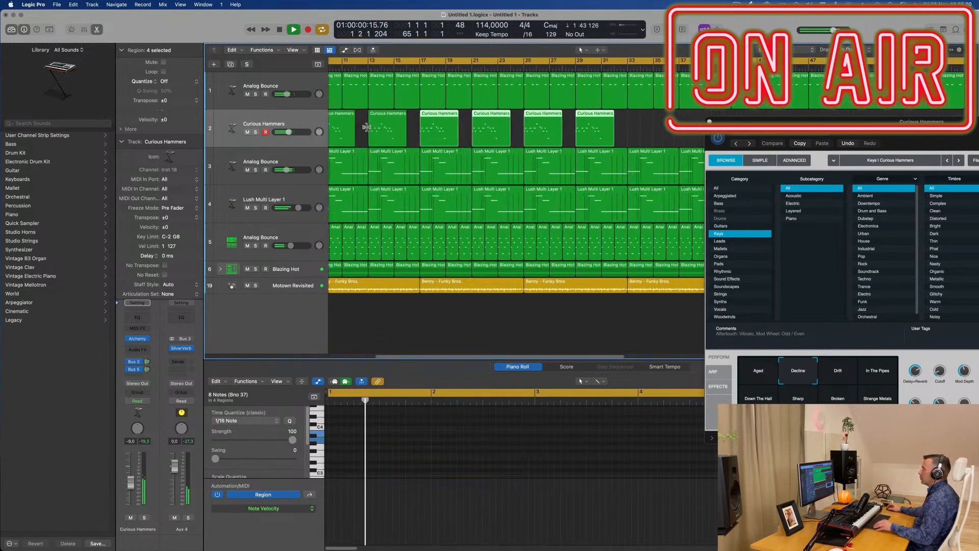
{"action": "scroll", "coordinate": [387, 124], "scroll_direction": "left", "scroll_amount": 2}
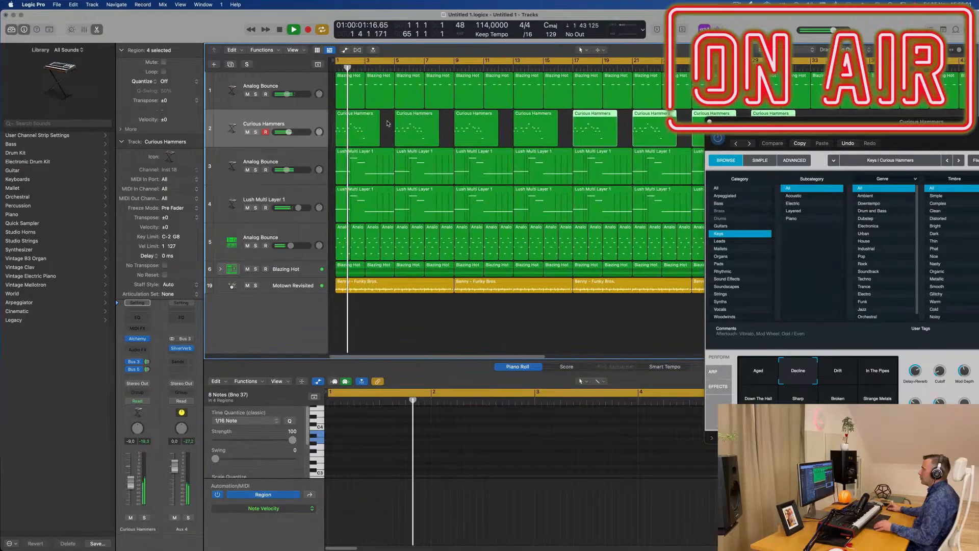
{"action": "left_click", "coordinate": [351, 122]}
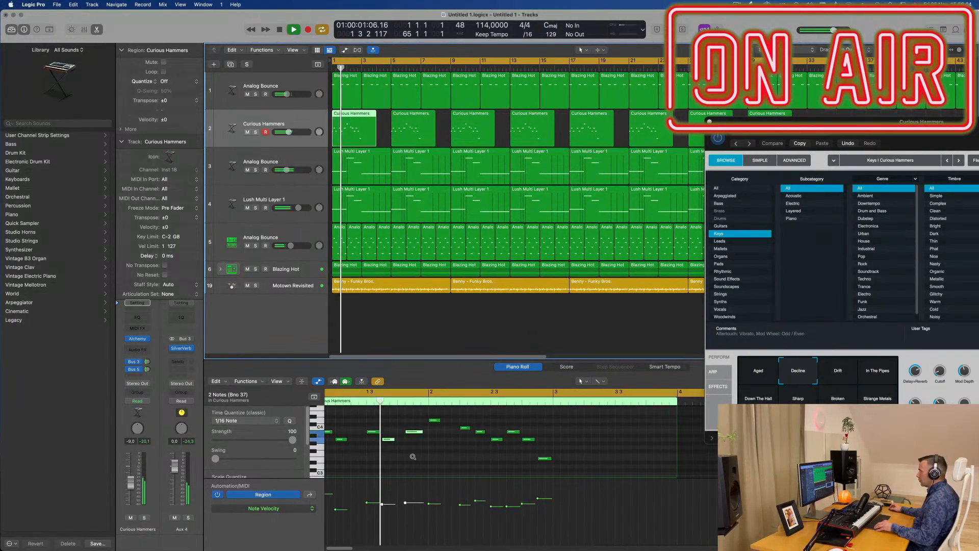
{"action": "left_click", "coordinate": [436, 432]}
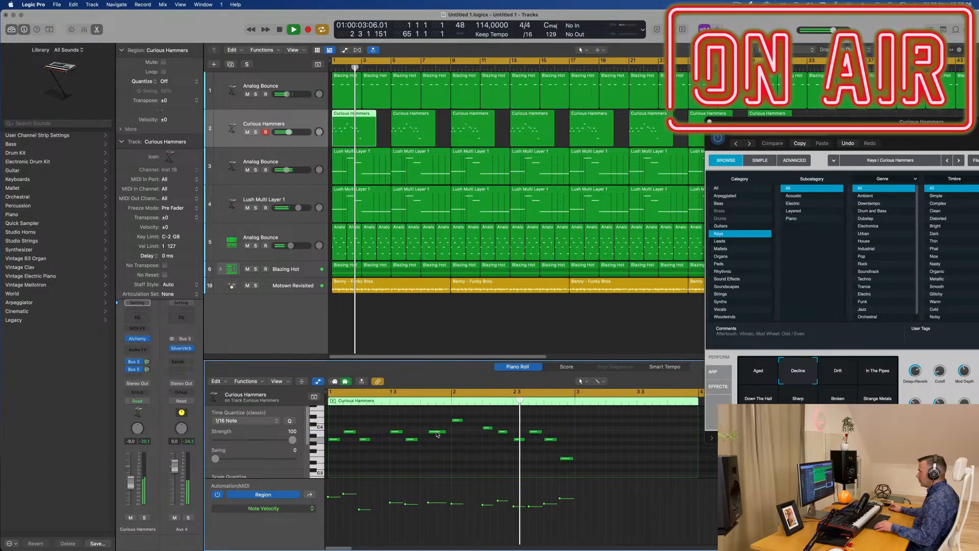
{"action": "key", "text": "alt+Right"}
{"action": "key", "text": "Return"}
{"action": "key", "text": "super+Left"}
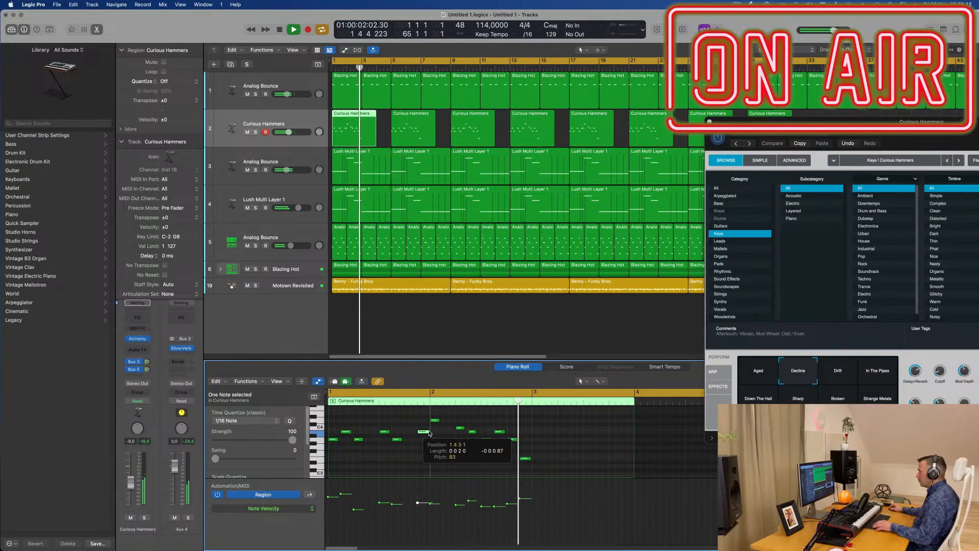
- Delete the seven Curious Hammers copies after the first region
{"action": "scroll", "coordinate": [439, 449], "scroll_direction": "down", "scroll_amount": 3}
{"action": "scroll", "coordinate": [575, 124], "scroll_direction": "down", "scroll_amount": 8}
{"action": "left_click_drag", "start_coordinate": [574, 124], "coordinate": [360, 135]}
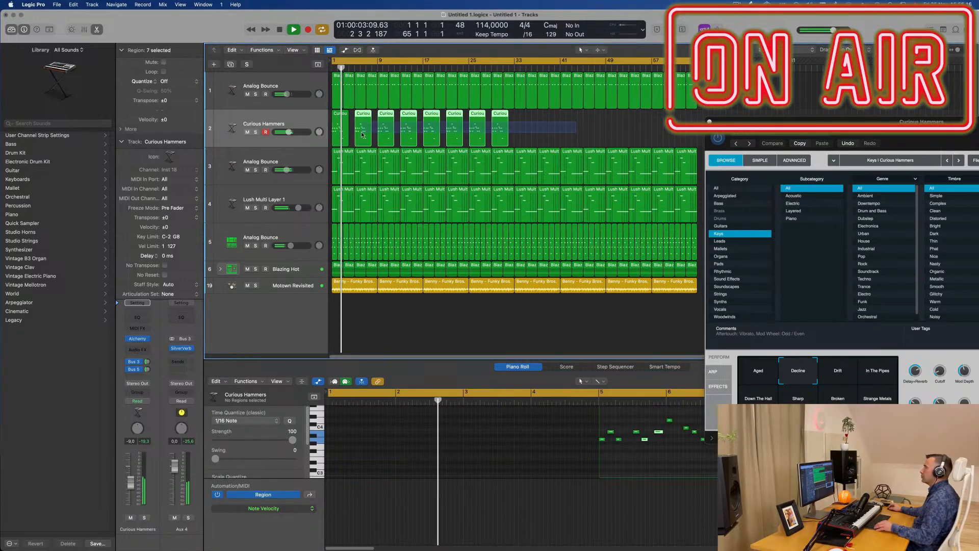
{"action": "key", "text": "Delete"}
- Copy the edited Curious Hammers region every four bars across the whole 64-bar arrangement
{"action": "left_click", "coordinate": [341, 113]}
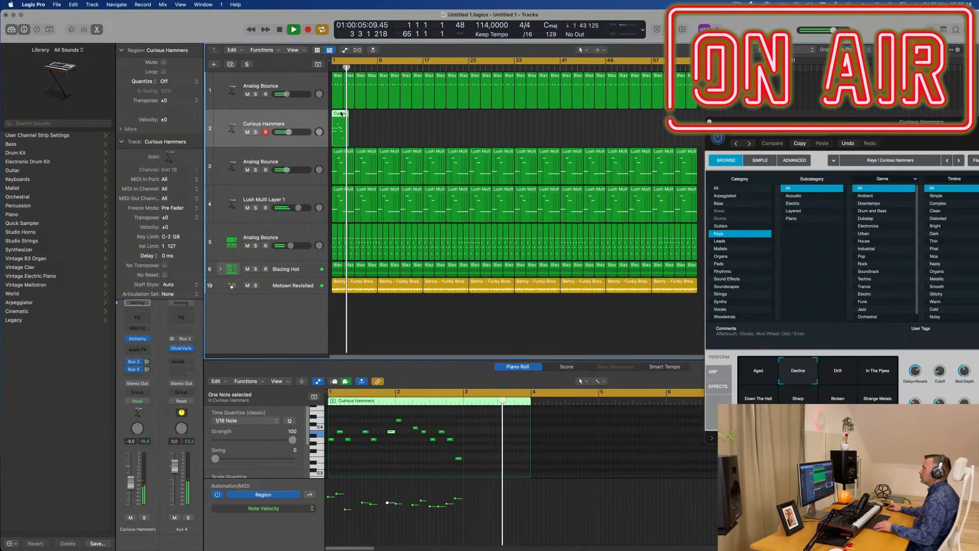
{"action": "left_click_drag", "start_coordinate": [341, 114], "coordinate": [433, 118]}
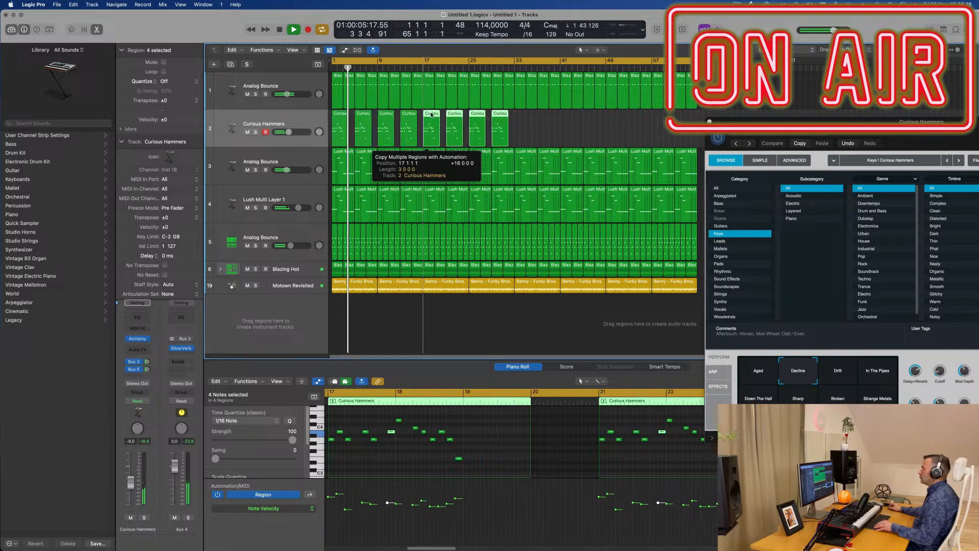
{"action": "left_click_drag", "start_coordinate": [554, 127], "coordinate": [523, 121]}
{"action": "key", "text": "super+Up"}
{"action": "key", "text": "super+Up"}
{"action": "key", "text": "super+Up"}
{"action": "left_click", "coordinate": [455, 319]}
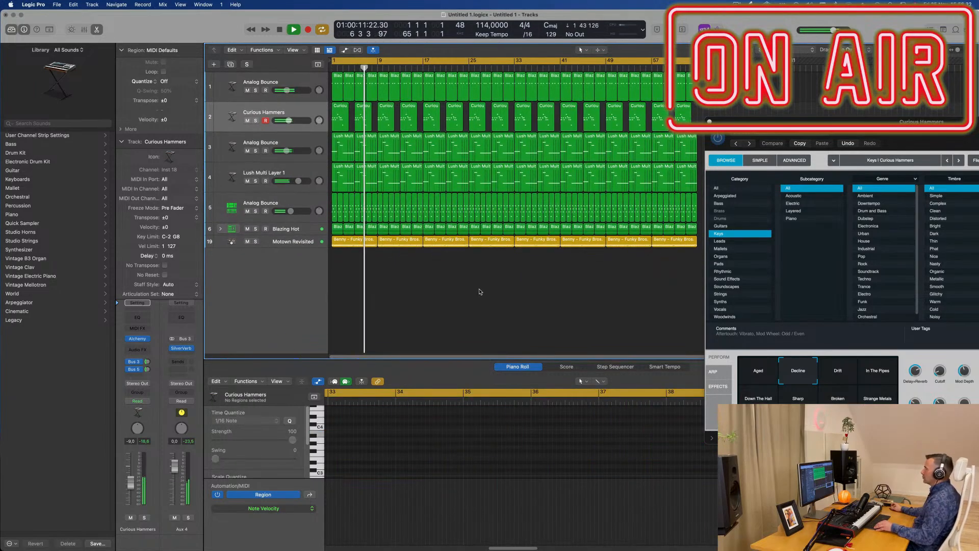
- Add a Channel EQ to the Analog Bounce track below Curious Hammers, with a +2.8 dB low shelf at 75 Hz
{"action": "left_click_drag", "start_coordinate": [914, 122], "coordinate": [903, 153]}
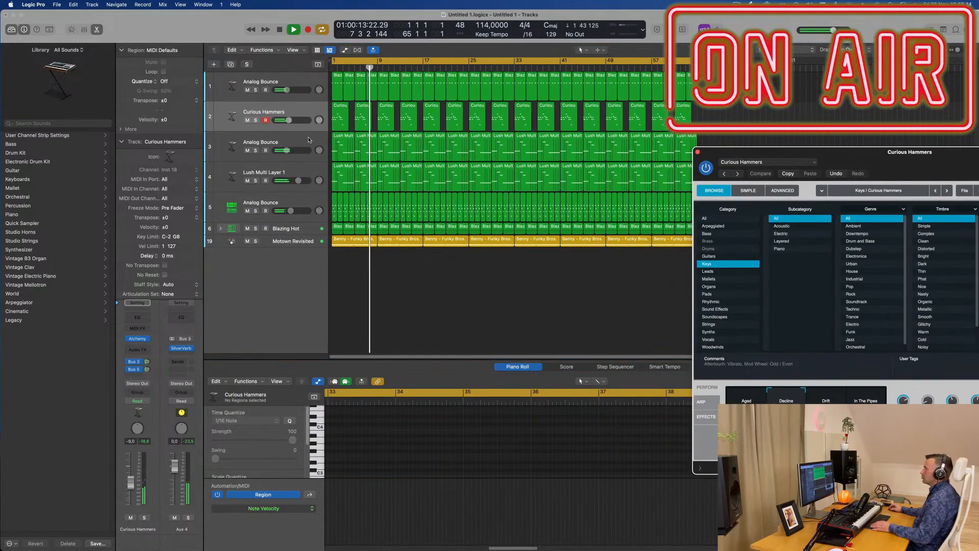
{"action": "left_click", "coordinate": [261, 152]}
{"action": "left_click", "coordinate": [256, 152]}
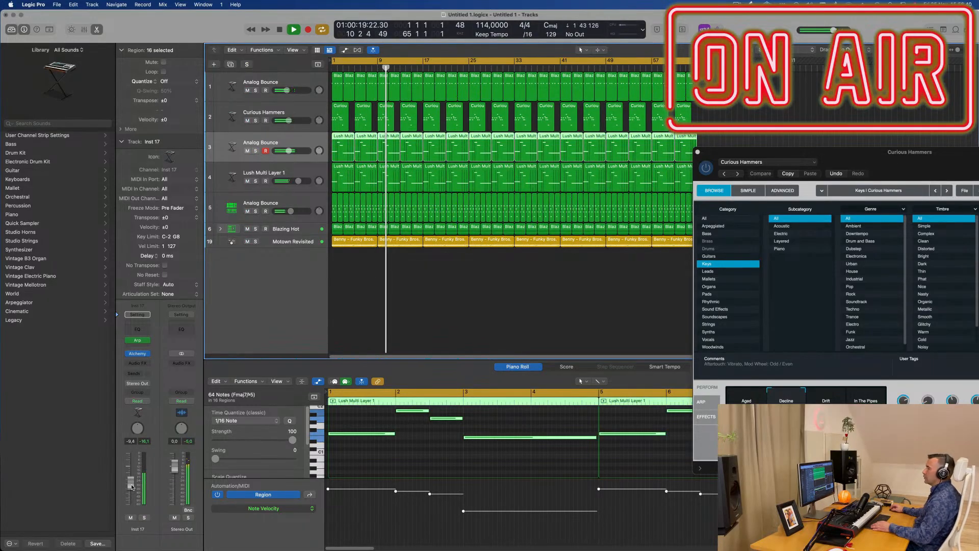
{"action": "left_click", "coordinate": [137, 328]}
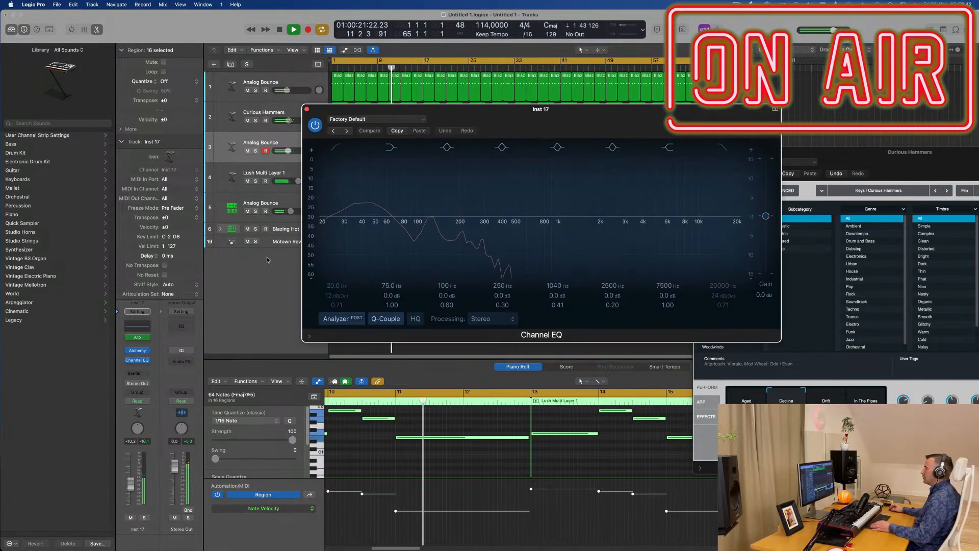
{"action": "left_click_drag", "start_coordinate": [399, 216], "coordinate": [400, 210]}
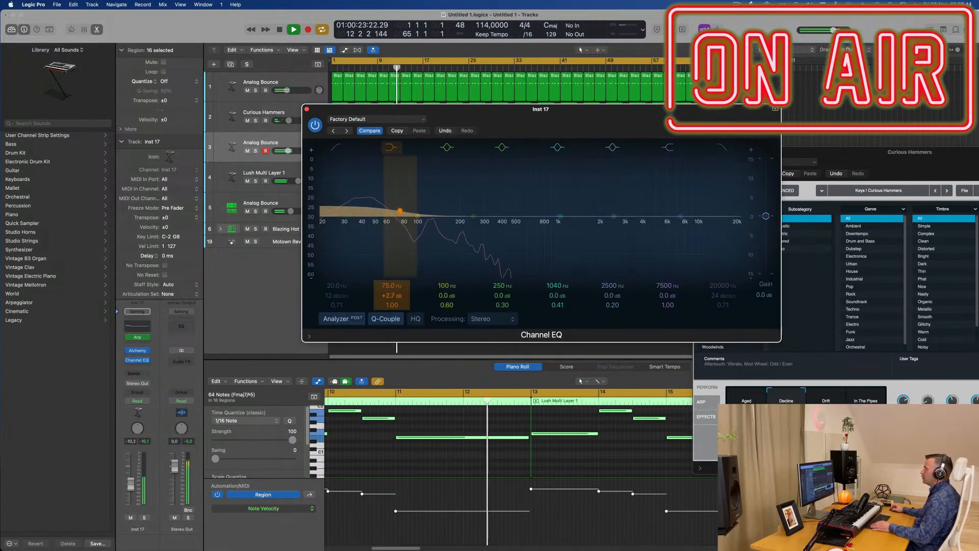
{"action": "left_click_drag", "start_coordinate": [392, 296], "coordinate": [391, 294]}
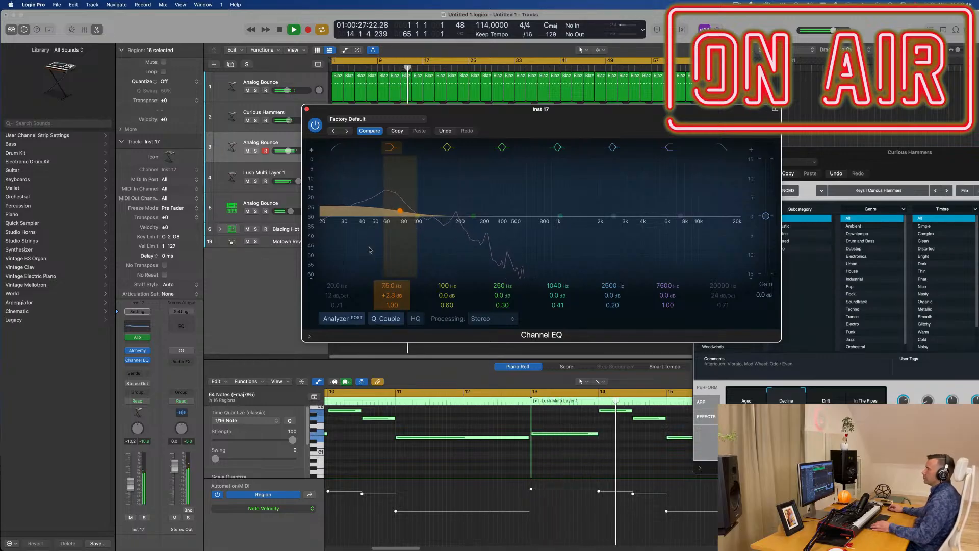
{"action": "left_click", "coordinate": [306, 109]}
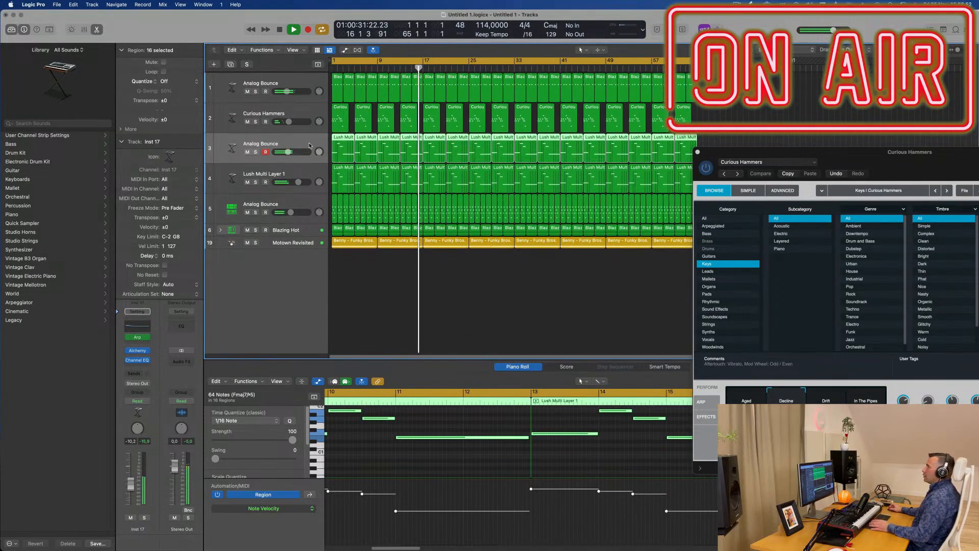
- Duplicate the Blazing Hot drum kit track and load the Deep End kit on the new track
{"action": "left_click", "coordinate": [219, 229]}
{"action": "left_click", "coordinate": [306, 245]}
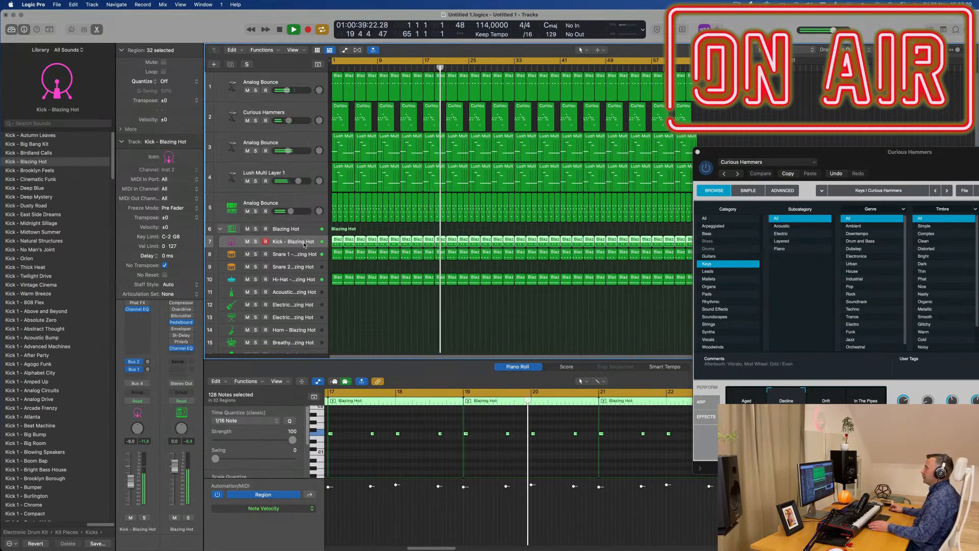
{"action": "left_click", "coordinate": [284, 229]}
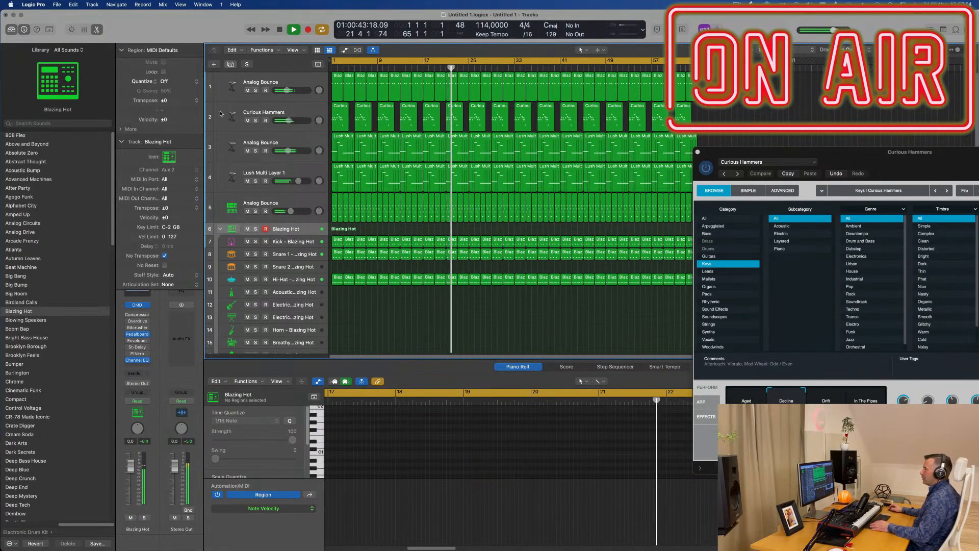
{"action": "scroll", "coordinate": [247, 179], "scroll_direction": "down", "scroll_amount": 3}
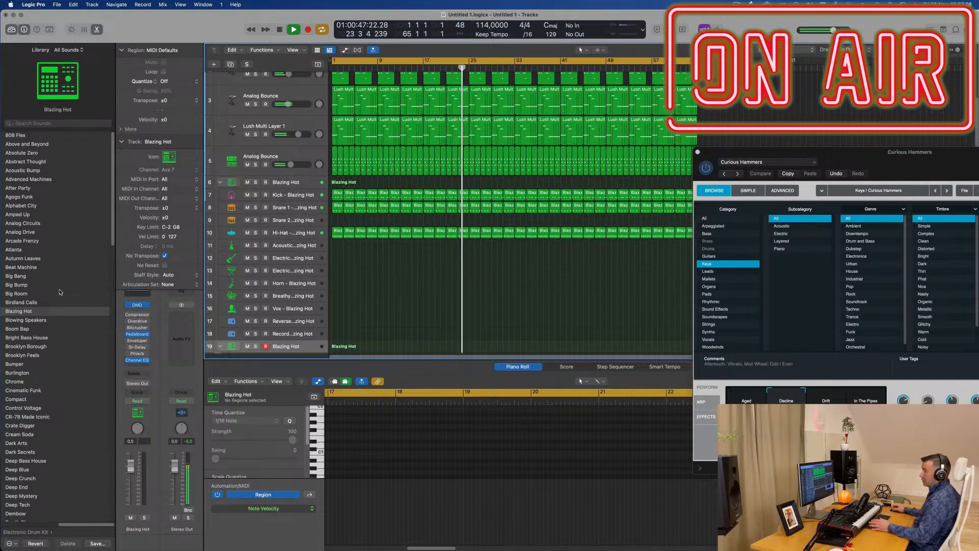
{"action": "scroll", "coordinate": [64, 331], "scroll_direction": "down", "scroll_amount": 3}
{"action": "scroll", "coordinate": [61, 325], "scroll_direction": "down", "scroll_amount": 5}
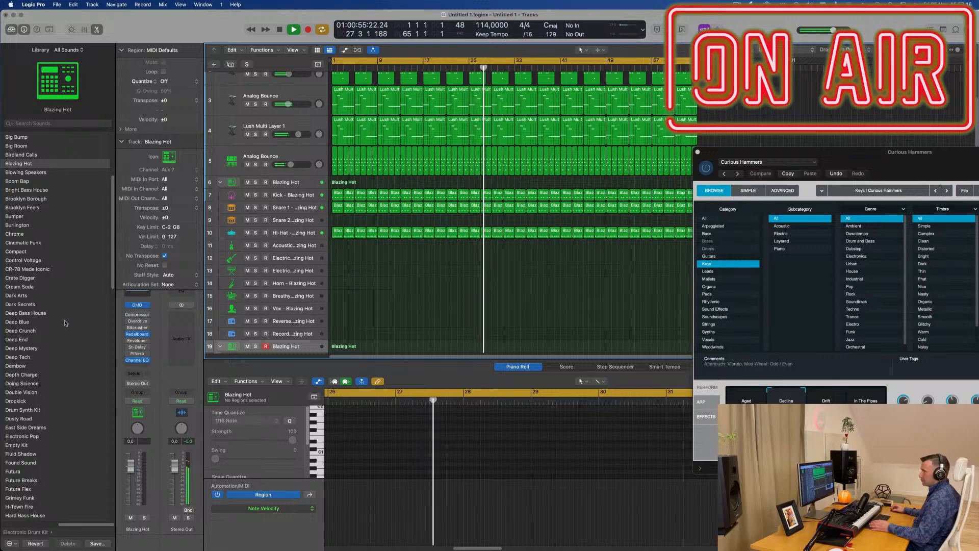
{"action": "left_click", "coordinate": [18, 344]}
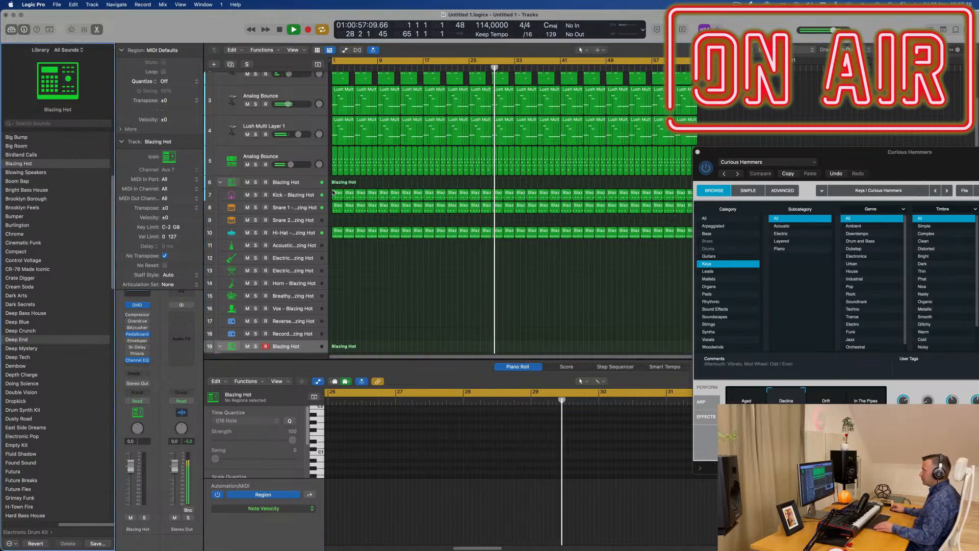
- Copy the first Blazing Hot kick region to bar 1 of the Kick 1 - Deep End track
{"action": "left_click_drag", "start_coordinate": [337, 191], "coordinate": [332, 345]}
{"action": "key", "text": "Return"}
{"action": "scroll", "coordinate": [227, 327], "scroll_direction": "down", "scroll_amount": 3}
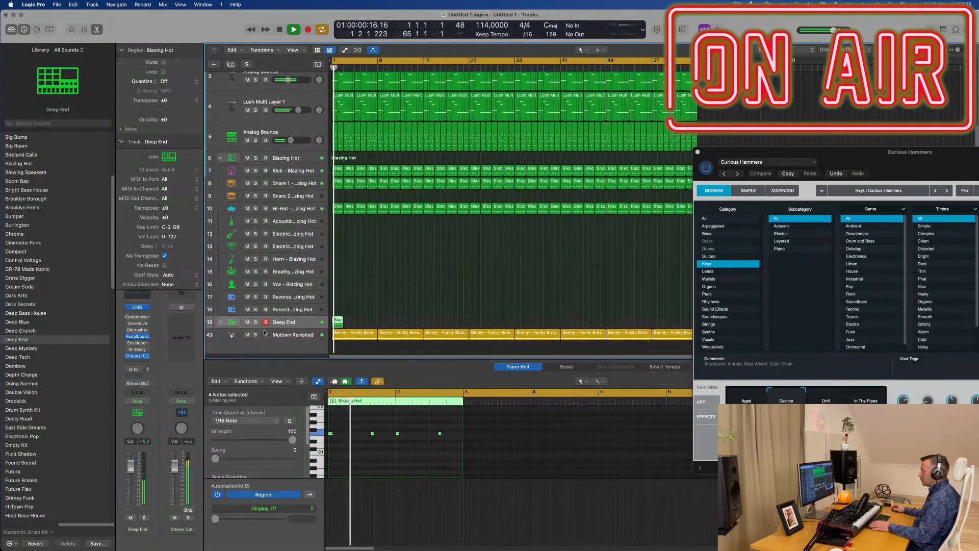
{"action": "left_click", "coordinate": [220, 320]}
{"action": "scroll", "coordinate": [403, 250], "scroll_direction": "down", "scroll_amount": 3}
{"action": "left_click_drag", "start_coordinate": [339, 240], "coordinate": [339, 250]}
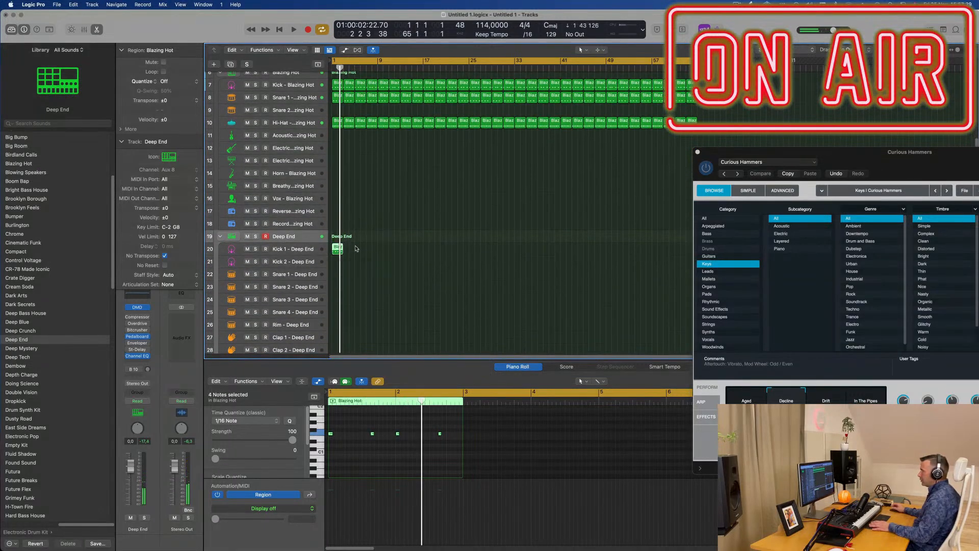
- Set the Kick 1 - Deep End level to -5.6 dB and repeat its region back to back through bar 30
{"action": "left_click", "coordinate": [301, 252]}
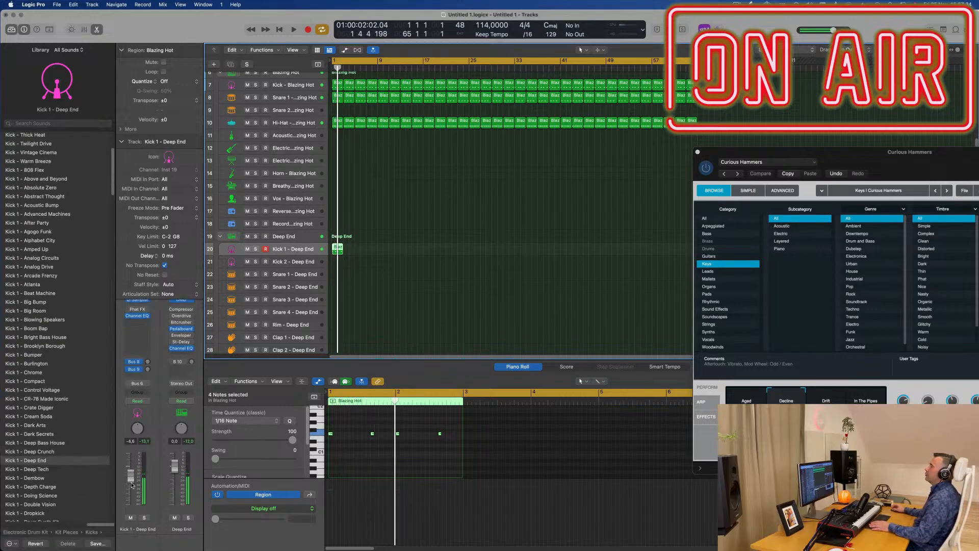
{"action": "key", "text": "space"}
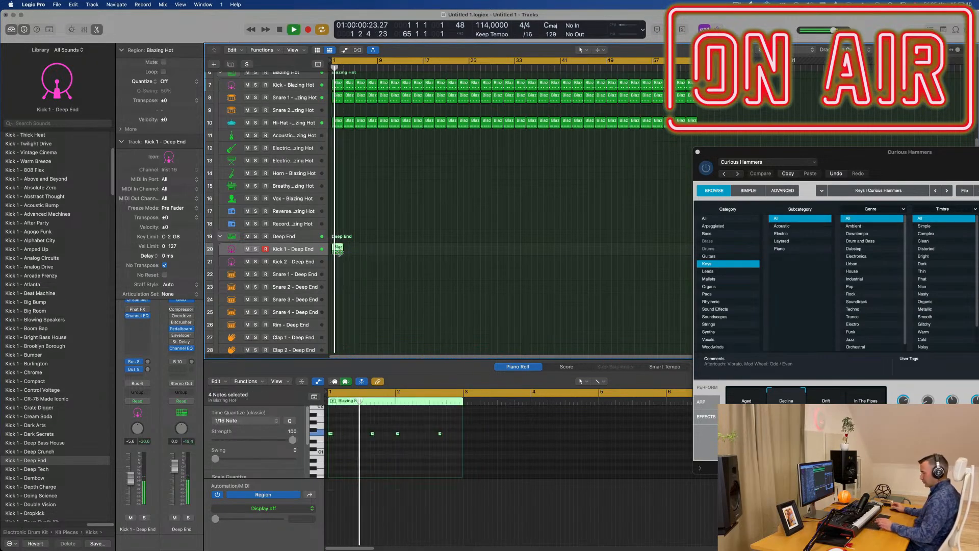
{"action": "key", "text": "super+r"}
{"action": "key", "text": "super+r"}
{"action": "key", "text": "super+r"}
{"action": "key", "text": "super+r"}
{"action": "key", "text": "super+r"}
{"action": "key", "text": "super+r"}
{"action": "key", "text": "super+r"}
{"action": "key", "text": "super+r"}
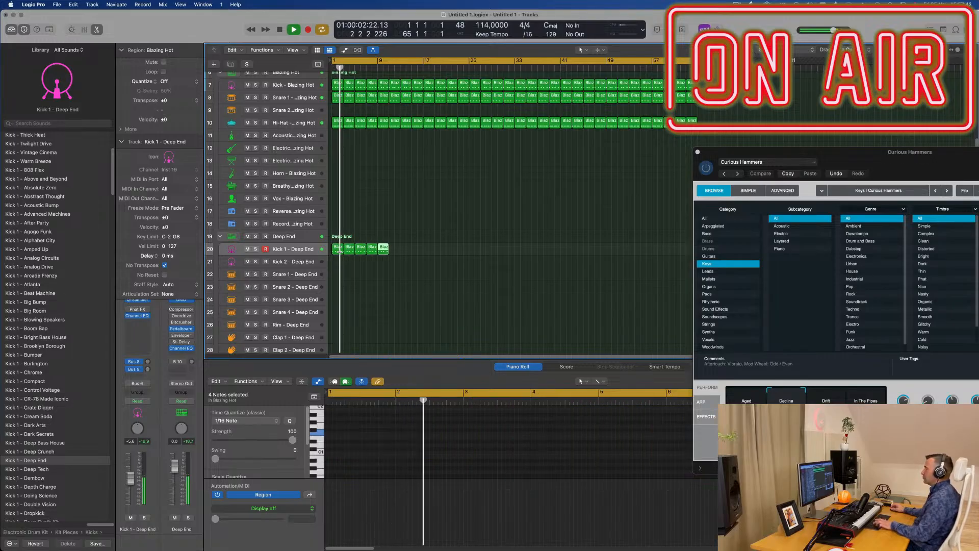
{"action": "key", "text": "super+r"}
{"action": "key", "text": "super+r"}
{"action": "key", "text": "super+r"}
{"action": "key", "text": "super+r"}
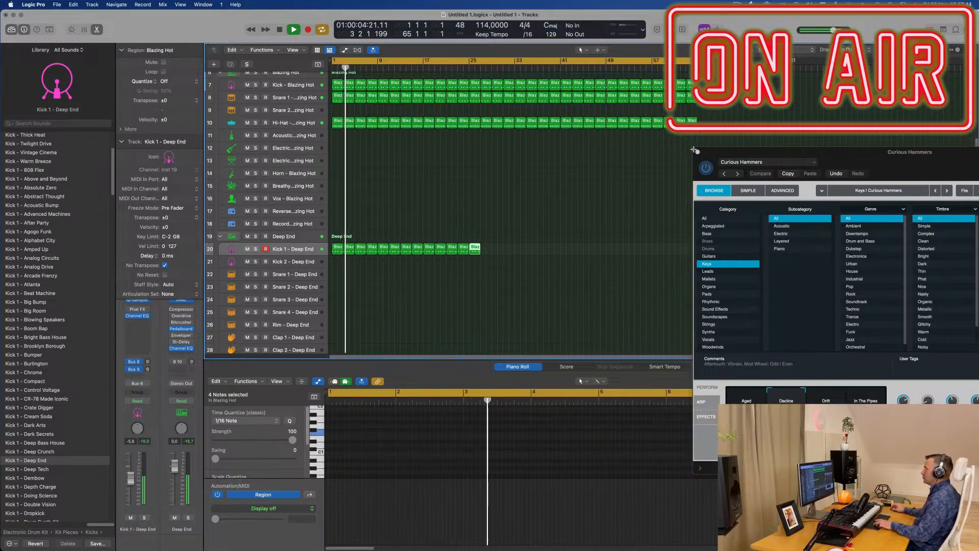
{"action": "scroll", "coordinate": [438, 204], "scroll_direction": "up", "scroll_amount": 1}
{"action": "scroll", "coordinate": [439, 204], "scroll_direction": "down", "scroll_amount": 2}
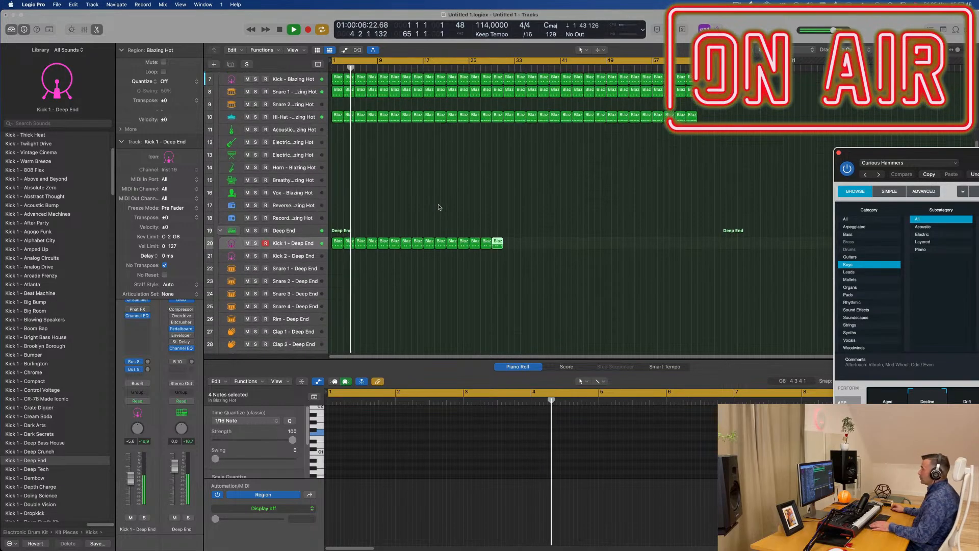
- Play the arrangement from the start and examine the notes in the first region of the Lush Multi Layer 1 track
{"action": "scroll", "coordinate": [439, 208], "scroll_direction": "down", "scroll_amount": 5}
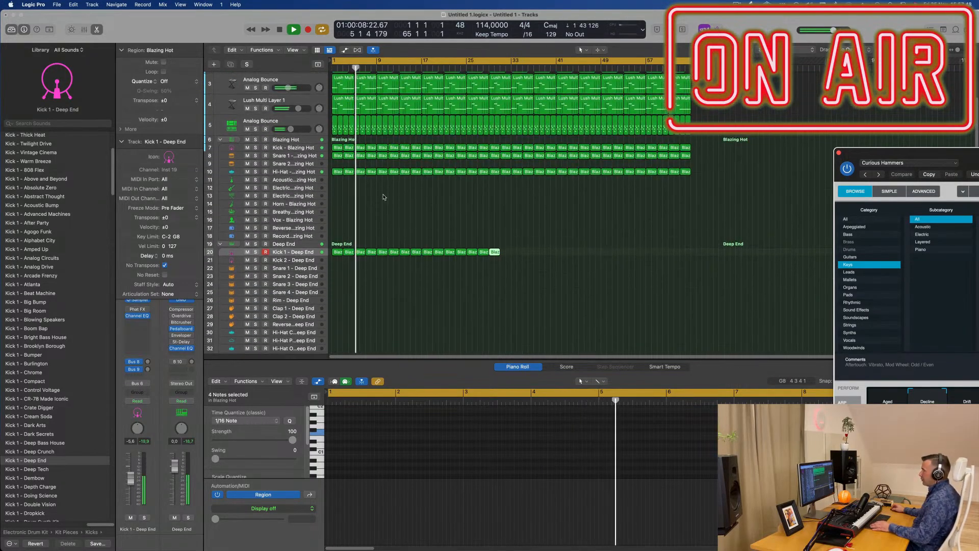
{"action": "key", "text": "space"}
{"action": "left_click", "coordinate": [346, 105]}
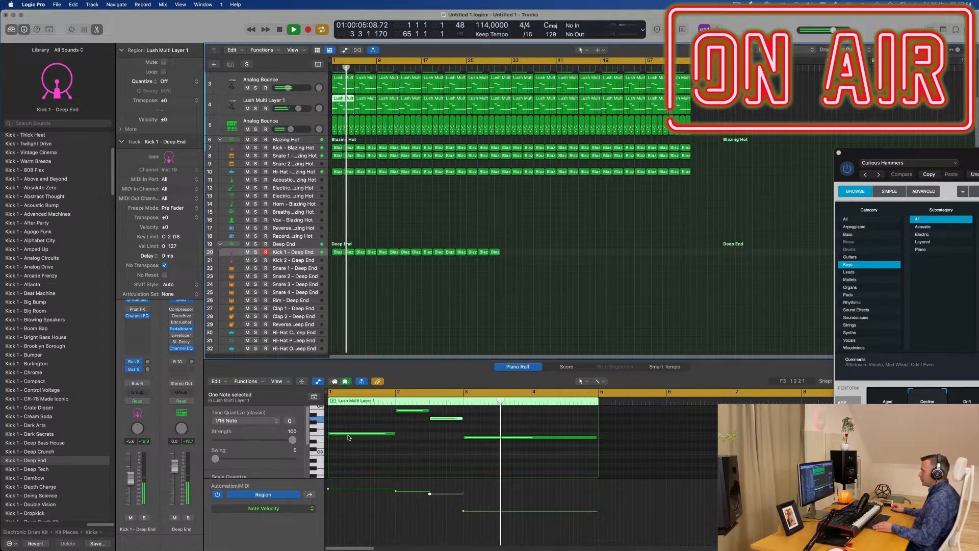
{"action": "left_click", "coordinate": [371, 201]}
{"action": "key", "text": "space"}
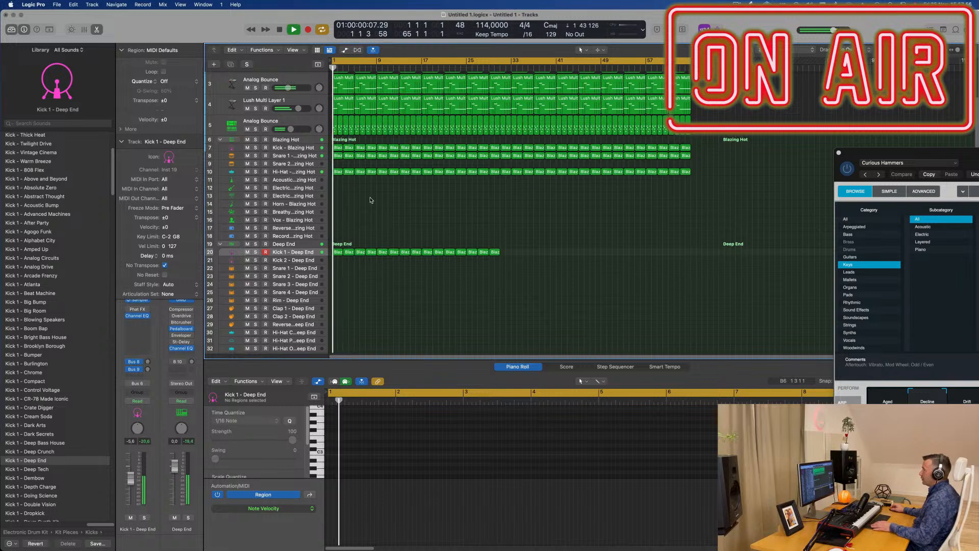
{"action": "left_click", "coordinate": [342, 106]}
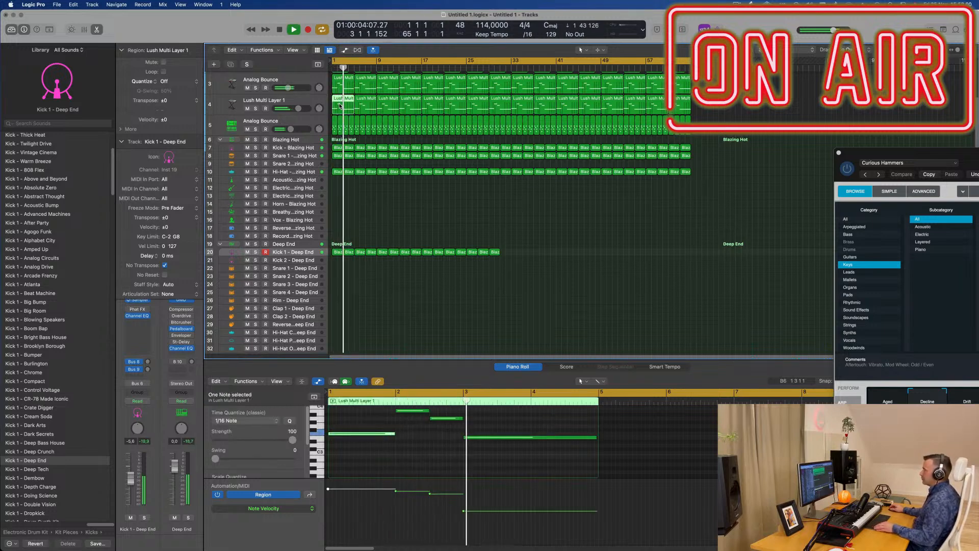
- Replace all the Kick 1 - Deep End regions with a copy of the first Lush Multi Layer 1 region at bar 1
{"action": "left_click_drag", "start_coordinate": [334, 243], "coordinate": [544, 270]}
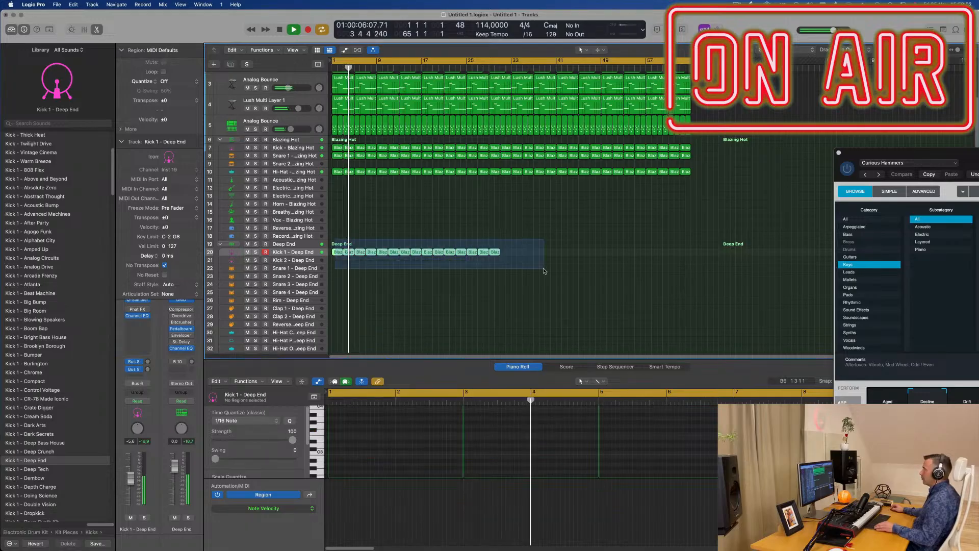
{"action": "key", "text": "Delete"}
{"action": "left_click_drag", "start_coordinate": [343, 100], "coordinate": [343, 253]}
- In the copied kick region, shorten the first note to about an eighth note and transpose all four notes down two octaves
{"action": "left_click_drag", "start_coordinate": [394, 433], "coordinate": [333, 438]}
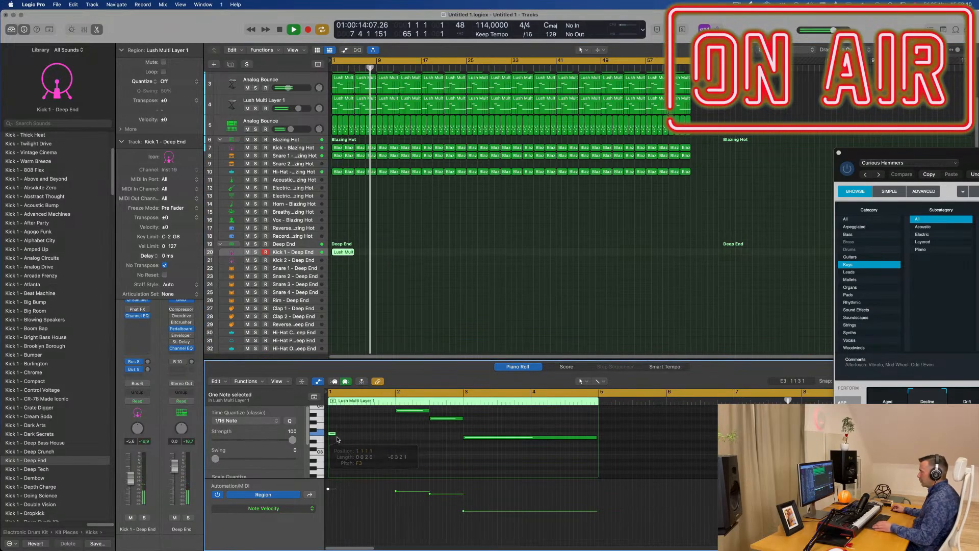
{"action": "left_click", "coordinate": [358, 448]}
{"action": "key", "text": "super+a"}
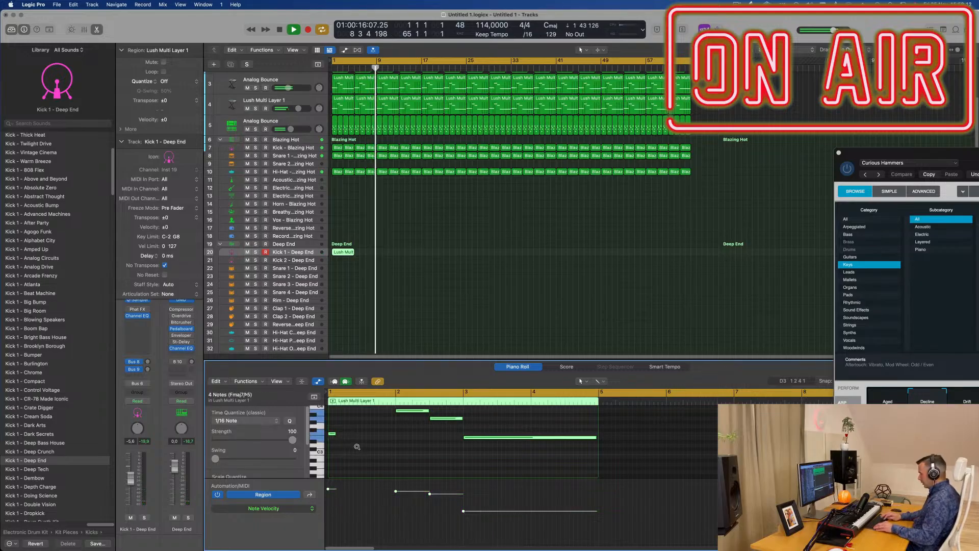
{"action": "key", "text": "alt+shift+Down"}
{"action": "key", "text": "alt+shift+Down"}
{"action": "key", "text": "Return"}
{"action": "scroll", "coordinate": [336, 259], "scroll_direction": "down", "scroll_amount": 1}
- Copy the shortened first note into the second half of bar 1 of the Kick 1 - Deep End region
{"action": "left_click", "coordinate": [346, 247]}
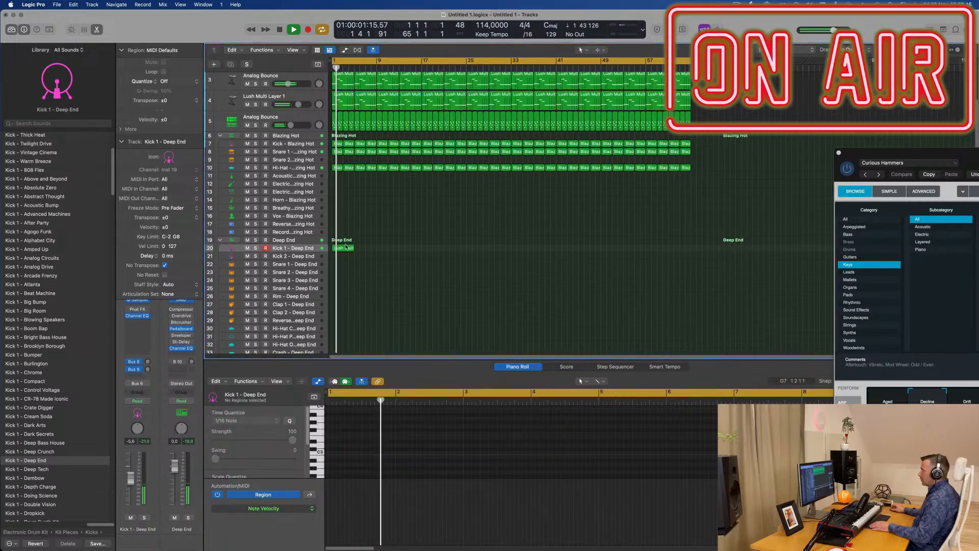
{"action": "left_click", "coordinate": [345, 248]}
{"action": "key", "text": "super+Right"}
{"action": "scroll", "coordinate": [370, 450], "scroll_direction": "left", "scroll_amount": 1}
{"action": "key", "text": "Return"}
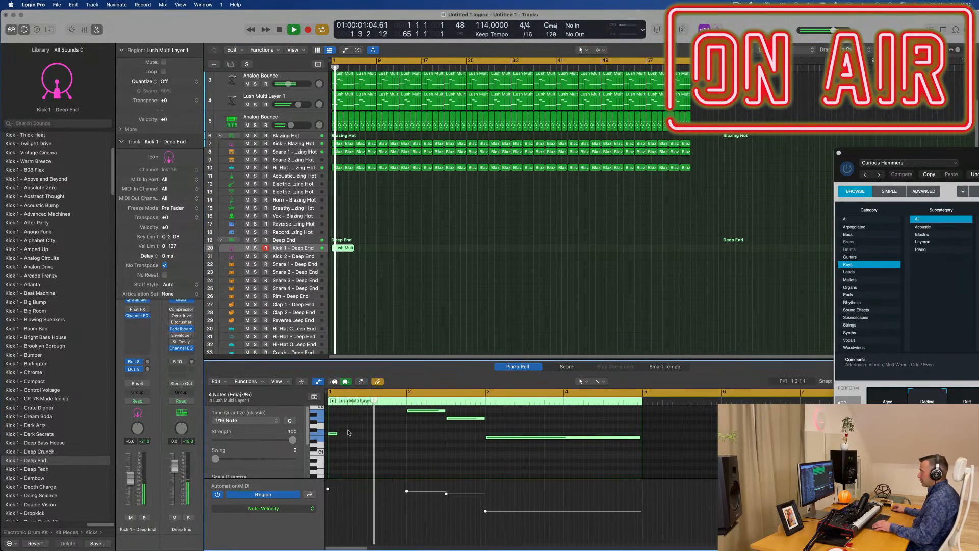
{"action": "left_click", "coordinate": [333, 434]}
{"action": "mouse_move", "coordinate": [345, 436]}
{"action": "left_mouse_down"}
{"action": "mouse_move", "coordinate": [383, 435]}
{"action": "mouse_move", "coordinate": [336, 435]}
{"action": "left_mouse_up"}
{"action": "key", "text": "super+Left"}
{"action": "key", "text": "super+Left"}
{"action": "key", "text": "super+Left"}
{"action": "scroll", "coordinate": [408, 439], "scroll_direction": "up", "scroll_amount": 2}
{"action": "key", "text": "space"}
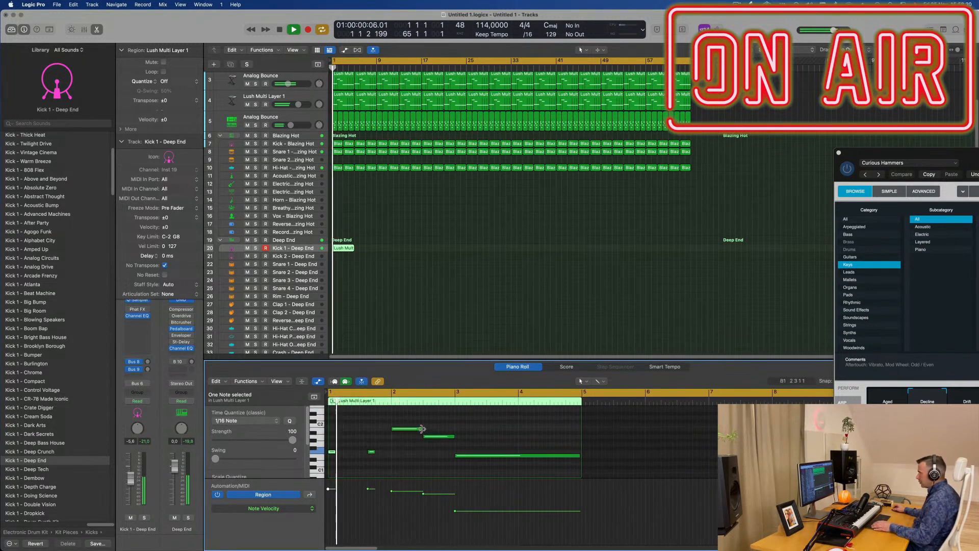
- Shorten both bar 2 notes and the bar 3 note to brief kick hits, nudging the second bar 2 note slightly later
{"action": "left_click_drag", "start_coordinate": [420, 429], "coordinate": [398, 433]}
{"action": "scroll", "coordinate": [402, 440], "scroll_direction": "down", "scroll_amount": 2}
{"action": "key", "text": "space"}
{"action": "key", "text": "space"}
{"action": "scroll", "coordinate": [419, 441], "scroll_direction": "up", "scroll_amount": 1}
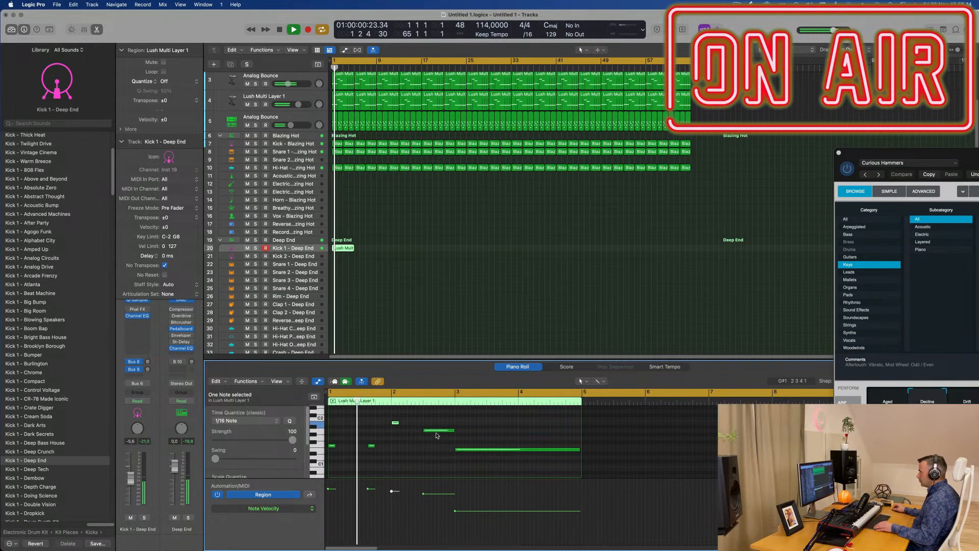
{"action": "left_click_drag", "start_coordinate": [453, 431], "coordinate": [433, 430]}
{"action": "key", "text": "space"}
{"action": "key", "text": "space"}
{"action": "key", "text": "super+Left"}
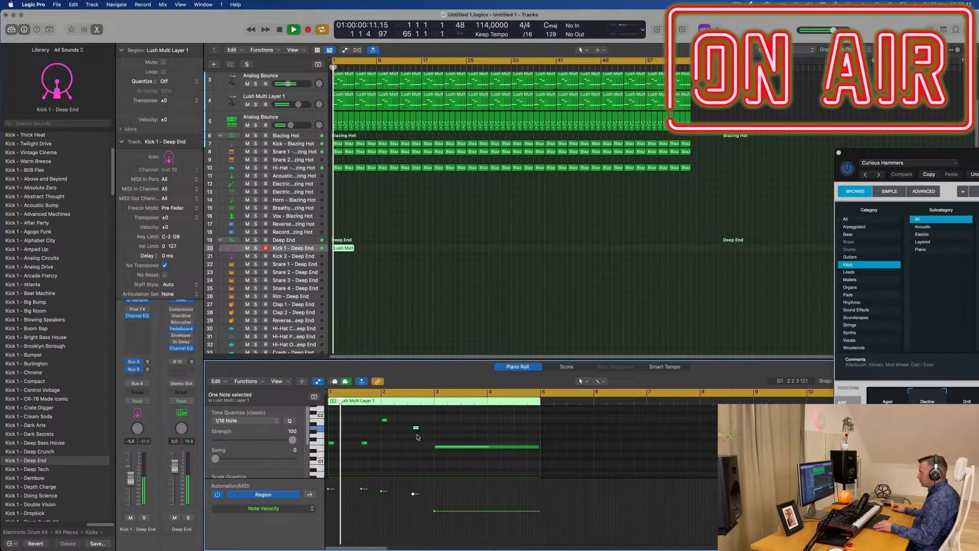
{"action": "left_click", "coordinate": [473, 447]}
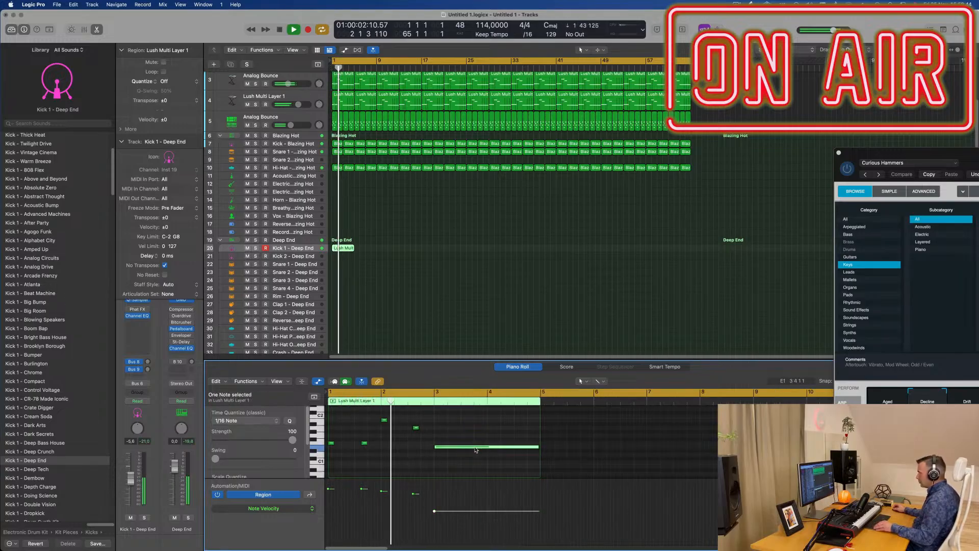
{"action": "key", "text": "super+Left"}
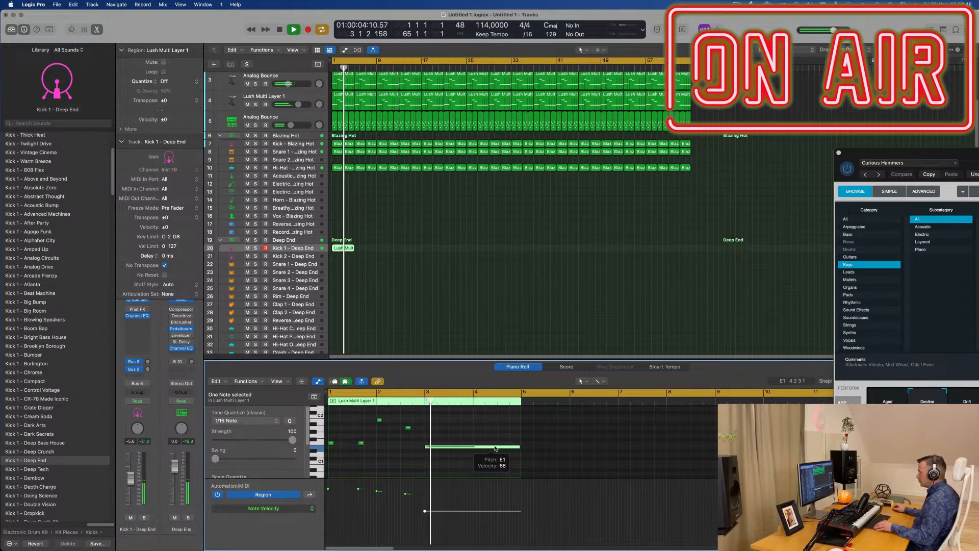
{"action": "left_click_drag", "start_coordinate": [518, 447], "coordinate": [429, 448]}
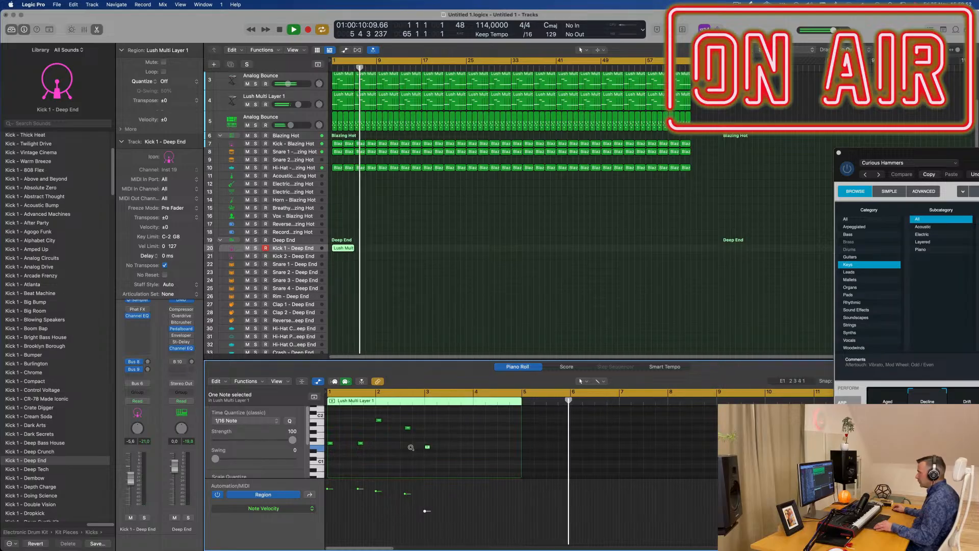
- Copy the bar 3 hit into the second half of bar 3, and copy that pair of hits into bar 4
{"action": "key", "text": "super+Right"}
{"action": "scroll", "coordinate": [412, 449], "scroll_direction": "left", "scroll_amount": 3}
{"action": "key", "text": "space"}
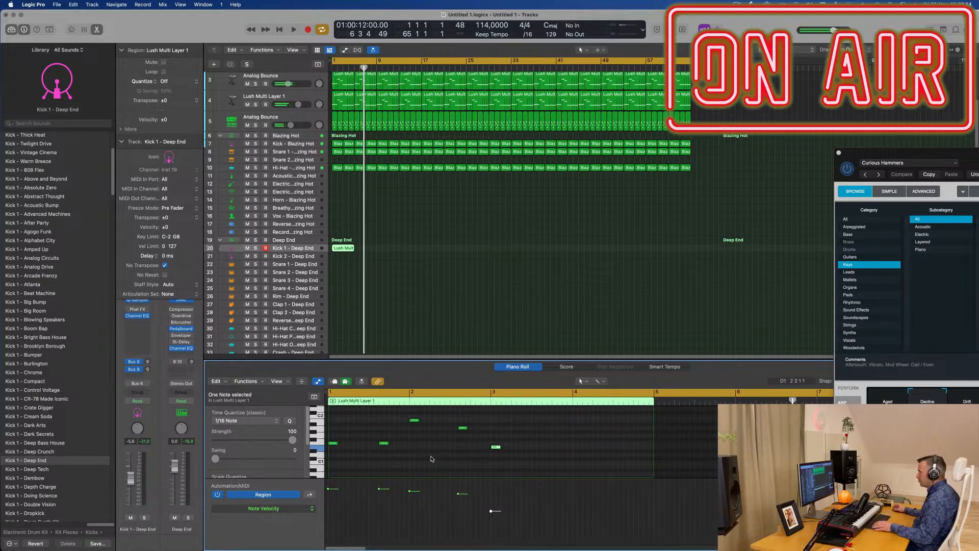
{"action": "left_click_drag", "start_coordinate": [497, 449], "coordinate": [569, 456]}
{"action": "left_click_drag", "start_coordinate": [499, 450], "coordinate": [579, 449]}
{"action": "key", "text": "space"}
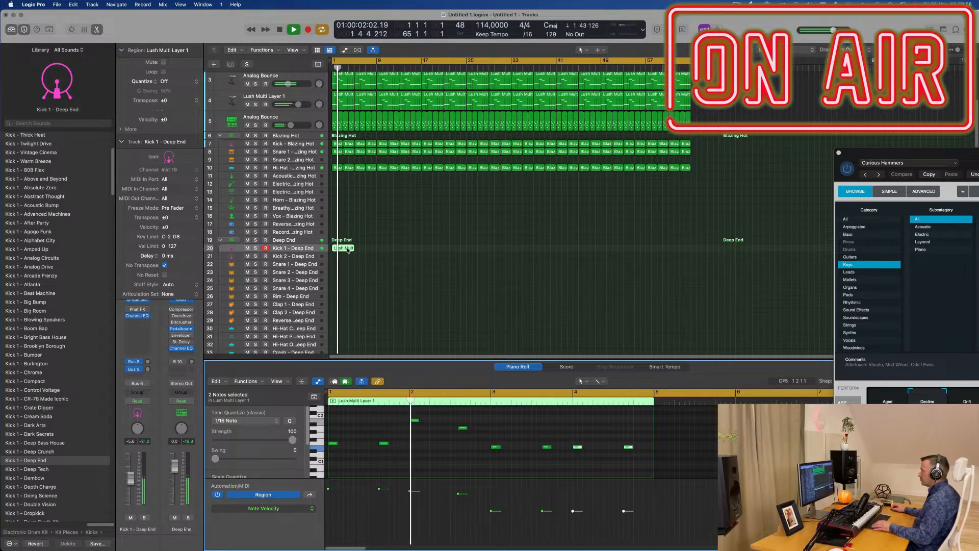
- Lengthen all eight notes of the kick region together to about one beat and play it from the start
{"action": "key", "text": "space"}
{"action": "left_click", "coordinate": [421, 440]}
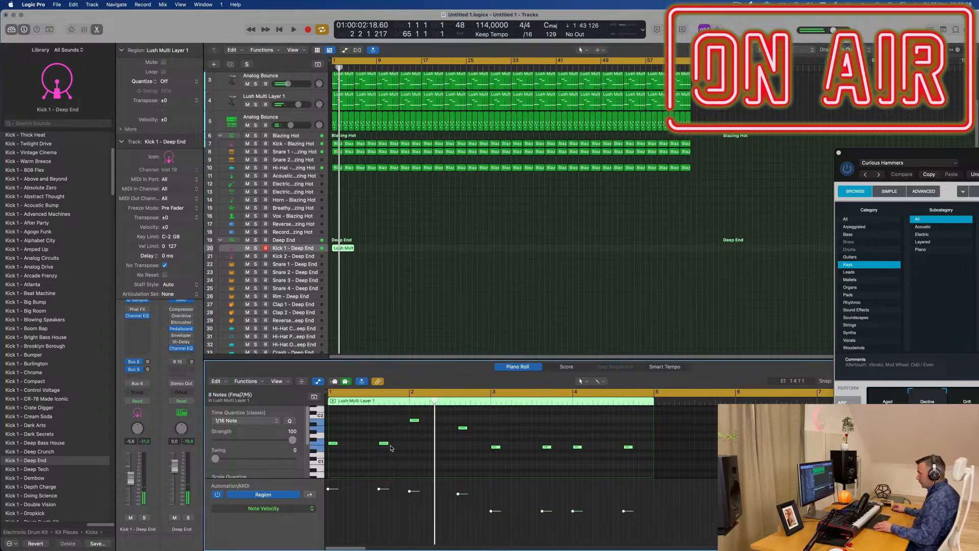
{"action": "left_click_drag", "start_coordinate": [387, 443], "coordinate": [398, 443]}
{"action": "key", "text": "space"}
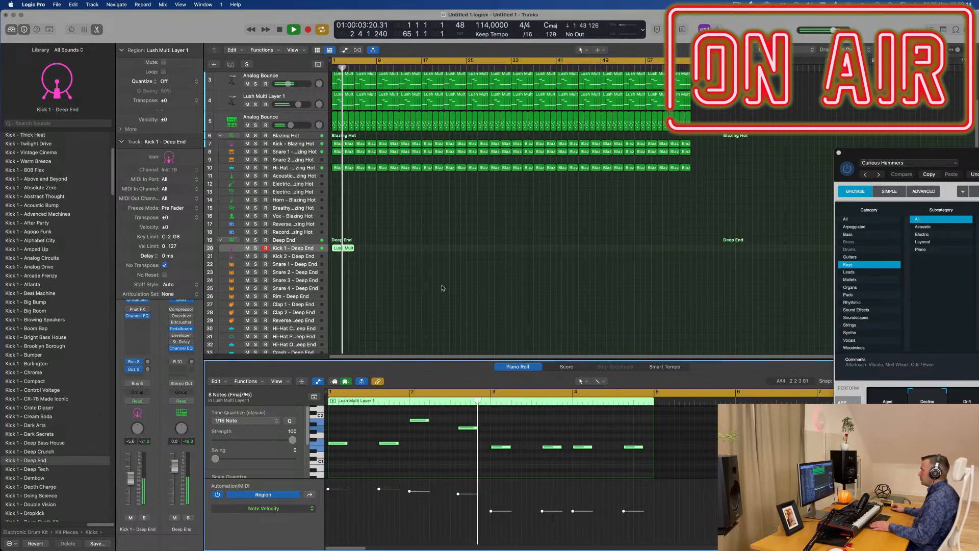
{"action": "key", "text": "Return"}
{"action": "key", "text": "super+Right"}
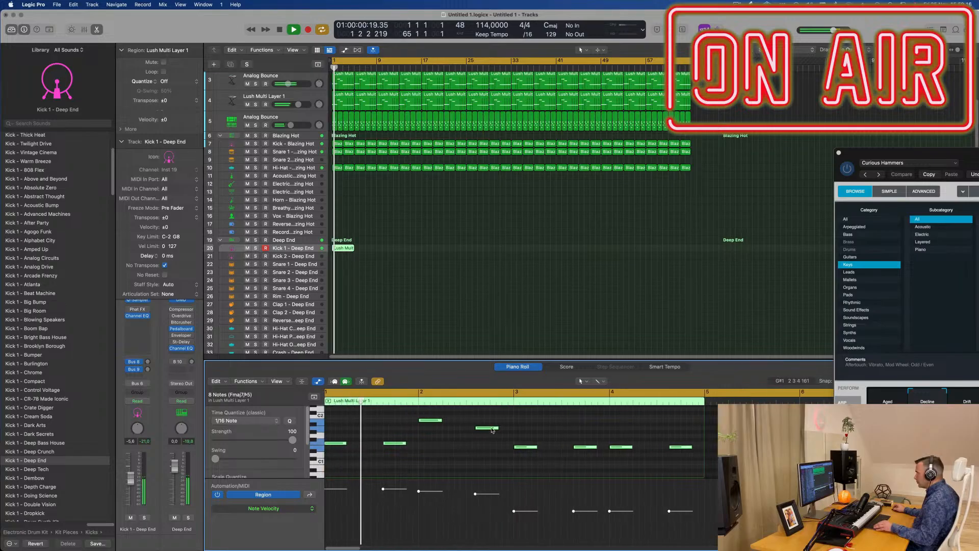
- Open the floating event display and move the second note of bar 2 to position 2 3 3 1
{"action": "left_click", "coordinate": [487, 428]}
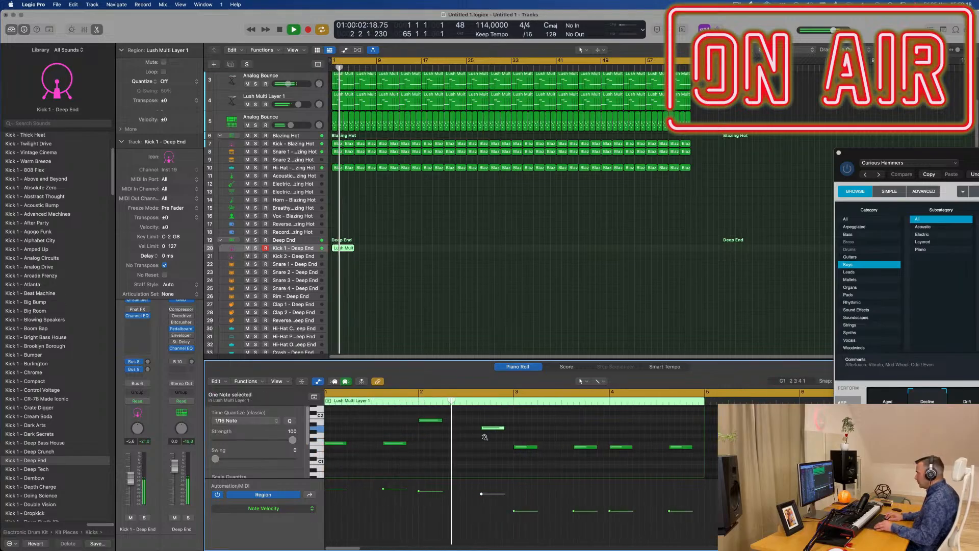
{"action": "key", "text": "super+a"}
{"action": "key", "text": "space"}
{"action": "key", "text": "super+7"}
{"action": "left_click", "coordinate": [512, 426]}
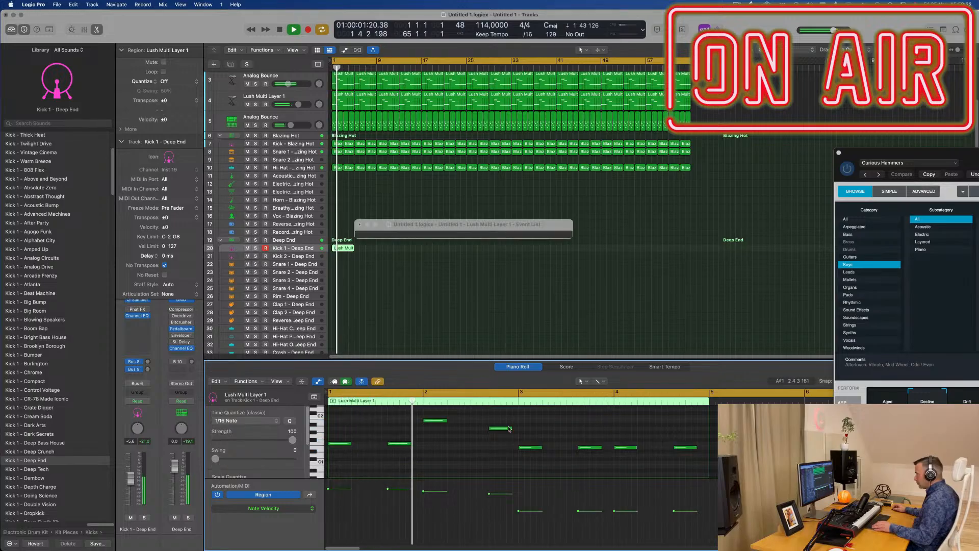
{"action": "left_click_drag", "start_coordinate": [511, 427], "coordinate": [504, 427]}
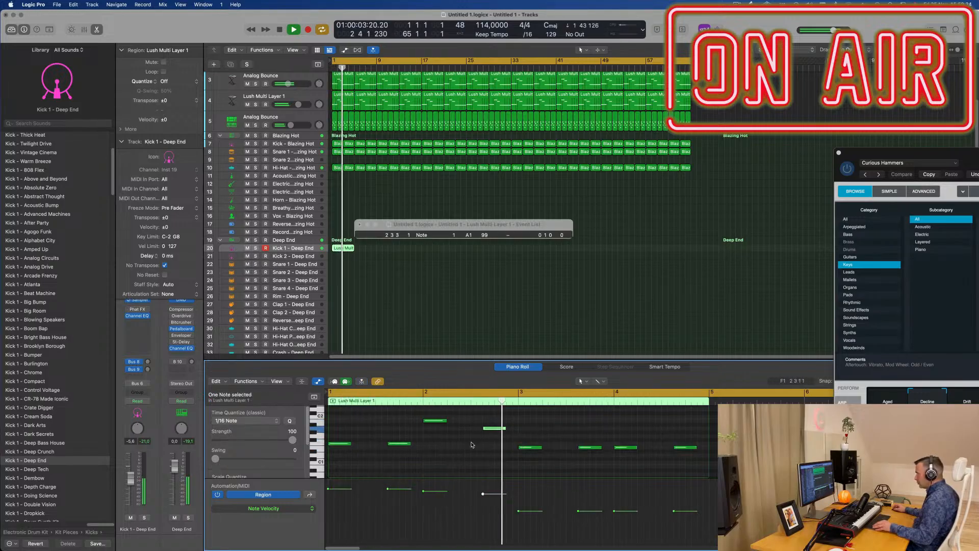
- Listen to the kick pattern in the arrangement and set the Kick 1 - Deep End level to -4.4 dB
{"action": "scroll", "coordinate": [471, 444], "scroll_direction": "down", "scroll_amount": 4}
{"action": "key", "text": "space"}
{"action": "scroll", "coordinate": [432, 449], "scroll_direction": "up", "scroll_amount": 2}
{"action": "scroll", "coordinate": [430, 449], "scroll_direction": "down", "scroll_amount": 1}
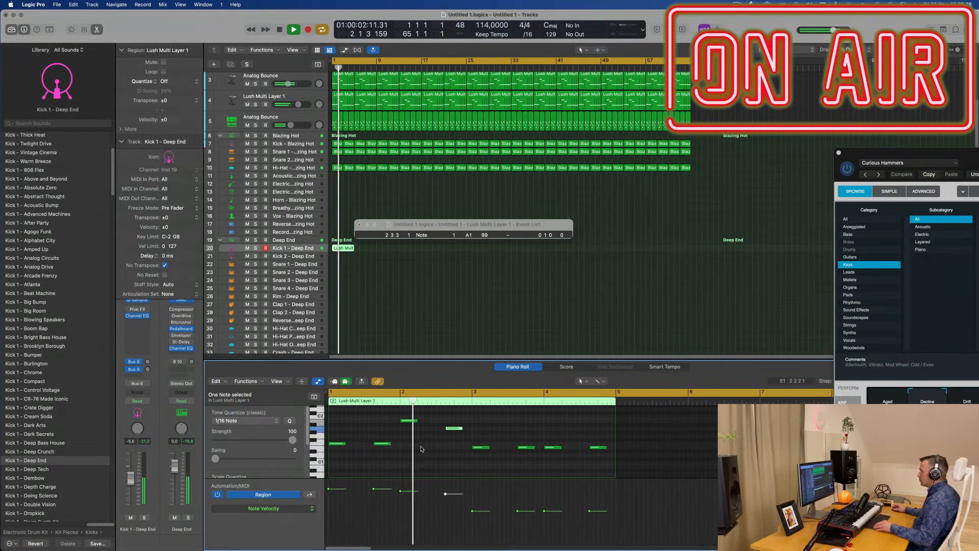
{"action": "scroll", "coordinate": [420, 450], "scroll_direction": "down", "scroll_amount": 2}
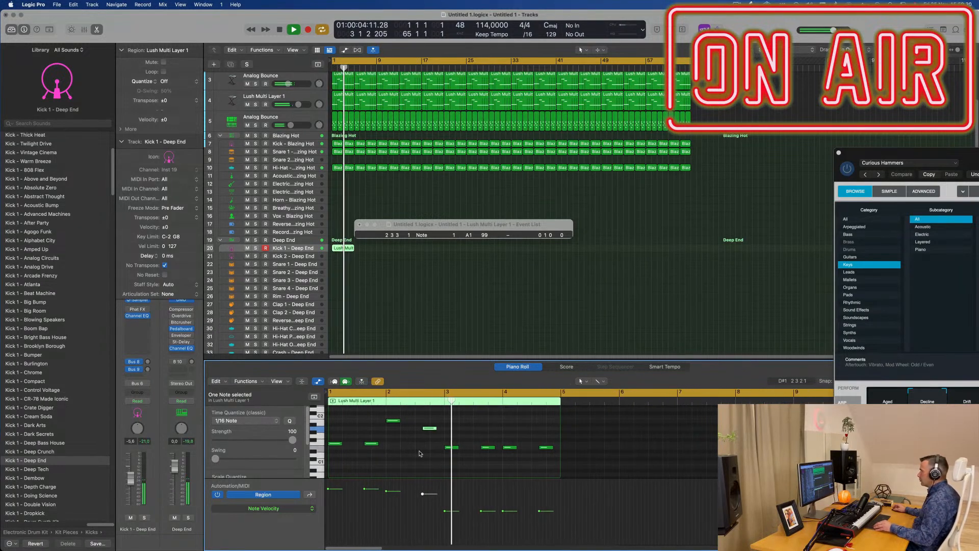
{"action": "scroll", "coordinate": [433, 449], "scroll_direction": "down", "scroll_amount": 2}
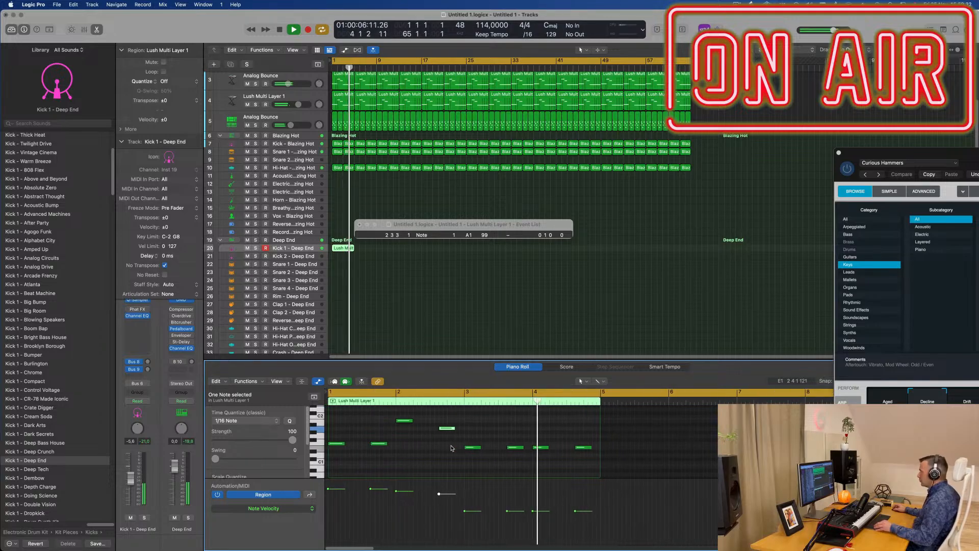
{"action": "scroll", "coordinate": [454, 447], "scroll_direction": "down", "scroll_amount": 1}
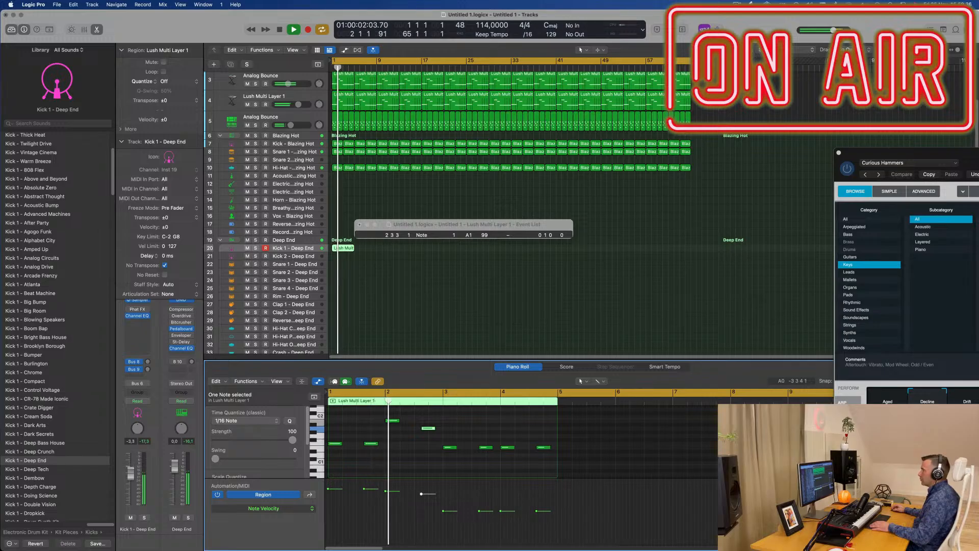
{"action": "left_click_drag", "start_coordinate": [133, 479], "coordinate": [134, 477]}
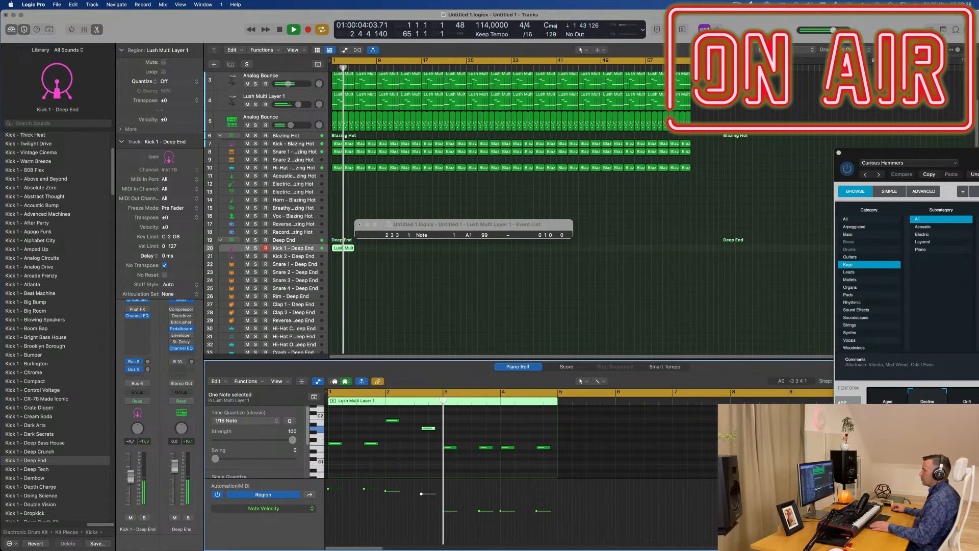
- Repeat the four-bar Kick 1 - Deep End region back to back through bar 64
{"action": "left_click", "coordinate": [343, 249]}
{"action": "key", "text": "super+r"}
{"action": "key", "text": "super+r"}
{"action": "key", "text": "super+r"}
{"action": "key", "text": "super+r"}
{"action": "key", "text": "super+r"}
{"action": "key", "text": "super+r"}
{"action": "key", "text": "super+r"}
{"action": "key", "text": "super+r"}
{"action": "key", "text": "super+r"}
{"action": "key", "text": "super+r"}
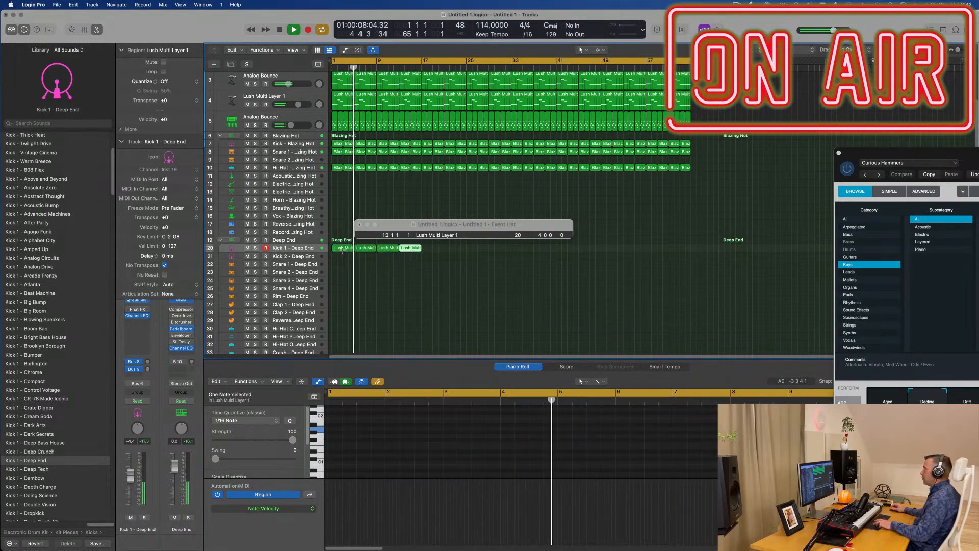
{"action": "key", "text": "super+r"}
{"action": "key", "text": "super+r"}
{"action": "key", "text": "super+r"}
{"action": "key", "text": "super+r"}
{"action": "key", "text": "super+r"}
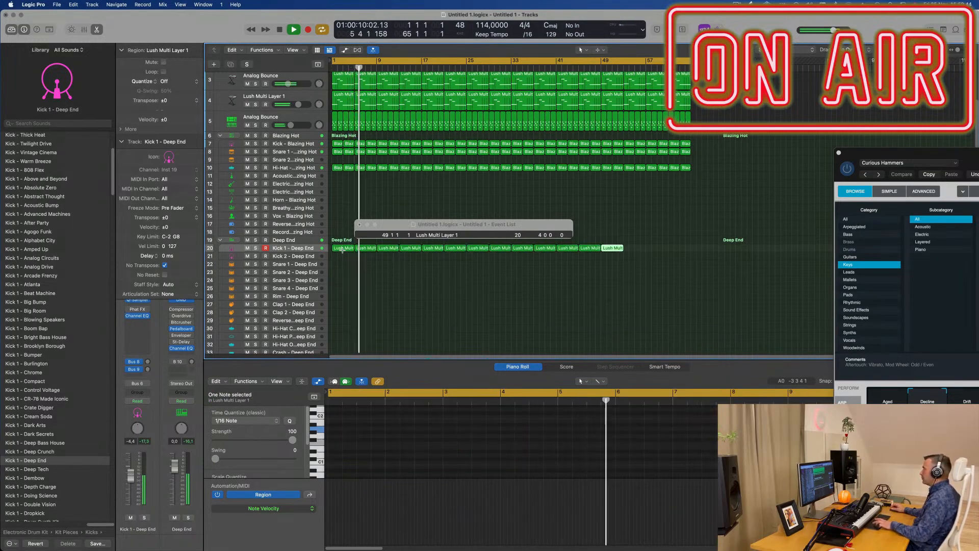
{"action": "left_click", "coordinate": [420, 201]}
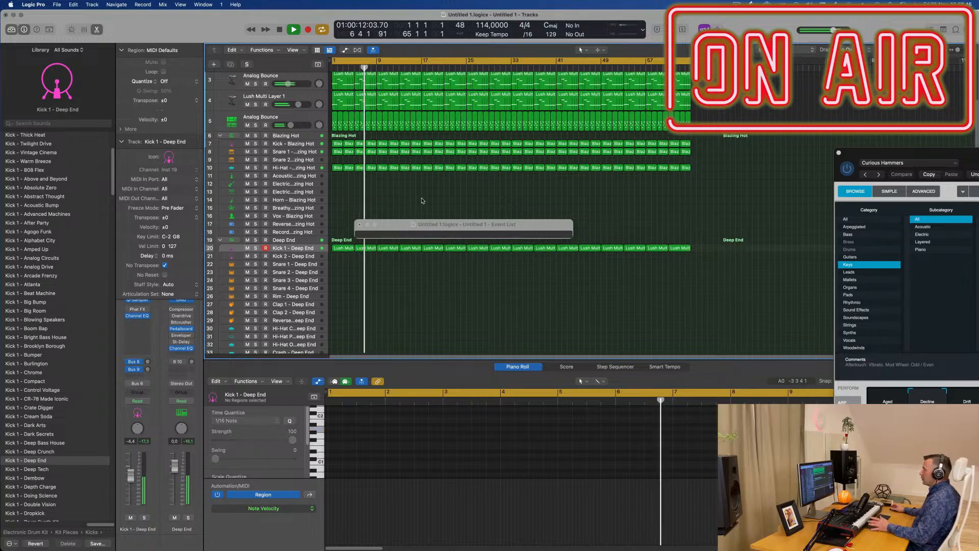
- Duplicate the Lush Multi Layer 1 track and copy its first region to bar 1 of the new track
{"action": "scroll", "coordinate": [387, 245], "scroll_direction": "up", "scroll_amount": 3}
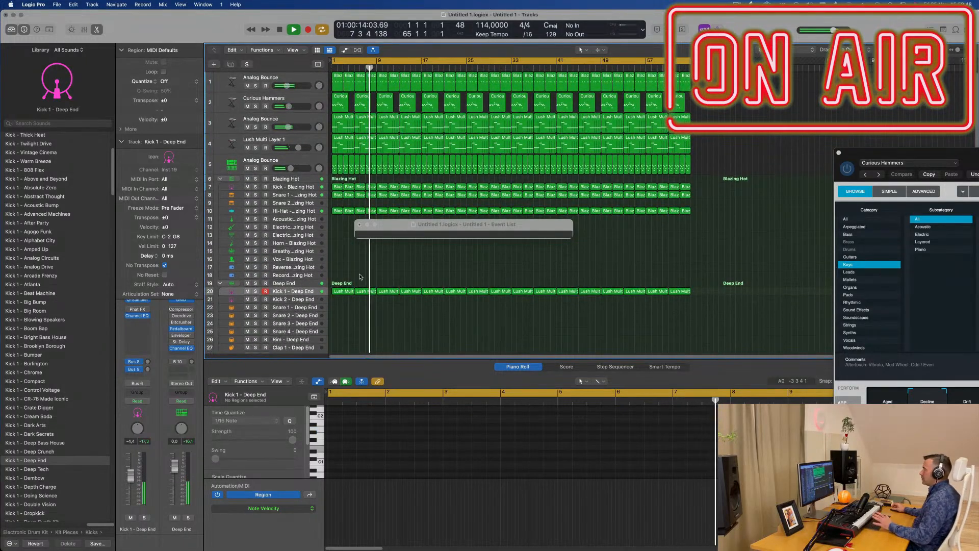
{"action": "left_click", "coordinate": [312, 140]}
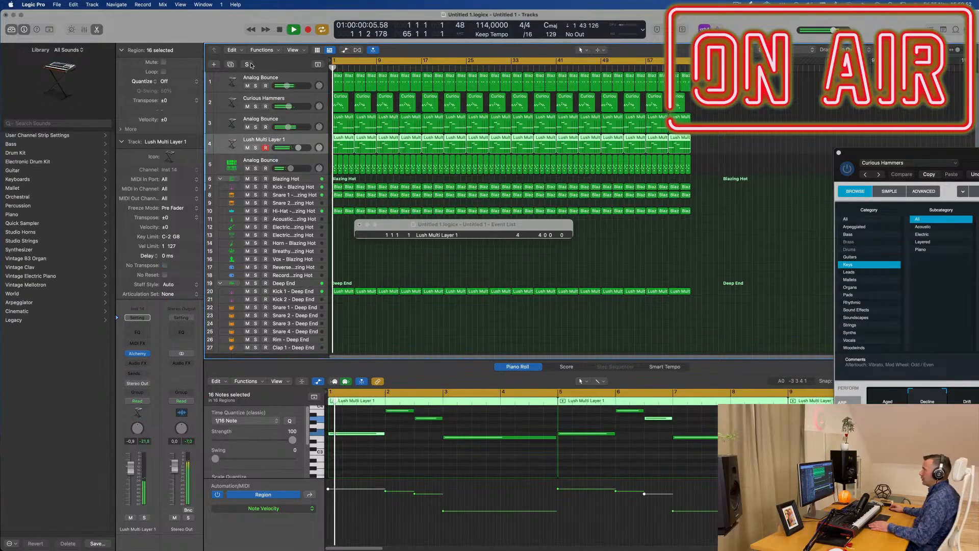
{"action": "key", "text": "super+d"}
{"action": "left_click_drag", "start_coordinate": [343, 145], "coordinate": [347, 170]}
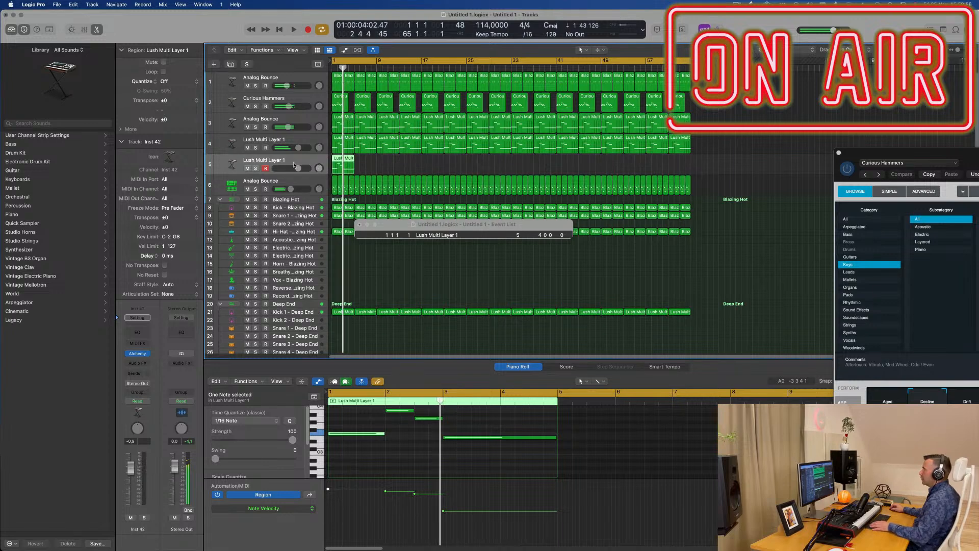
{"action": "key", "text": "space"}
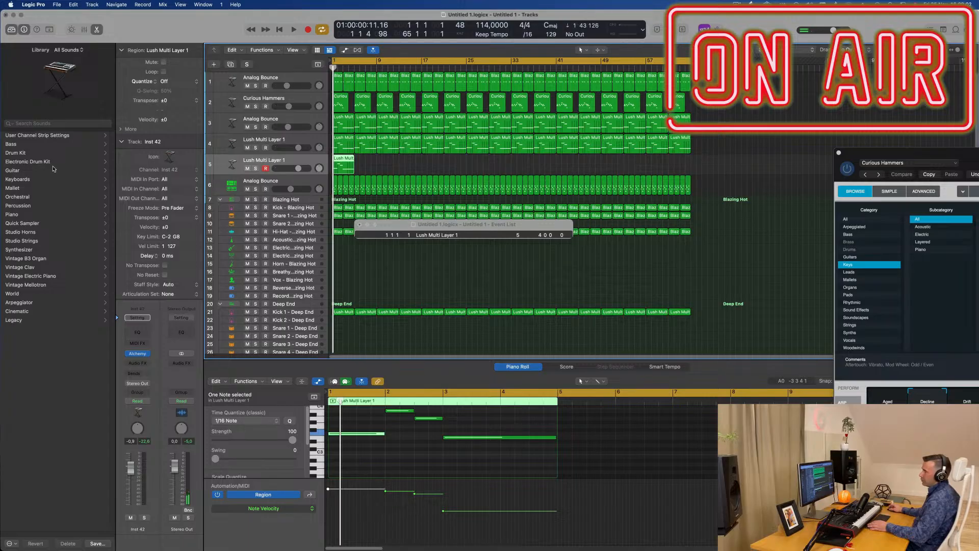
- Load the orchestral brass patch French Horn Solo on the duplicated track and deselect the region's notes
{"action": "left_click", "coordinate": [15, 198]}
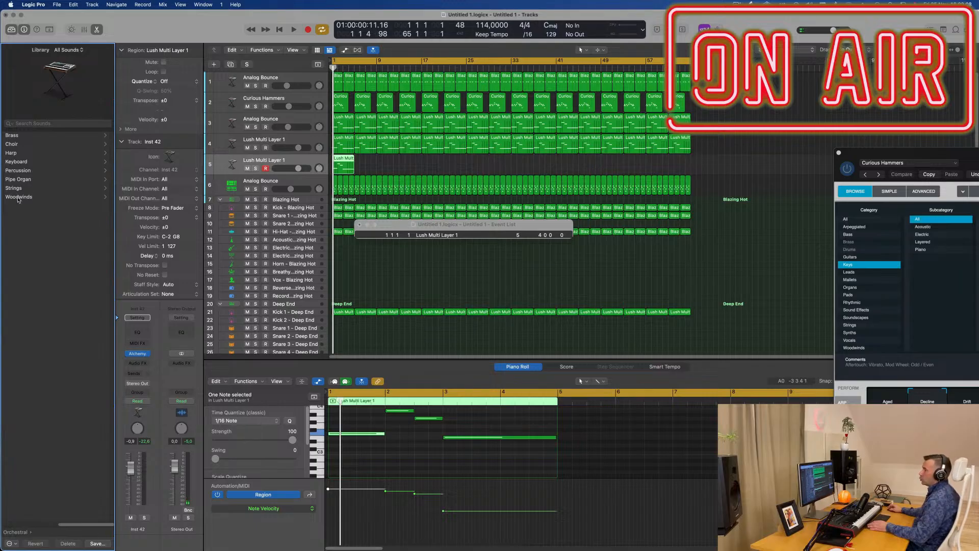
{"action": "left_click", "coordinate": [12, 135]}
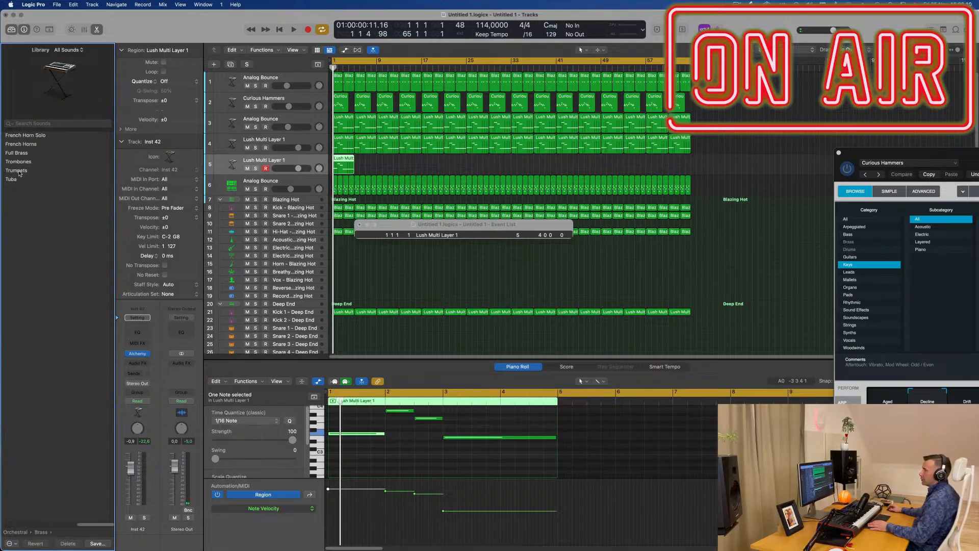
{"action": "left_click", "coordinate": [27, 136]}
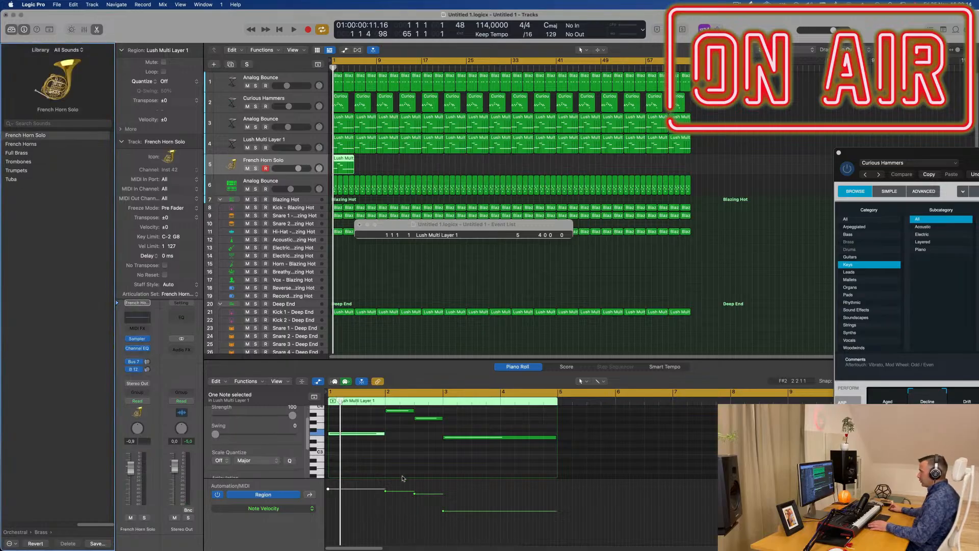
{"action": "left_click", "coordinate": [423, 459]}
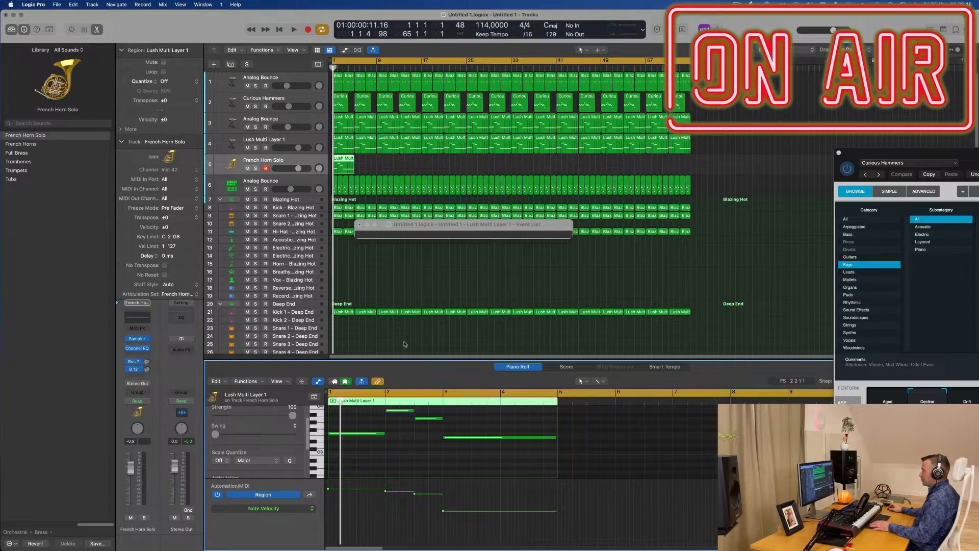
- Close the Event List window and play the French Horn Solo part in the arrangement
{"action": "left_click", "coordinate": [363, 224]}
{"action": "key", "text": "space"}
{"action": "key", "text": "space"}
- Transpose all four notes of the French Horn Solo region up one octave and listen to the result
{"action": "left_click", "coordinate": [413, 463]}
{"action": "key", "text": "super+a"}
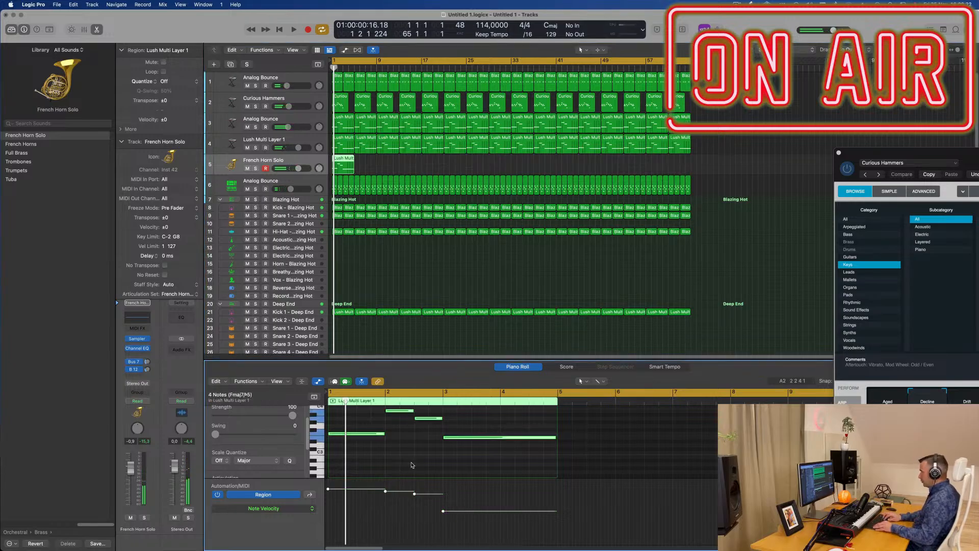
{"action": "key", "text": "alt+shift+Up"}
{"action": "key", "text": "space"}
{"action": "key", "text": "space"}
{"action": "key", "text": "space"}
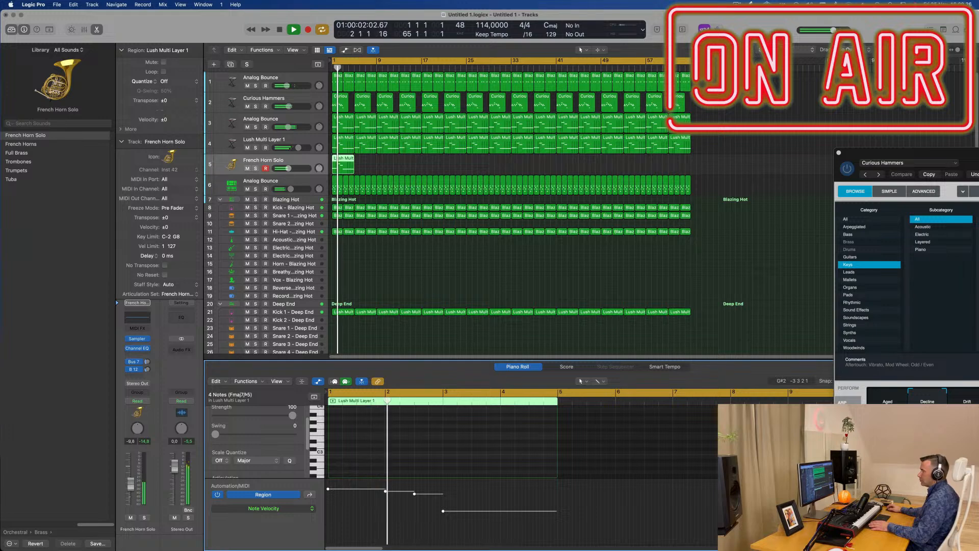
{"action": "scroll", "coordinate": [415, 442], "scroll_direction": "up", "scroll_amount": 3}
{"action": "key", "text": "space"}
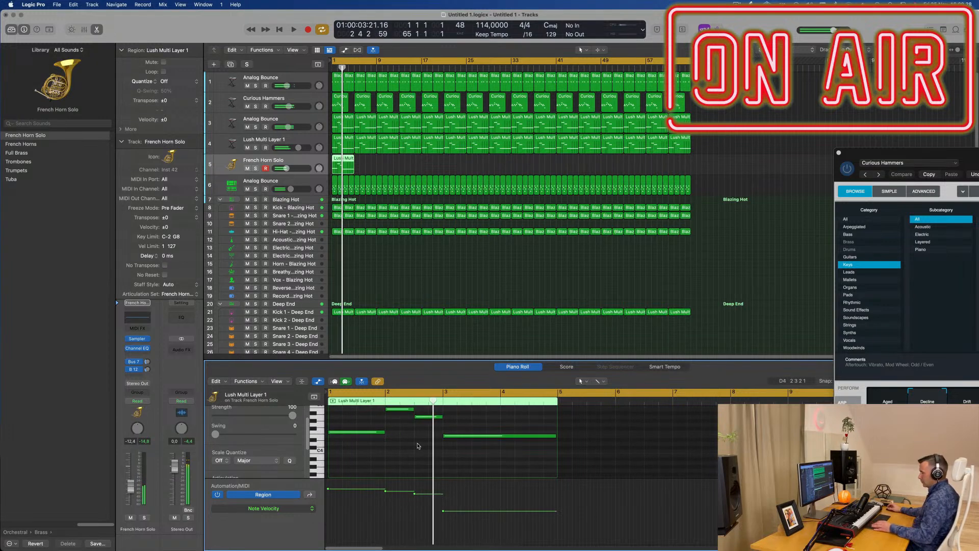
- Transpose the four French Horn Solo notes down one octave and play the arrangement from the beginning
{"action": "key", "text": "alt+shift+Down"}
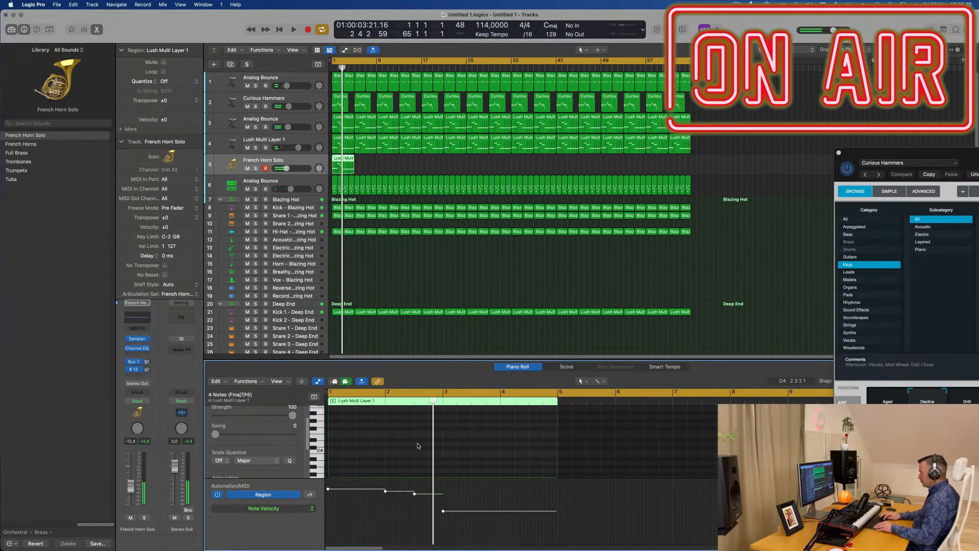
{"action": "key", "text": "space"}
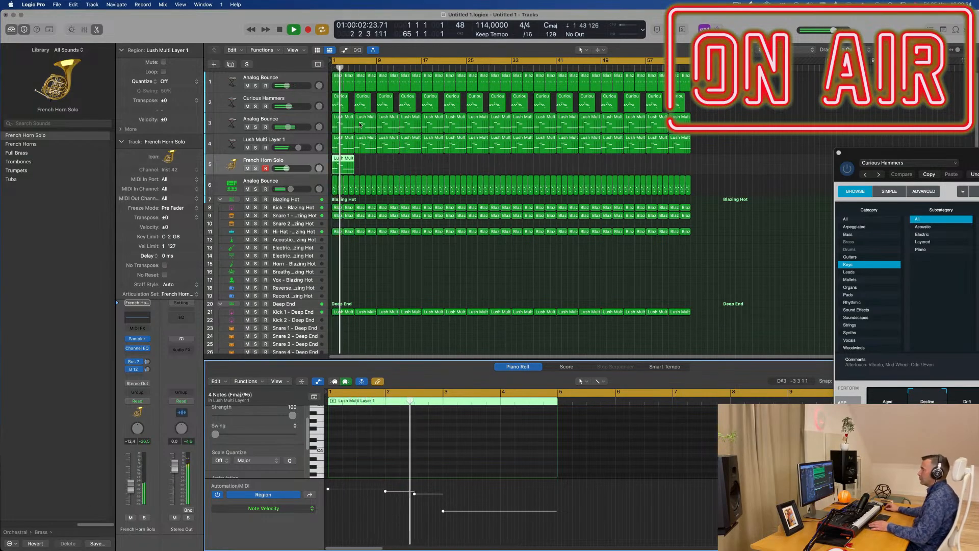
{"action": "key", "text": "Return"}
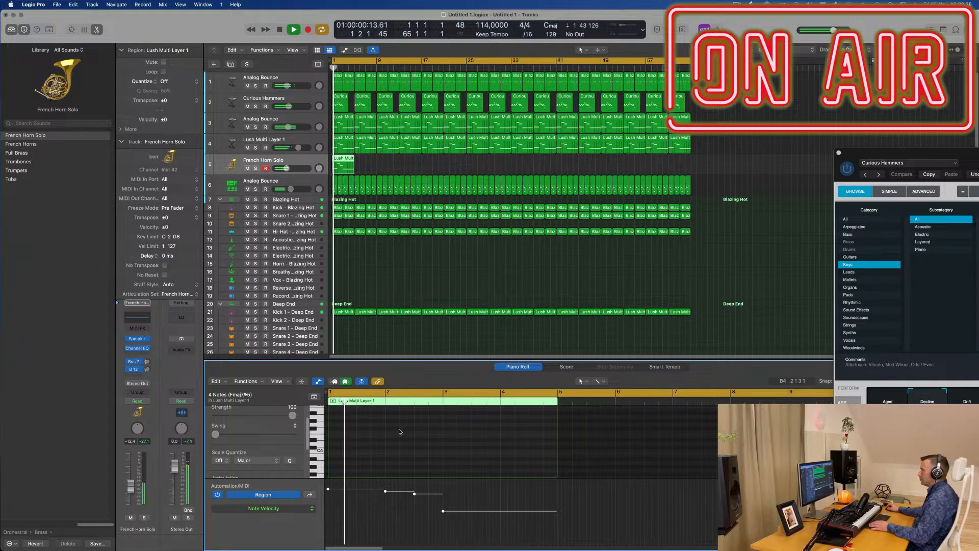
{"action": "scroll", "coordinate": [410, 447], "scroll_direction": "down", "scroll_amount": 5}
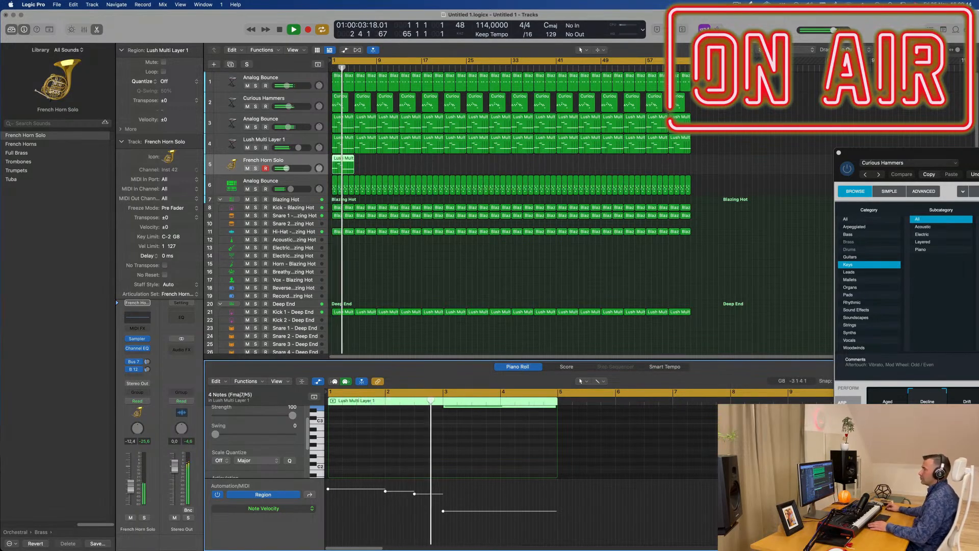
- Load the orchestral brass patch Full Brass on the duplicated track and set its level to -16.8 dB while listening
{"action": "left_click", "coordinate": [15, 153]}
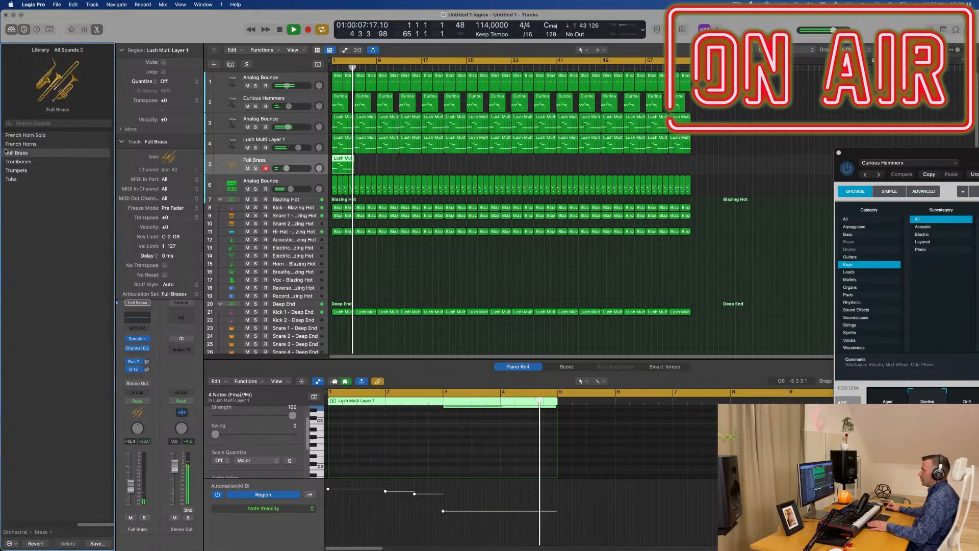
{"action": "key", "text": "space"}
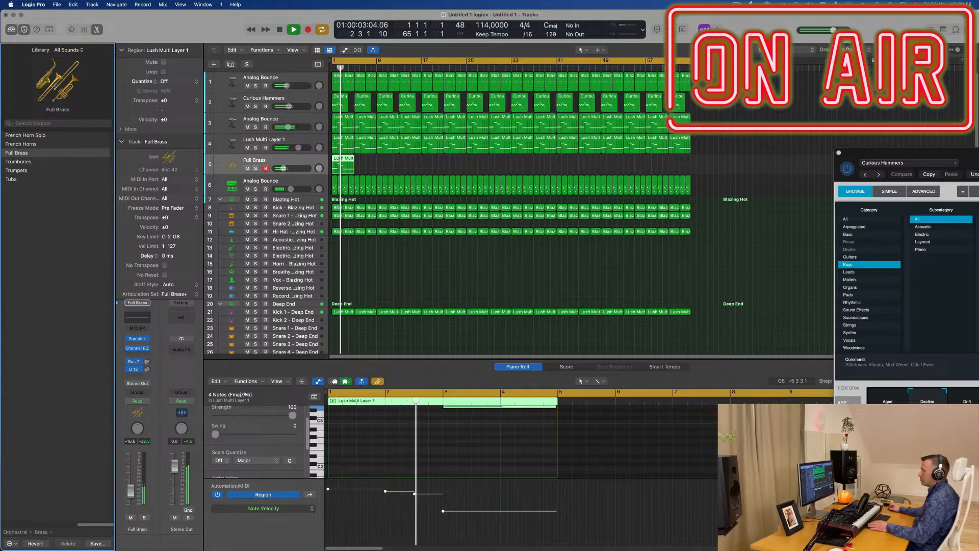
{"action": "left_click_drag", "start_coordinate": [132, 492], "coordinate": [132, 493]}
{"action": "key", "text": "space"}
{"action": "key", "text": "space"}
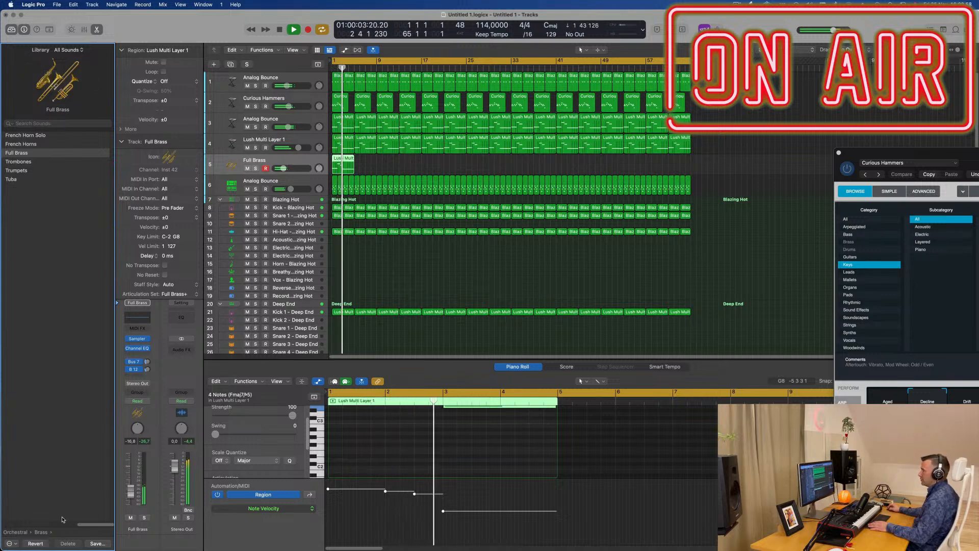
- Replace the brass sound with the orchestral strings patch Full Strings, listen to it and deselect the region's notes
{"action": "left_click", "coordinate": [22, 533]}
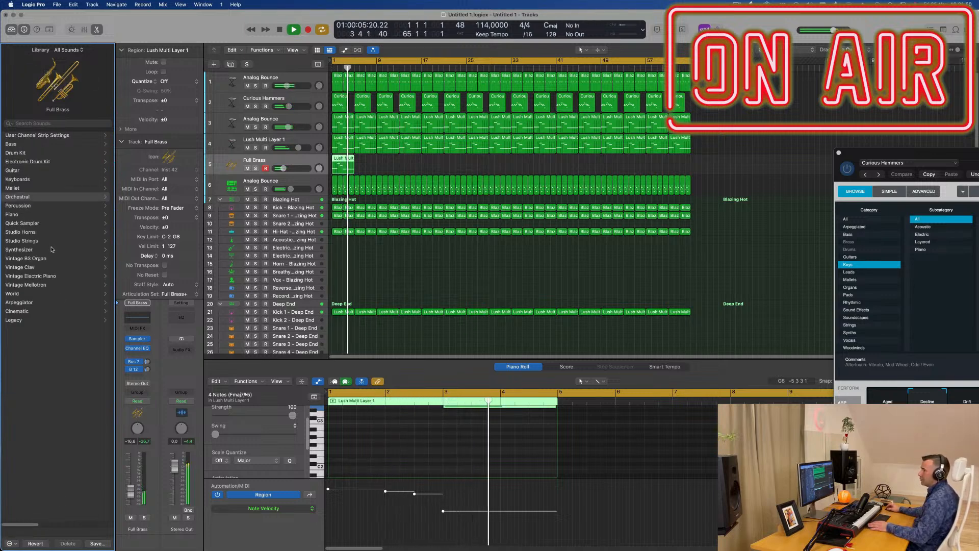
{"action": "left_click", "coordinate": [24, 198]}
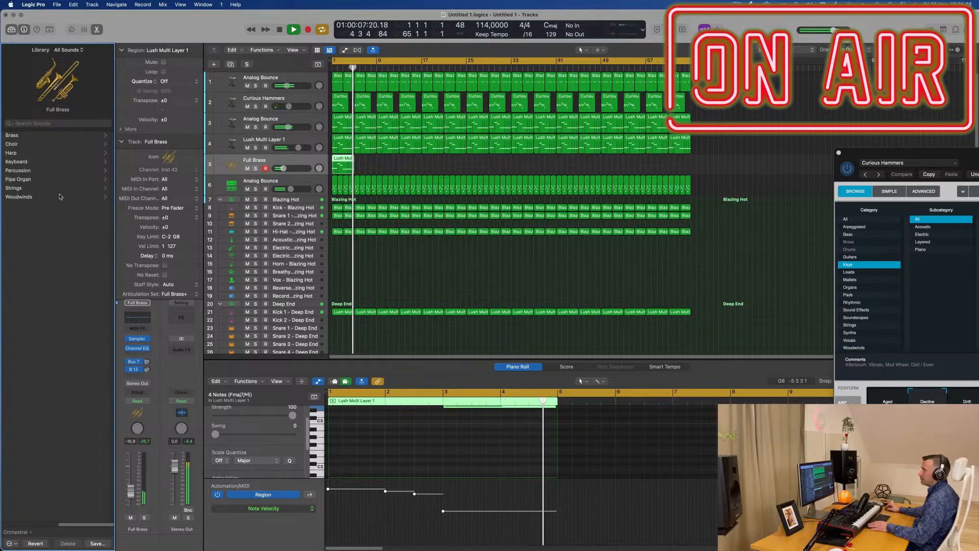
{"action": "left_click", "coordinate": [23, 187]}
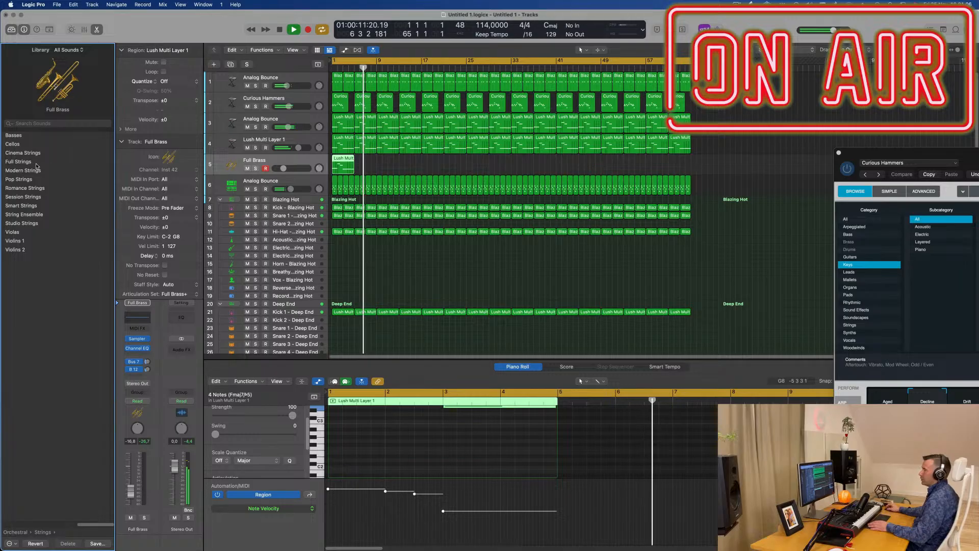
{"action": "left_click", "coordinate": [82, 161]}
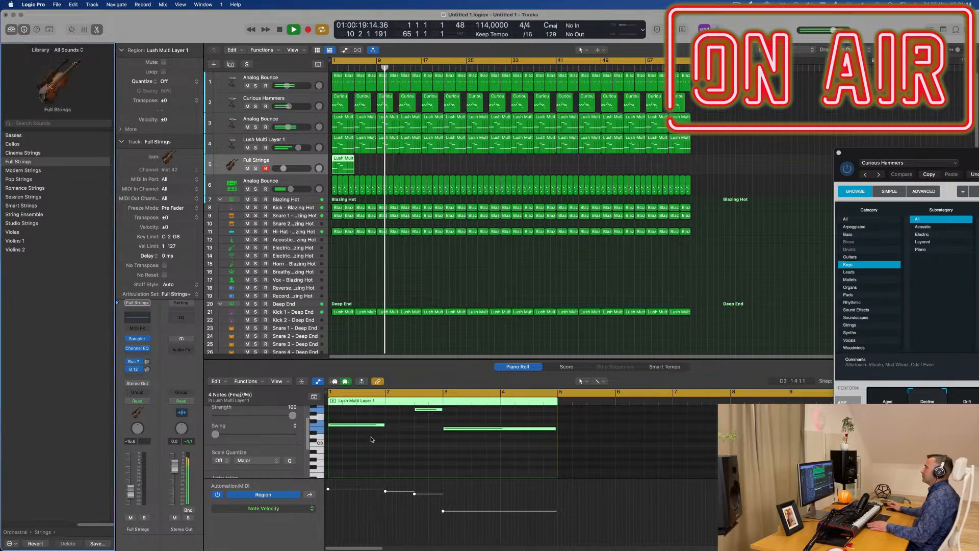
{"action": "key", "text": "space"}
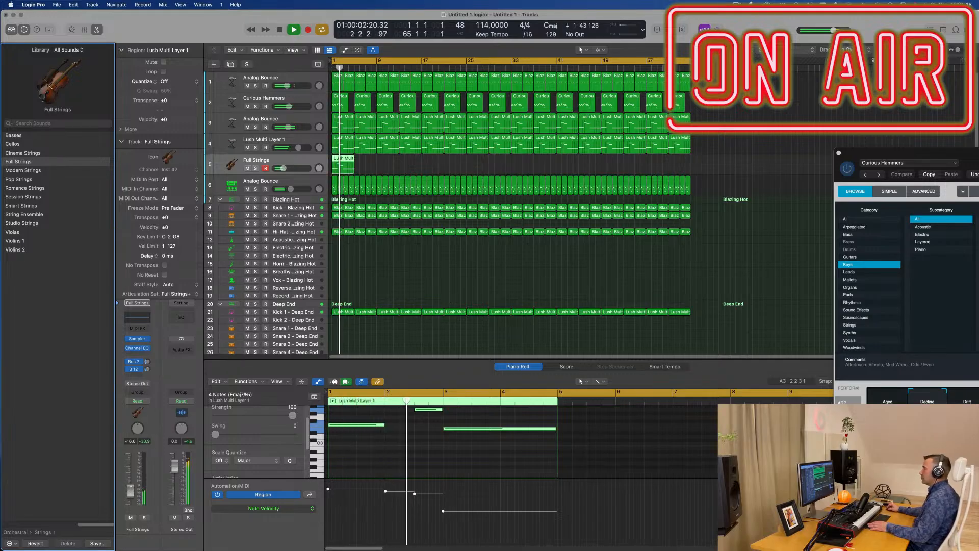
{"action": "scroll", "coordinate": [432, 449], "scroll_direction": "up", "scroll_amount": 2}
{"action": "left_click", "coordinate": [420, 452]}
{"action": "key", "text": "space"}
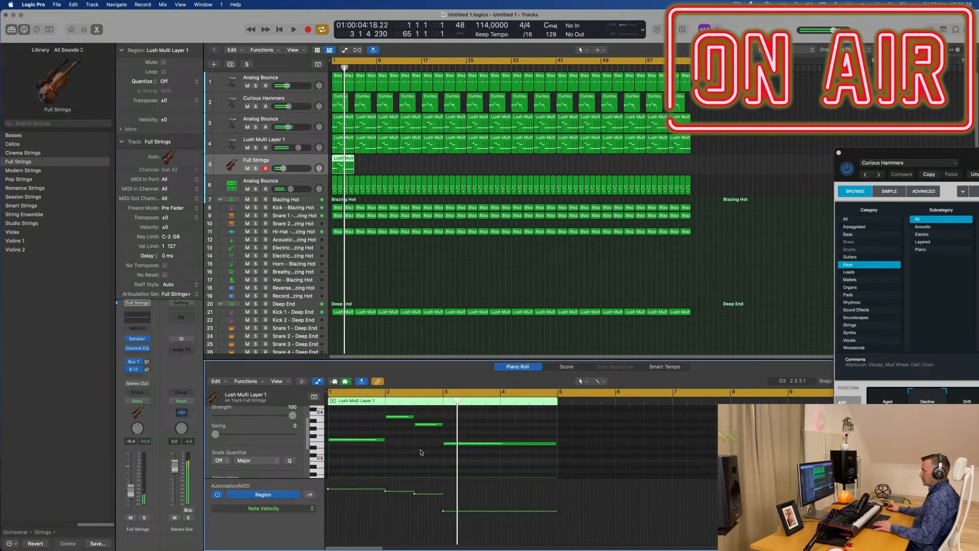
{"action": "key", "text": "Return"}
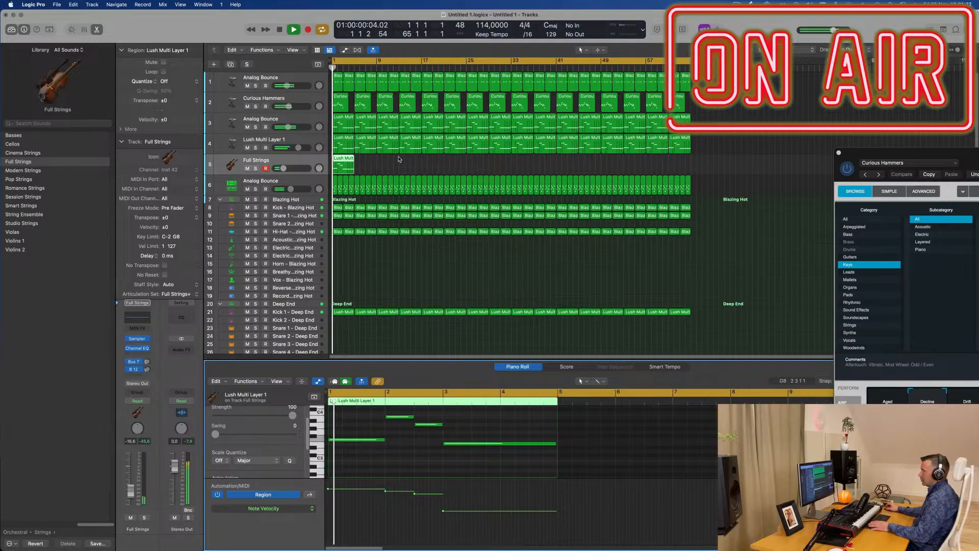
- Repeat the four-bar Full Strings region back to back through bar 64
{"action": "key", "text": "super+r"}
{"action": "key", "text": "super+r"}
{"action": "key", "text": "super+r"}
{"action": "key", "text": "super+r"}
{"action": "key", "text": "super+r"}
{"action": "key", "text": "super+r"}
{"action": "key", "text": "super+r"}
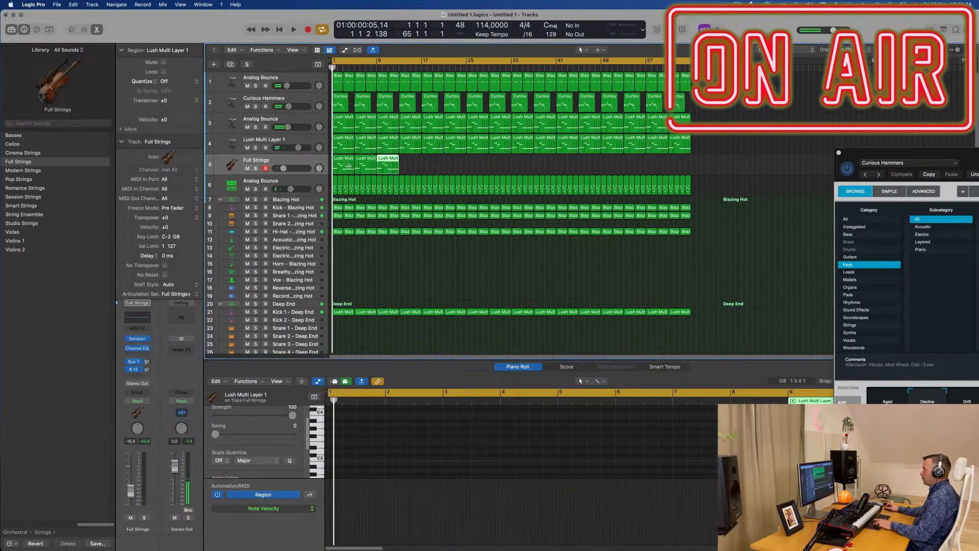
{"action": "key", "text": "super+r"}
{"action": "key", "text": "super+r"}
{"action": "key", "text": "super+r"}
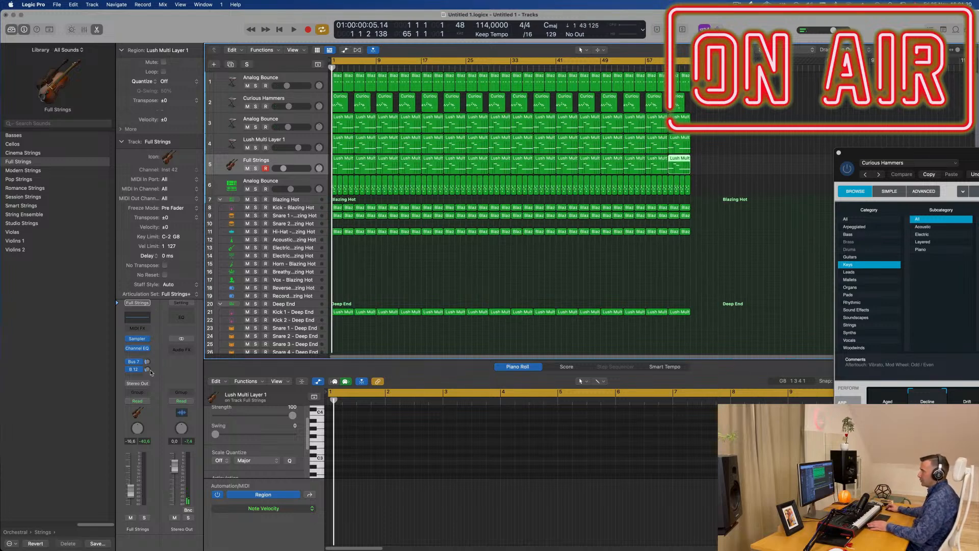
- Insert the Chord Trigger MIDI effect on the Full Strings track and listen with its factory default setting
{"action": "left_click", "coordinate": [143, 329]}
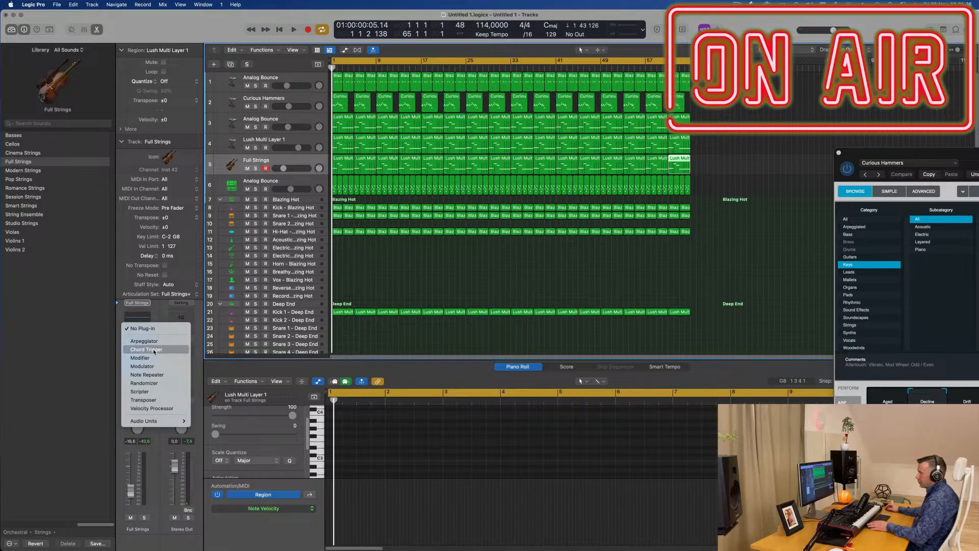
{"action": "left_click", "coordinate": [154, 350]}
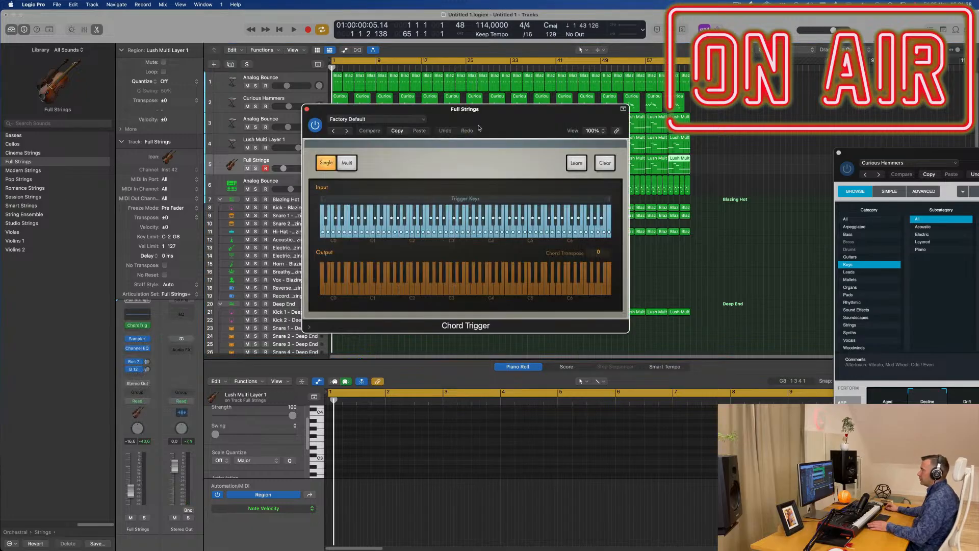
{"action": "key", "text": "space"}
{"action": "left_click_drag", "start_coordinate": [502, 117], "coordinate": [544, 183]}
{"action": "key", "text": "space"}
{"action": "key", "text": "space"}
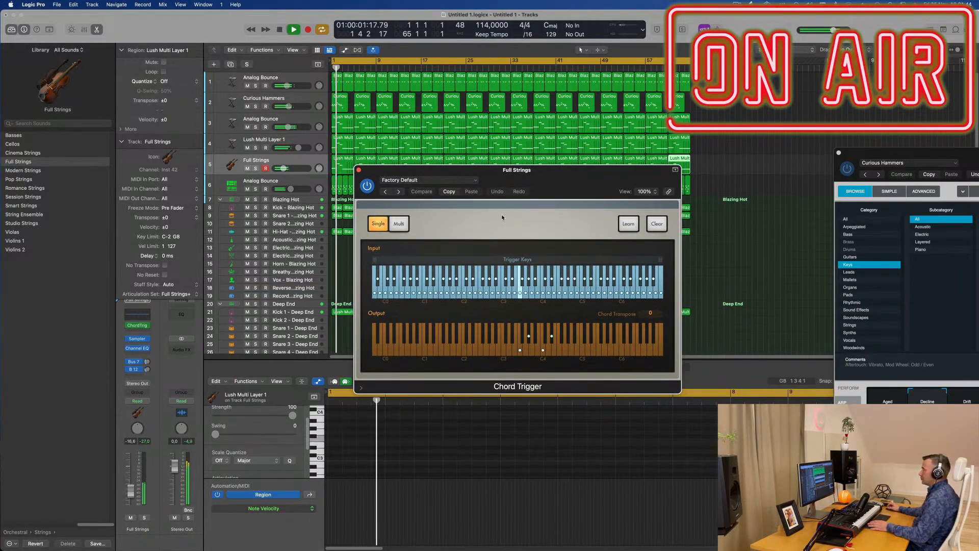
{"action": "mouse_move", "coordinate": [575, 176]}
{"action": "left_mouse_down"}
{"action": "mouse_move", "coordinate": [549, 173]}
{"action": "mouse_move", "coordinate": [576, 172]}
{"action": "left_mouse_up"}
{"action": "key", "text": "space"}
- Load Chord Trigger's single-chord Extended Harmonies preset Major 7th and listen to the strings in the arrangement
{"action": "left_click", "coordinate": [441, 175]}
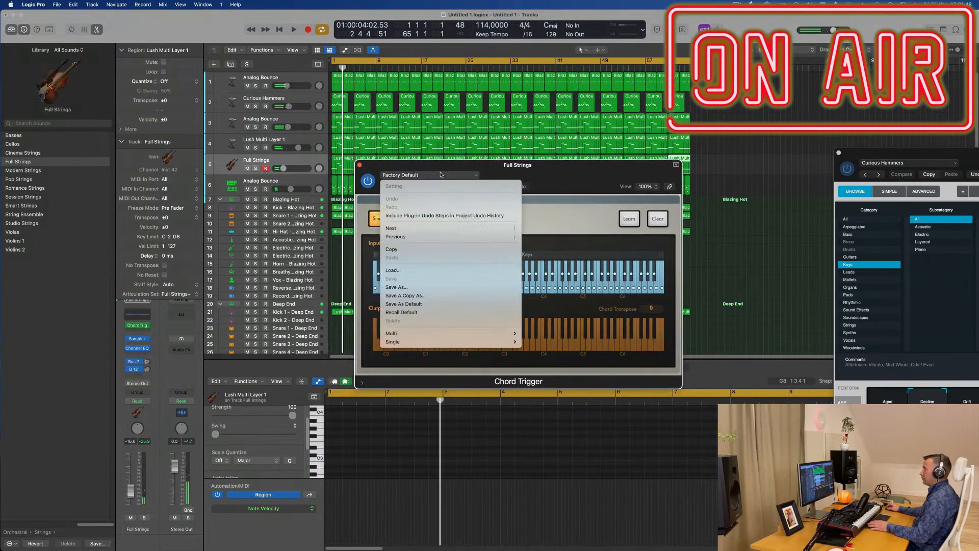
{"action": "mouse_move", "coordinate": [474, 336]}
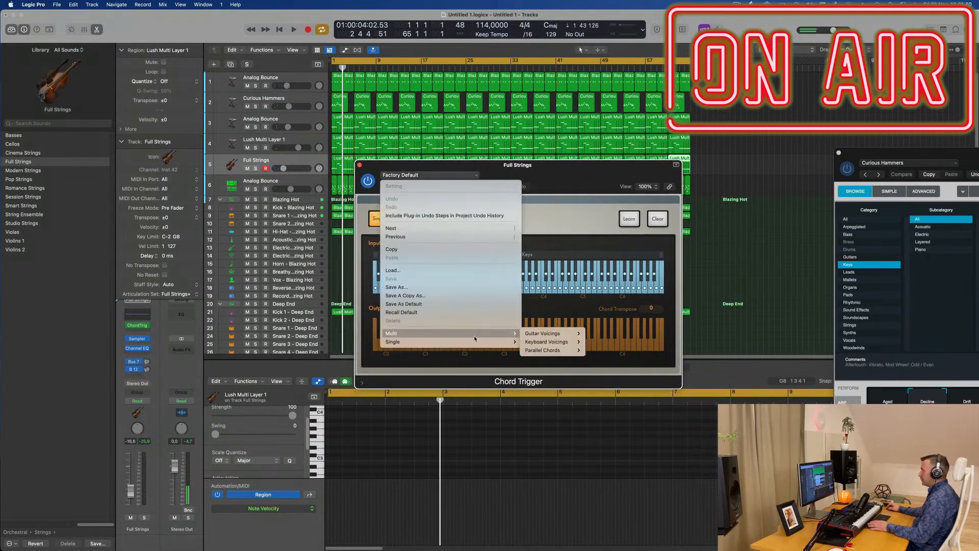
{"action": "mouse_move", "coordinate": [559, 343]}
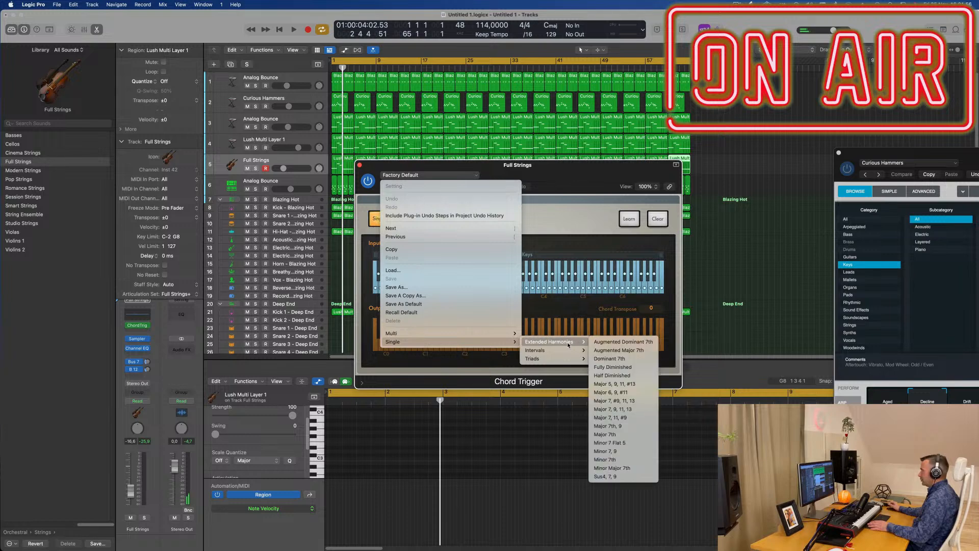
{"action": "mouse_move", "coordinate": [444, 337]}
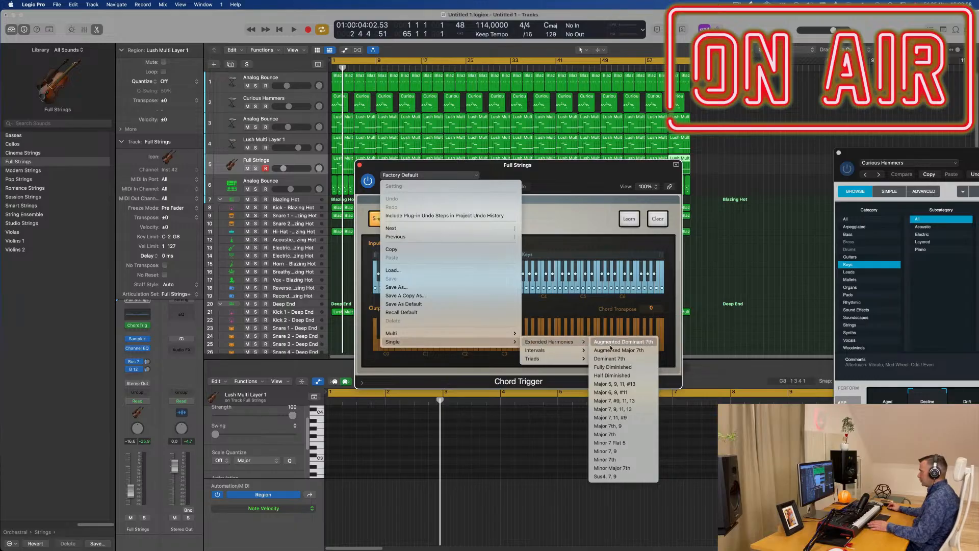
{"action": "left_click", "coordinate": [614, 434]}
{"action": "left_click_drag", "start_coordinate": [563, 178], "coordinate": [722, 146]}
{"action": "key", "text": "space"}
{"action": "key", "text": "space"}
{"action": "key", "text": "space"}
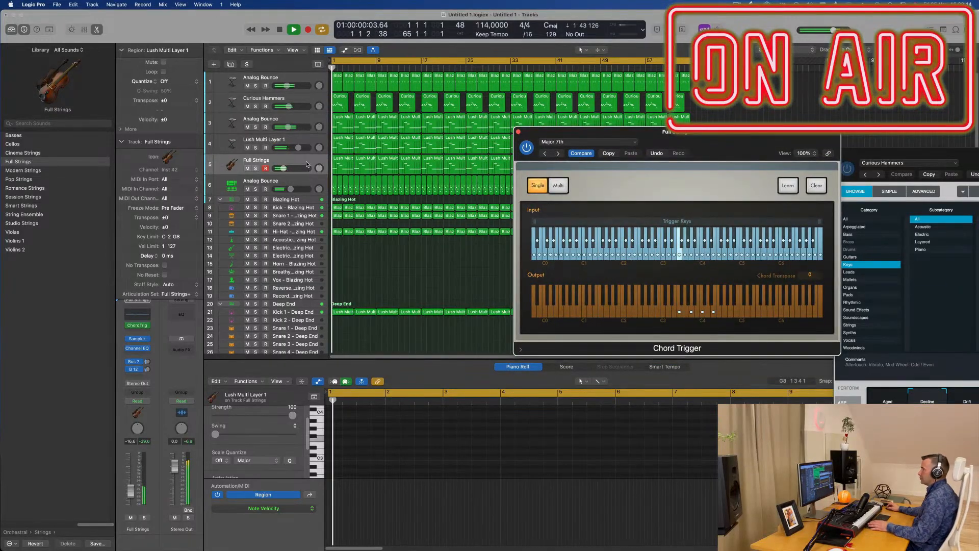
{"action": "key", "text": "space"}
{"action": "key", "text": "space"}
{"action": "left_click", "coordinate": [780, 185]}
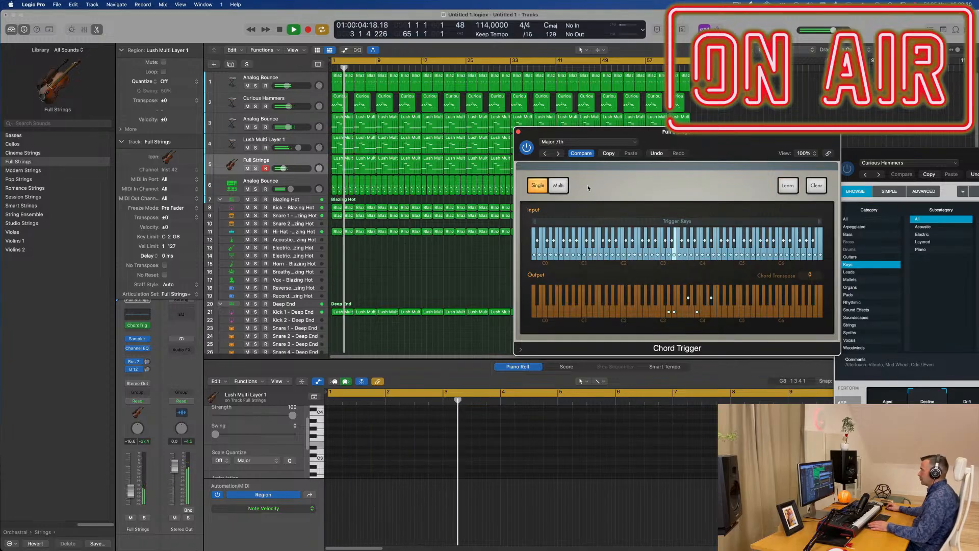
{"action": "key", "text": "space"}
- Try Chord Trigger's Multi mode with a higher trigger-key range, then restore the range and Single mode and listen
{"action": "left_click", "coordinate": [558, 185]}
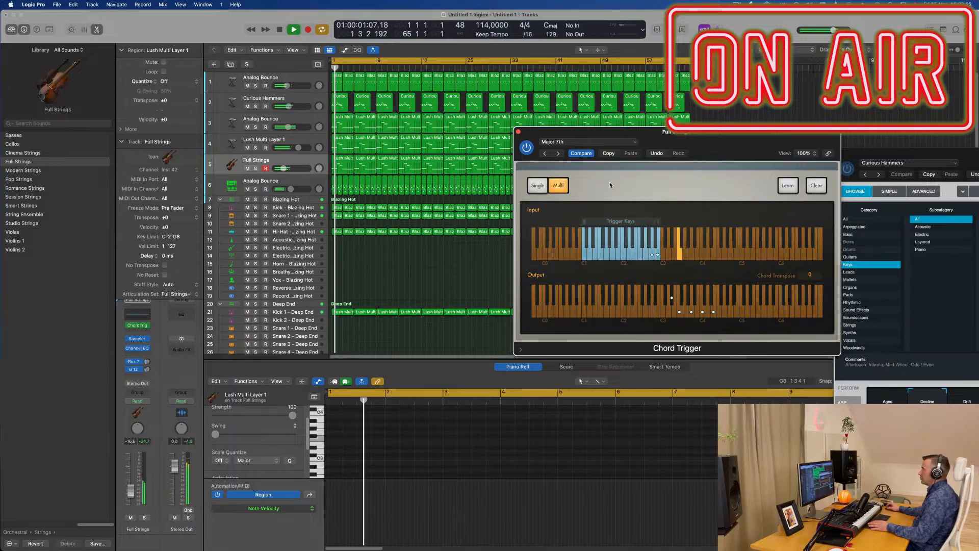
{"action": "left_click_drag", "start_coordinate": [722, 144], "coordinate": [613, 143]}
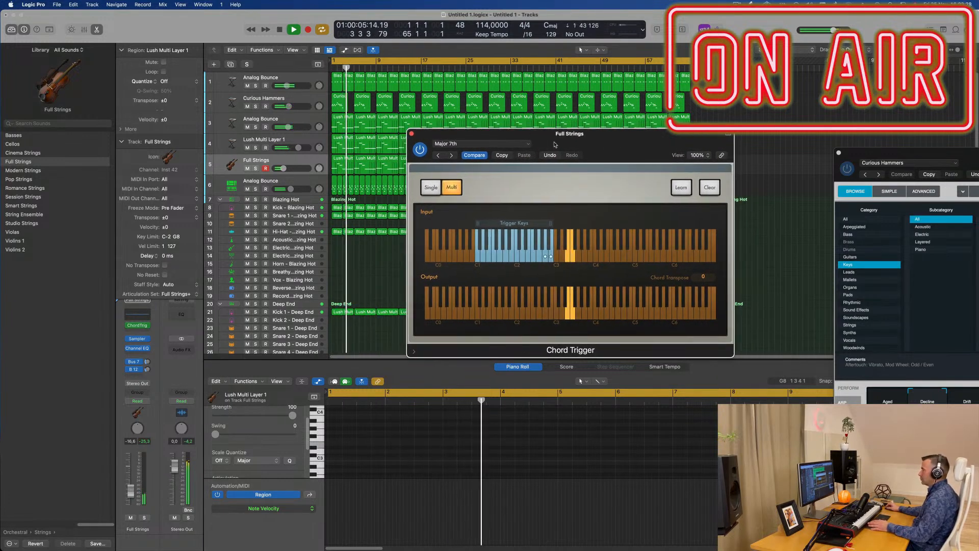
{"action": "left_click_drag", "start_coordinate": [536, 222], "coordinate": [589, 223]}
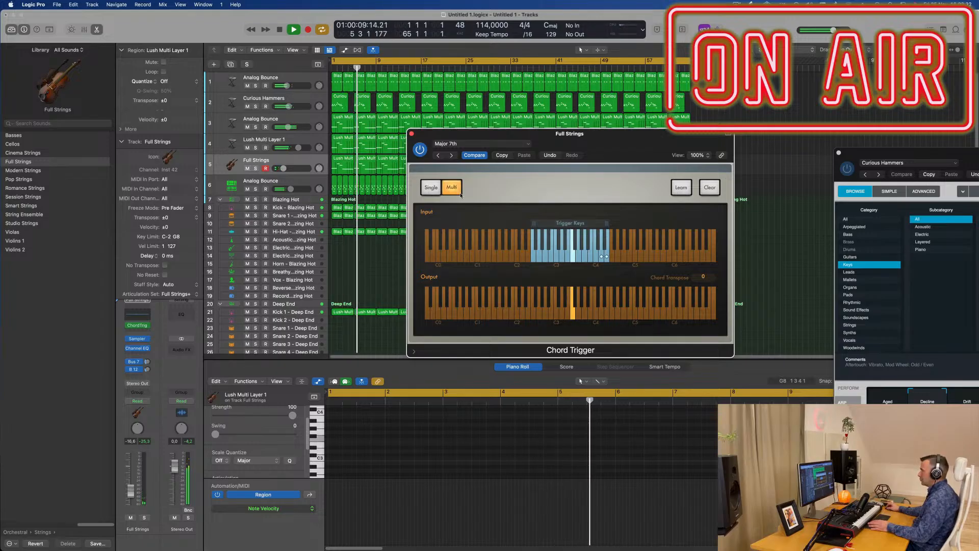
{"action": "left_click_drag", "start_coordinate": [557, 225], "coordinate": [501, 227]}
{"action": "left_click", "coordinate": [431, 187]}
{"action": "key", "text": "space"}
{"action": "key", "text": "space"}
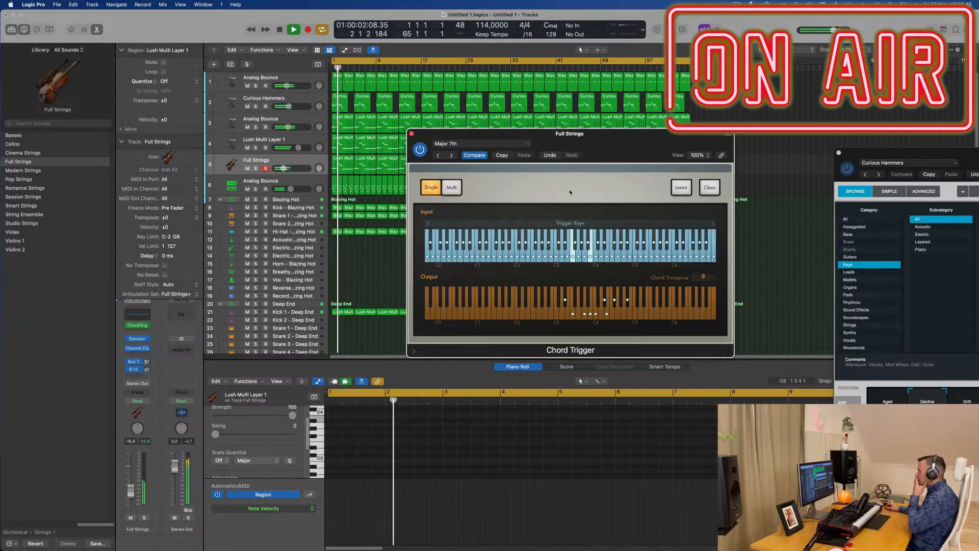
{"action": "key", "text": "space"}
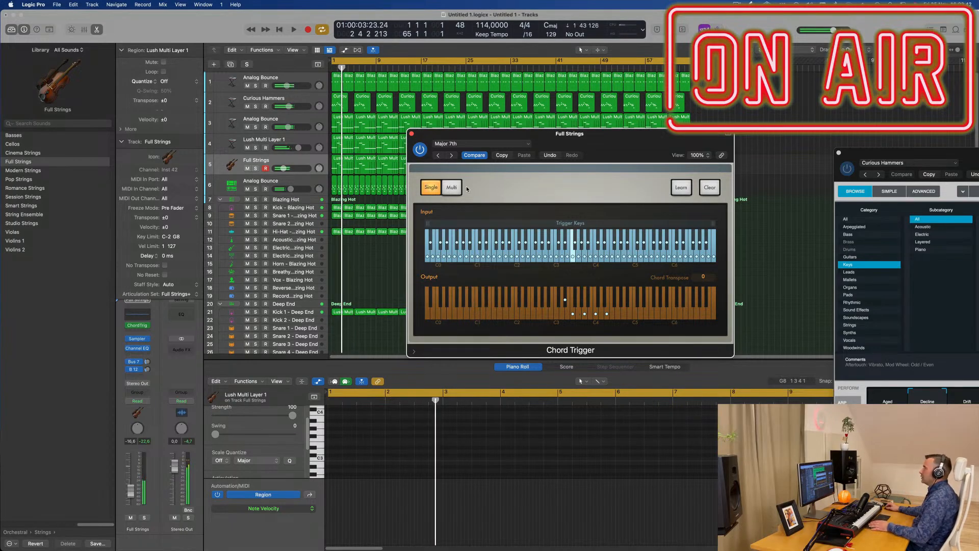
- Load Chord Trigger's single-chord Extended Harmonies preset Fully Diminished and listen to the strings in the arrangement
{"action": "left_click", "coordinate": [494, 144]}
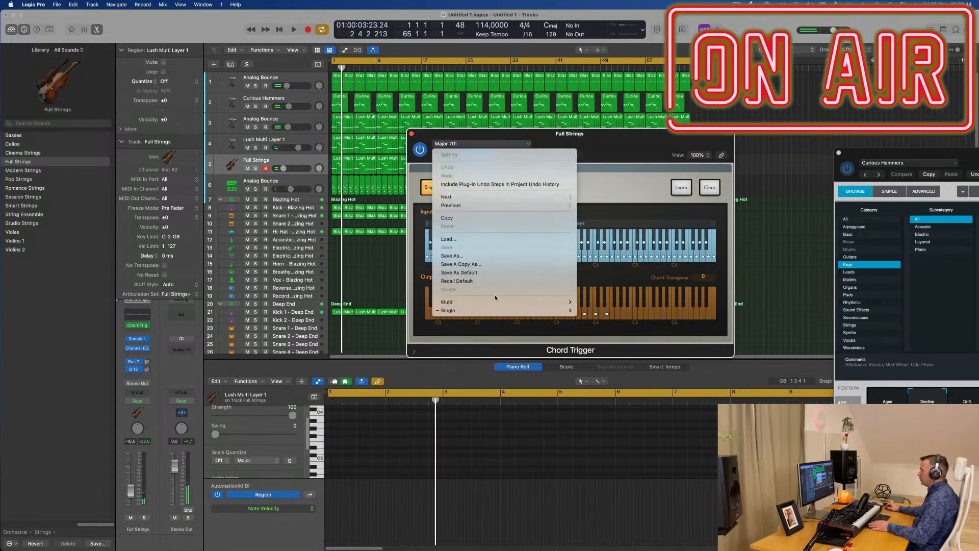
{"action": "mouse_move", "coordinate": [497, 310]}
{"action": "mouse_move", "coordinate": [610, 311]}
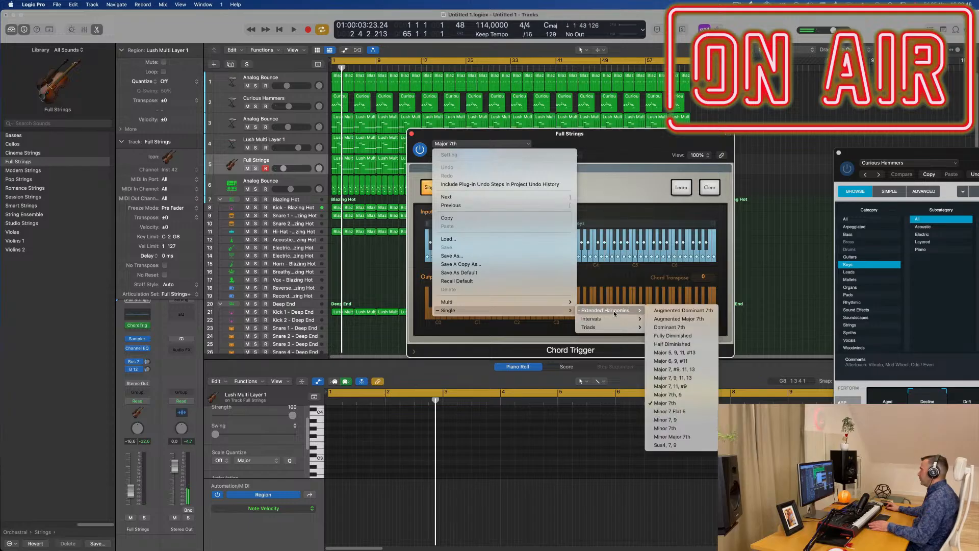
{"action": "left_click", "coordinate": [687, 336]}
{"action": "key", "text": "space"}
{"action": "mouse_move", "coordinate": [612, 144]}
{"action": "left_mouse_down"}
{"action": "mouse_move", "coordinate": [636, 146]}
{"action": "mouse_move", "coordinate": [587, 146]}
{"action": "mouse_move", "coordinate": [599, 147]}
{"action": "left_mouse_up"}
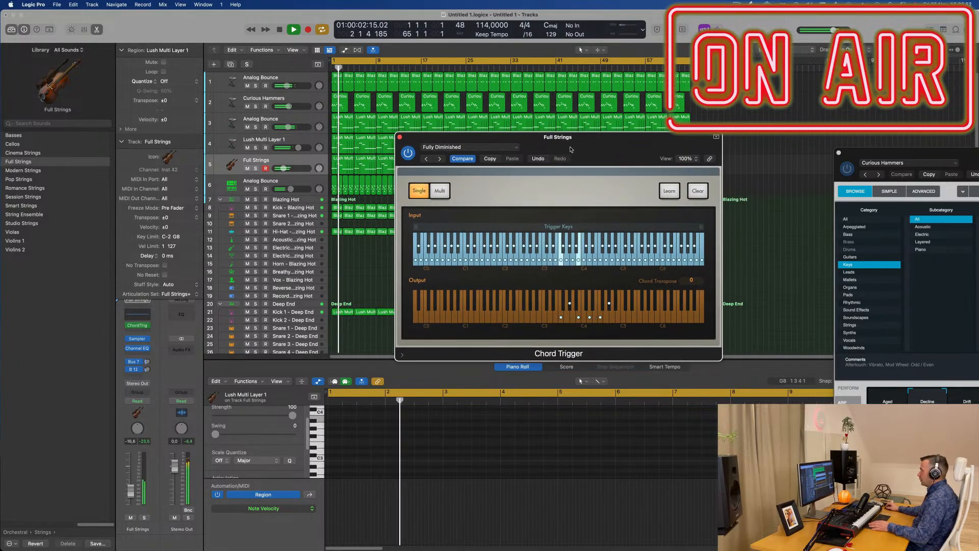
{"action": "key", "text": "space"}
- Advance Chord Trigger to the Major 7, #9, 11, 13 preset and listen to the strings with it
{"action": "left_click", "coordinate": [440, 159]}
{"action": "left_click", "coordinate": [440, 159]}
{"action": "key", "text": "space"}
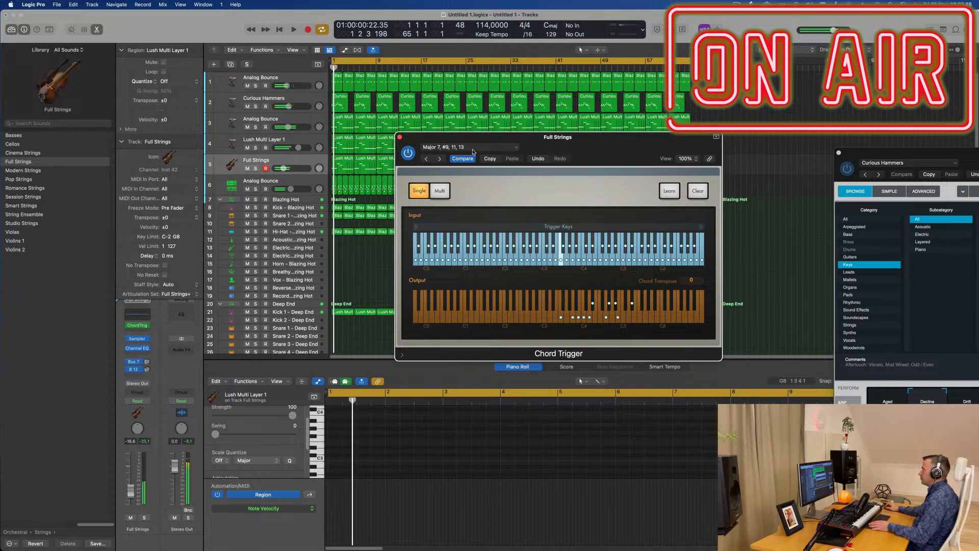
- Load Chord Trigger's Multi Guitar Voicings preset Guitar Open Chords and play the arrangement with it
{"action": "left_click", "coordinate": [471, 149]}
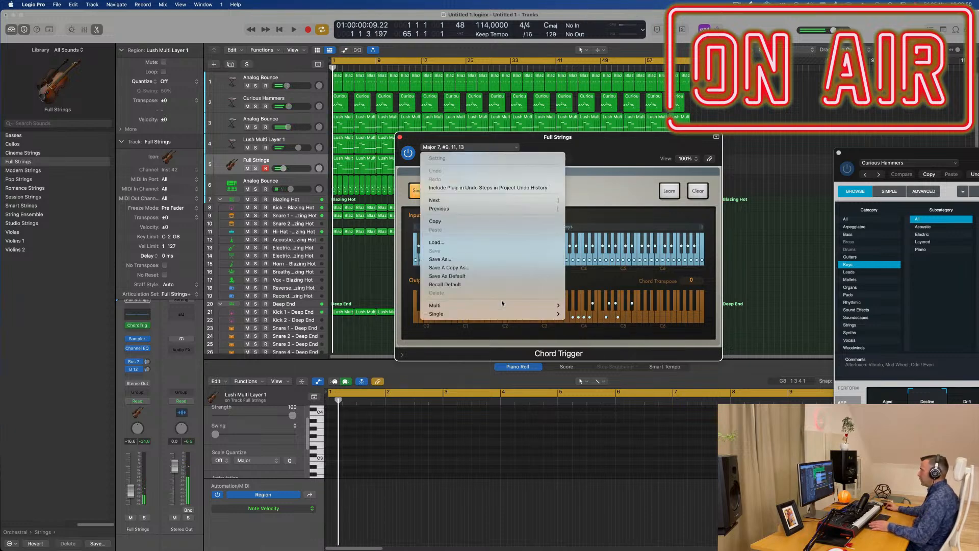
{"action": "mouse_move", "coordinate": [510, 304]}
{"action": "mouse_move", "coordinate": [618, 305]}
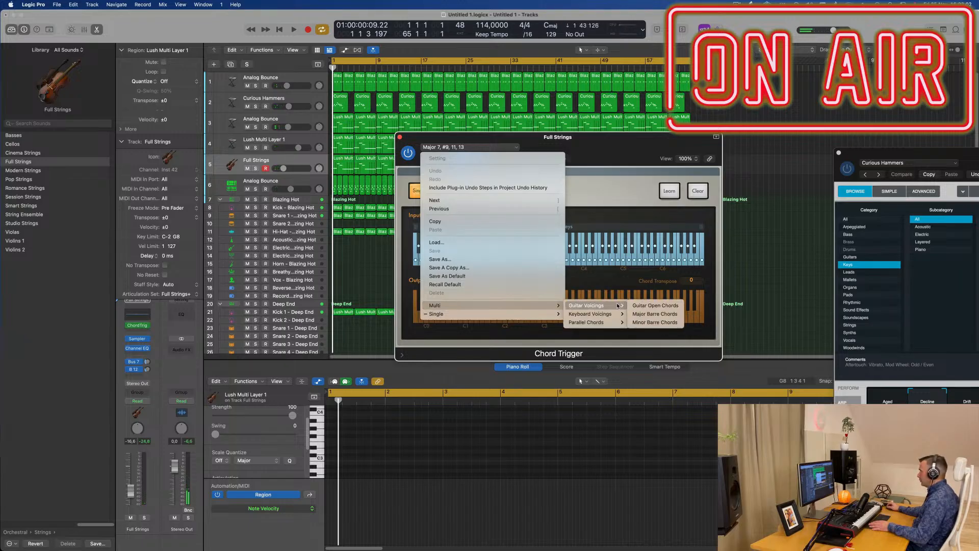
{"action": "left_click", "coordinate": [649, 307]}
{"action": "key", "text": "space"}
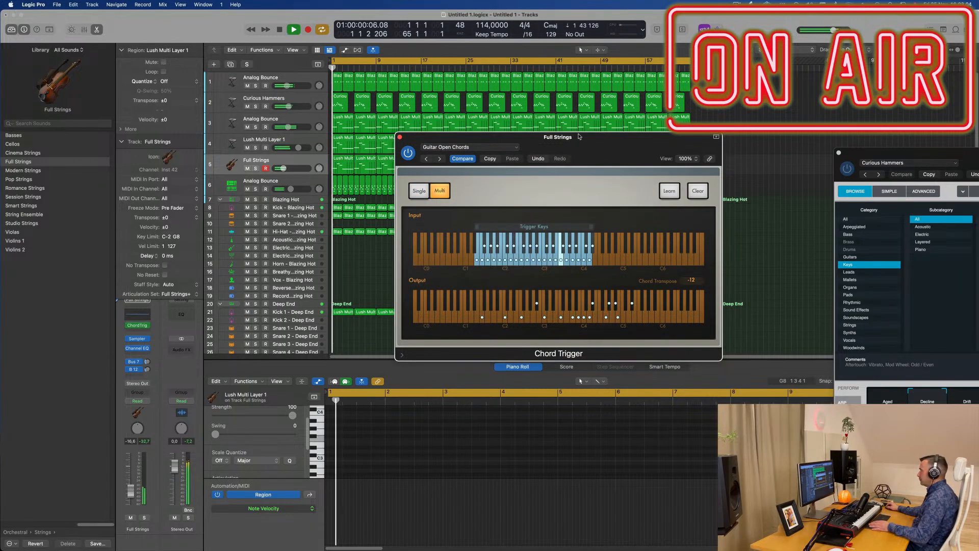
{"action": "left_click_drag", "start_coordinate": [585, 142], "coordinate": [587, 141]}
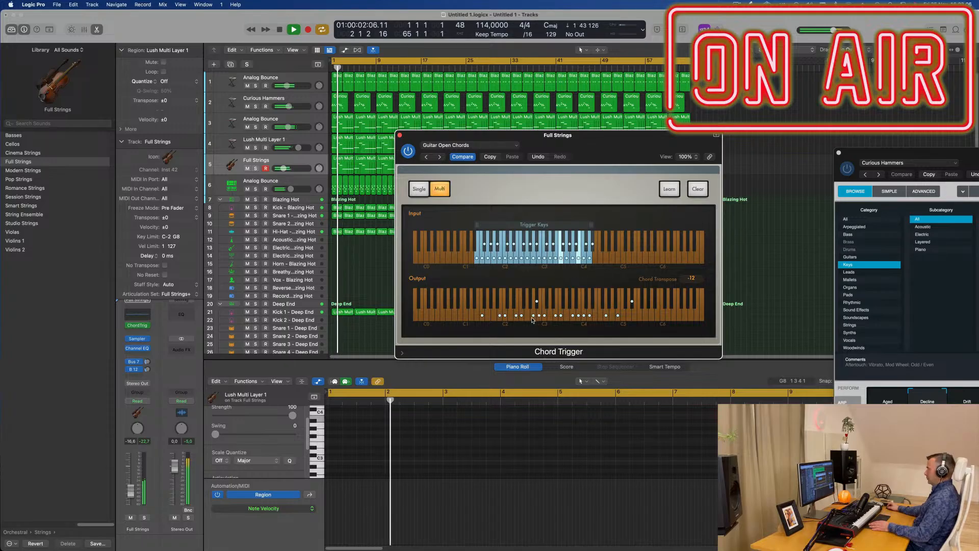
{"action": "key", "text": "space"}
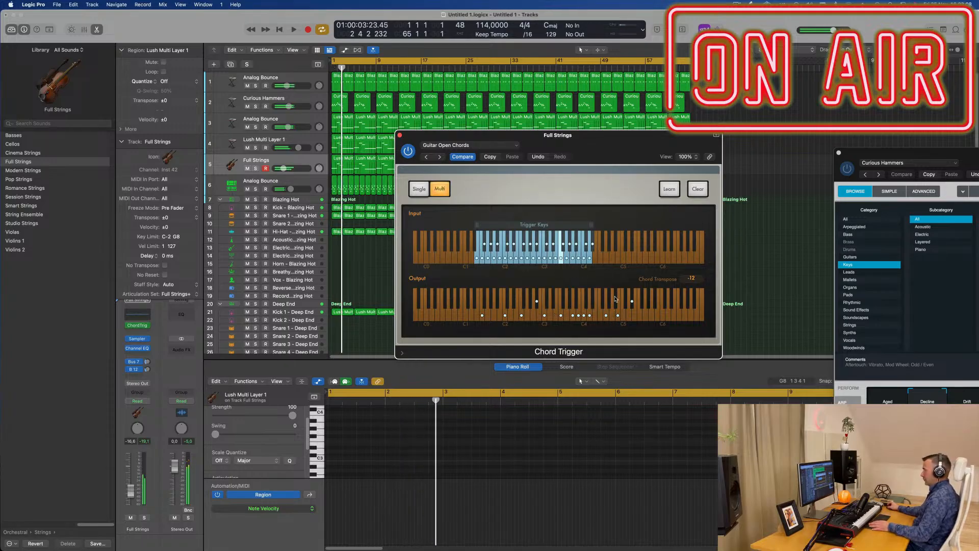
- Try Chord Trigger's Major Barre Chords preset in the arrangement and close the plug-in window
{"action": "left_click", "coordinate": [439, 157]}
{"action": "key", "text": "space"}
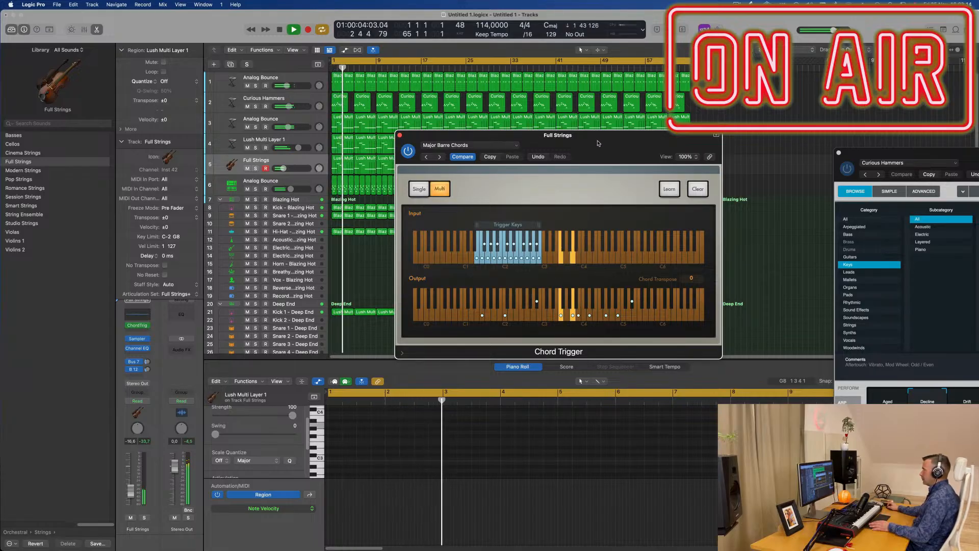
{"action": "key", "text": "space"}
{"action": "left_click", "coordinate": [400, 136]}
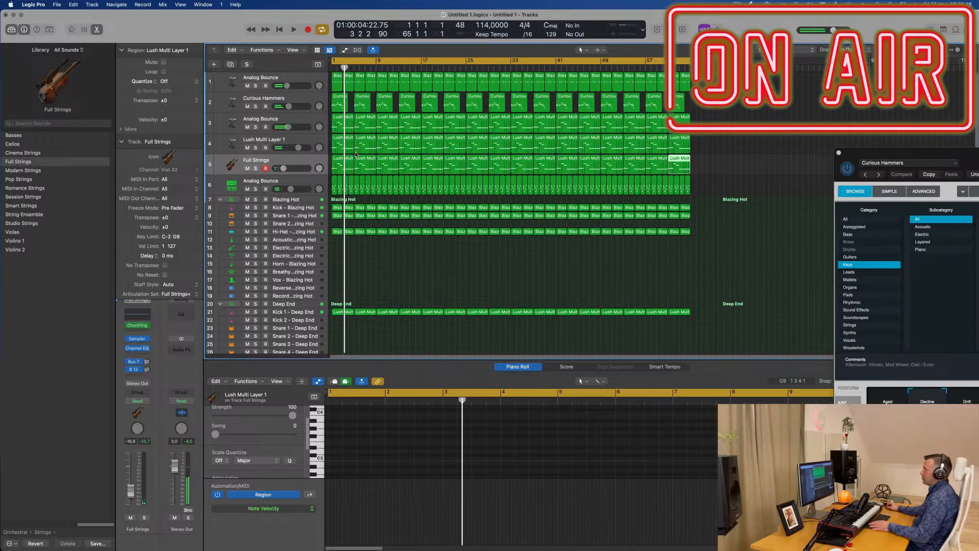
- With Chord Trigger bypassed, duplicate every note in all 16 Full Strings regions one octave higher
{"action": "left_click", "coordinate": [312, 163]}
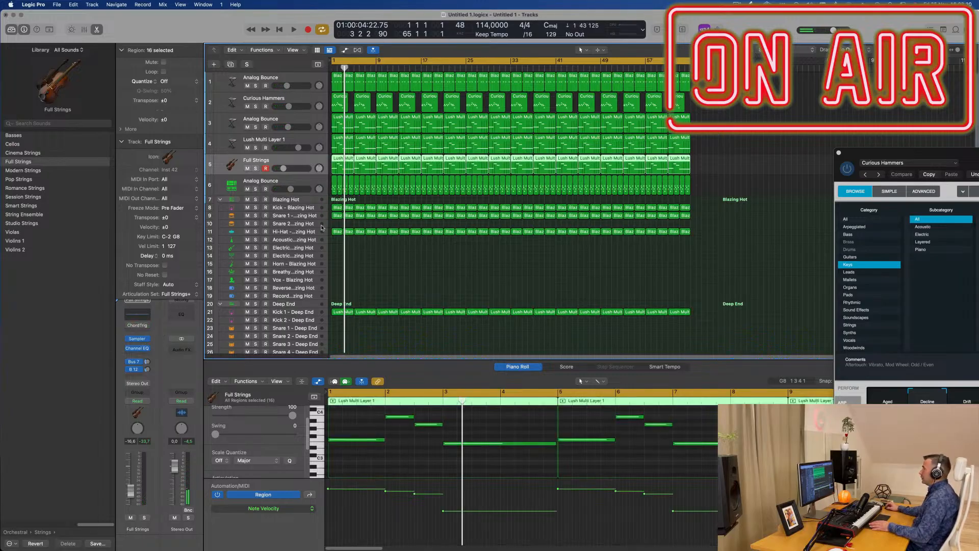
{"action": "key", "text": "super+a"}
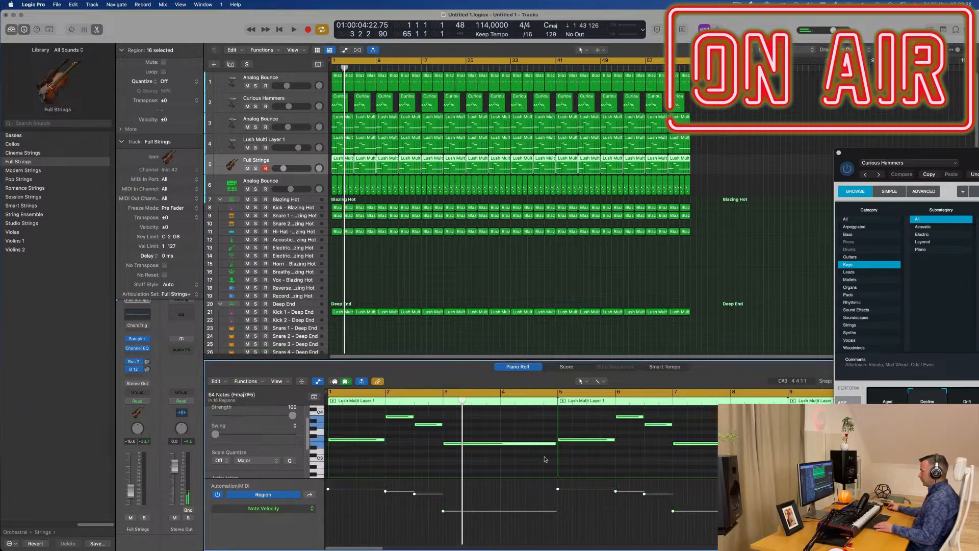
{"action": "scroll", "coordinate": [541, 456], "scroll_direction": "down", "scroll_amount": 2}
{"action": "scroll", "coordinate": [480, 455], "scroll_direction": "up", "scroll_amount": 2}
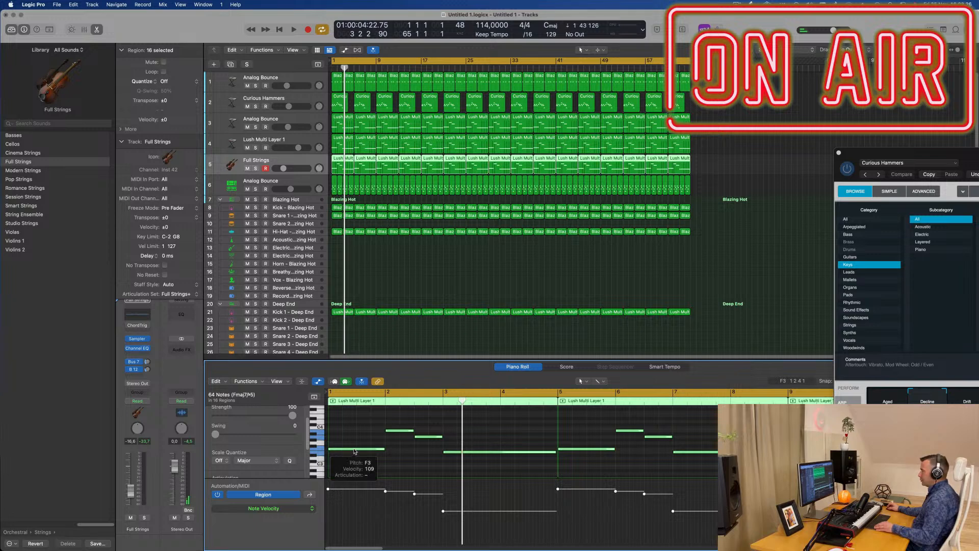
{"action": "scroll", "coordinate": [355, 451], "scroll_direction": "up", "scroll_amount": 2}
{"action": "left_click_drag", "start_coordinate": [355, 462], "coordinate": [353, 426]}
{"action": "left_click", "coordinate": [353, 441]}
{"action": "scroll", "coordinate": [396, 345], "scroll_direction": "down", "scroll_amount": 2}
{"action": "left_click", "coordinate": [322, 174]}
{"action": "left_click", "coordinate": [473, 457]}
- Transpose all the doubled Full Strings notes down one octave and raise the track volume to about -12.2 dB while listening
{"action": "key", "text": "Return"}
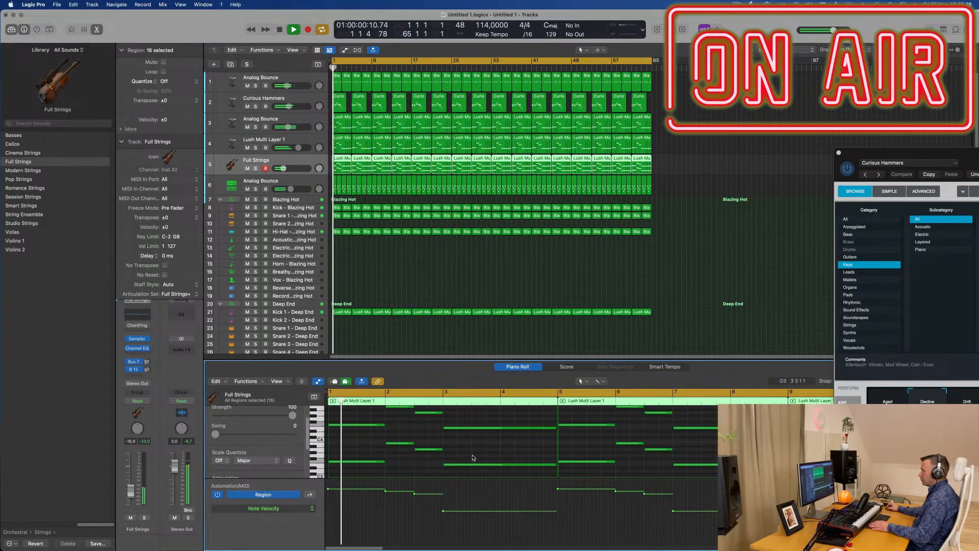
{"action": "key", "text": "super+a"}
{"action": "key", "text": "alt+shift+Down"}
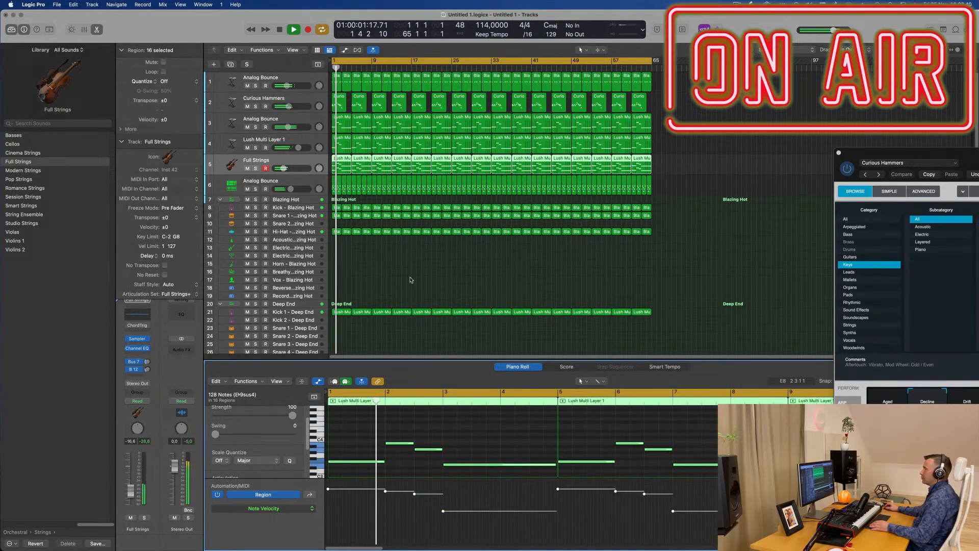
{"action": "left_click_drag", "start_coordinate": [132, 491], "coordinate": [131, 483]}
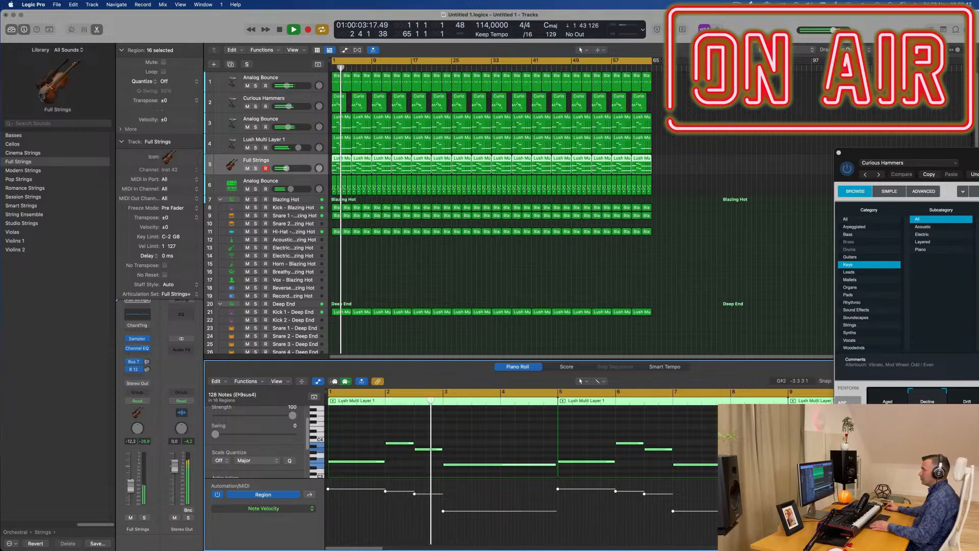
{"action": "key", "text": "Return"}
{"action": "key", "text": "space"}
- Try Romance Strings on the strings track, replace it with the String Ensemble patch, and set the track volume to -11.2 dB
{"action": "left_click", "coordinate": [31, 188]}
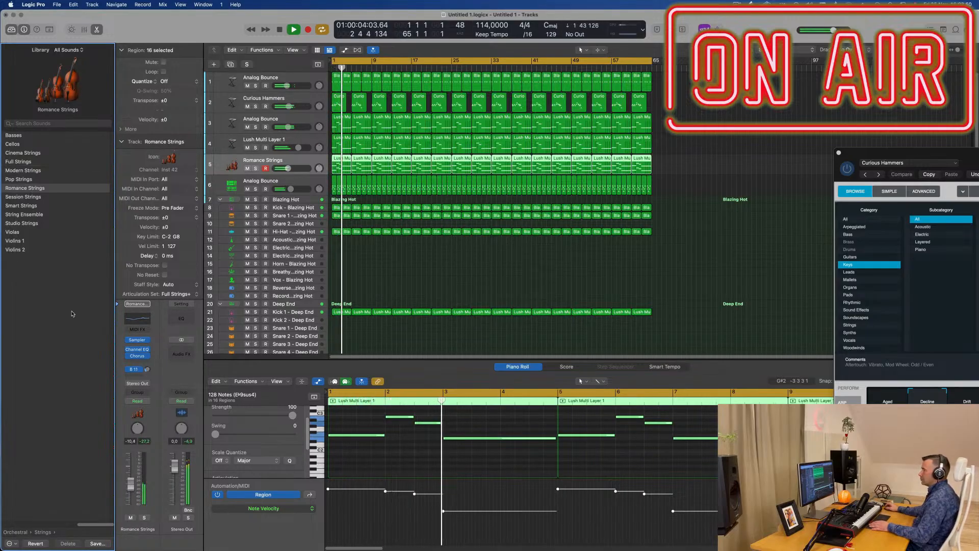
{"action": "left_click", "coordinate": [31, 214]}
{"action": "key", "text": "Return"}
{"action": "key", "text": "space"}
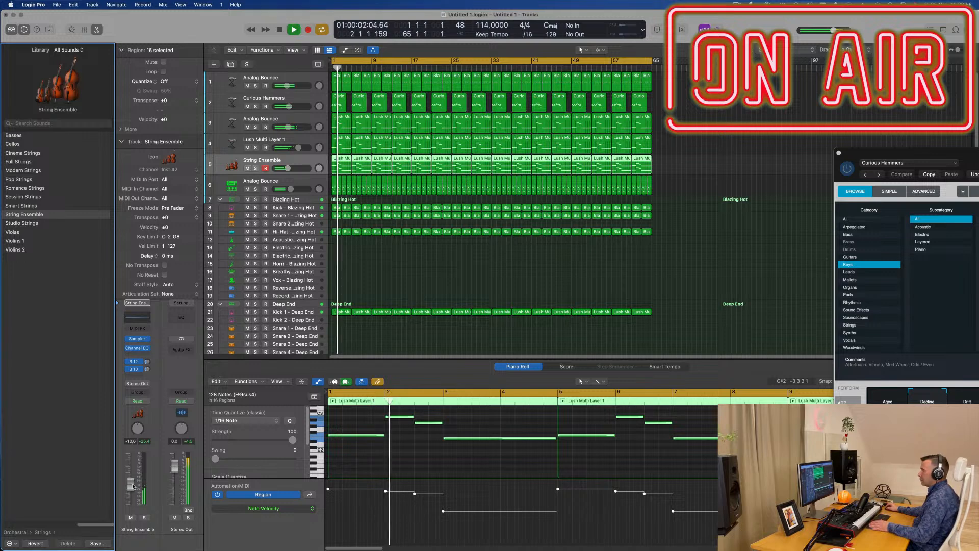
{"action": "key", "text": "Return"}
{"action": "key", "text": "space"}
- Add a send from the String Ensemble track to Bus 3 and set its level to about -7.8 dB
{"action": "left_click", "coordinate": [135, 377]}
{"action": "mouse_move", "coordinate": [148, 387]}
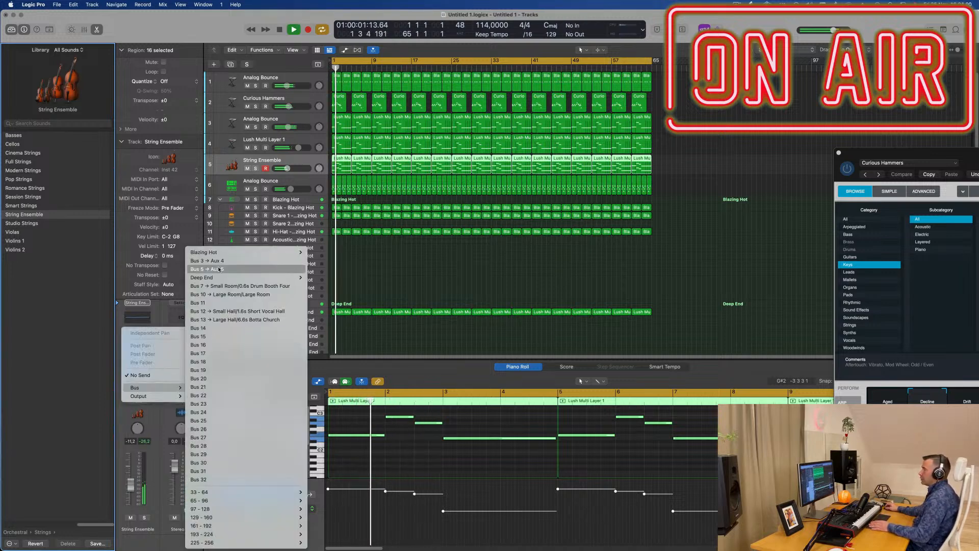
{"action": "left_click", "coordinate": [224, 261]}
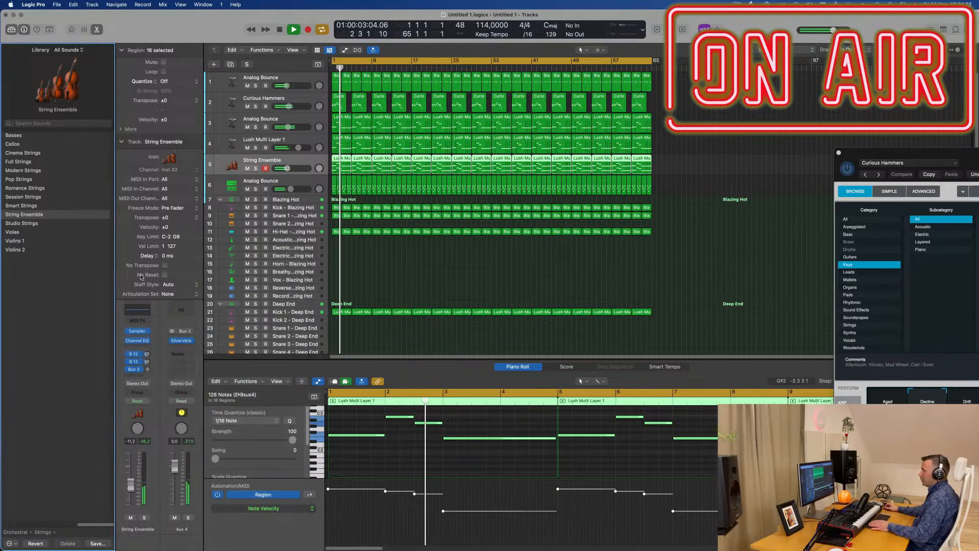
{"action": "key", "text": "Return"}
{"action": "left_click_drag", "start_coordinate": [148, 369], "coordinate": [147, 349]}
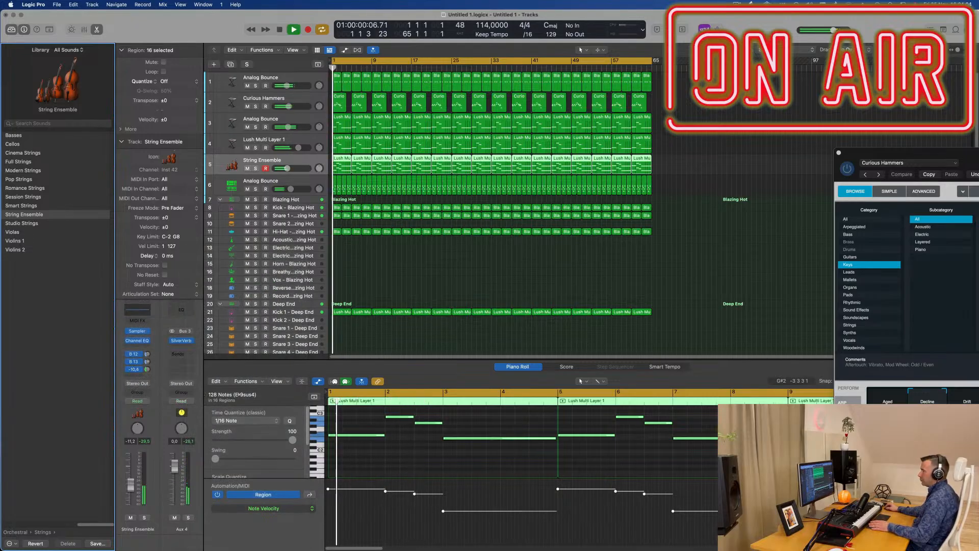
{"action": "scroll", "coordinate": [147, 369], "scroll_direction": "up", "scroll_amount": 3}
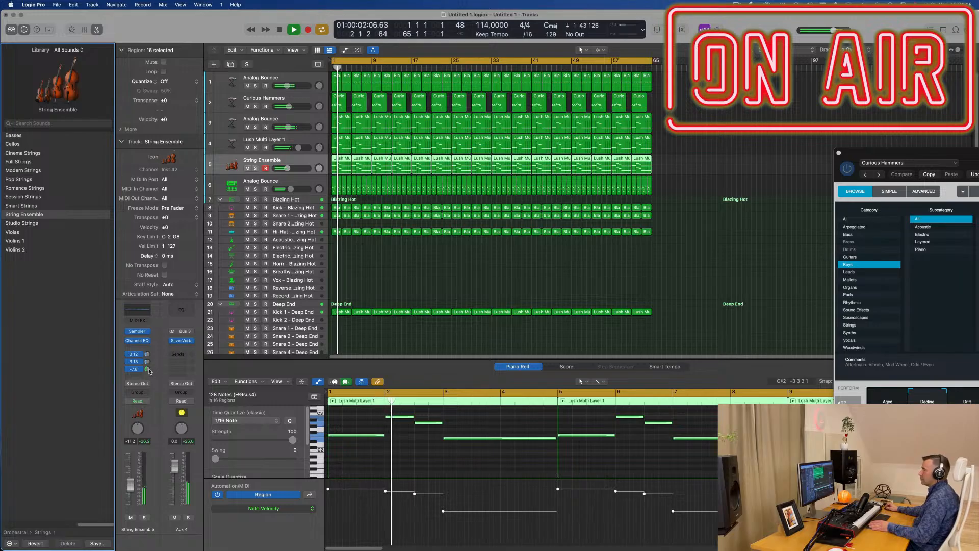
- Deselect all regions and listen to the arrangement with the String Ensemble part up to bar 17
{"action": "left_click", "coordinate": [409, 280]}
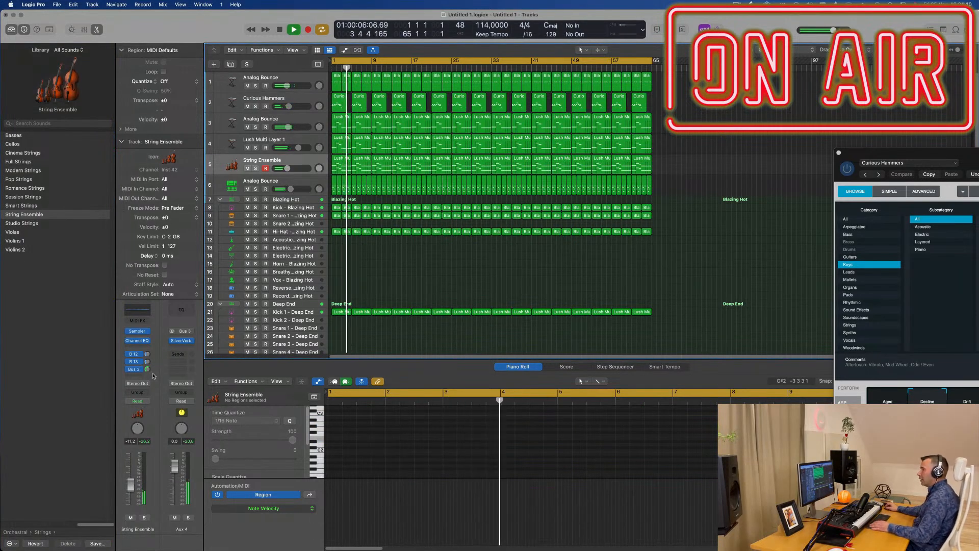
{"action": "scroll", "coordinate": [147, 370], "scroll_direction": "up", "scroll_amount": 1}
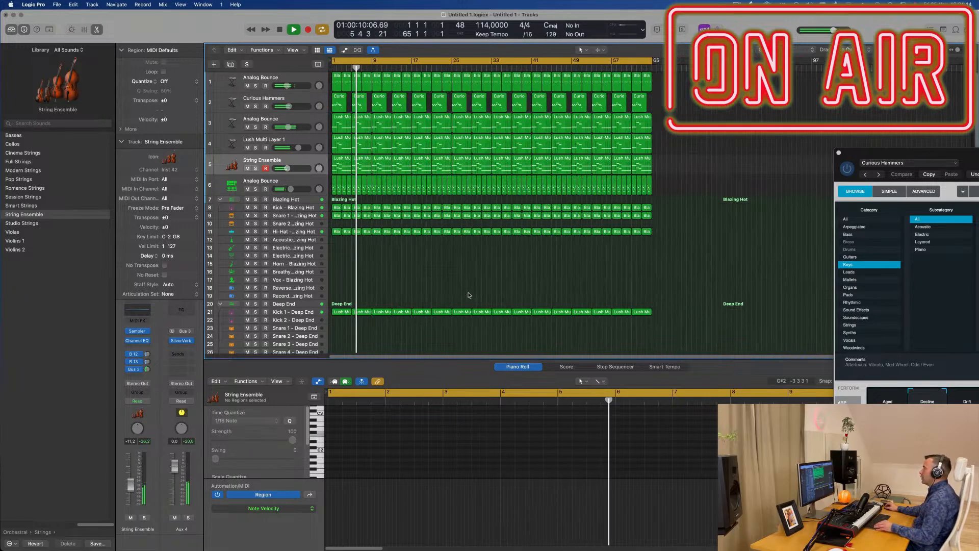
{"action": "scroll", "coordinate": [468, 294], "scroll_direction": "up", "scroll_amount": 4}
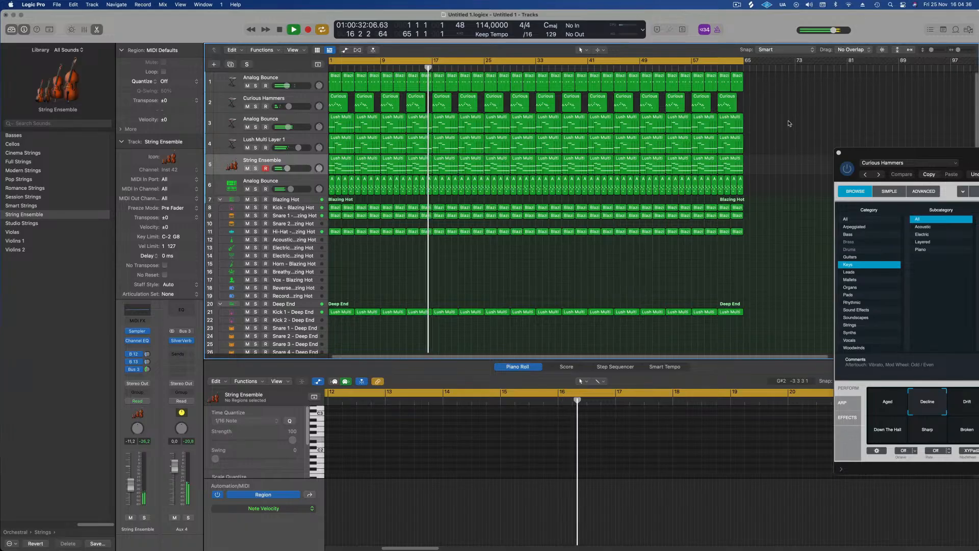
{"action": "key", "text": "space"}
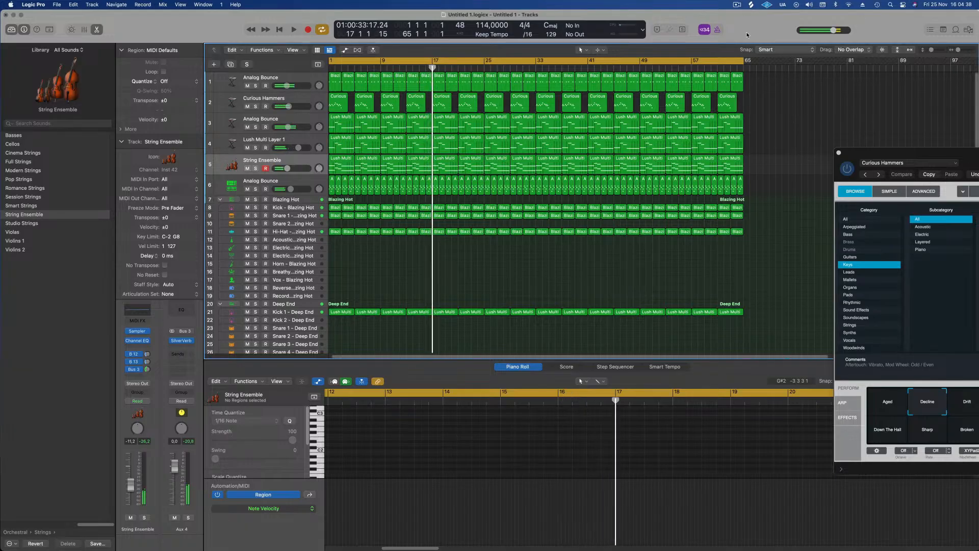
{"action": "left_click", "coordinate": [737, 5]}
{"action": "left_click", "coordinate": [752, 25]}
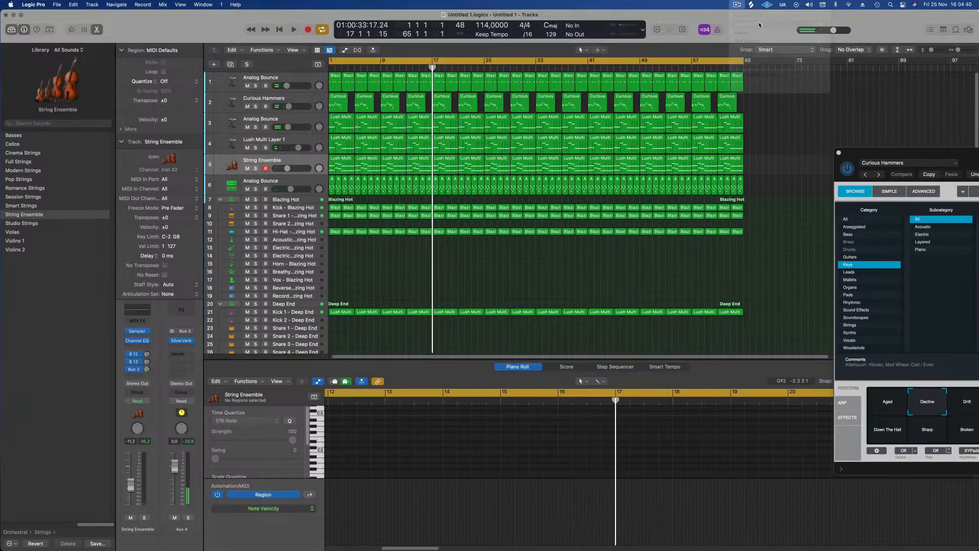